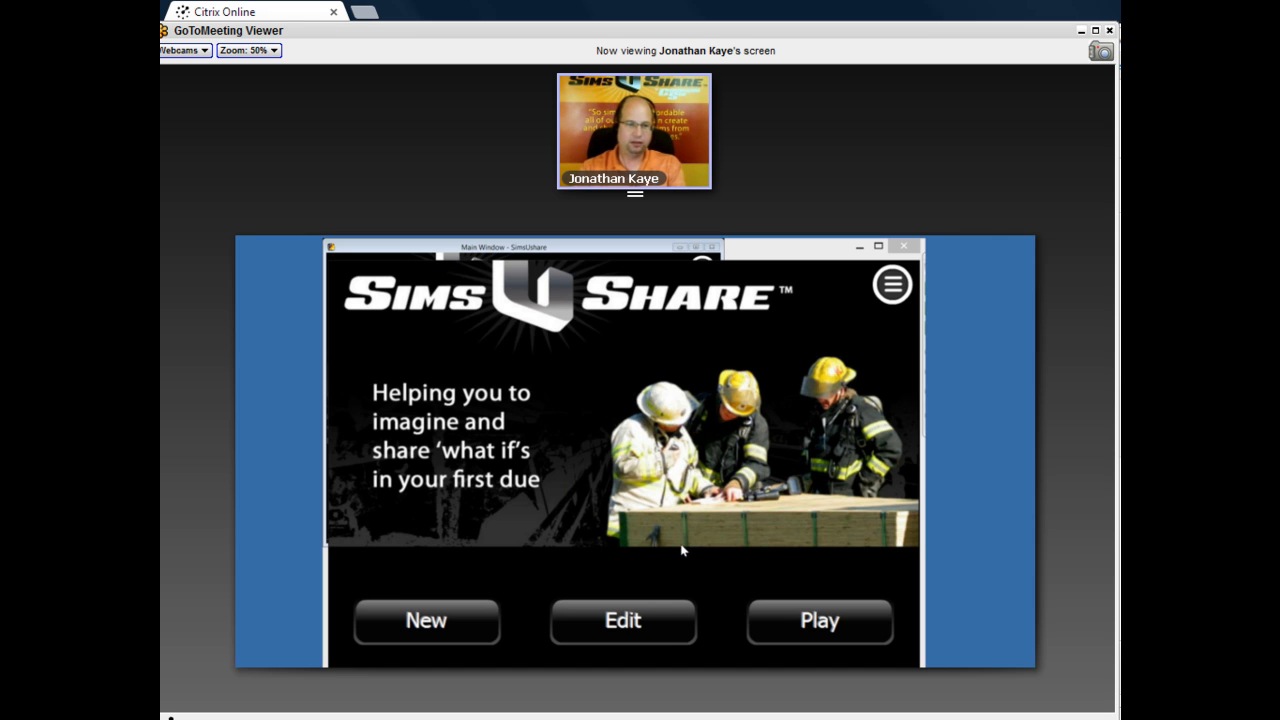
# Play the pipeline sim from the list of available sims and return to the list.
pyautogui.click(836, 622)
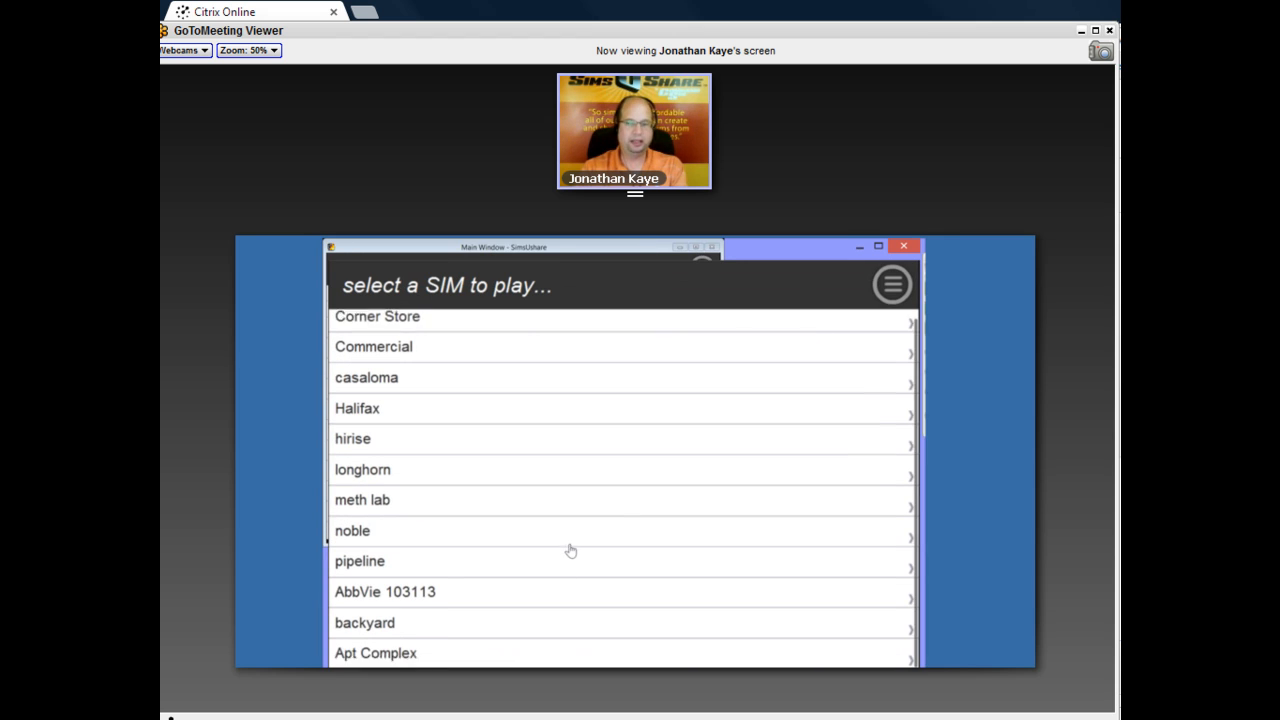
pyautogui.scroll(-1, 570, 550)
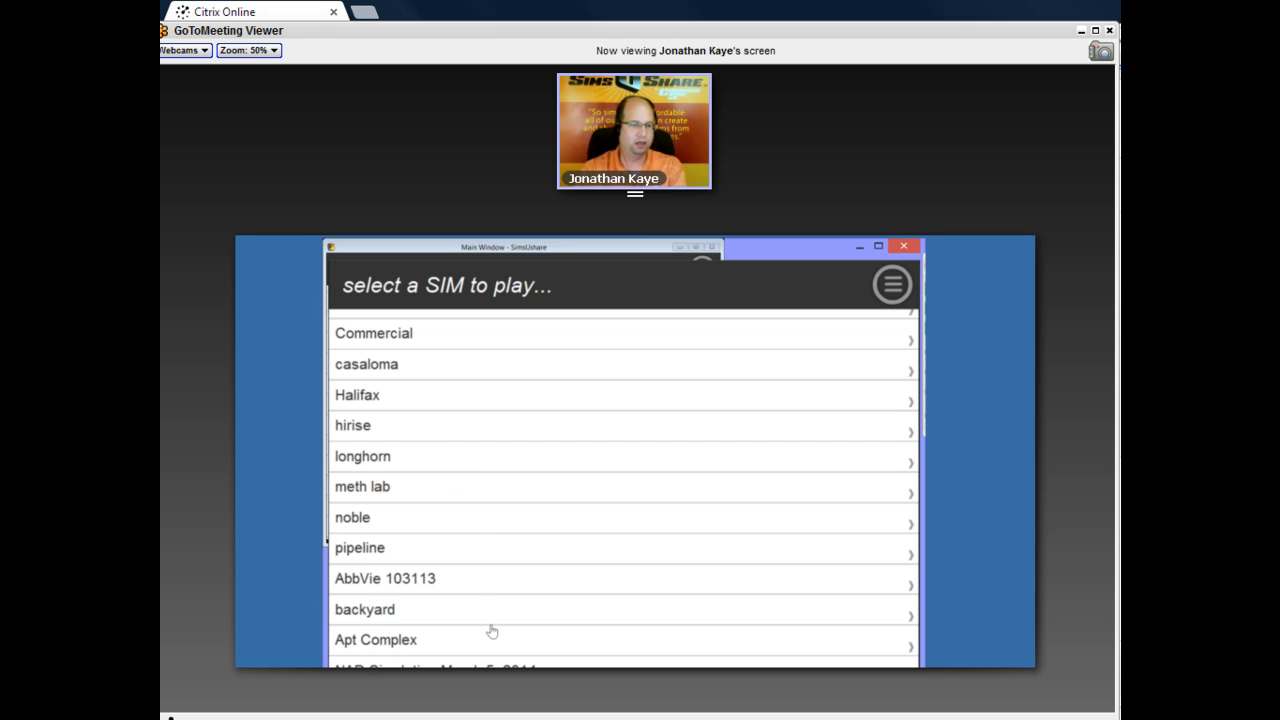
pyautogui.click(440, 550)
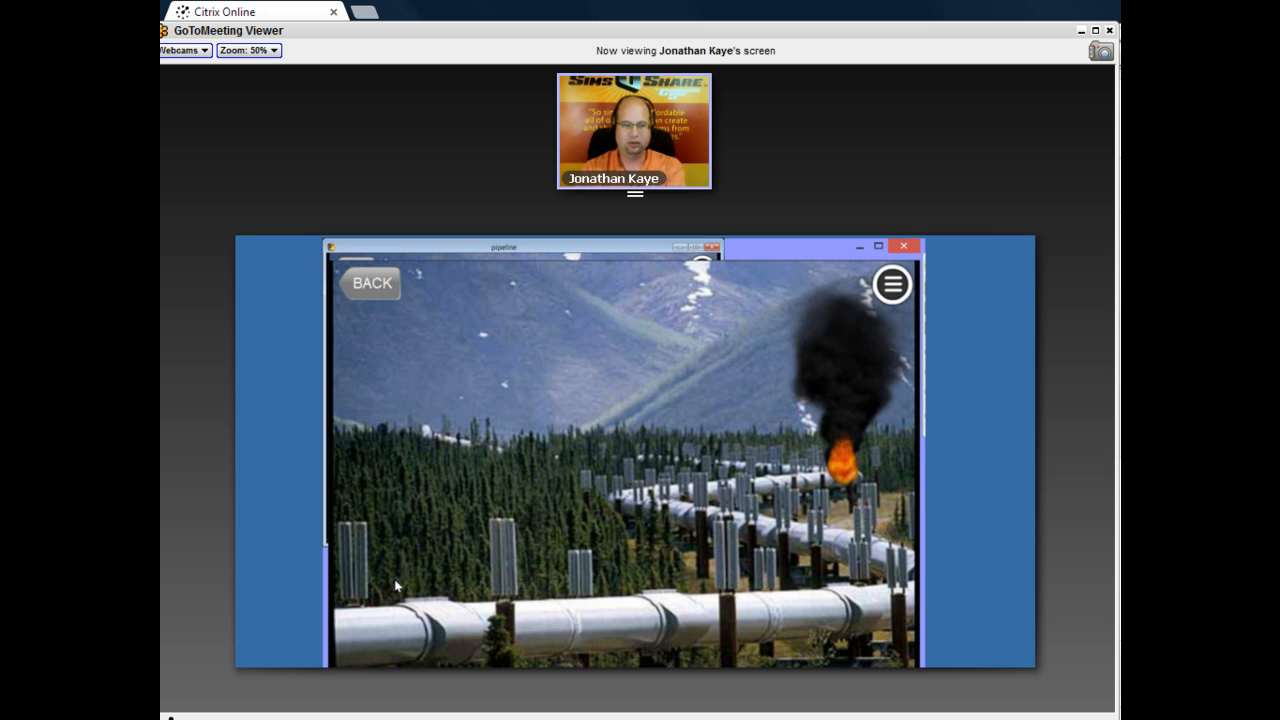
pyautogui.click(371, 284)
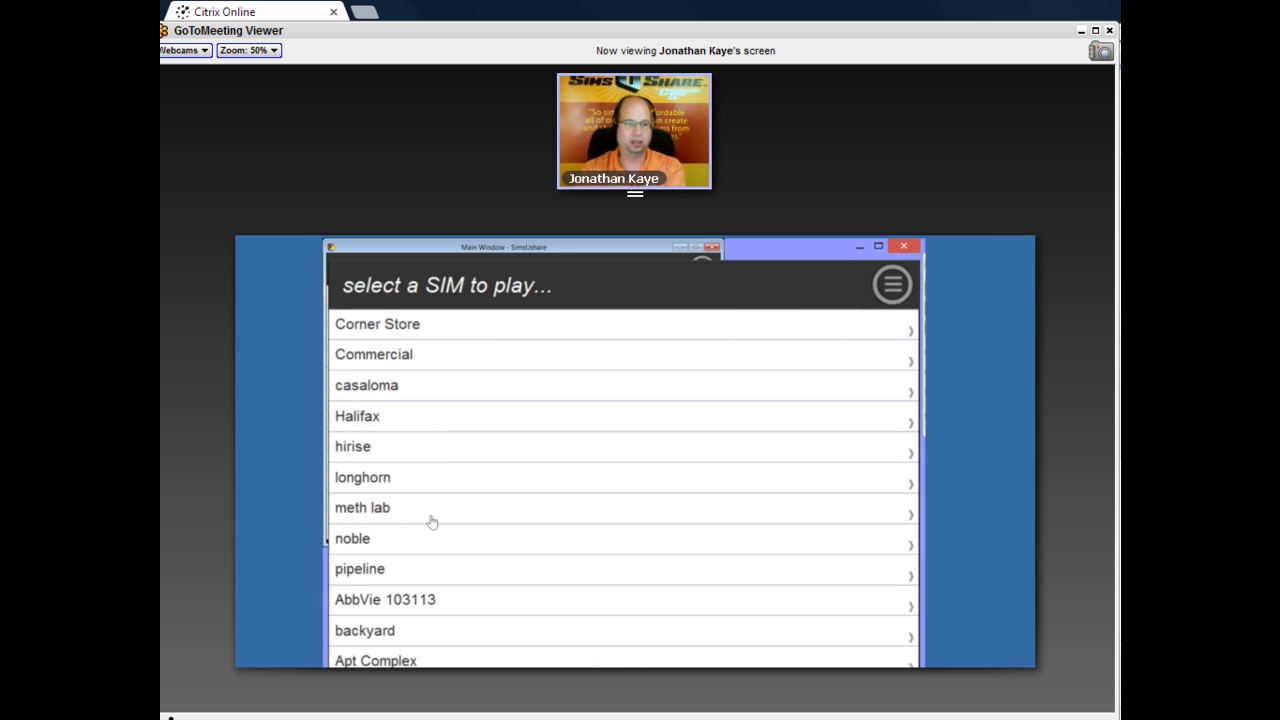
# Play the Halifax sim, move forward into the building and through to the meeting room, and return to the sim list.
pyautogui.click(389, 418)
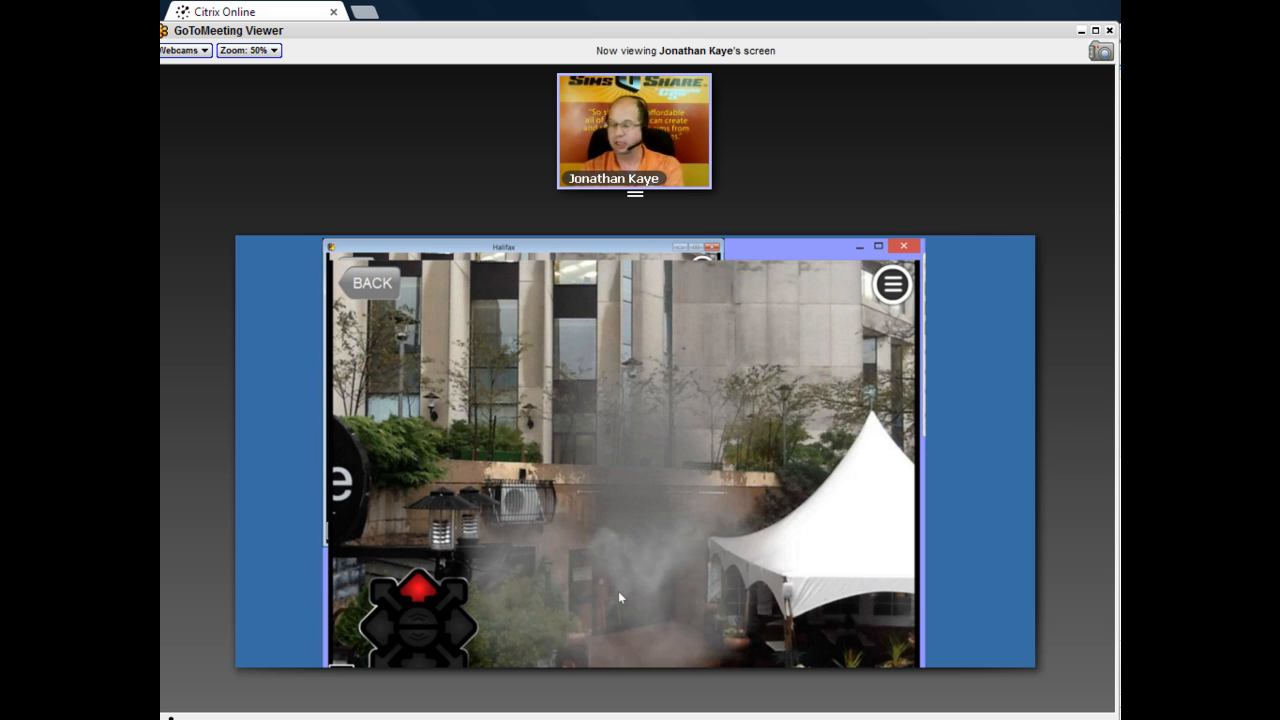
pyautogui.click(423, 595)
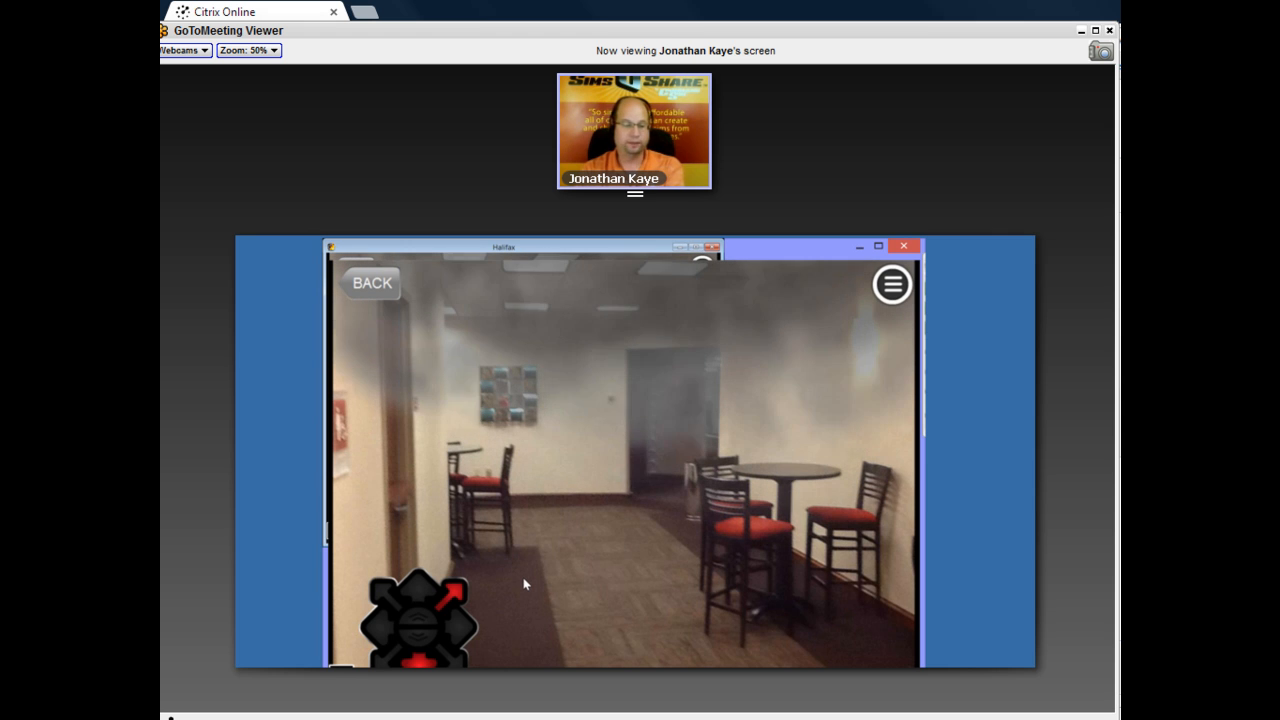
pyautogui.click(455, 595)
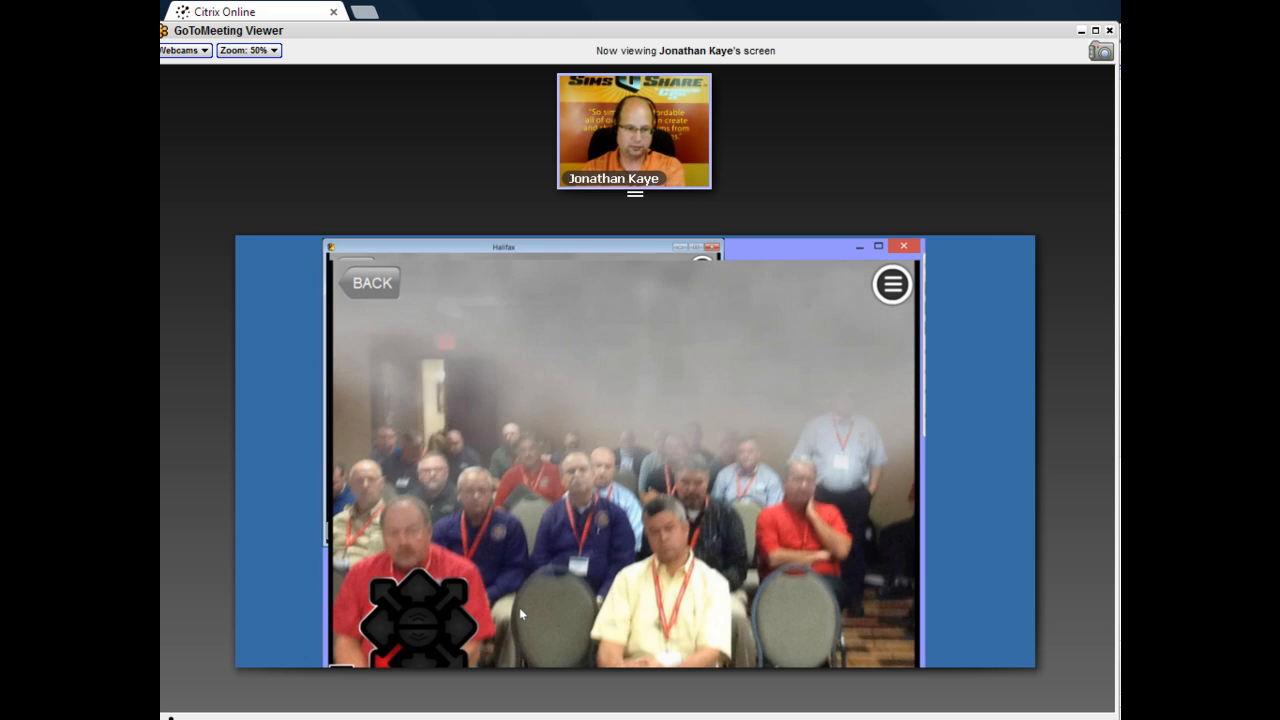
pyautogui.click(389, 656)
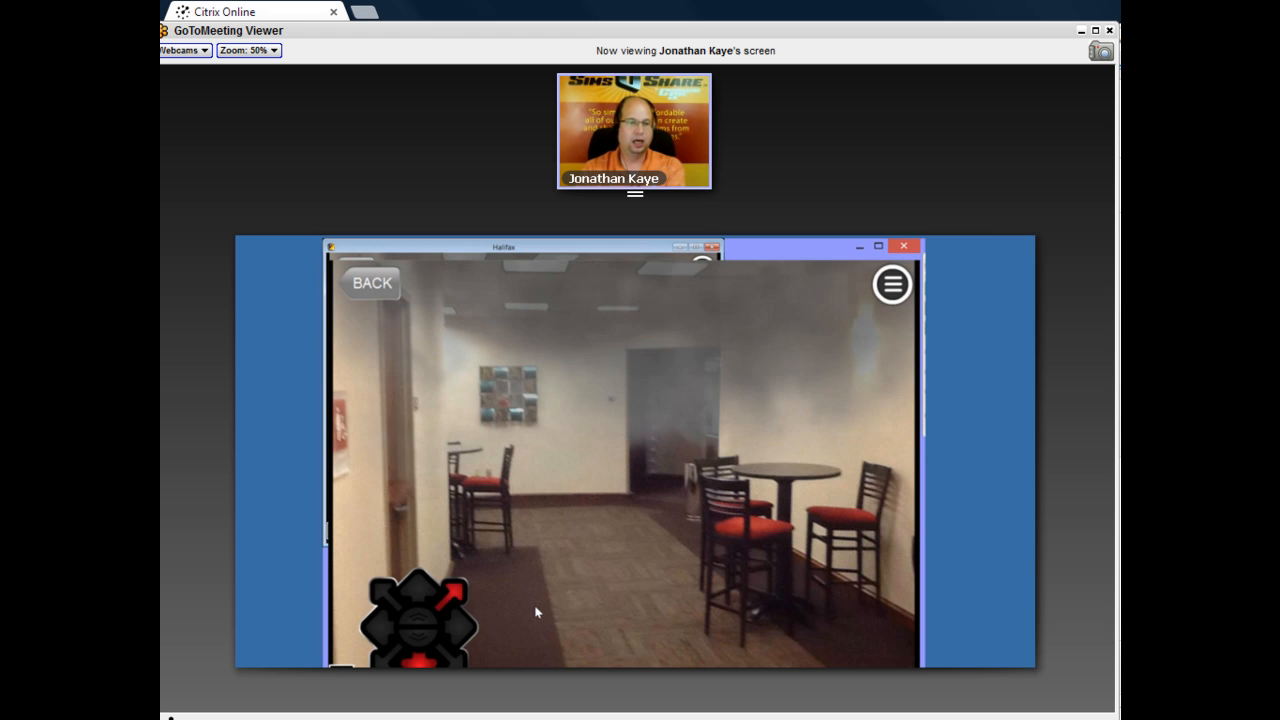
pyautogui.click(385, 287)
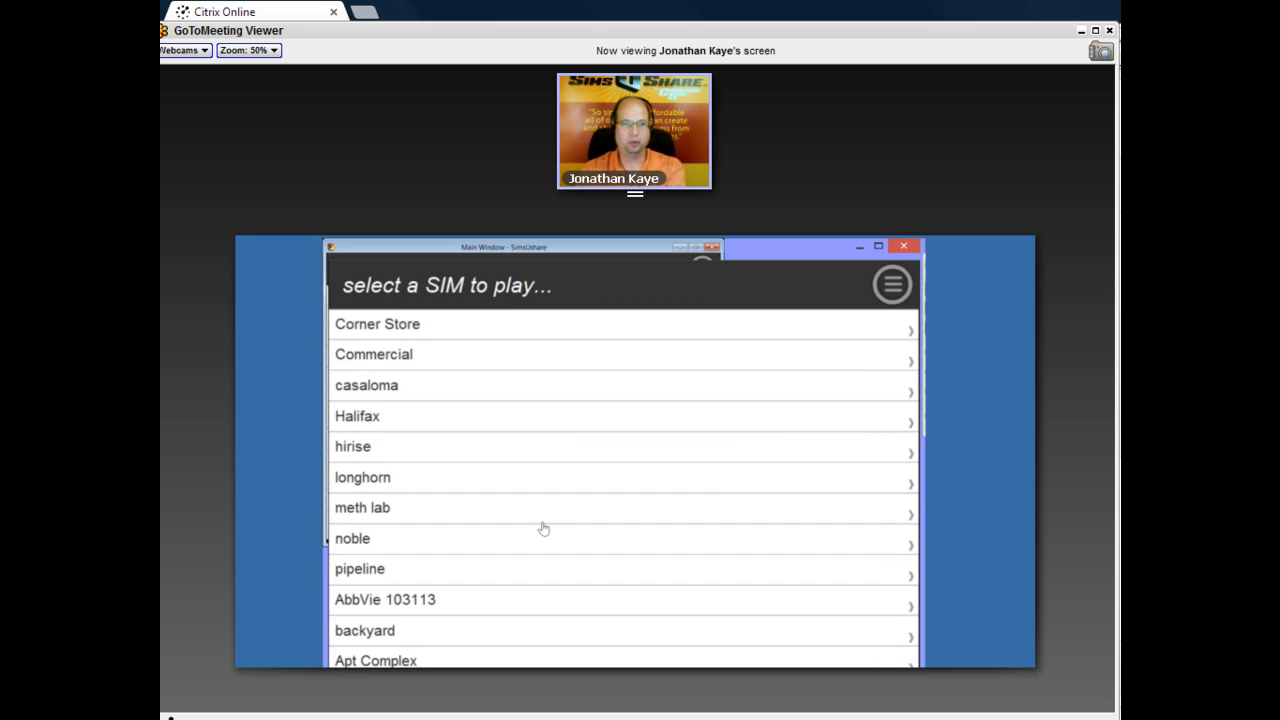
# Play the Corner Store sim, moving around the building to view its different sides, and exit it.
pyautogui.click(419, 331)
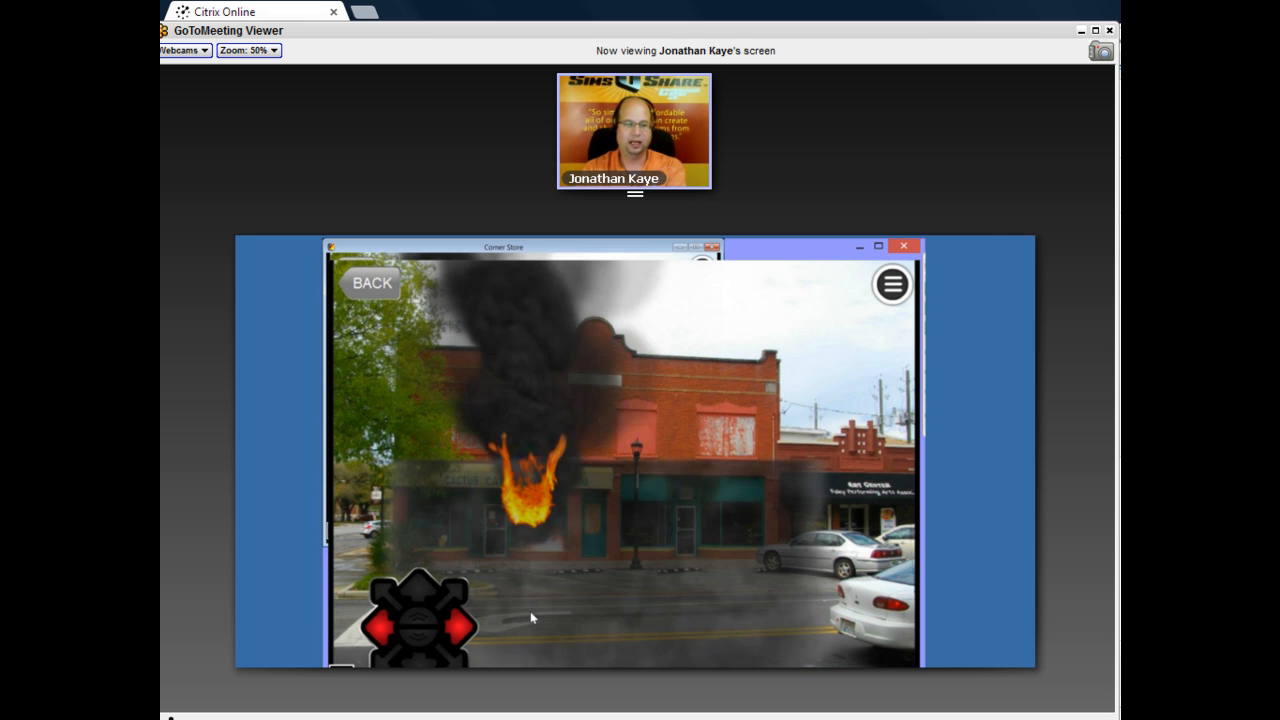
pyautogui.click(383, 633)
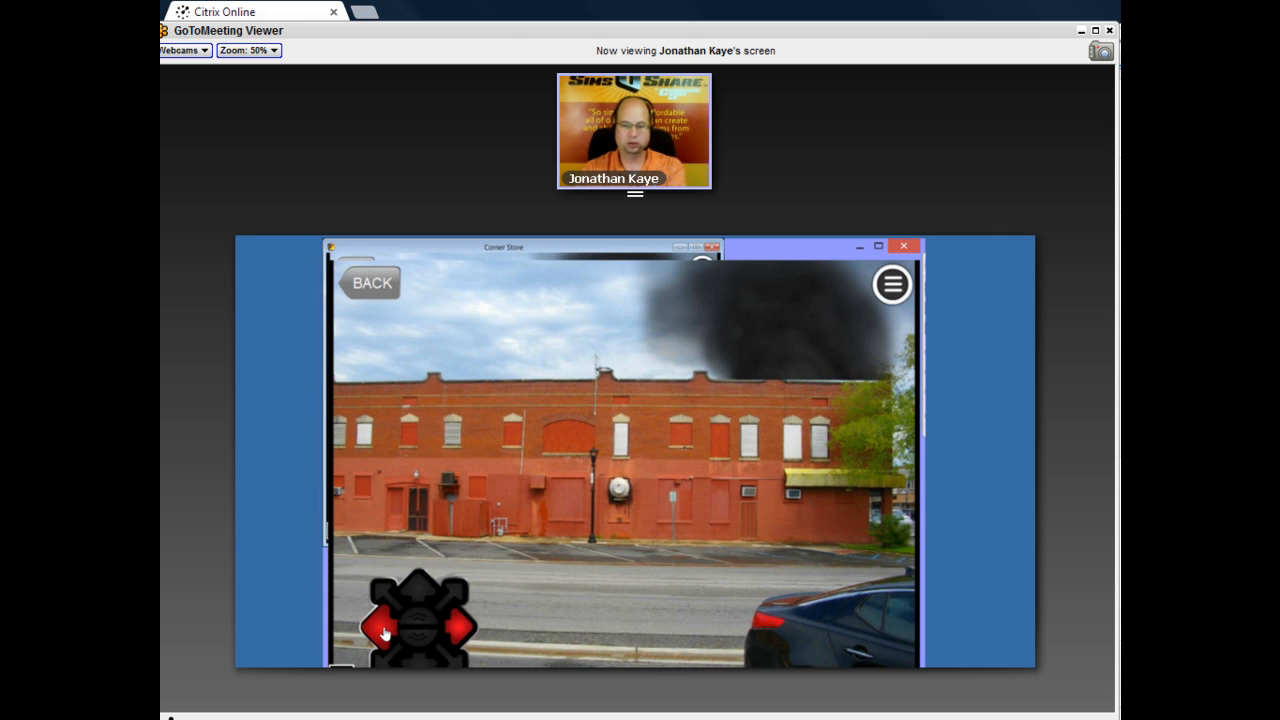
pyautogui.click(384, 633)
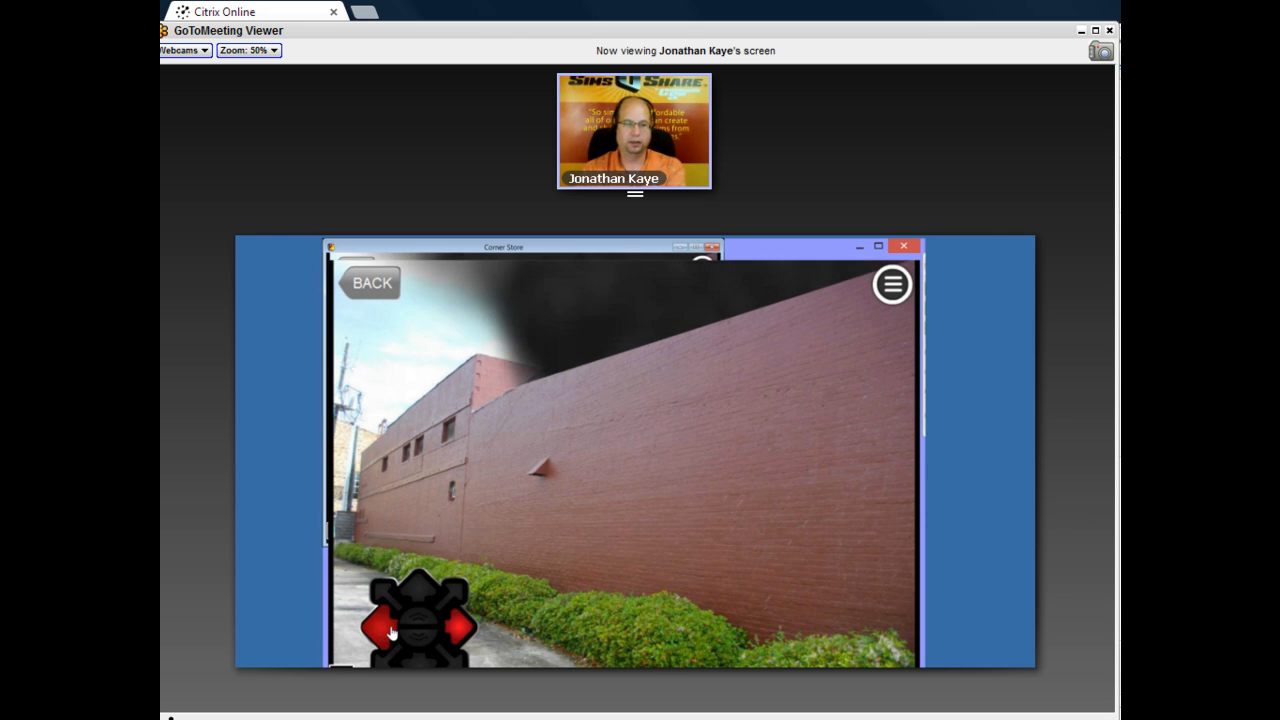
pyautogui.click(390, 632)
pyautogui.click(390, 632)
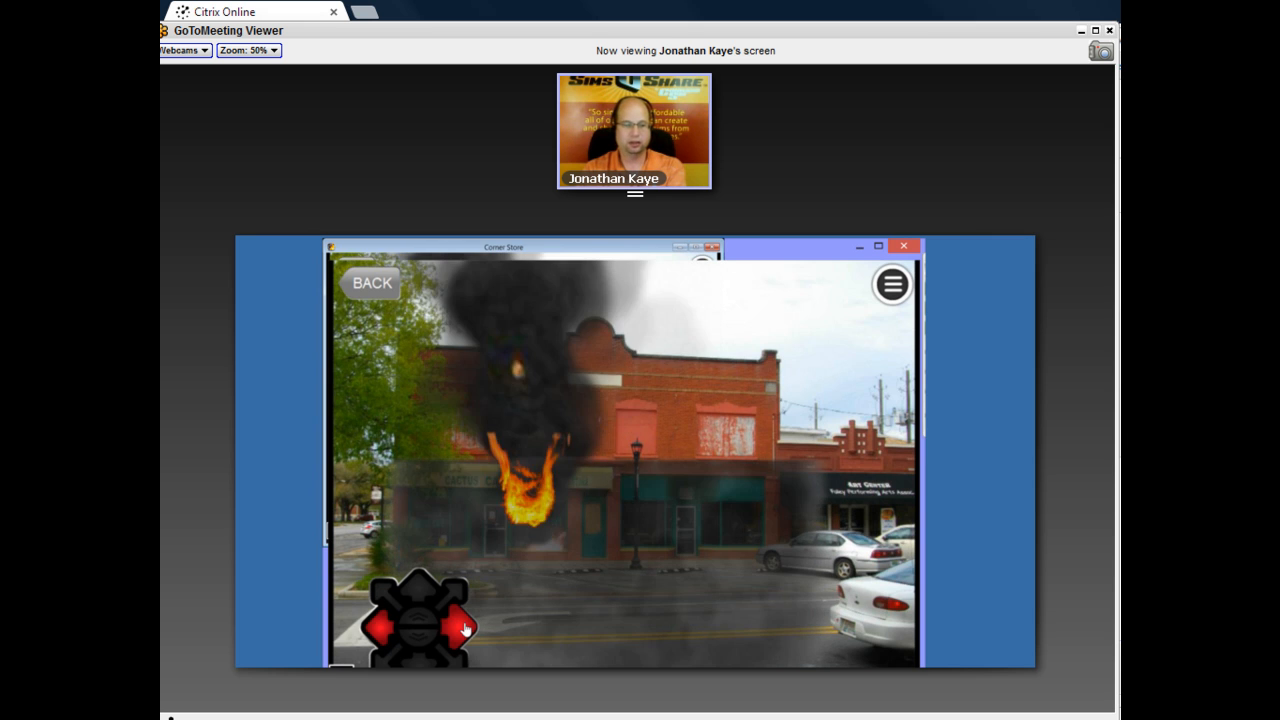
pyautogui.click(464, 628)
pyautogui.click(381, 634)
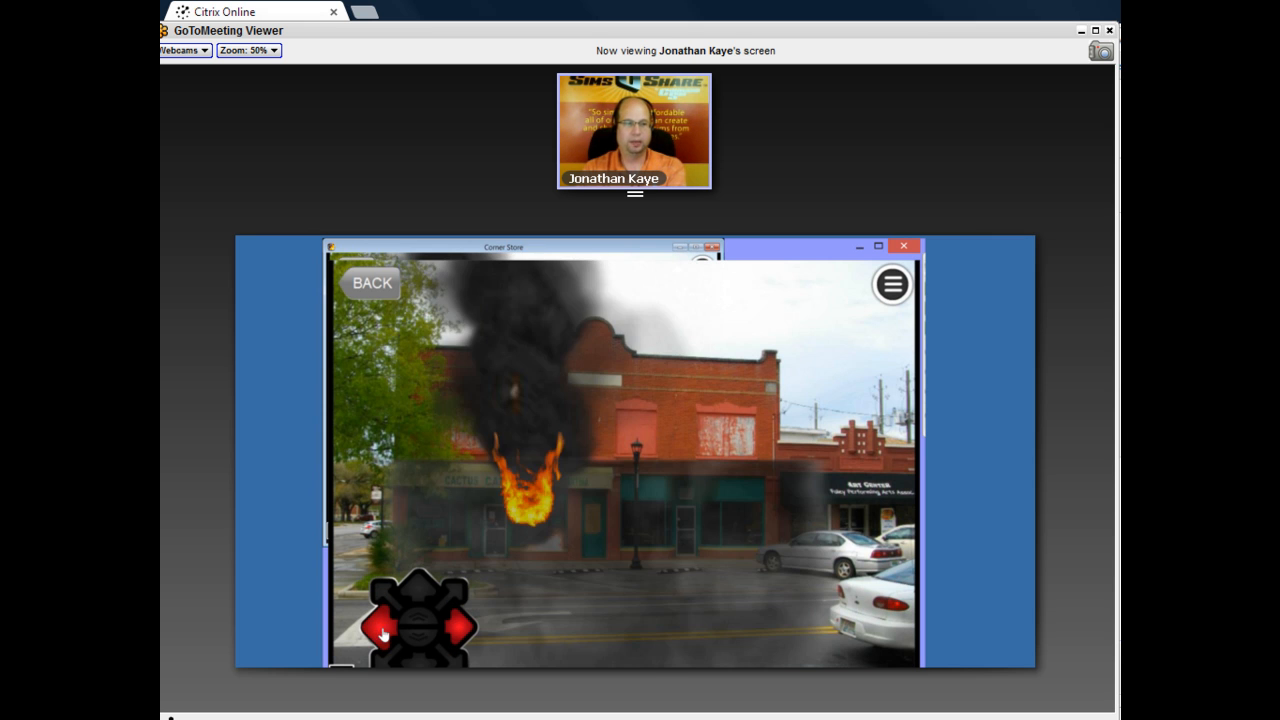
pyautogui.click(372, 284)
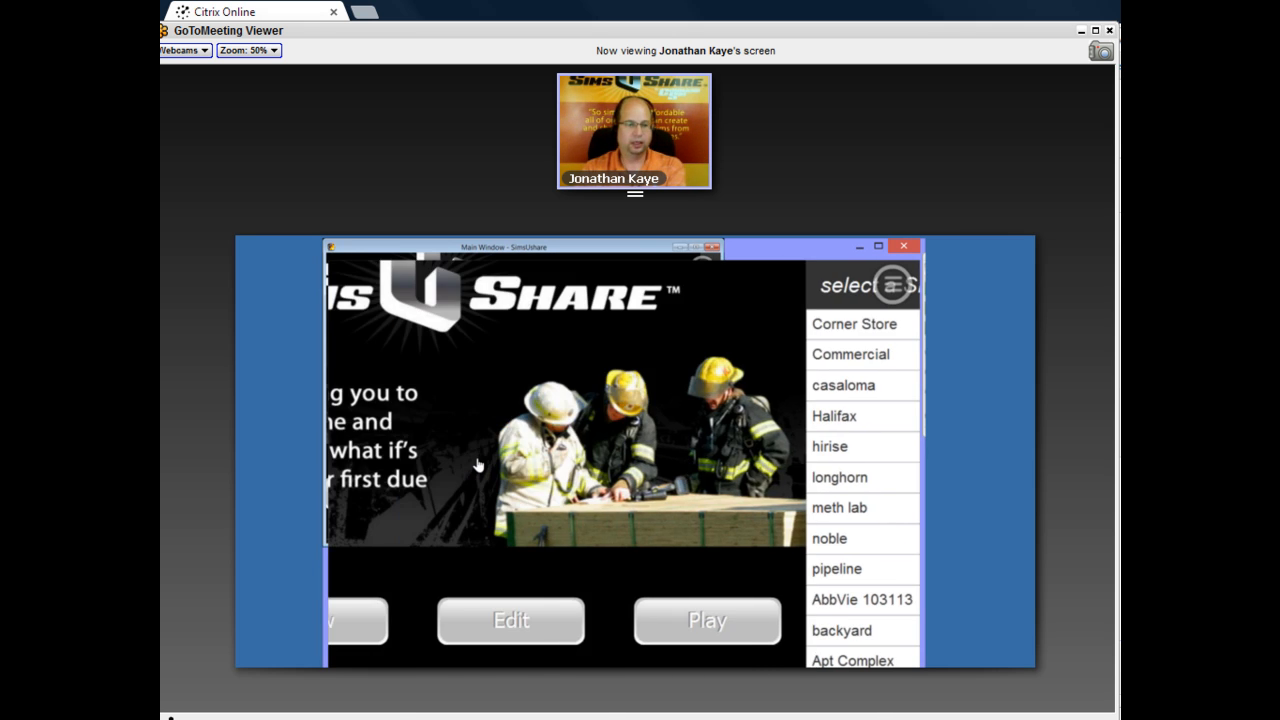
# Create a new sim named house using photo 2013-05-16 13.18.15 from the desktop's Harrisburg folder shortcut.
pyautogui.click(427, 621)
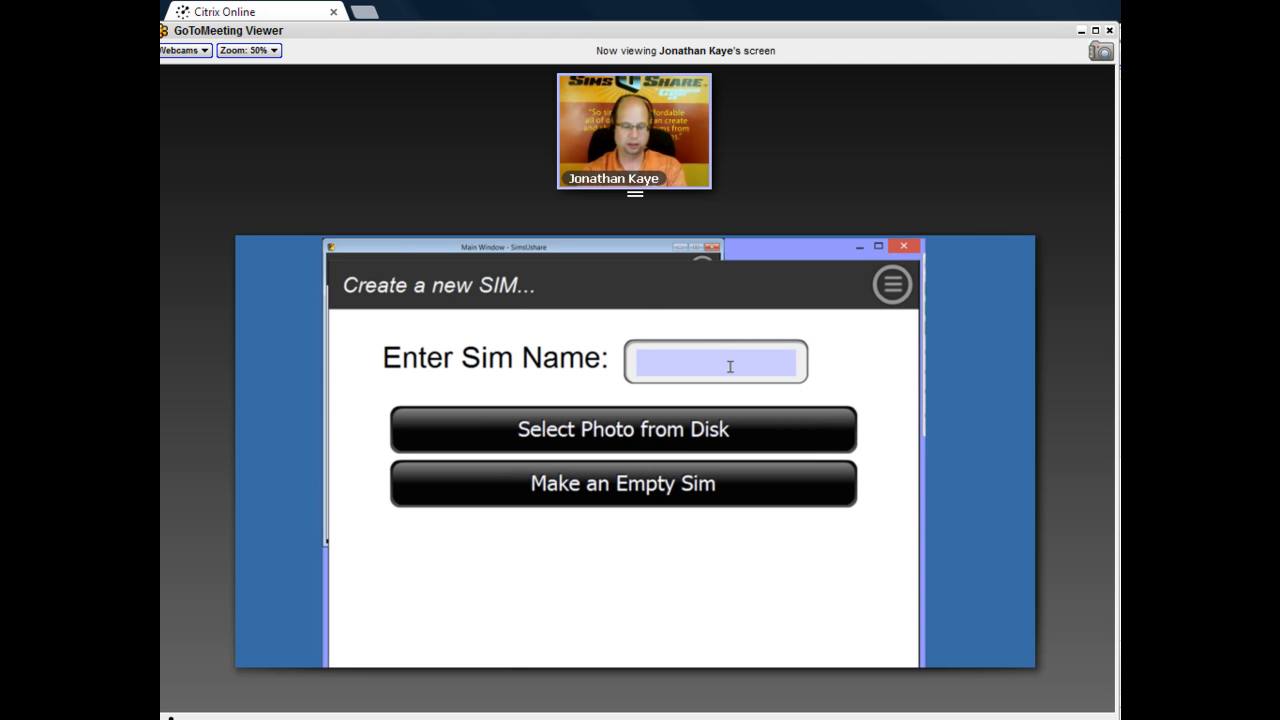
pyautogui.write('house')
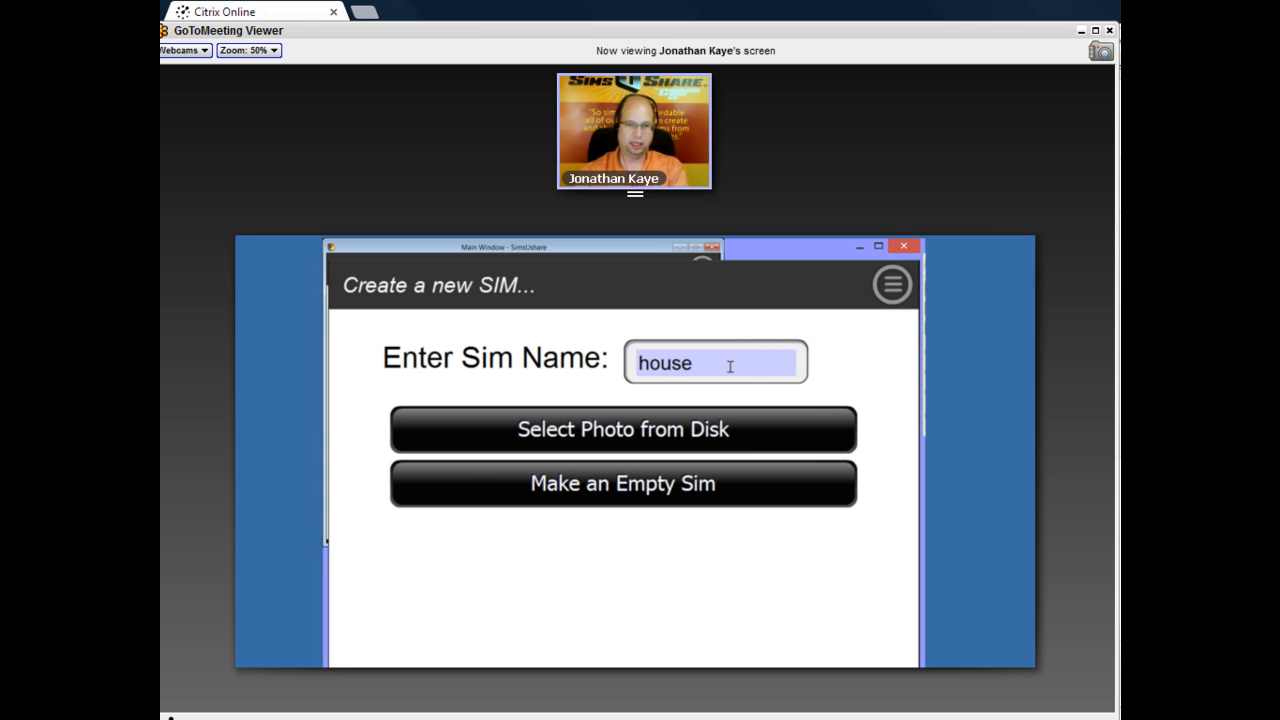
pyautogui.click(646, 430)
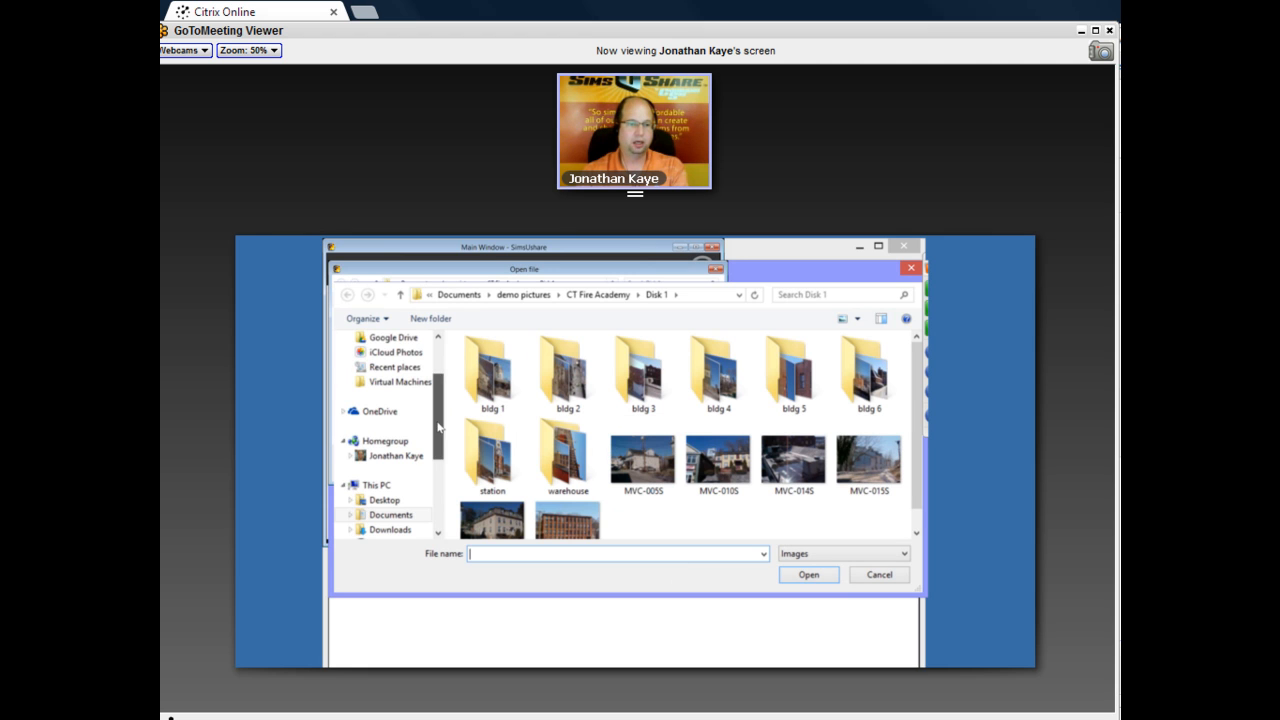
pyautogui.click(384, 500)
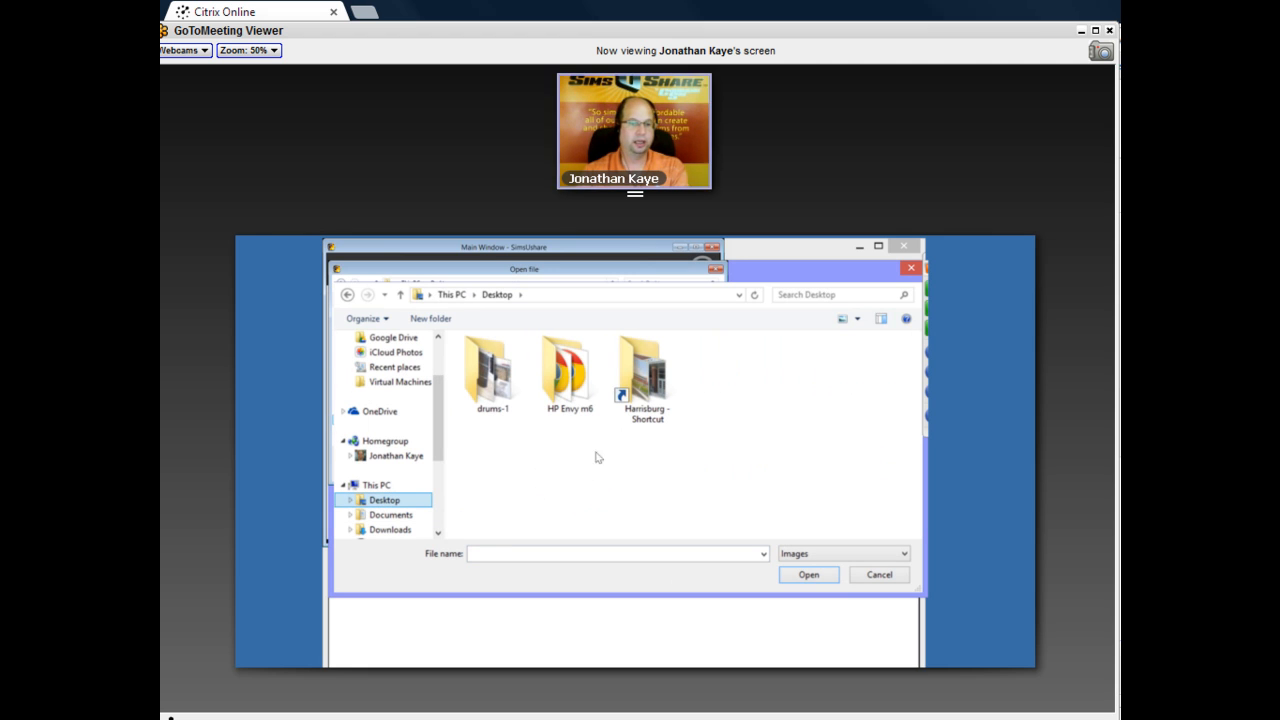
pyautogui.doubleClick(637, 375)
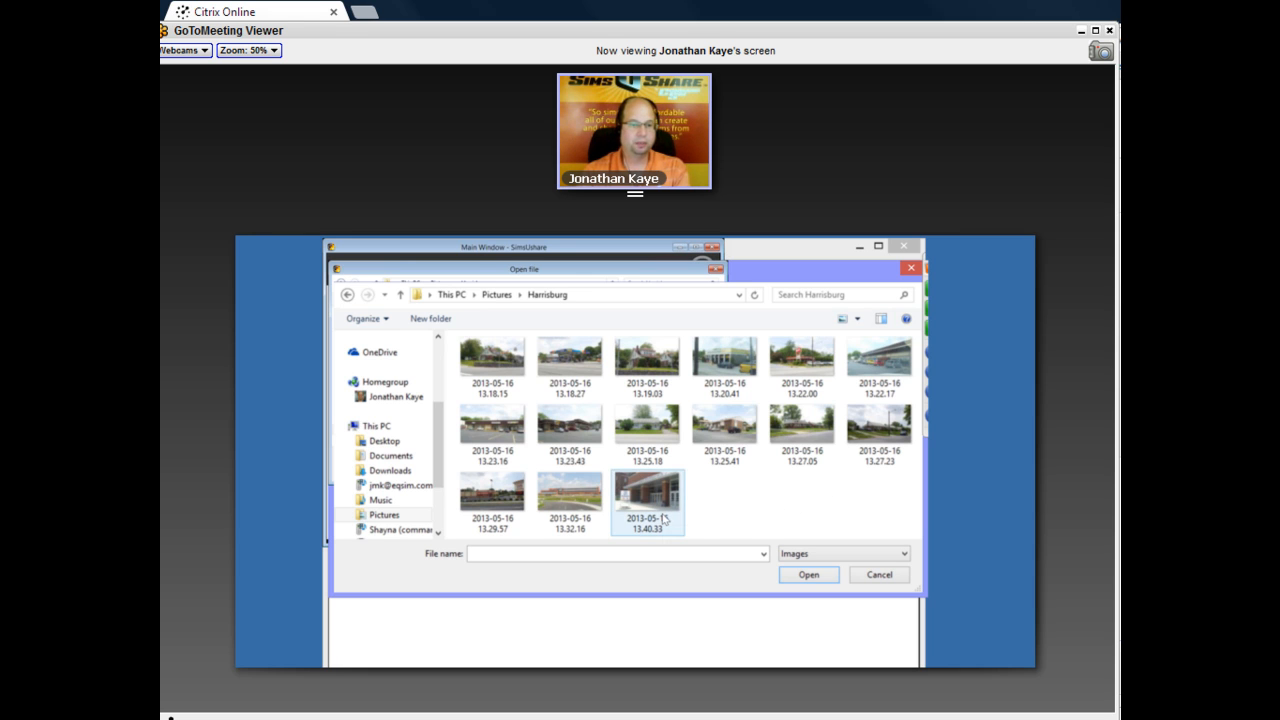
pyautogui.click(494, 370)
pyautogui.click(806, 575)
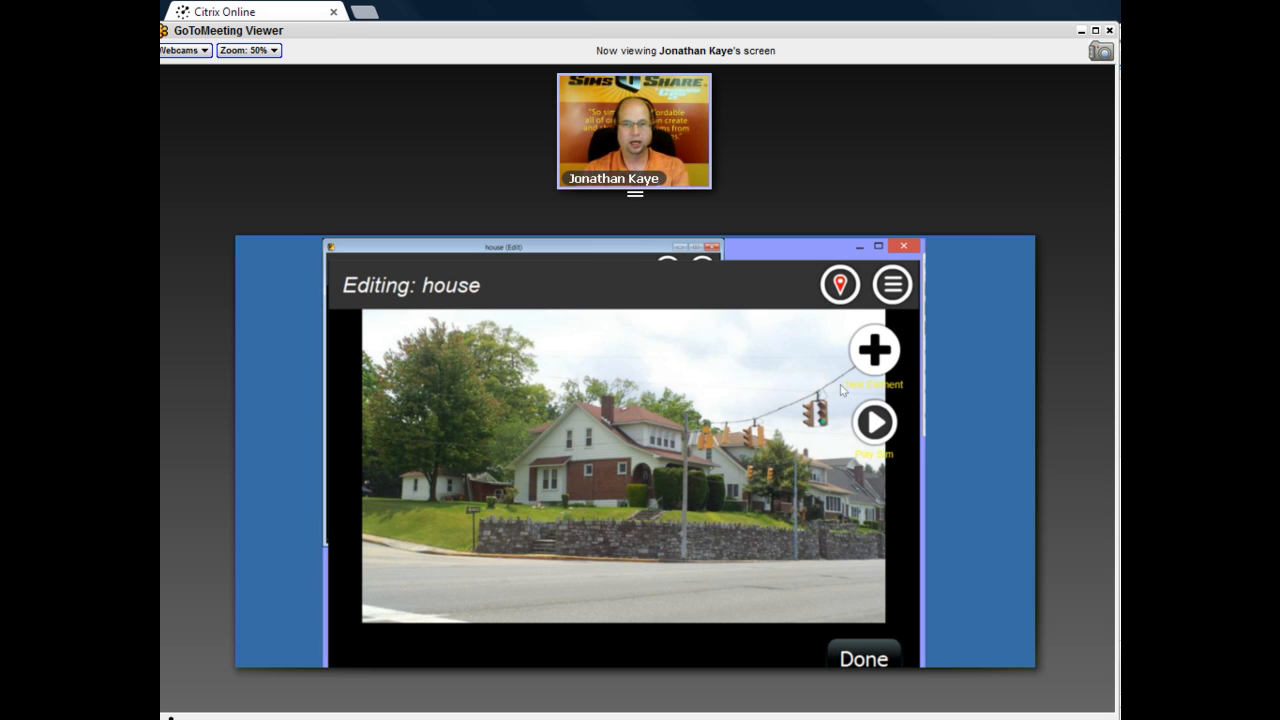
# Add a grey Turbulent smoke element, scale it down, place it against the white house's gabled end, and preview the sim.
pyautogui.click(876, 352)
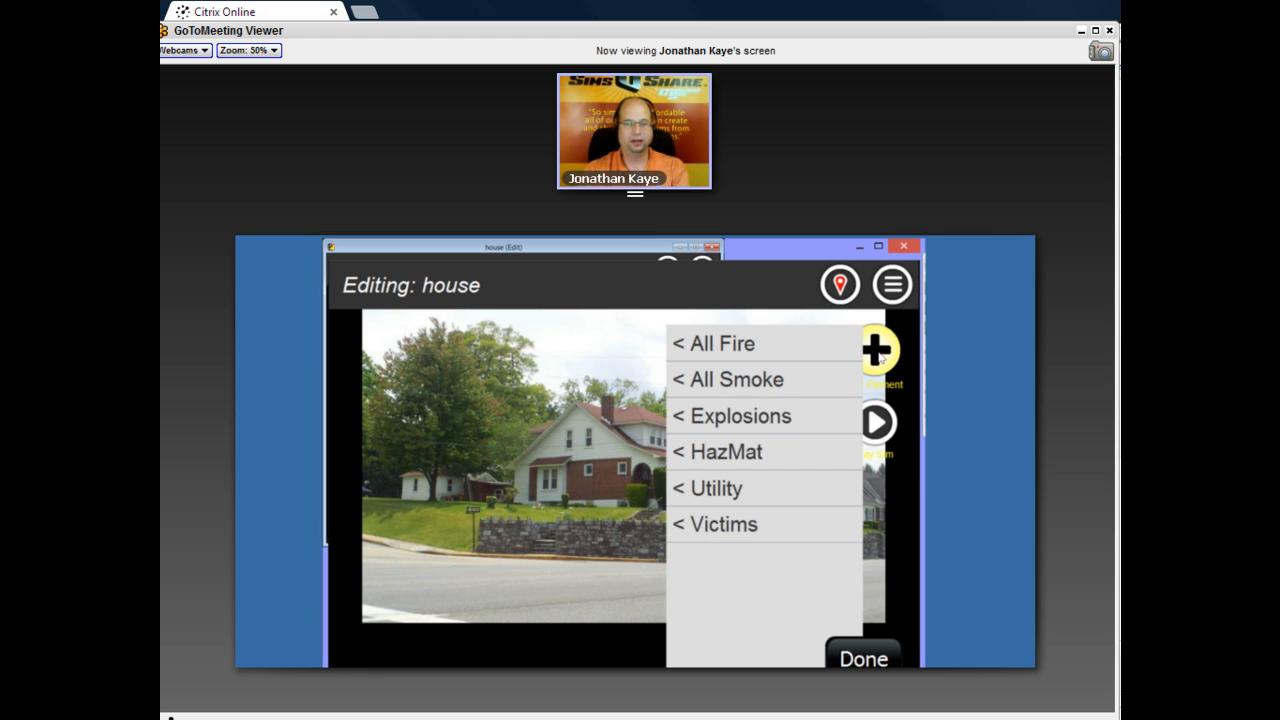
pyautogui.click(737, 381)
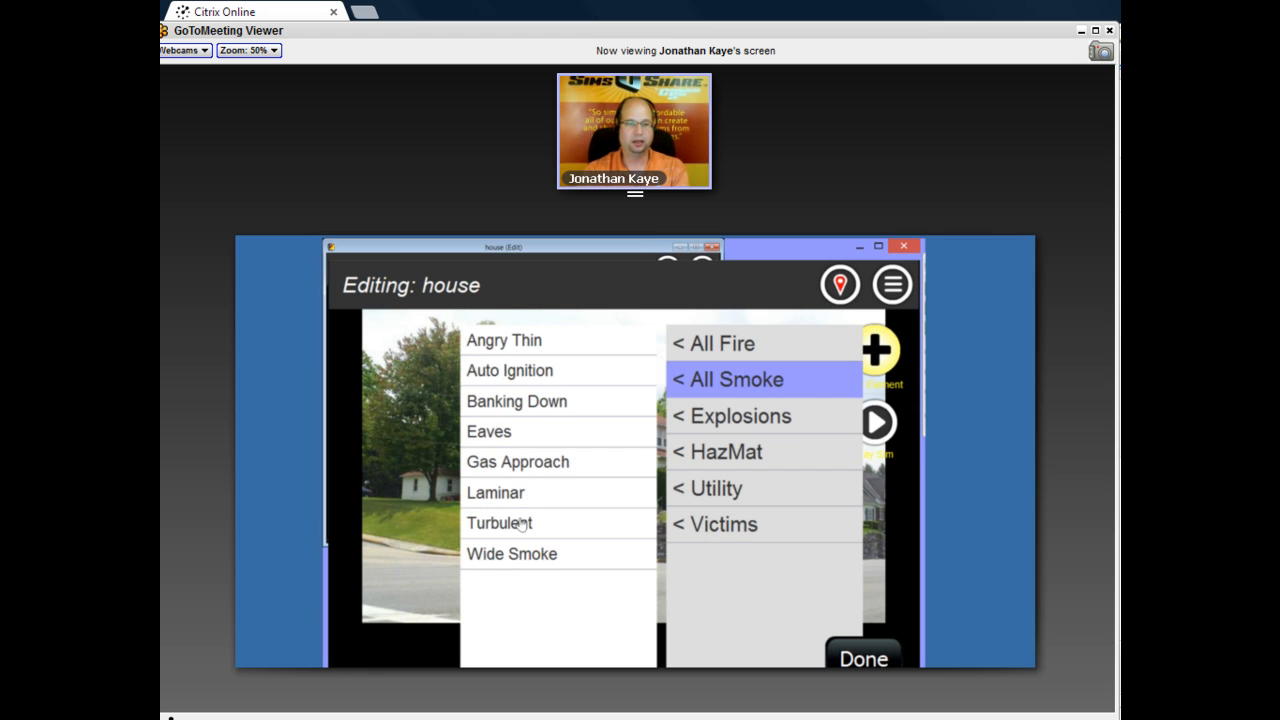
pyautogui.click(624, 521)
pyautogui.moveTo(634, 515); pyautogui.dragTo(638, 417)
pyautogui.moveTo(473, 655); pyautogui.dragTo(458, 662)
pyautogui.moveTo(595, 414); pyautogui.dragTo(555, 449)
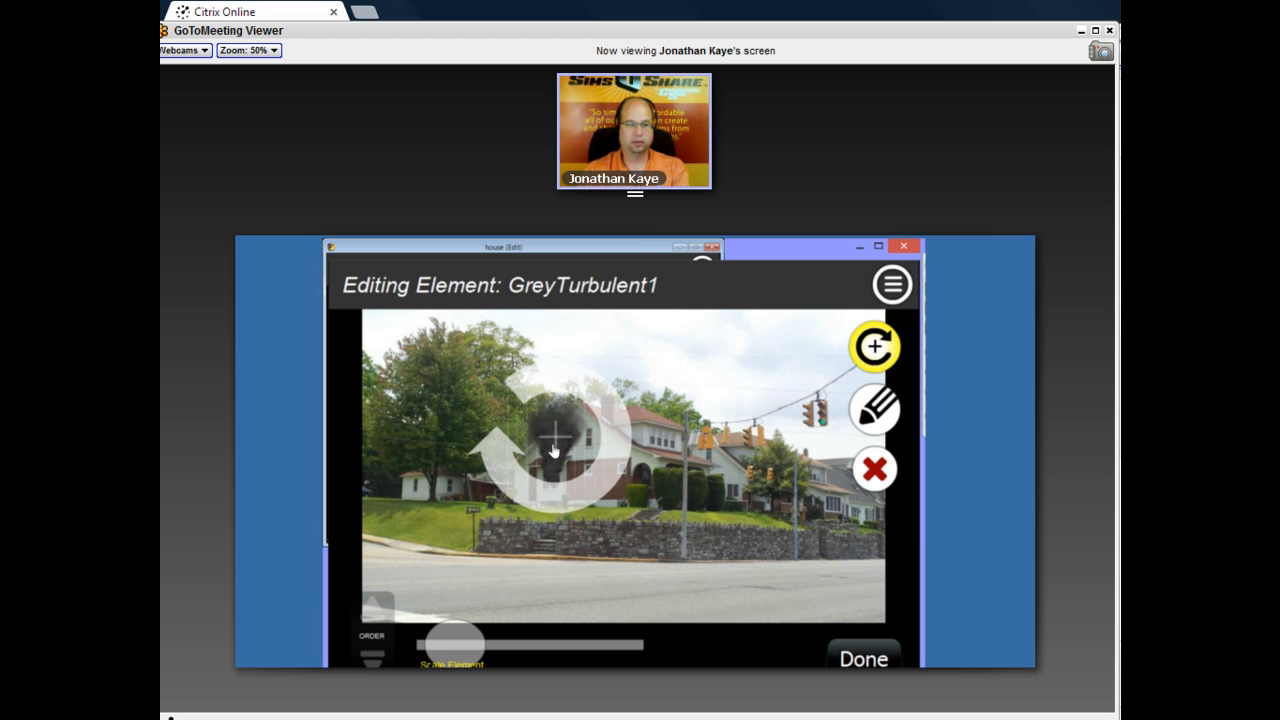
pyautogui.click(844, 657)
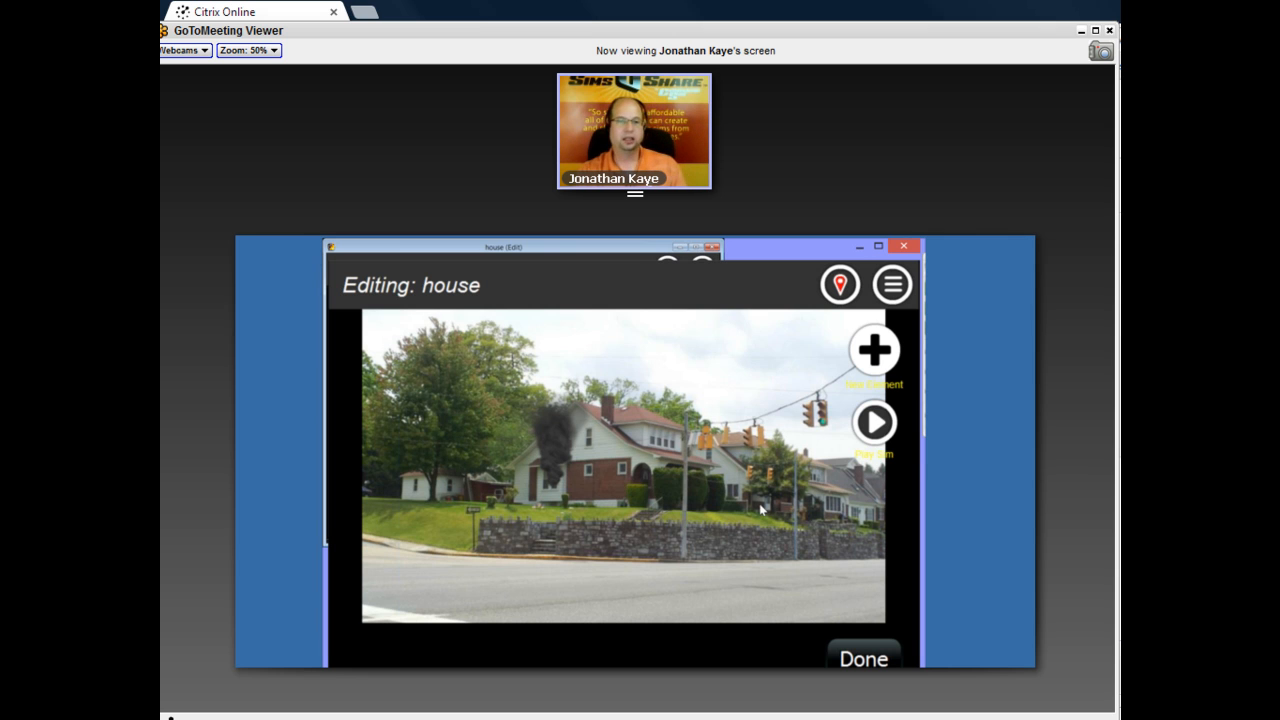
pyautogui.click(873, 423)
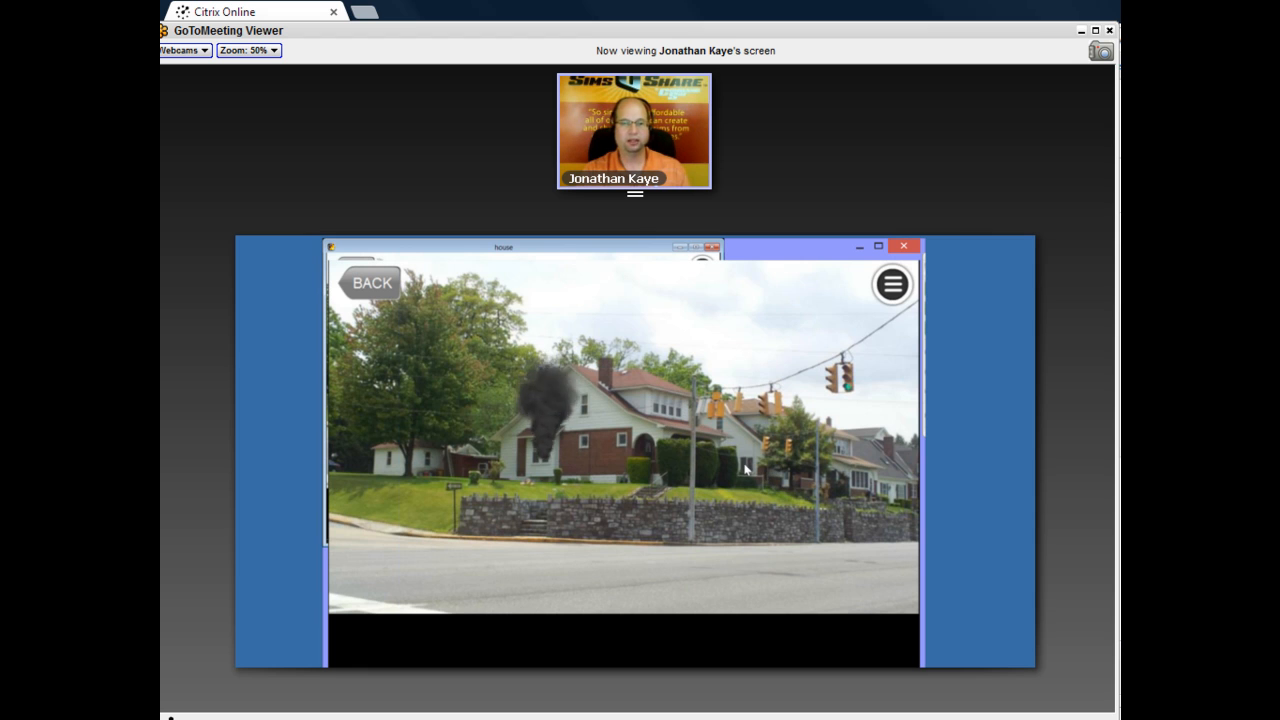
pyautogui.click(379, 288)
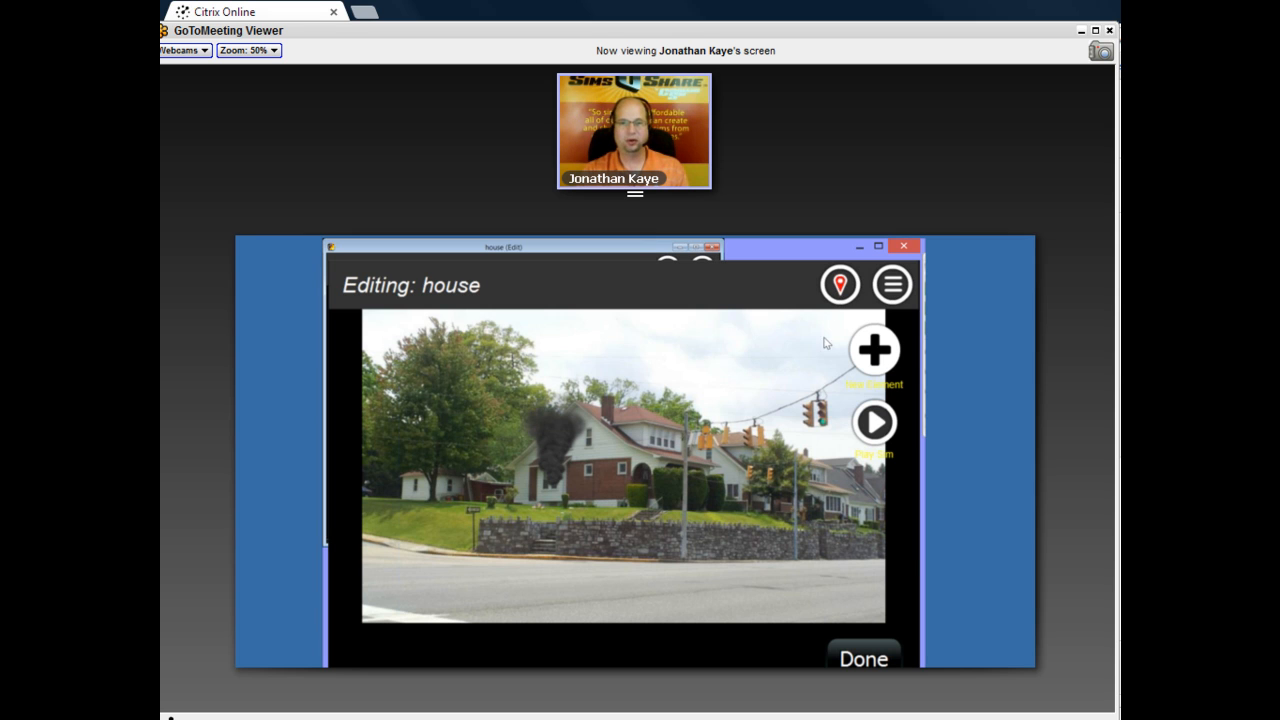
# Start a new location in the house sim and name it A Road.
pyautogui.click(841, 285)
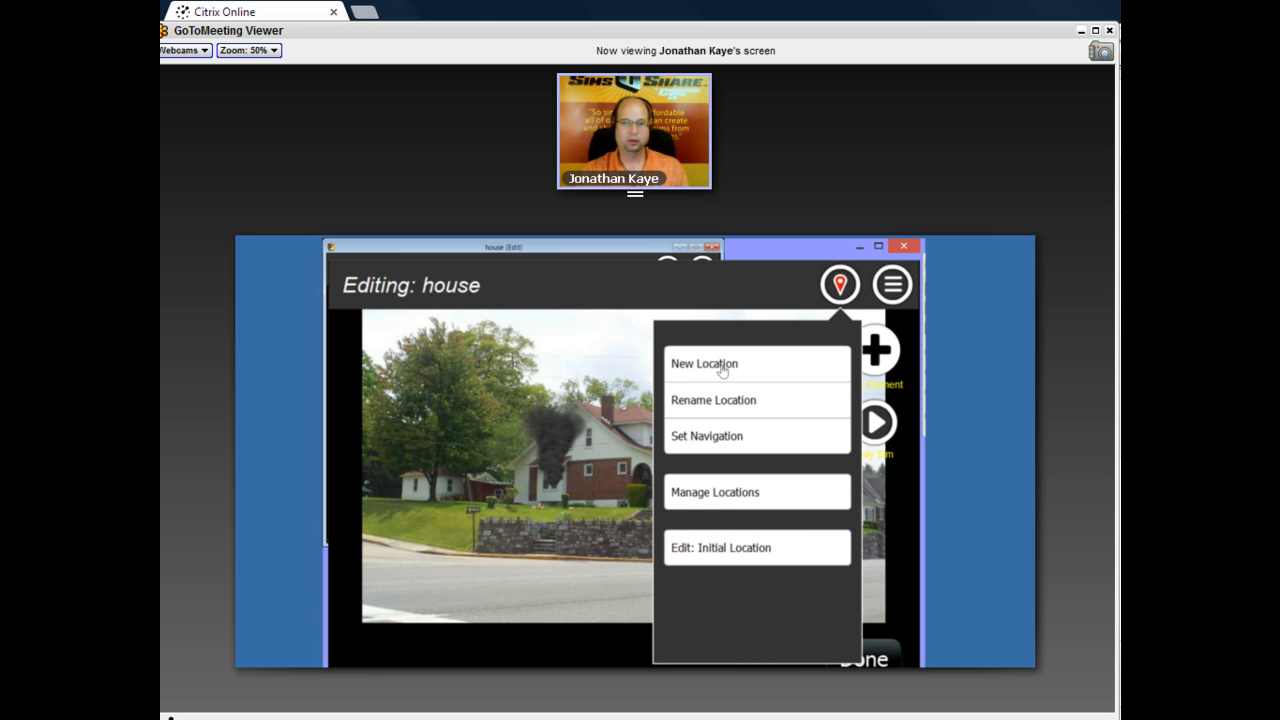
pyautogui.moveTo(731, 408); pyautogui.dragTo(734, 408)
pyautogui.click(706, 366)
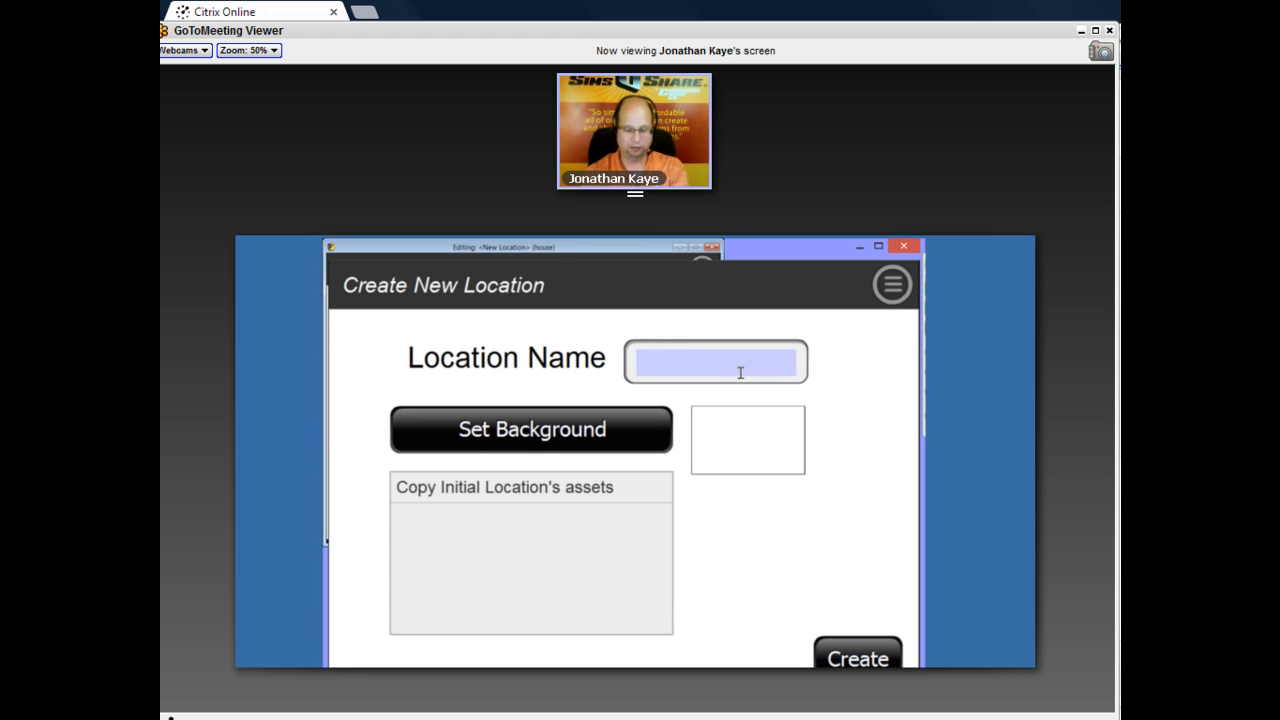
pyautogui.write('A Road')
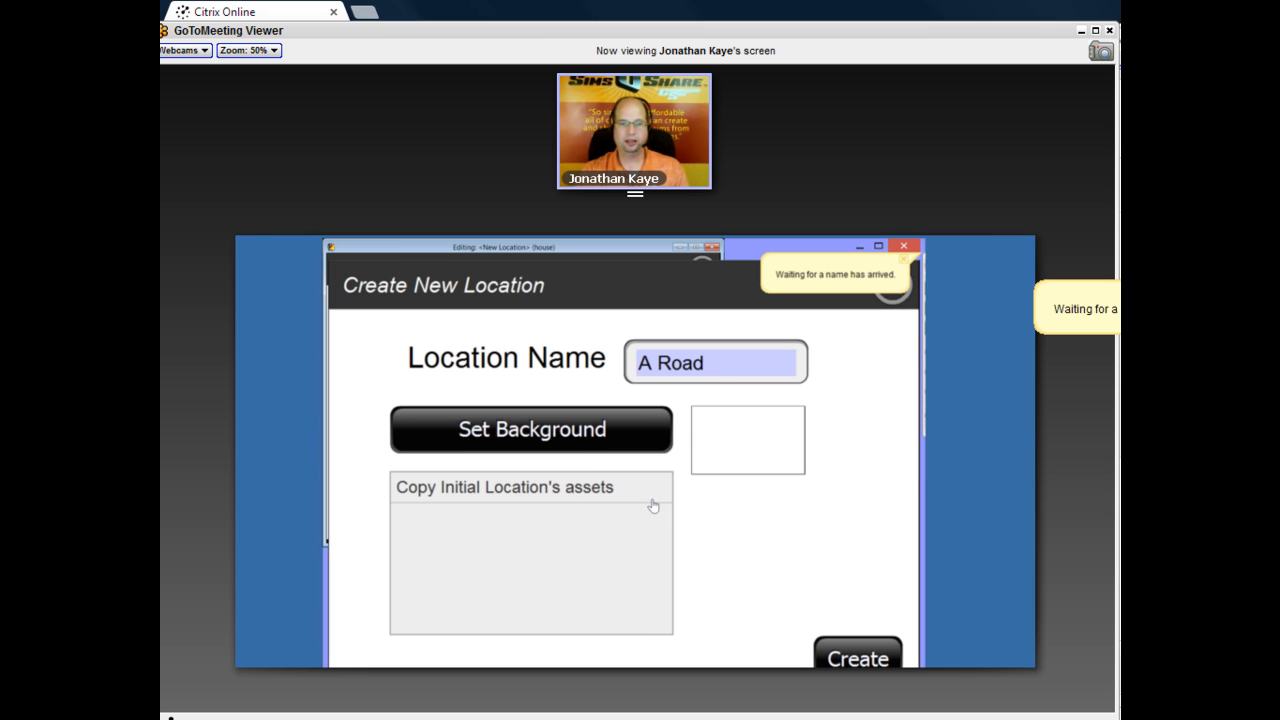
# Set photo 2013-05-16 13.19.03 as the new location's background and choose to copy the Initial Location's assets.
pyautogui.click(545, 437)
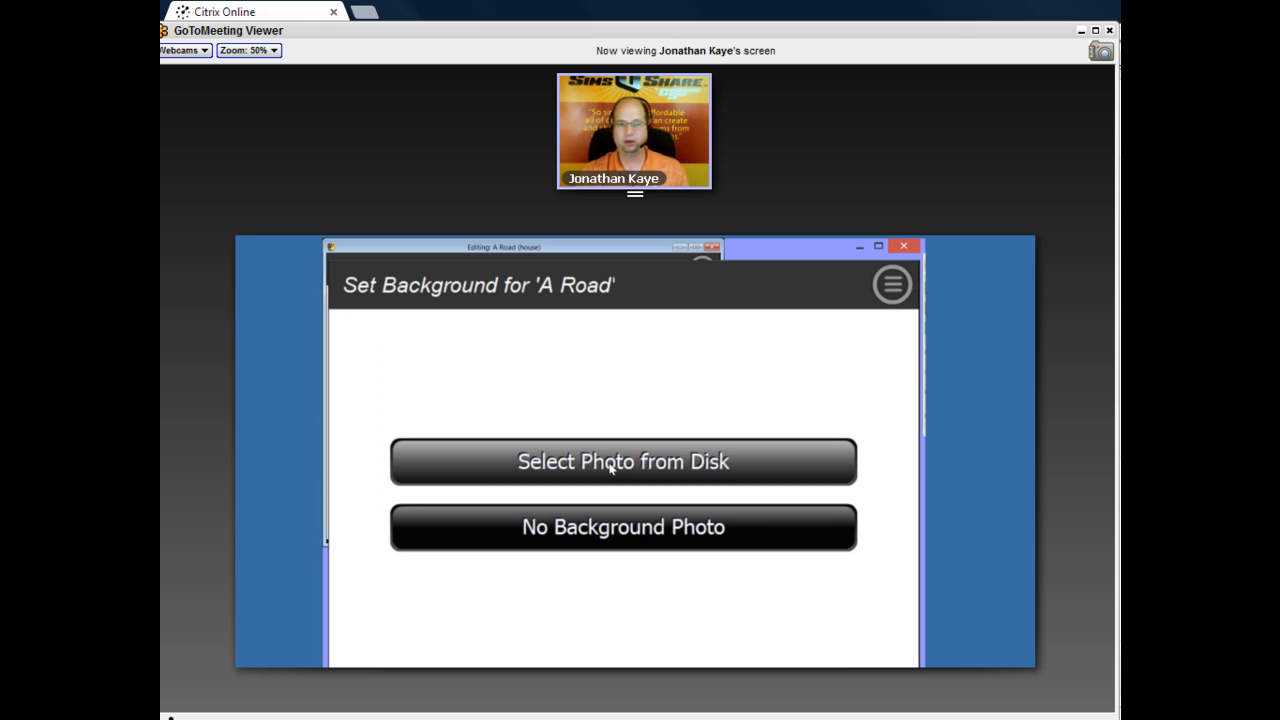
pyautogui.click(611, 464)
pyautogui.click(650, 387)
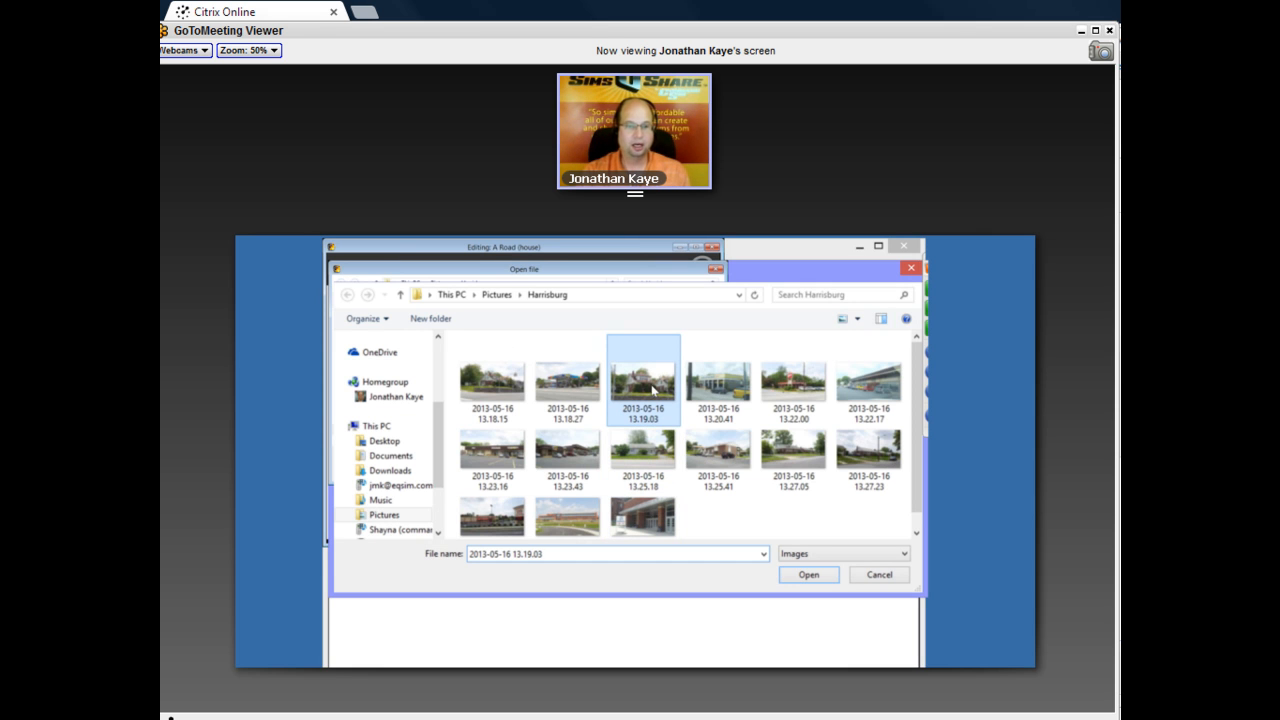
pyautogui.click(801, 578)
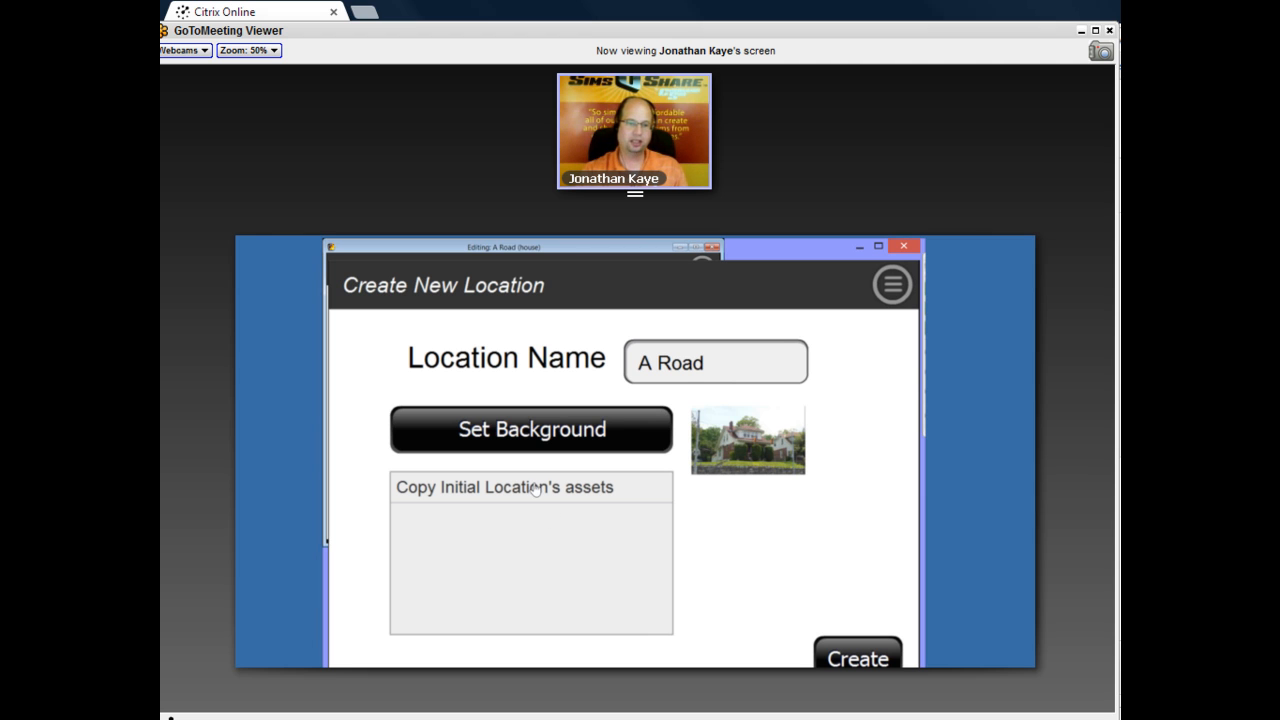
pyautogui.click(536, 489)
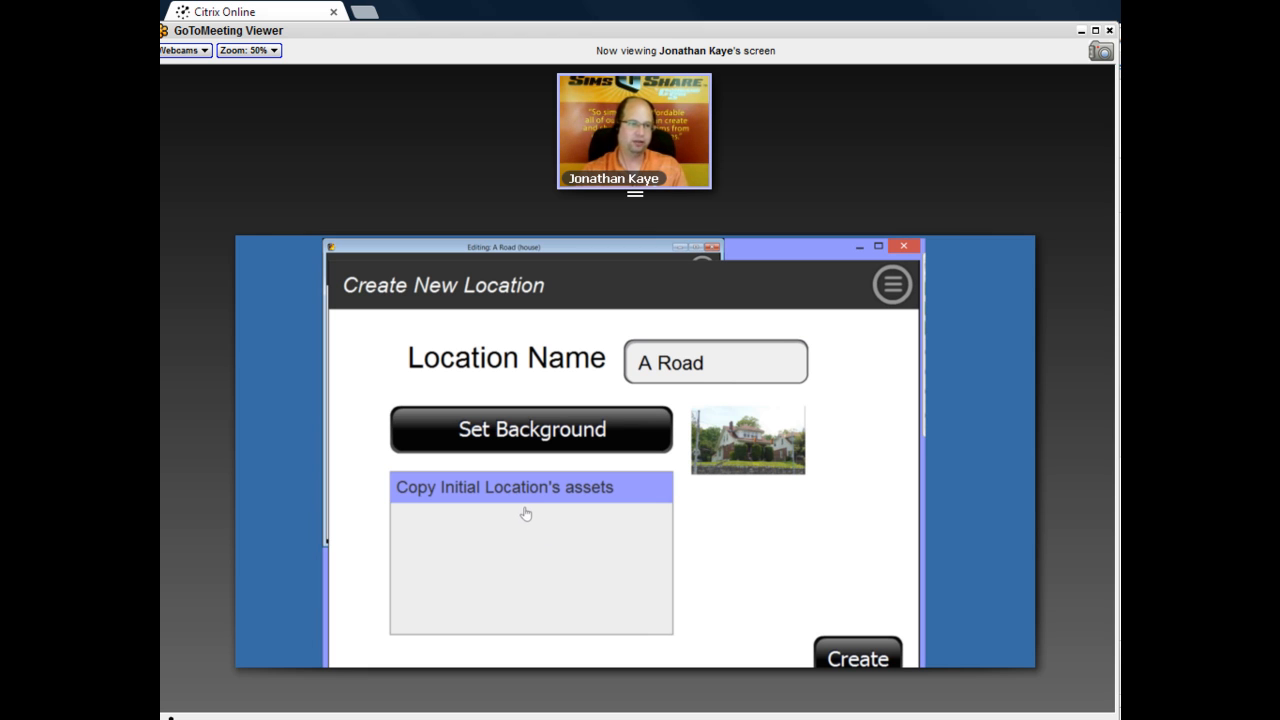
pyautogui.moveTo(514, 543); pyautogui.dragTo(514, 551)
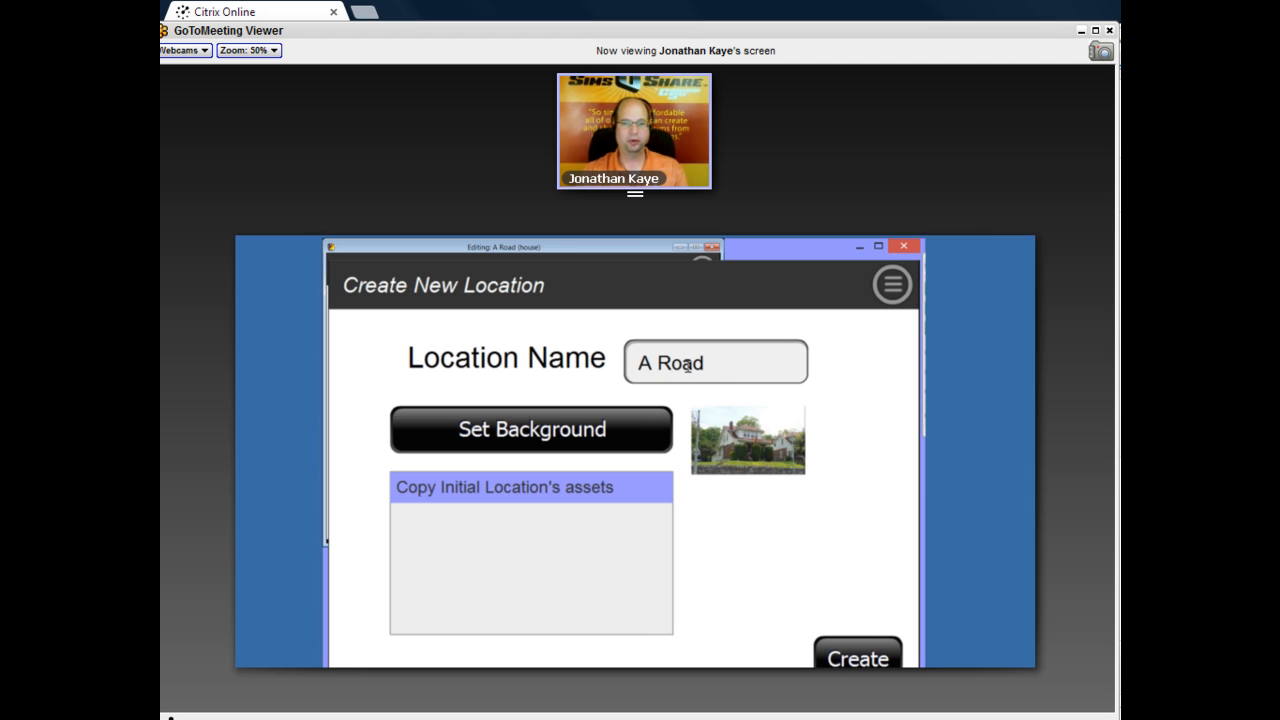
# Change the new location's name to A Side Road and create the location.
pyautogui.click(659, 358)
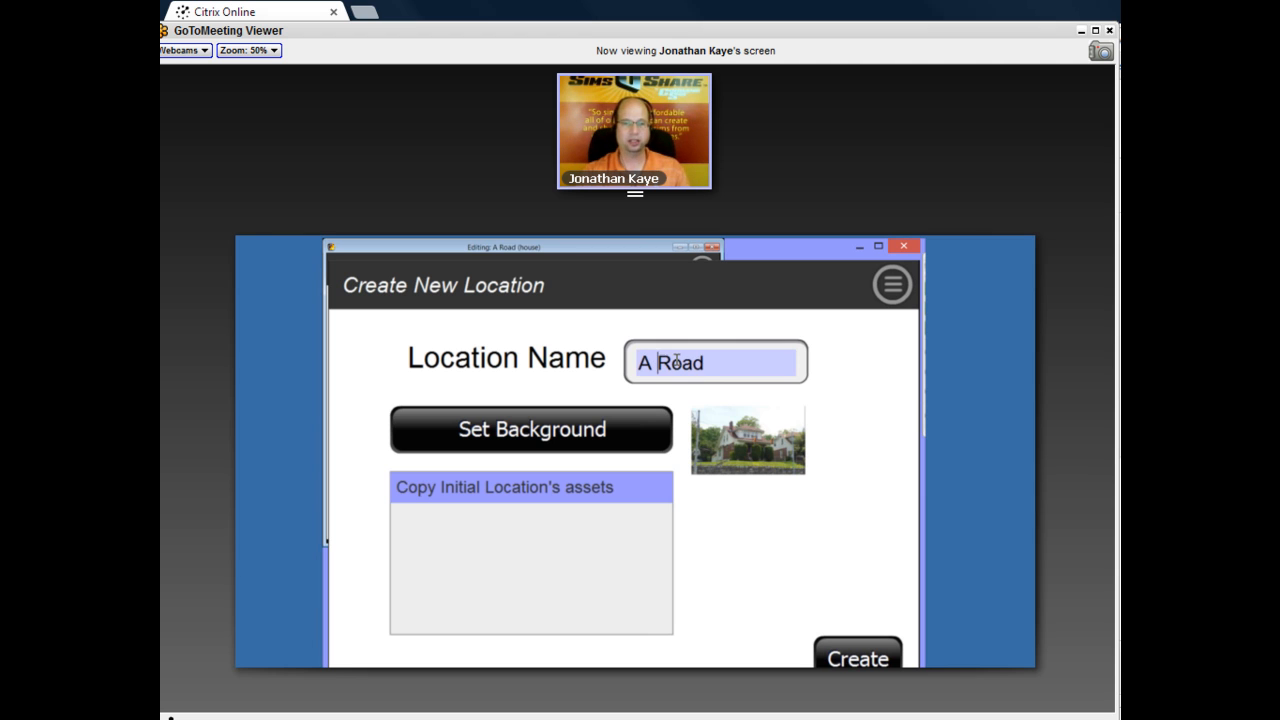
pyautogui.write('Side')
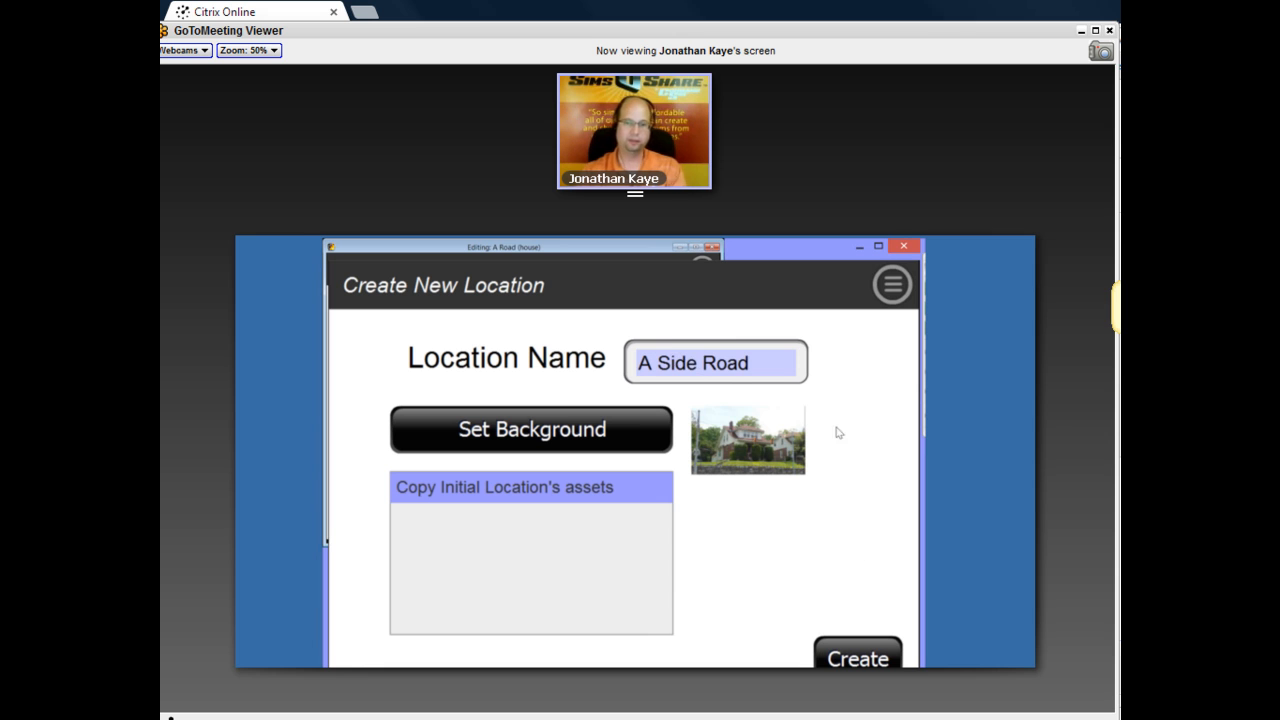
pyautogui.click(860, 657)
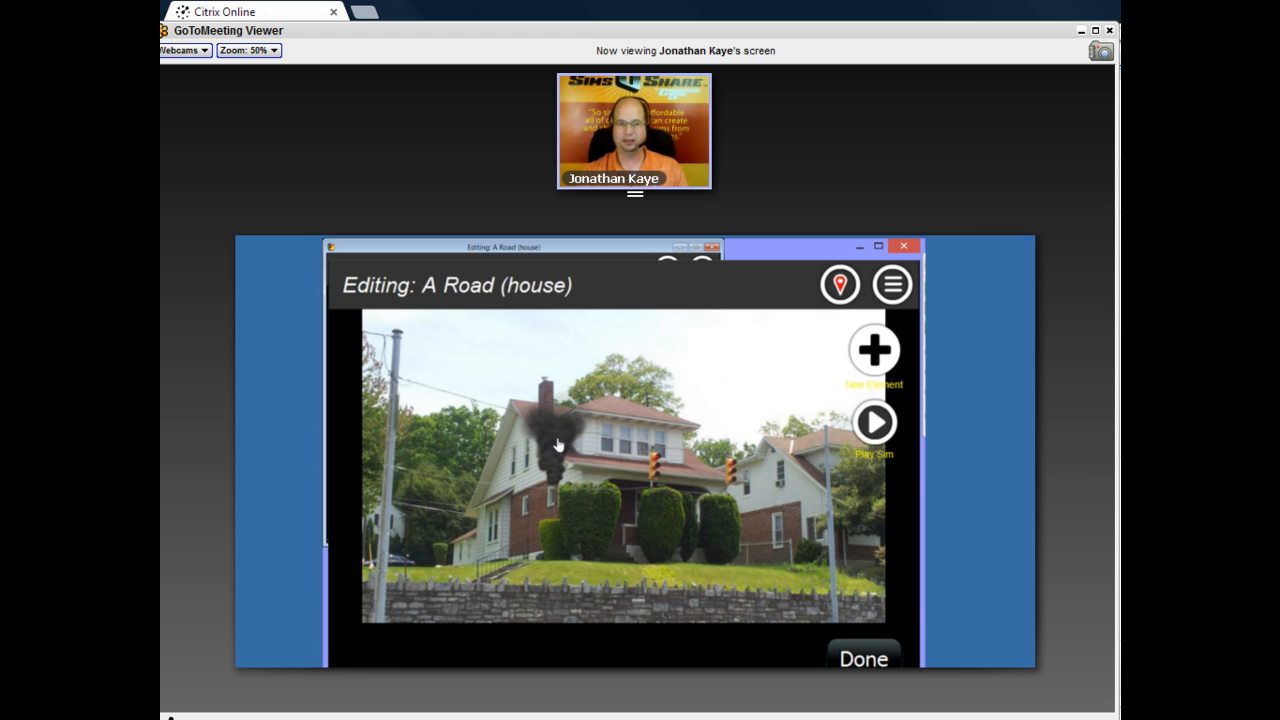
# Move the copied grey smoke element to the far end of the white house's side wall and finish editing it.
pyautogui.moveTo(550, 455); pyautogui.dragTo(500, 496)
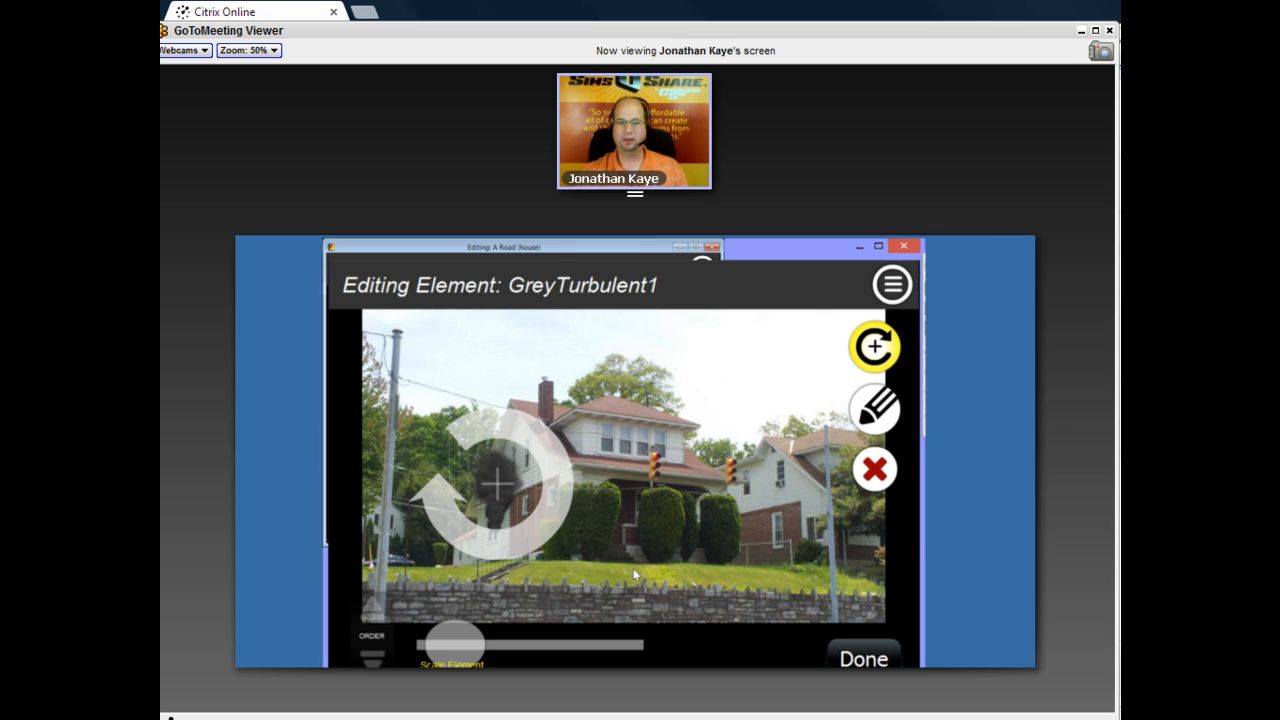
pyautogui.click(880, 646)
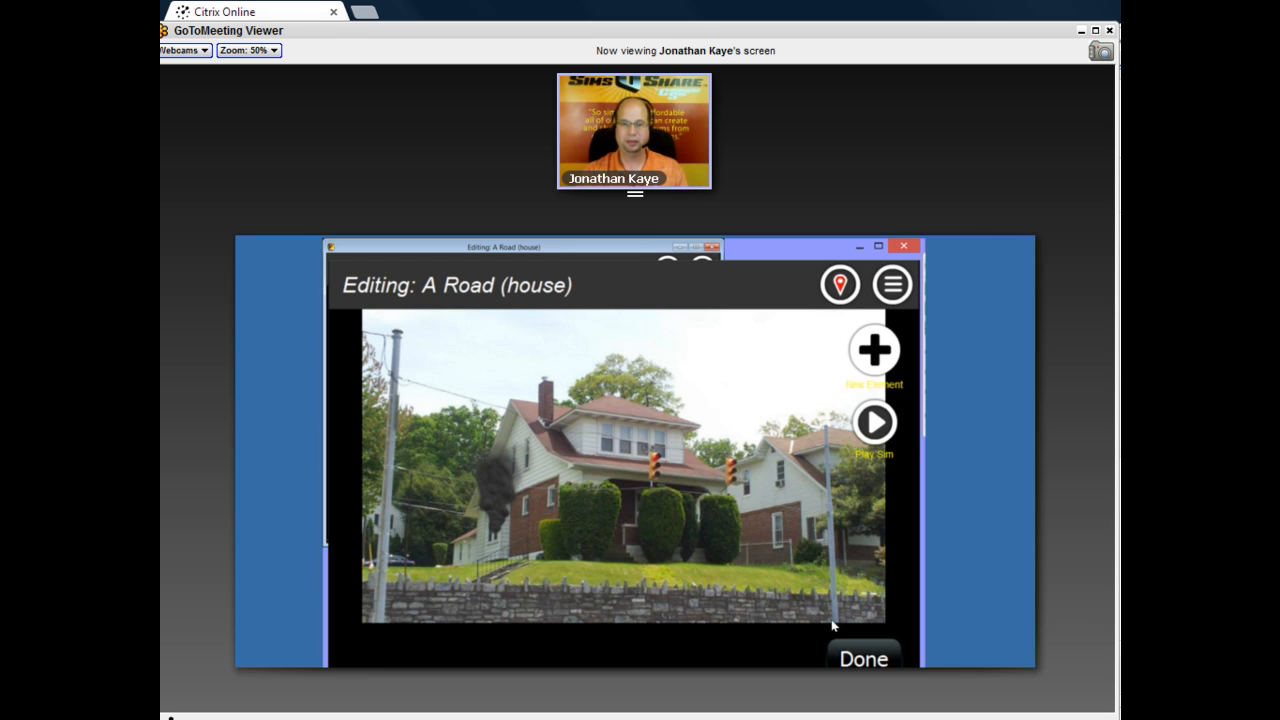
pyautogui.click(840, 287)
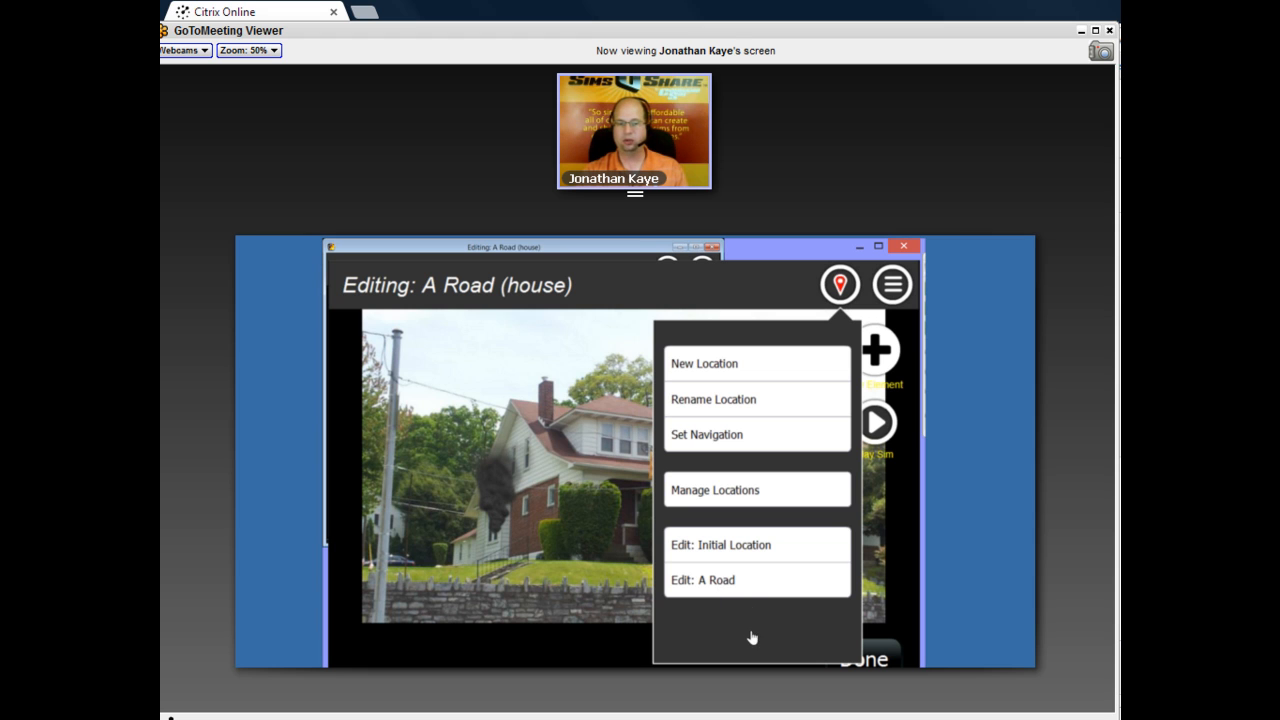
pyautogui.scroll(-1, 750, 560)
pyautogui.scroll(-1, 750, 630)
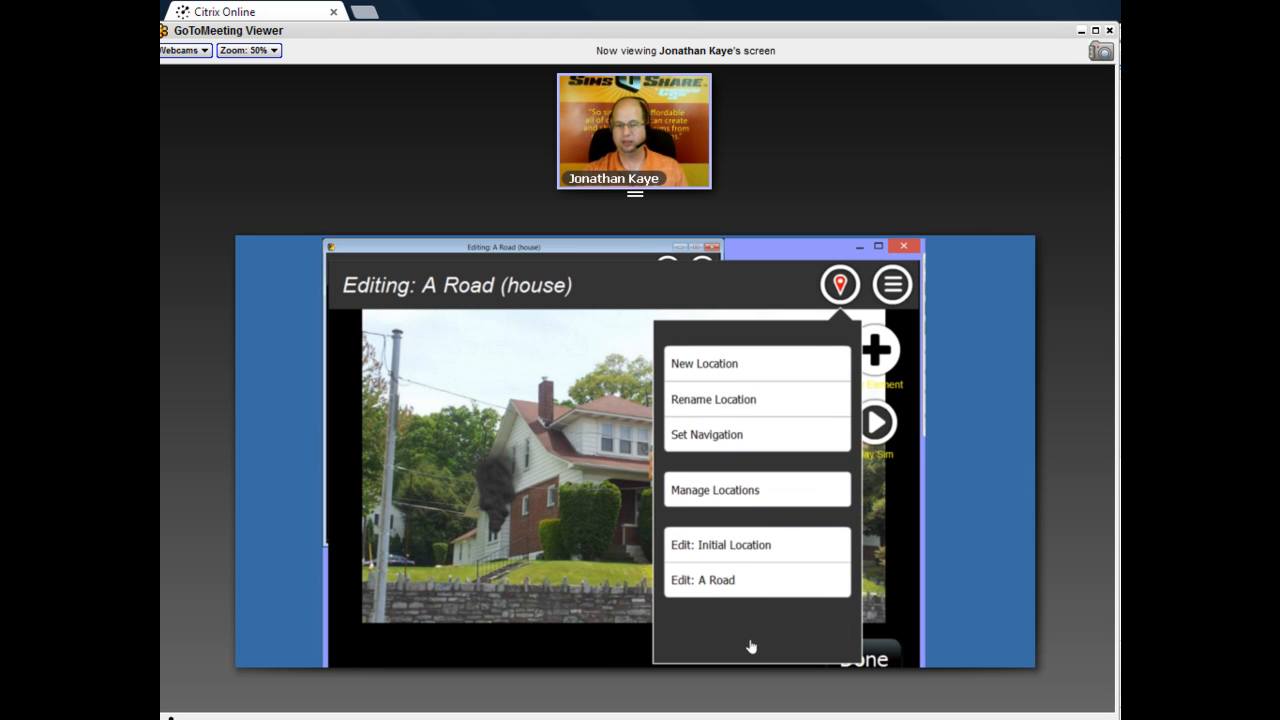
pyautogui.scroll(-2, 753, 590)
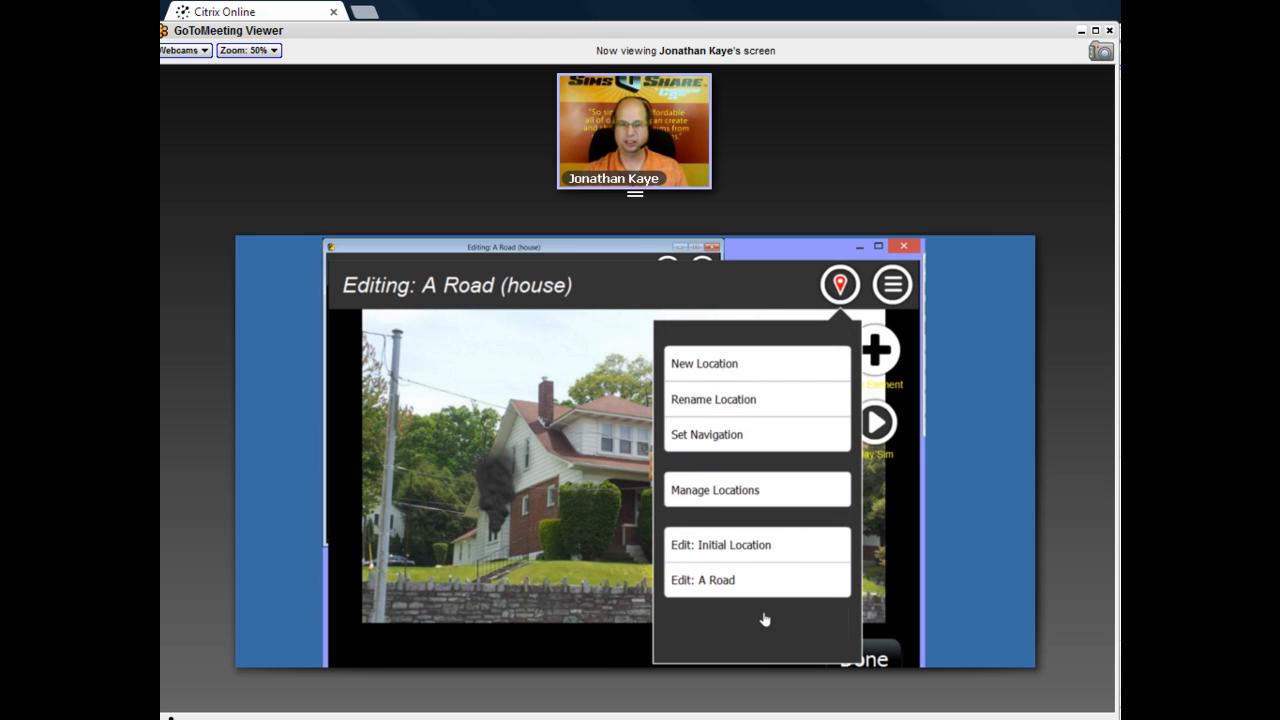
pyautogui.click(840, 286)
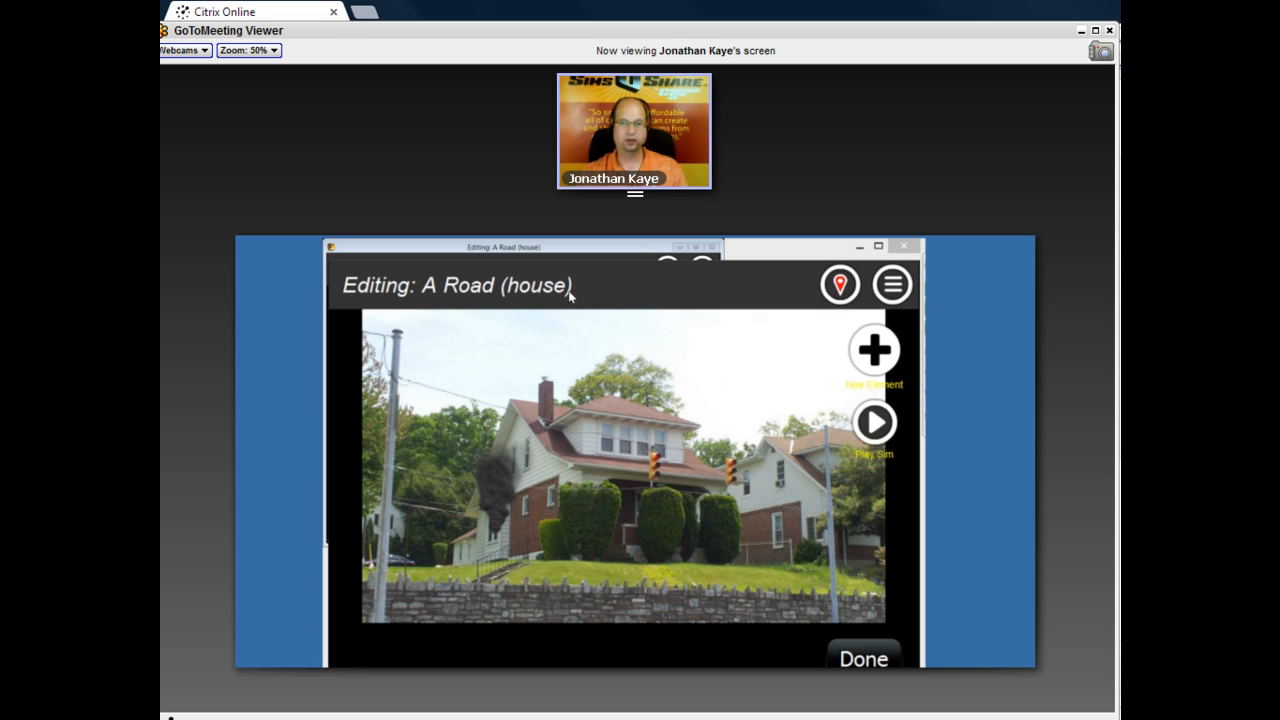
# Switch to editing the sim's Initial Location.
pyautogui.click(843, 285)
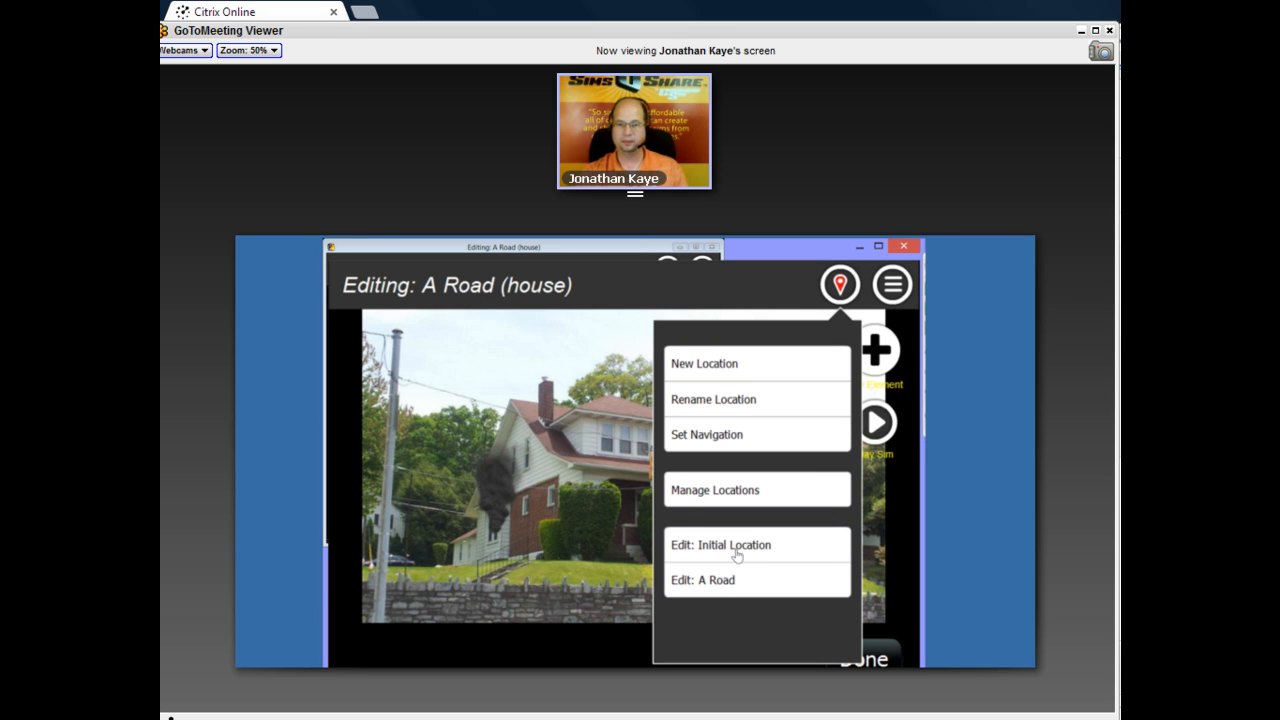
pyautogui.click(953, 589)
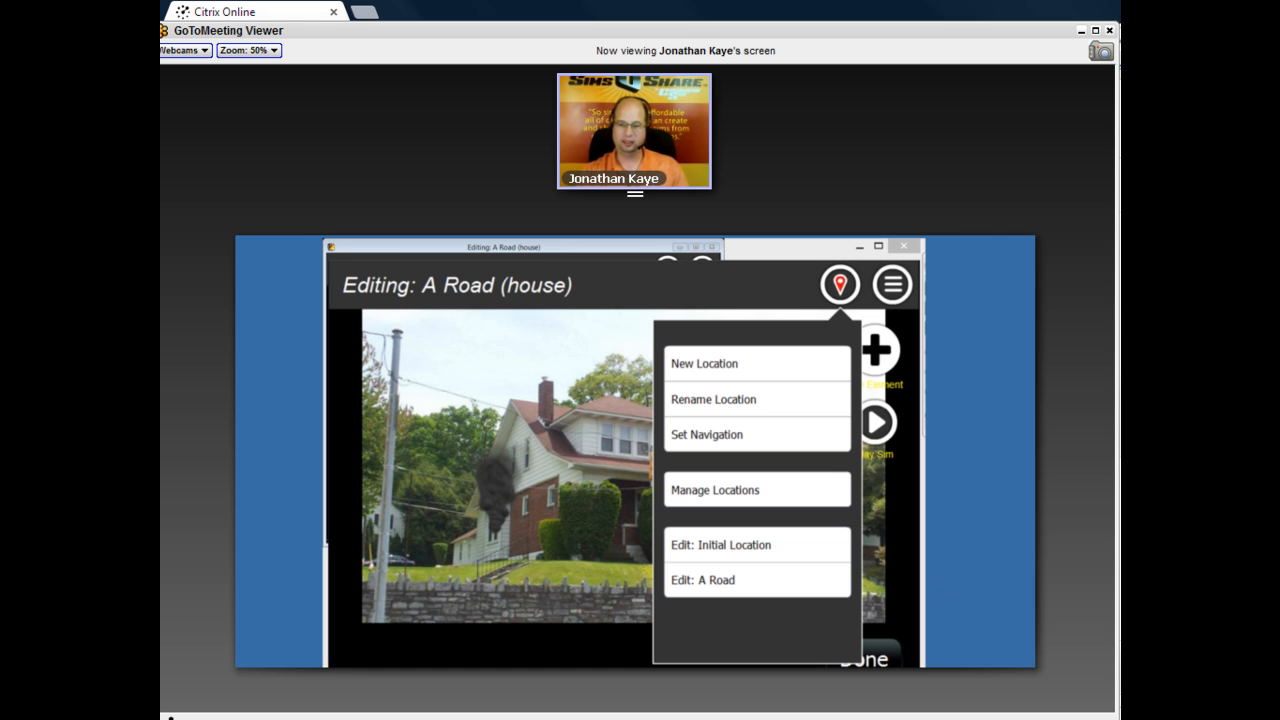
pyautogui.click(713, 548)
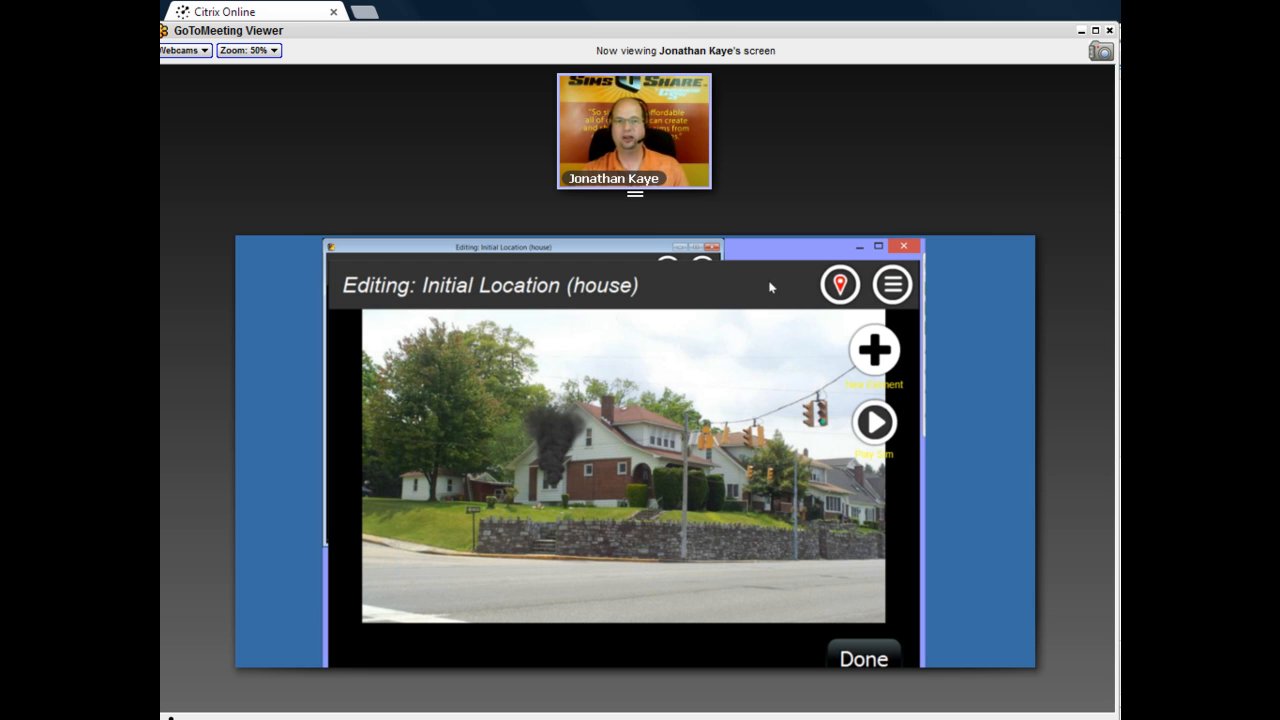
# Rename the Initial Location as A-B Corner.
pyautogui.click(840, 284)
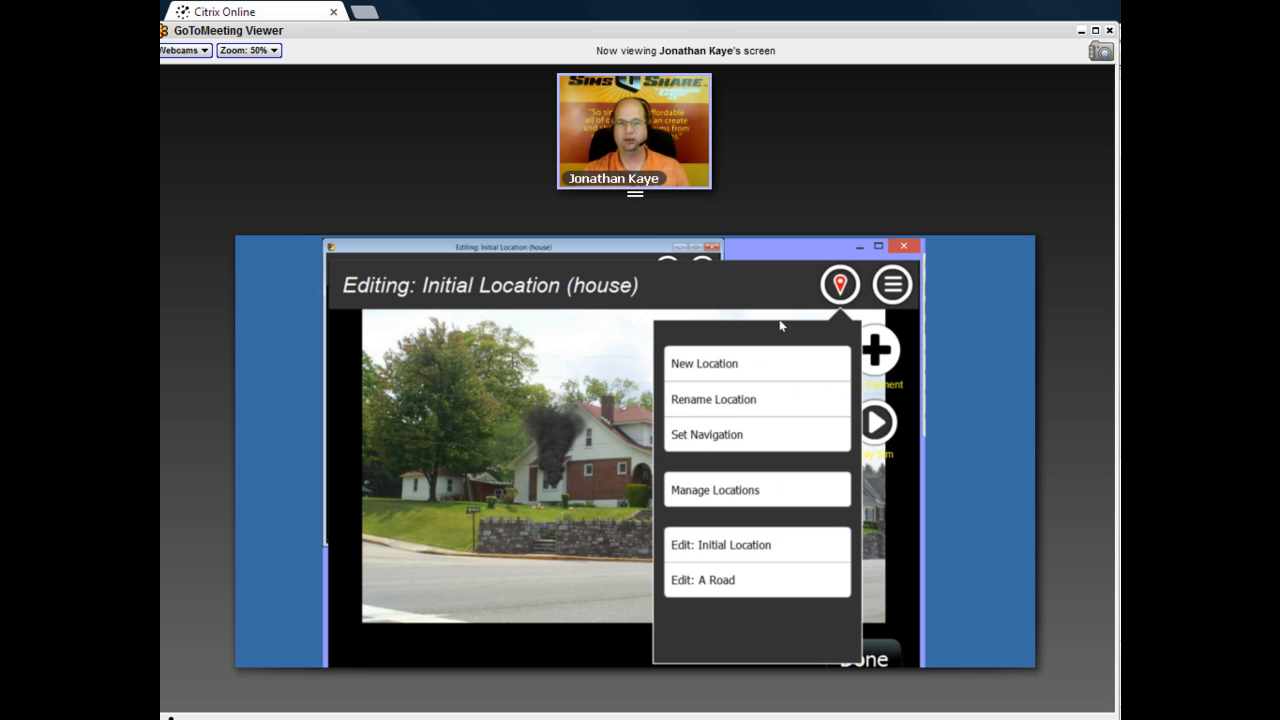
pyautogui.click(745, 402)
pyautogui.click(608, 484)
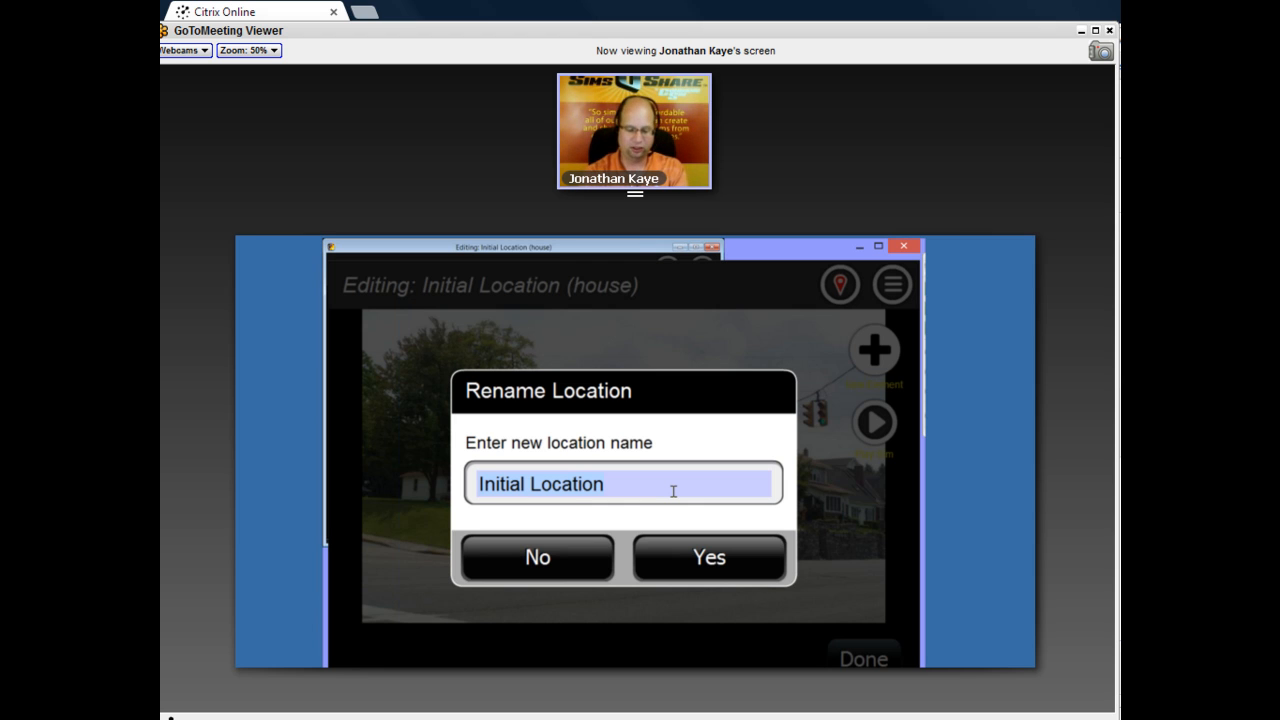
pyautogui.write('a')
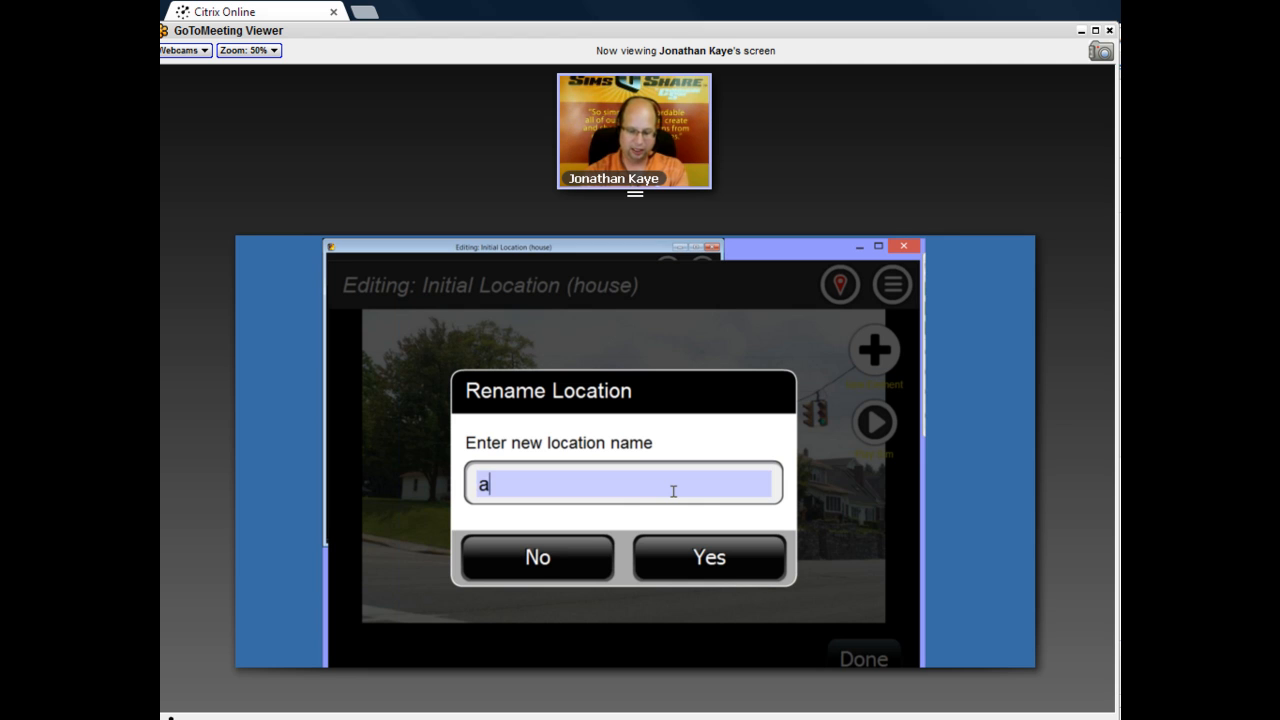
pyautogui.press('BackSpace')
pyautogui.write('A0')
pyautogui.press('BackSpace')
pyautogui.write('-B Cro')
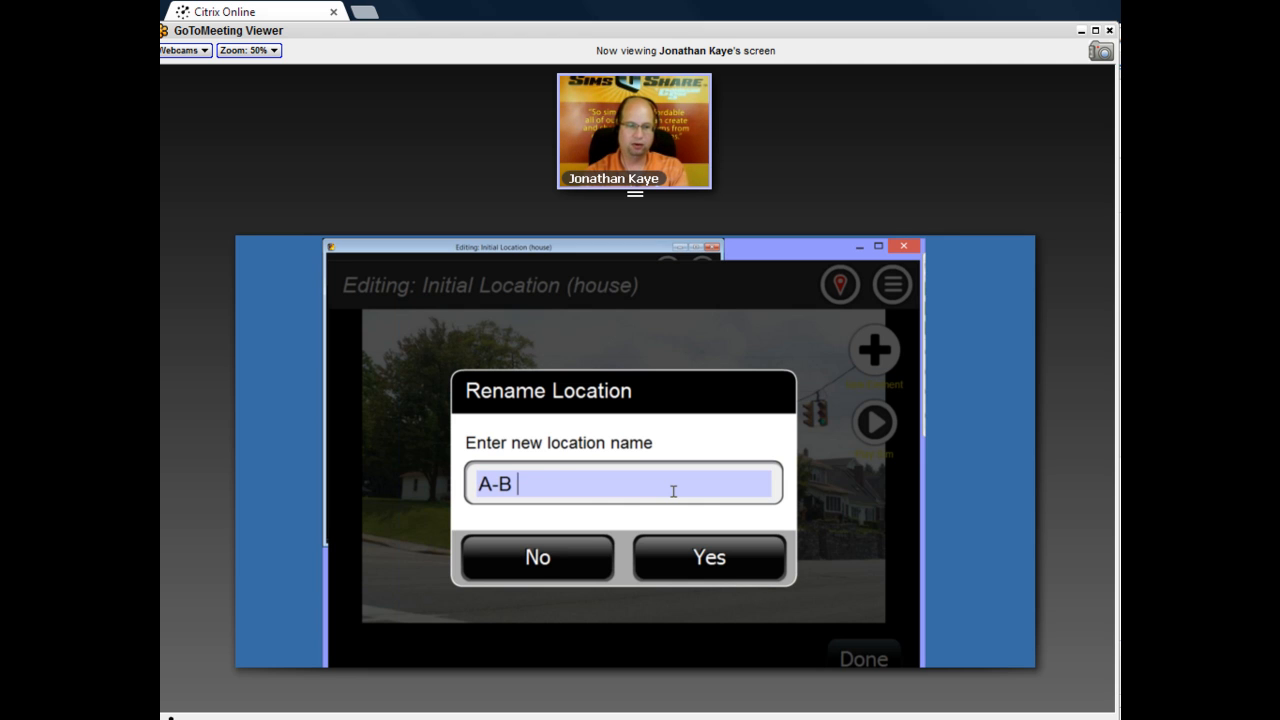
pyautogui.press('BackSpace')
pyautogui.press('BackSpace')
pyautogui.write('orner')
pyautogui.click(723, 557)
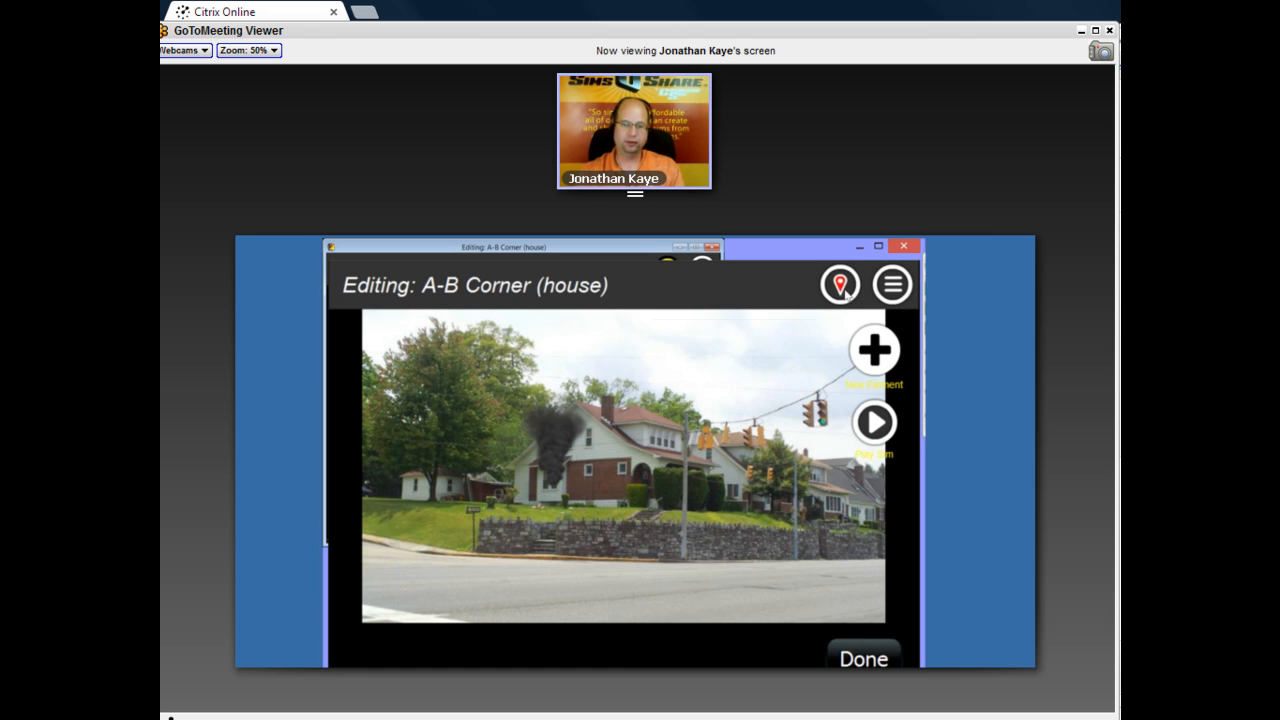
# Switch to editing the A Road location and play the sim from there.
pyautogui.click(840, 285)
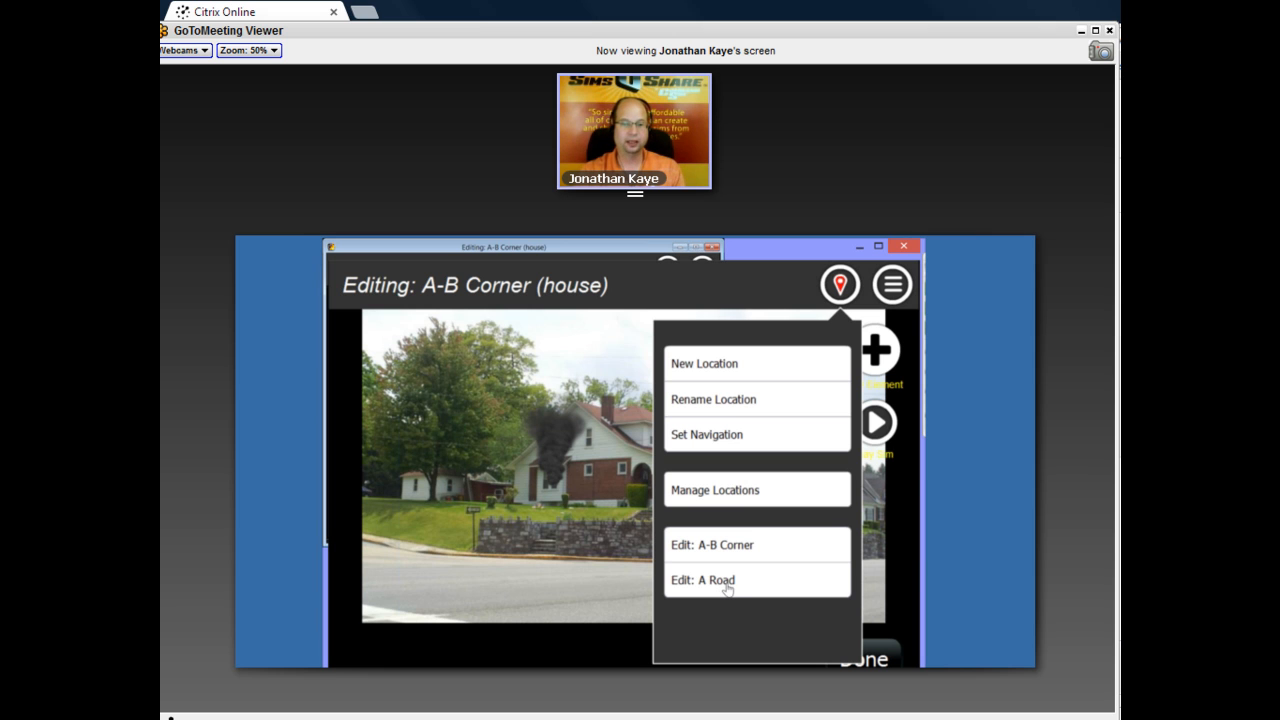
pyautogui.click(729, 588)
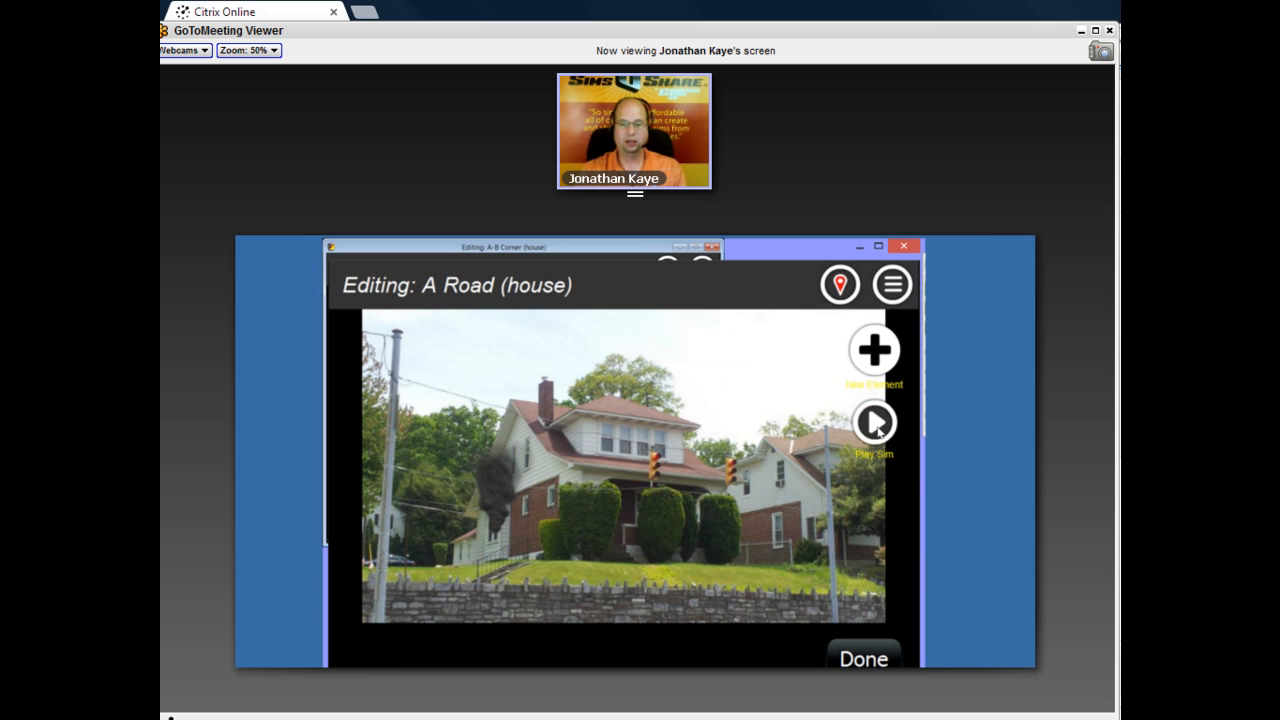
pyautogui.click(875, 424)
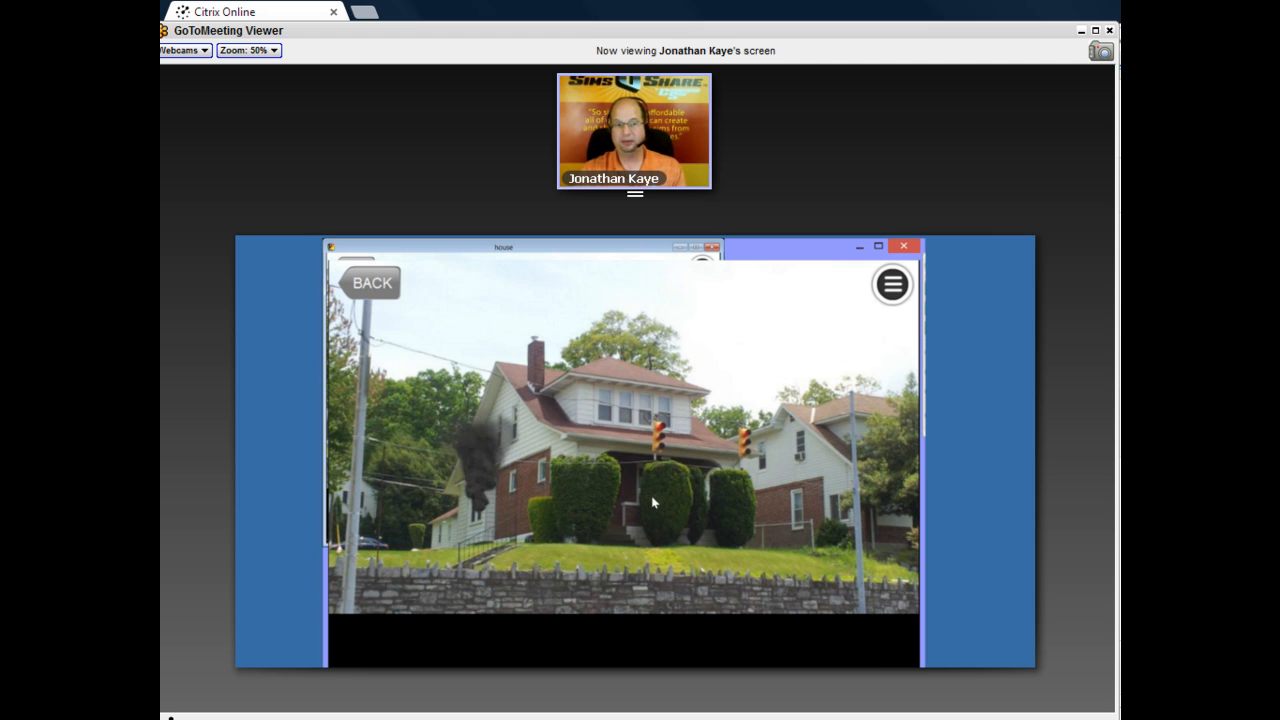
# Use the playing sim's location map to visit A Road and A-B Corner, and return to editing.
pyautogui.click(889, 288)
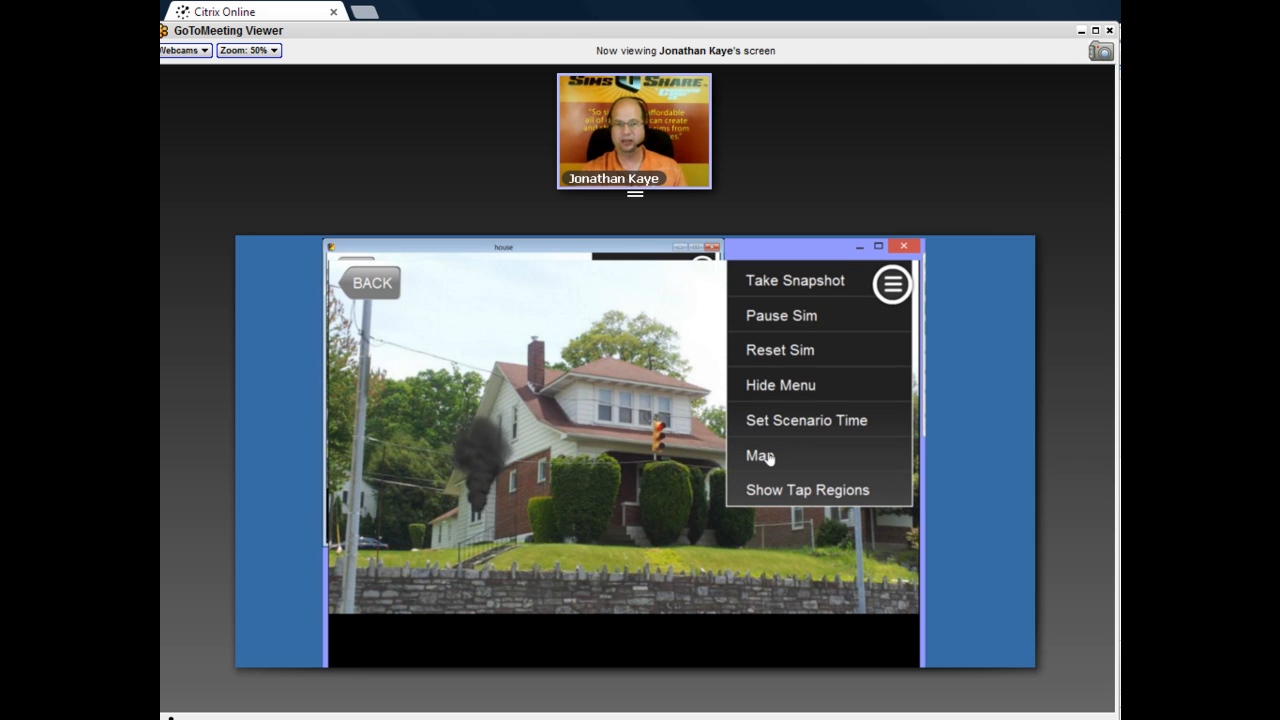
pyautogui.click(766, 457)
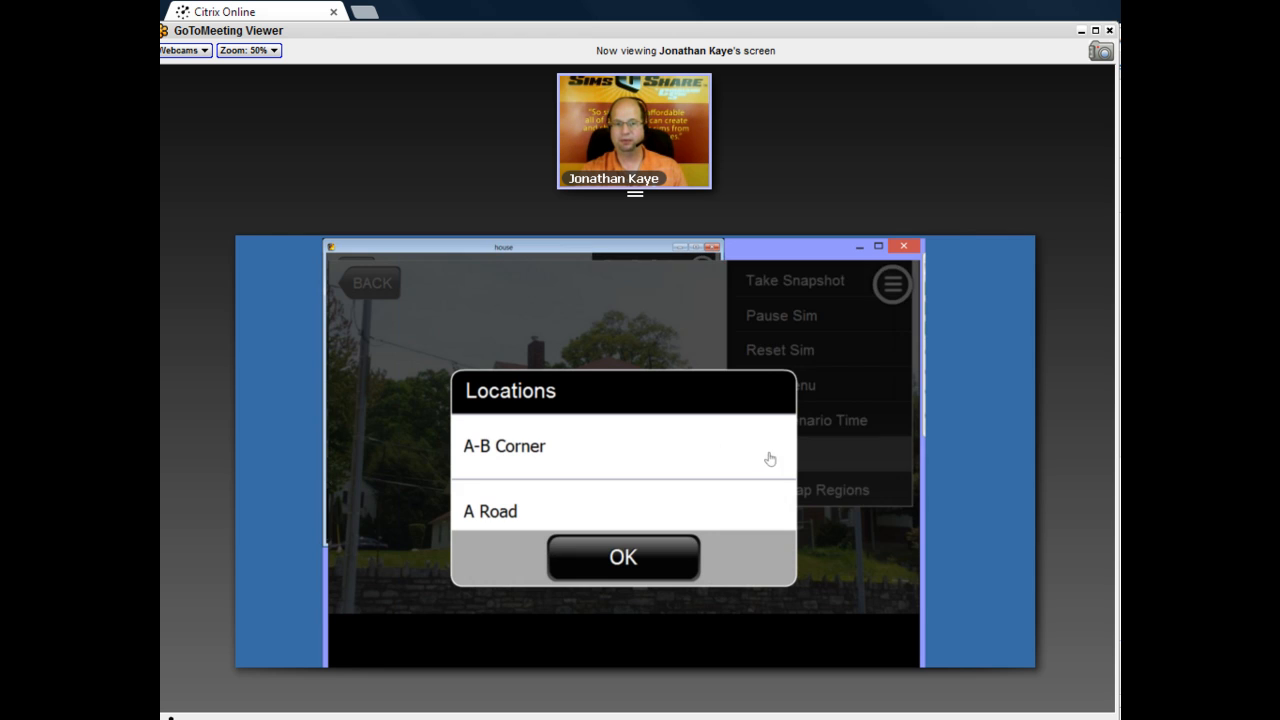
pyautogui.click(513, 512)
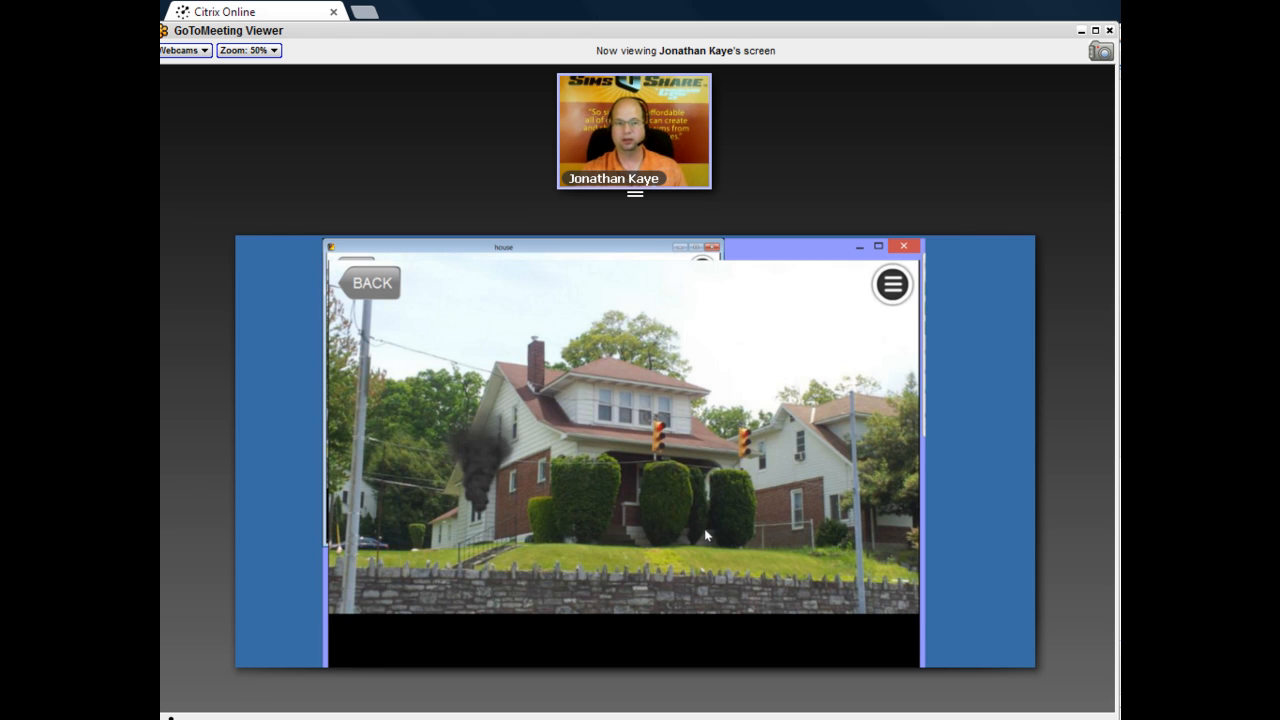
pyautogui.click(892, 284)
pyautogui.click(760, 454)
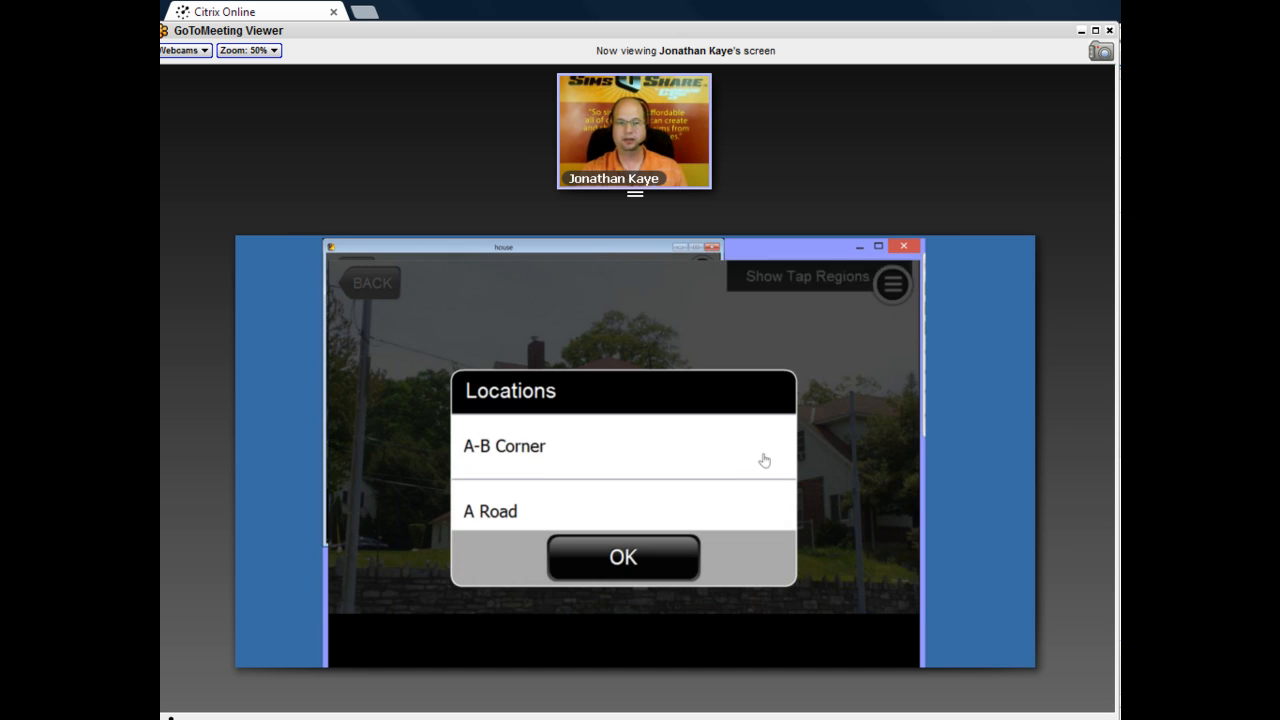
pyautogui.click(597, 471)
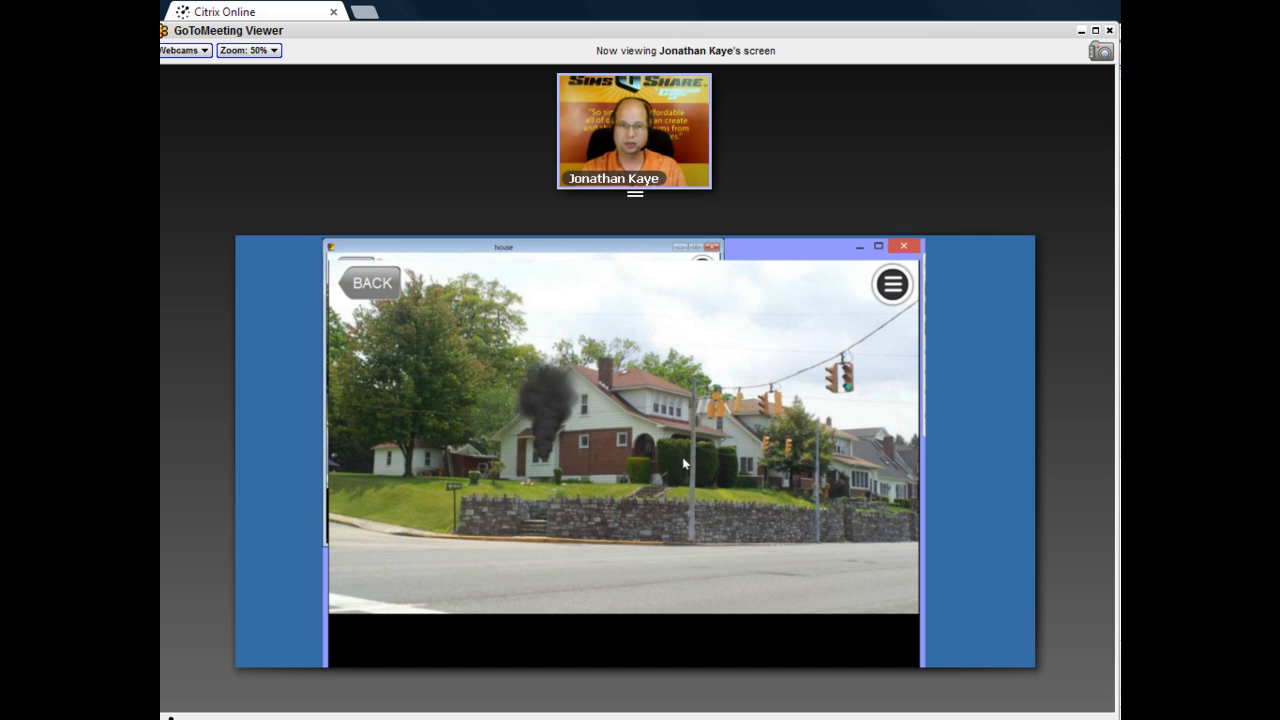
pyautogui.press('Escape')
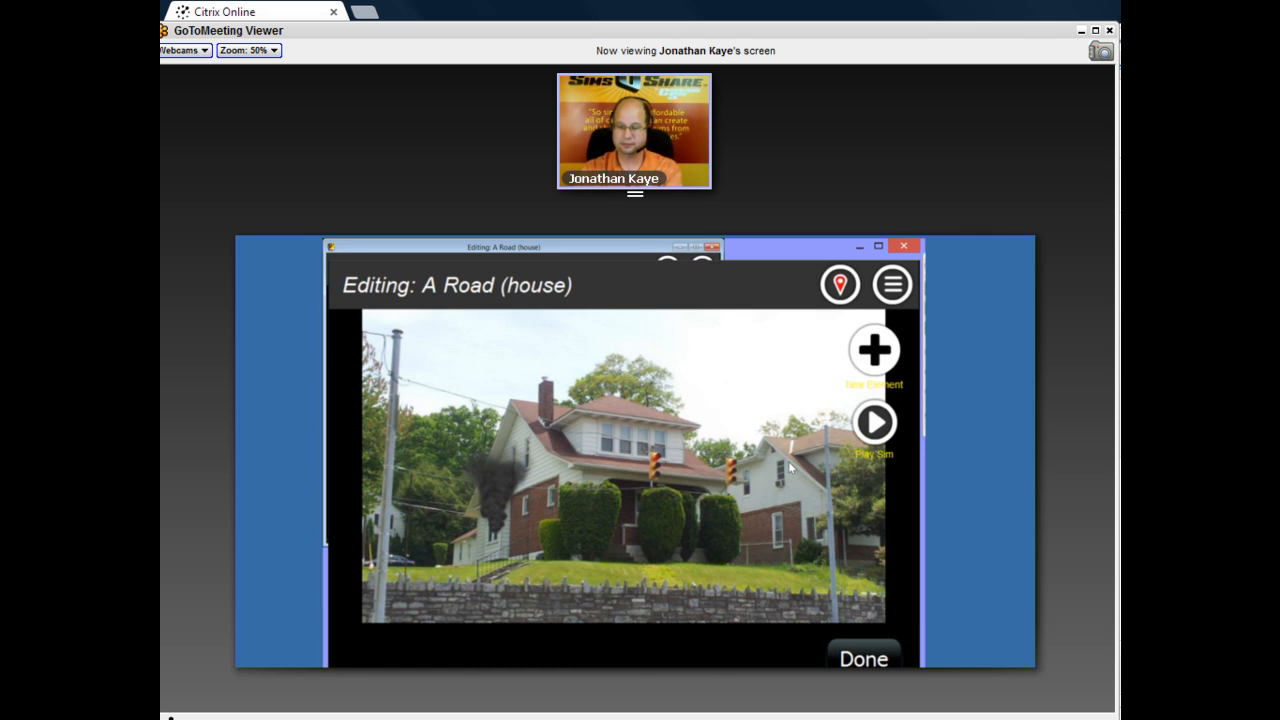
# Start another new location in the house sim and name it Arrival.
pyautogui.click(967, 642)
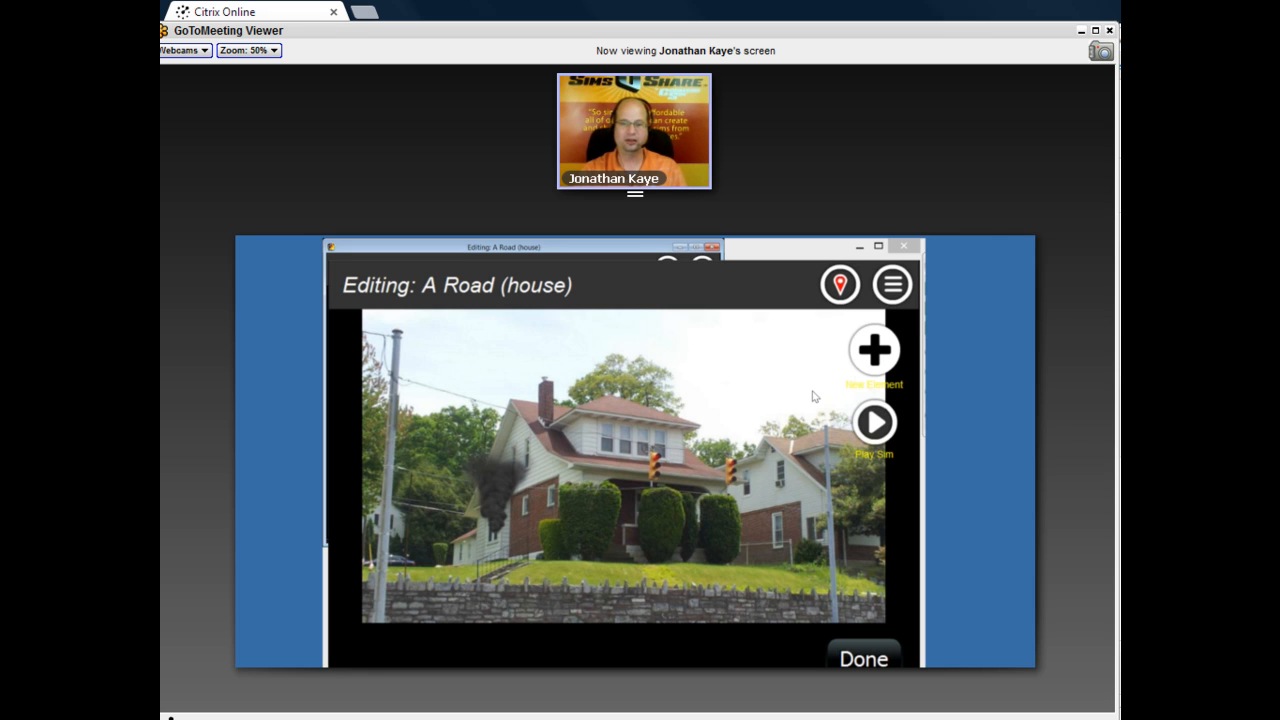
pyautogui.click(839, 287)
pyautogui.click(705, 364)
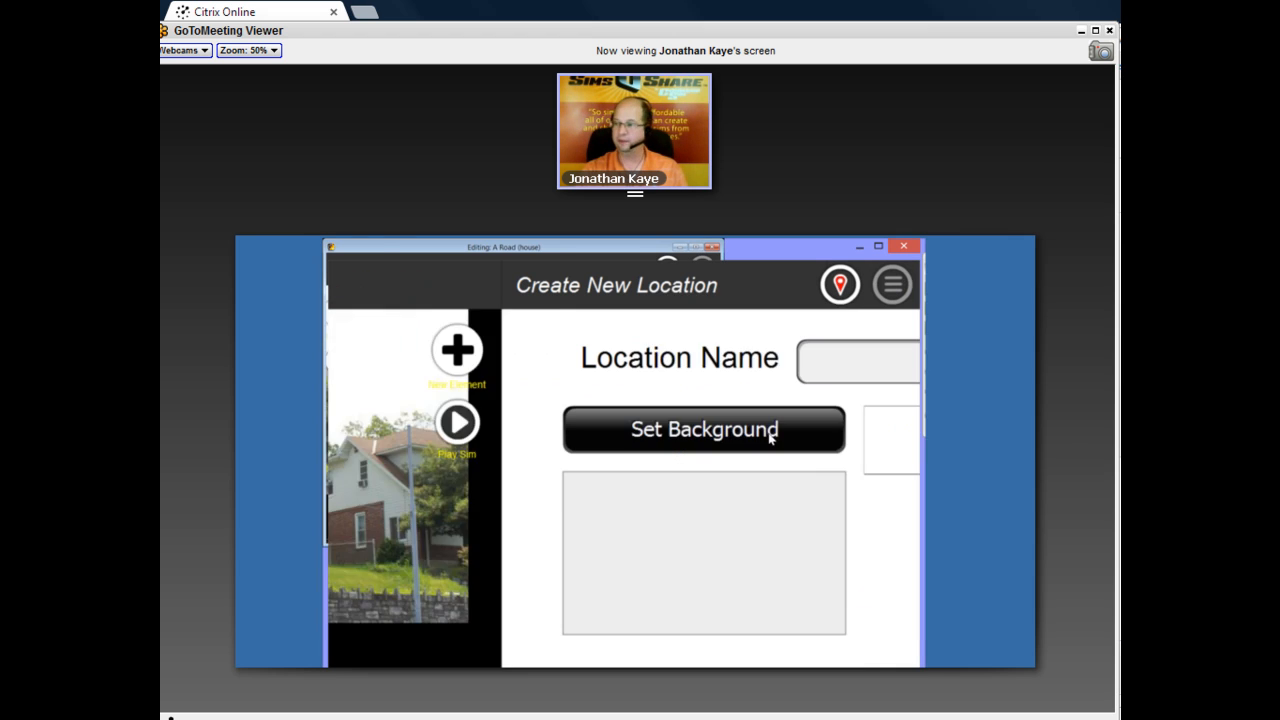
pyautogui.click(681, 367)
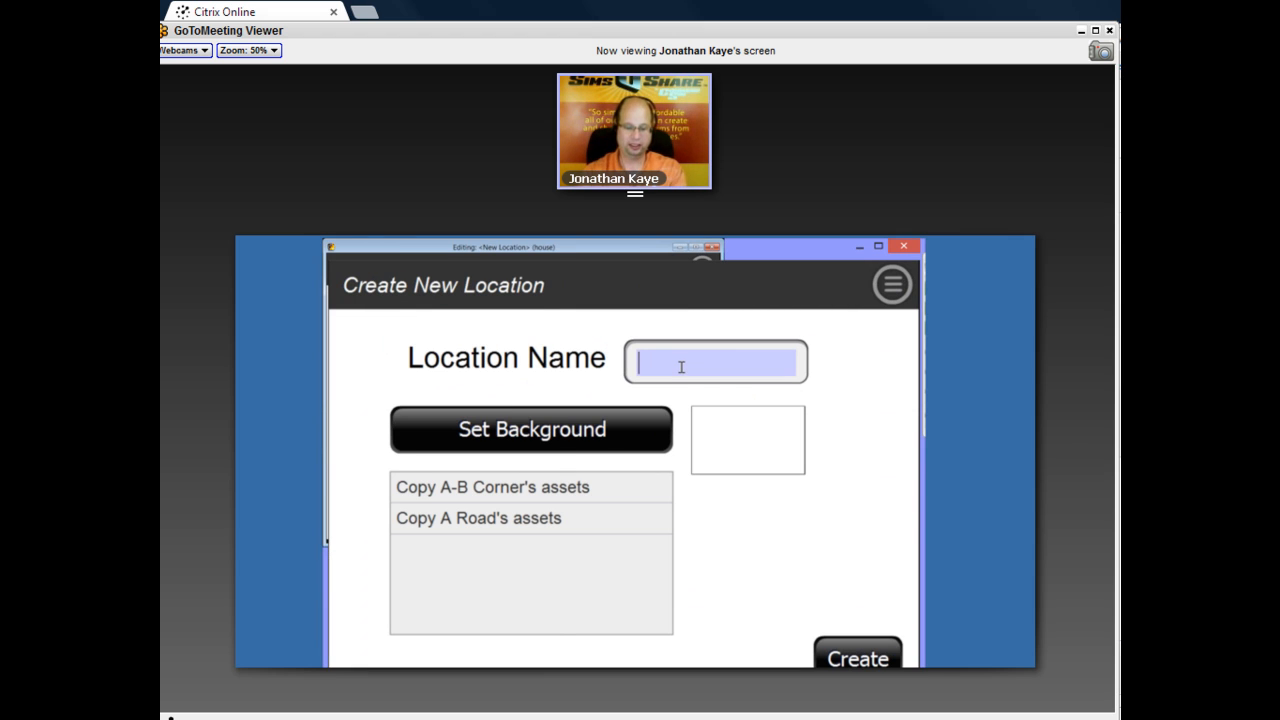
pyautogui.write('Arrival')
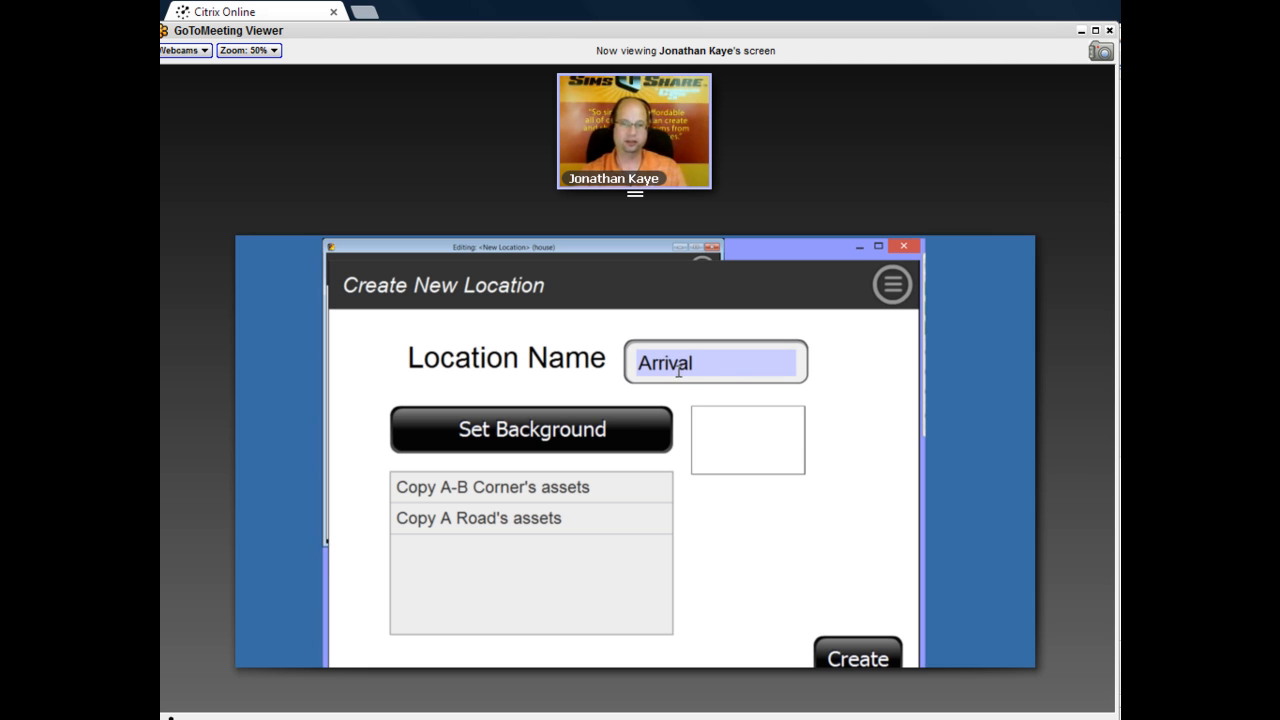
# Set photo 2013-05-16 13.27.23 as the Arrival location's background and choose to copy A-B Corner's assets.
pyautogui.click(570, 440)
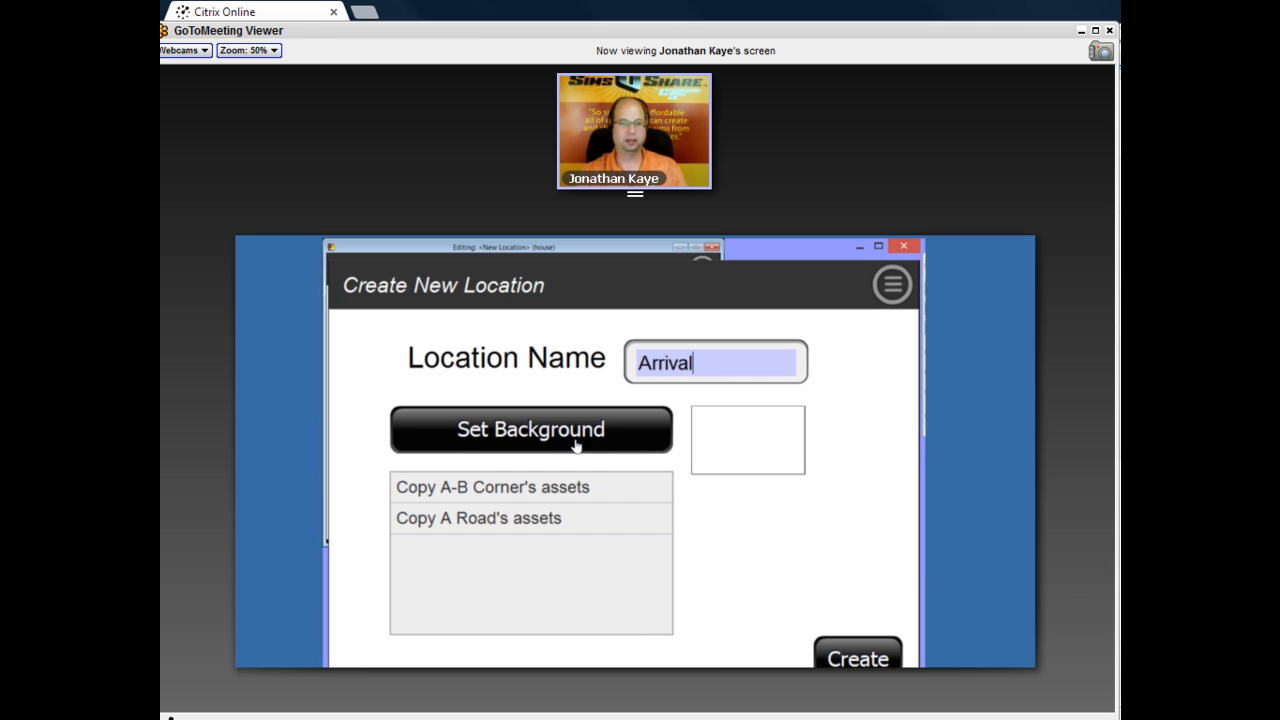
pyautogui.click(629, 462)
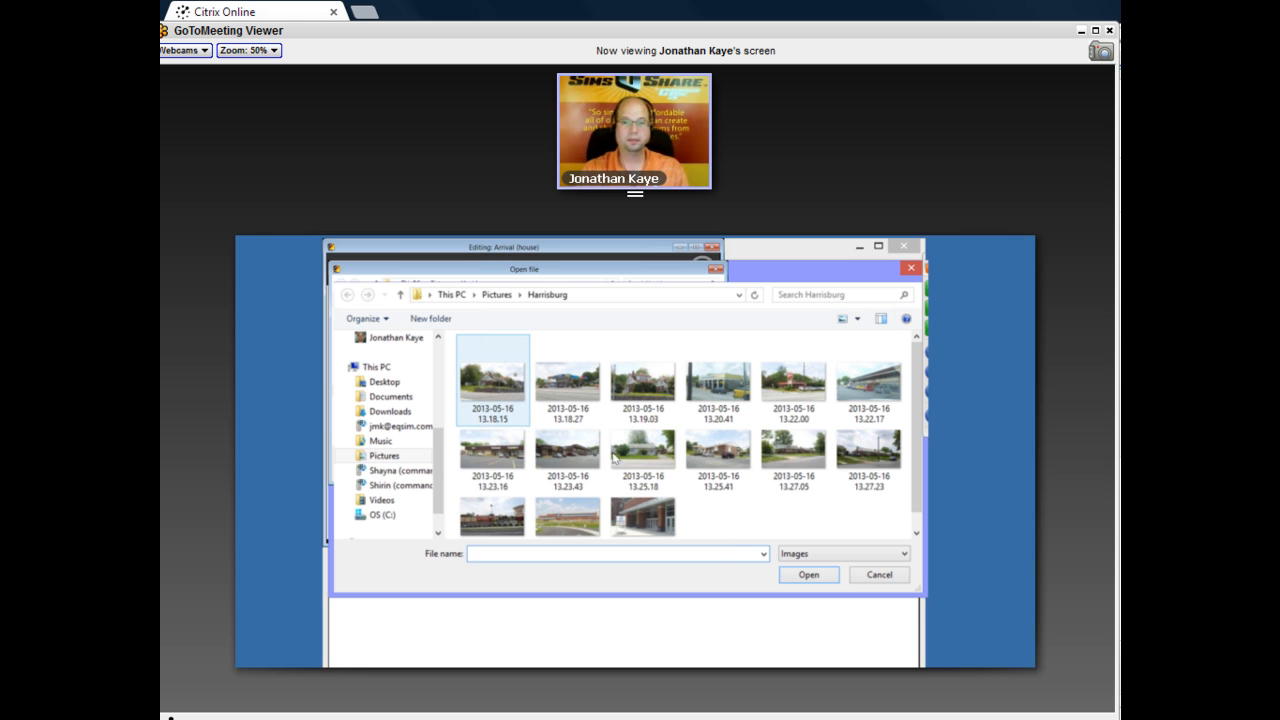
pyautogui.click(868, 470)
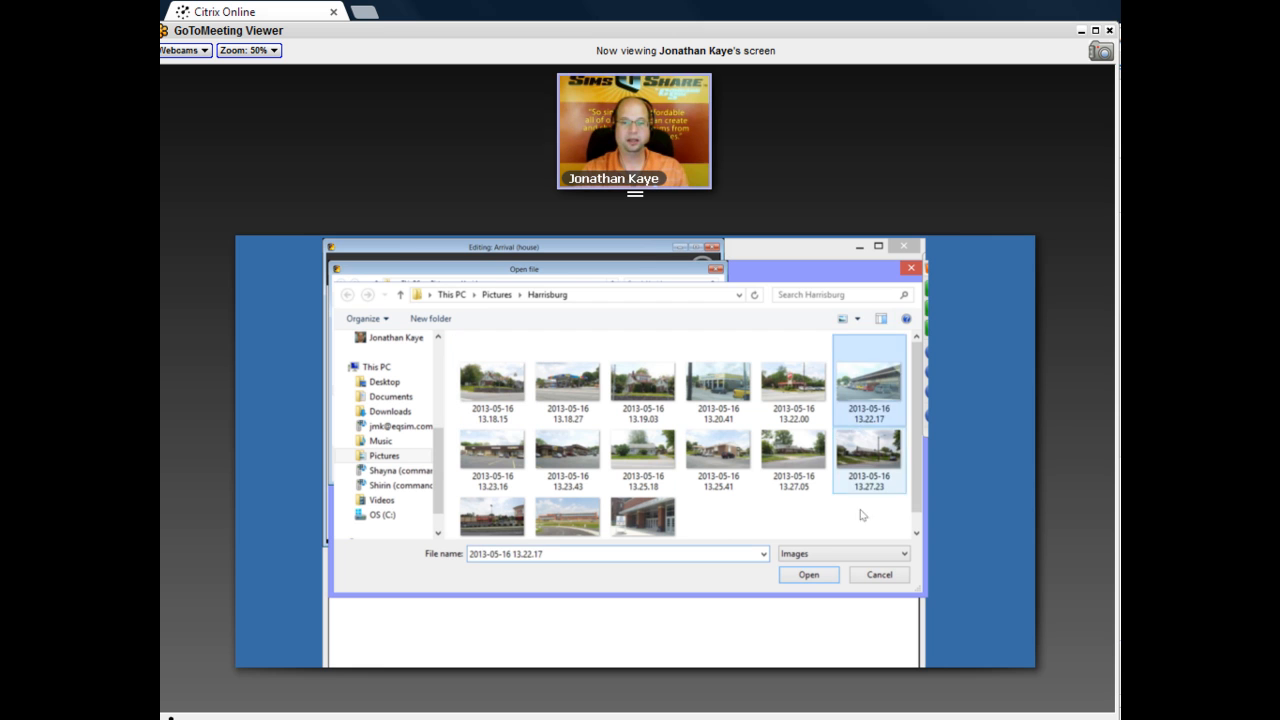
pyautogui.click(809, 575)
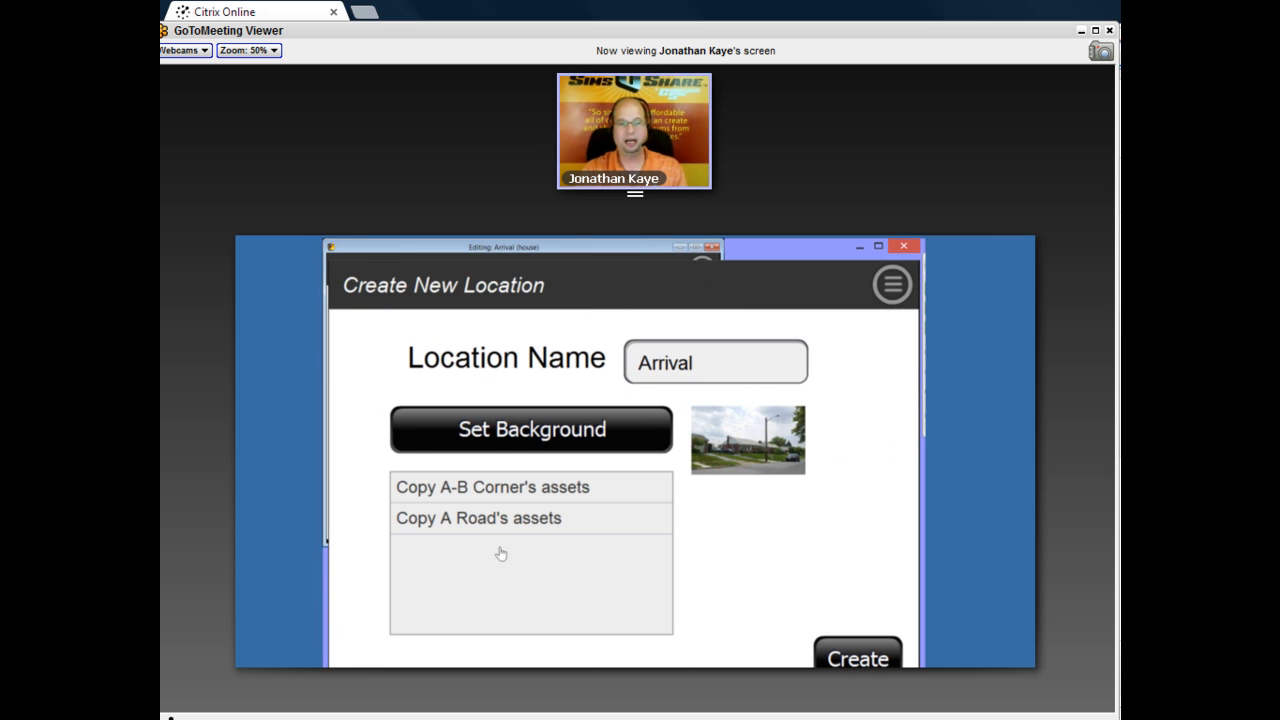
pyautogui.click(490, 492)
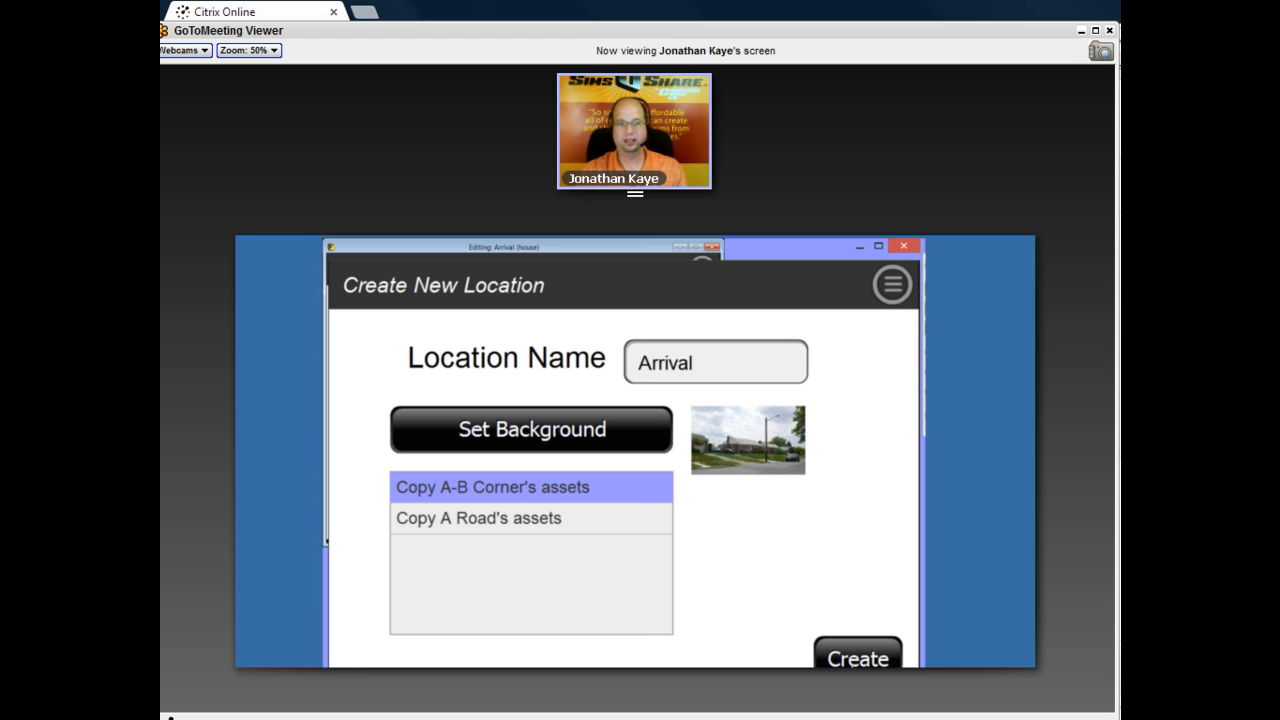
# Create the Arrival location, then shrink its copied smoke and place it just beside the brick house's chimney.
pyautogui.click(858, 656)
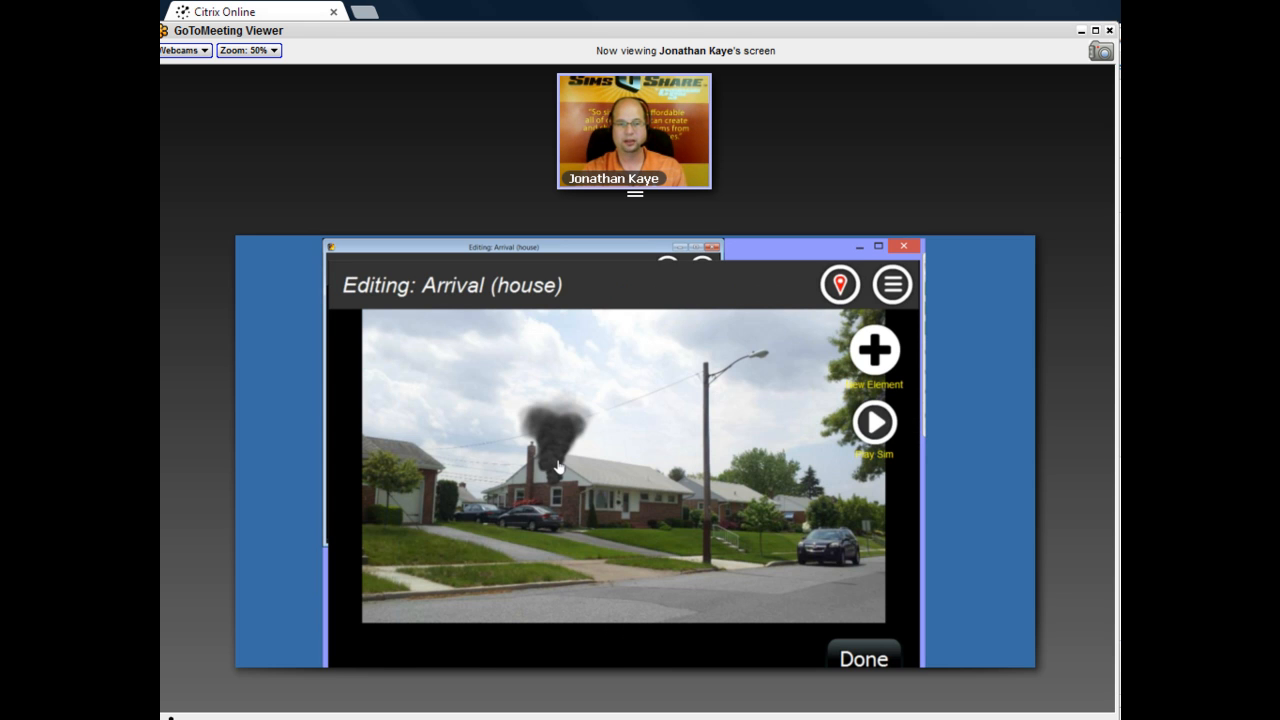
pyautogui.click(557, 466)
pyautogui.moveTo(549, 462); pyautogui.dragTo(540, 476)
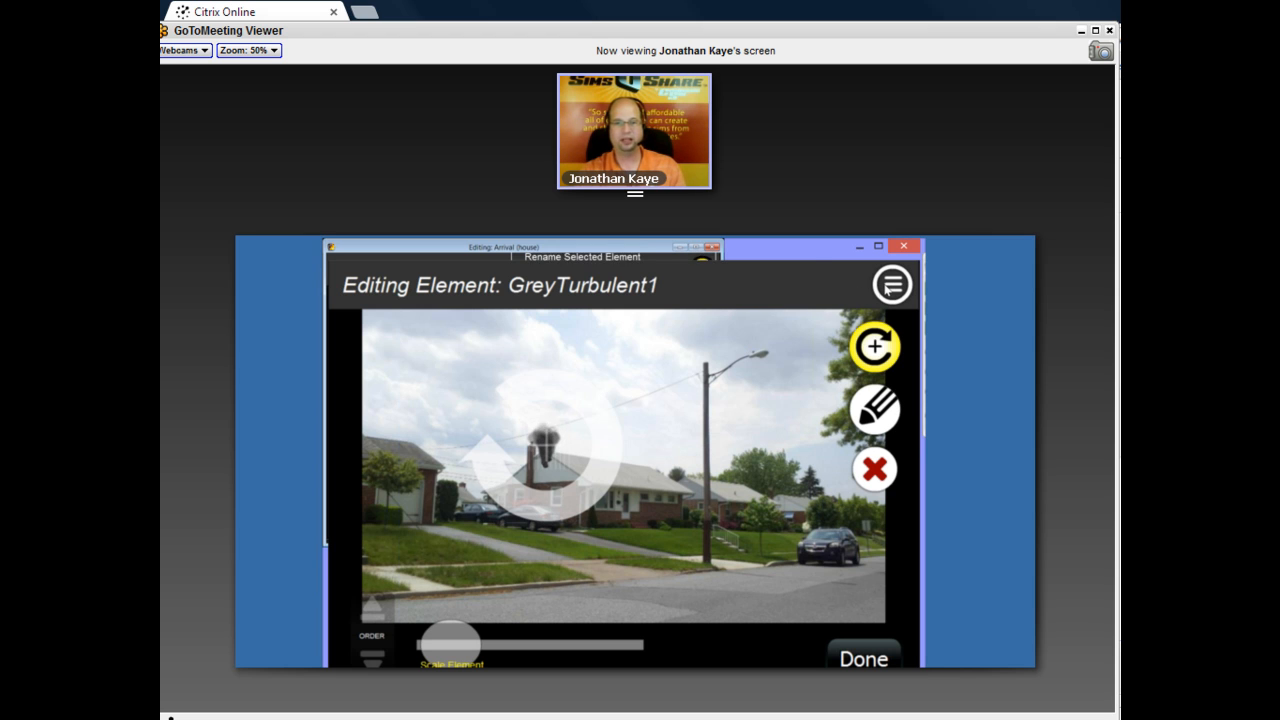
pyautogui.click(887, 287)
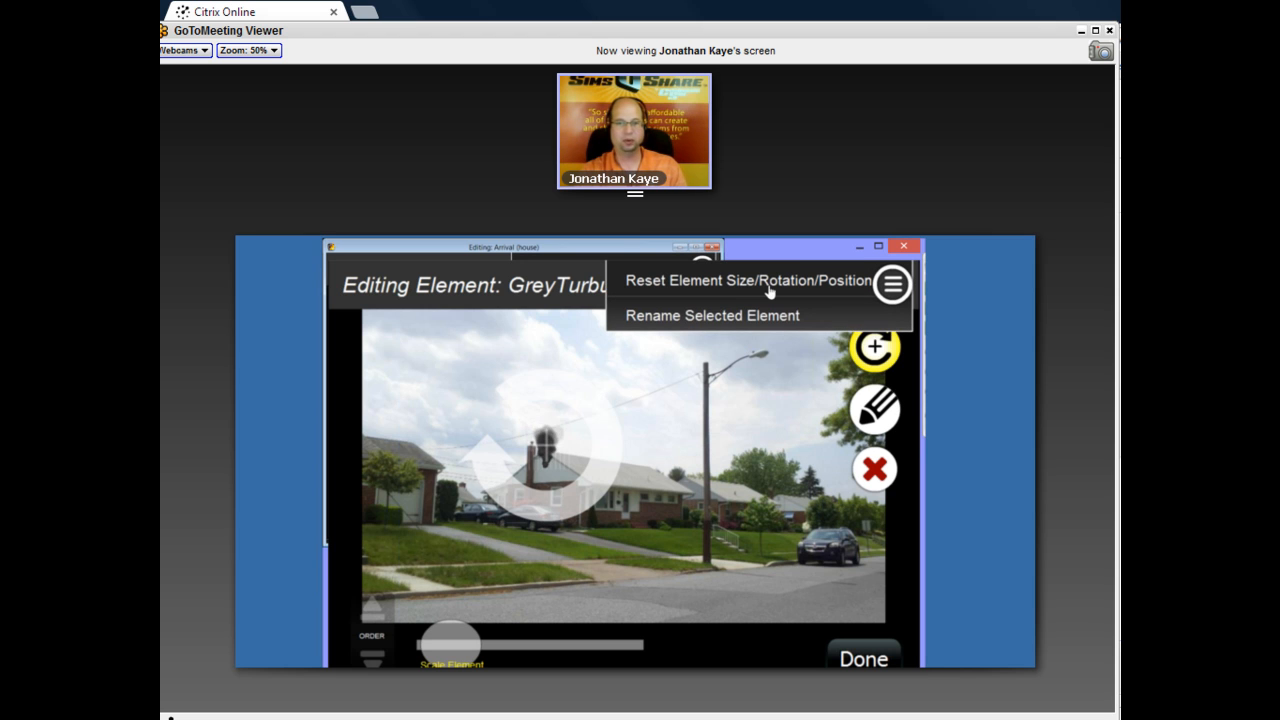
pyautogui.click(872, 661)
pyautogui.click(866, 658)
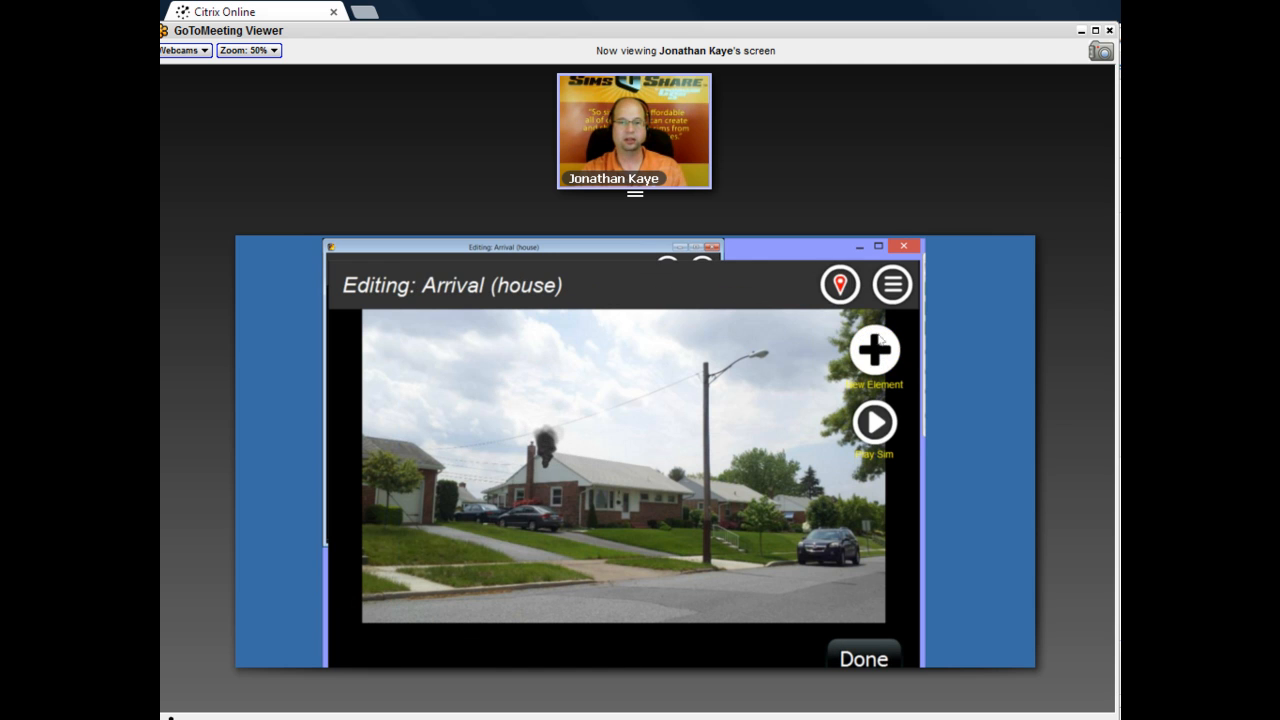
# Scale the Arrival location's background photo down to roughly half its size.
pyautogui.click(892, 286)
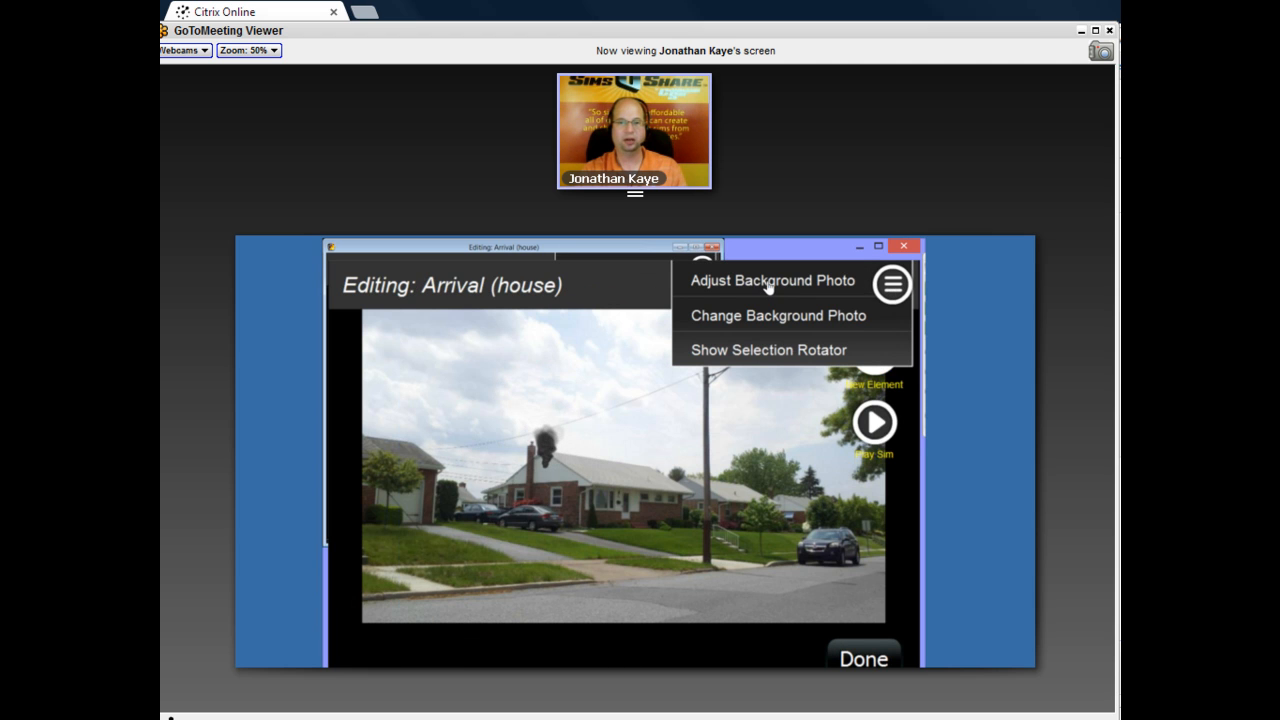
pyautogui.click(768, 282)
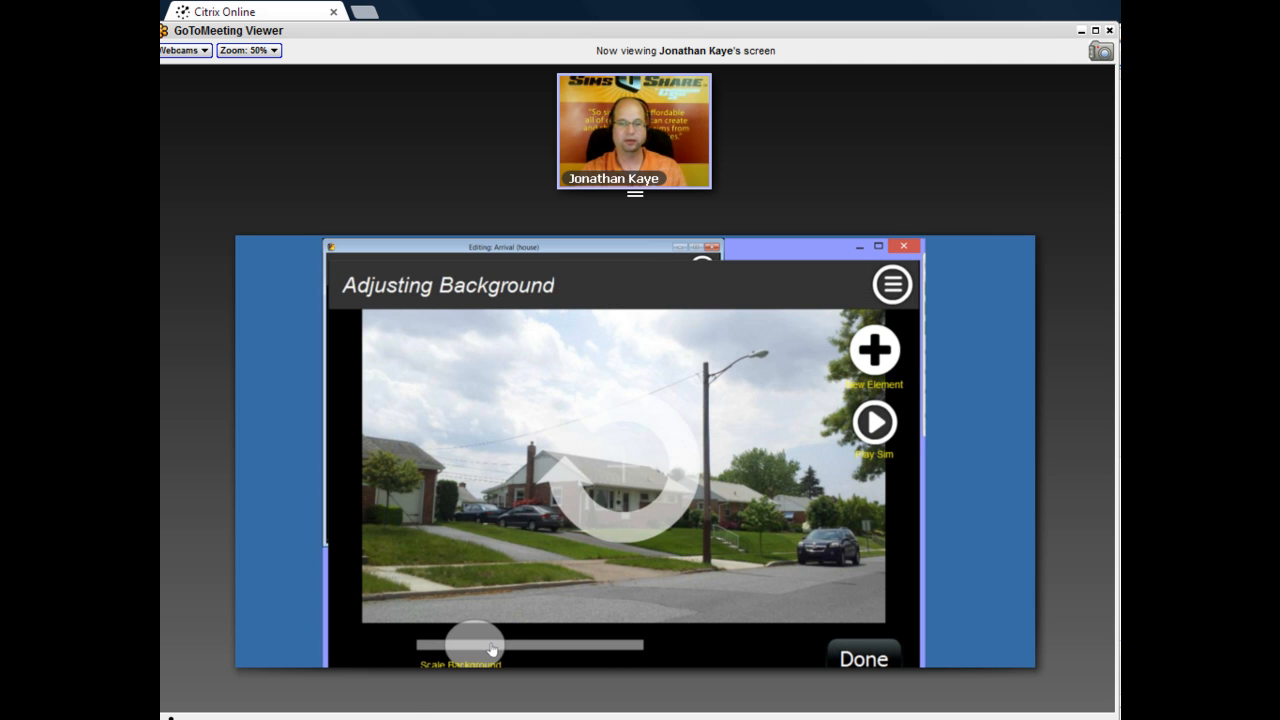
pyautogui.moveTo(494, 650)
pyautogui.mouseDown()
pyautogui.moveTo(466, 651)
pyautogui.moveTo(479, 654)
pyautogui.mouseUp()
pyautogui.click(850, 659)
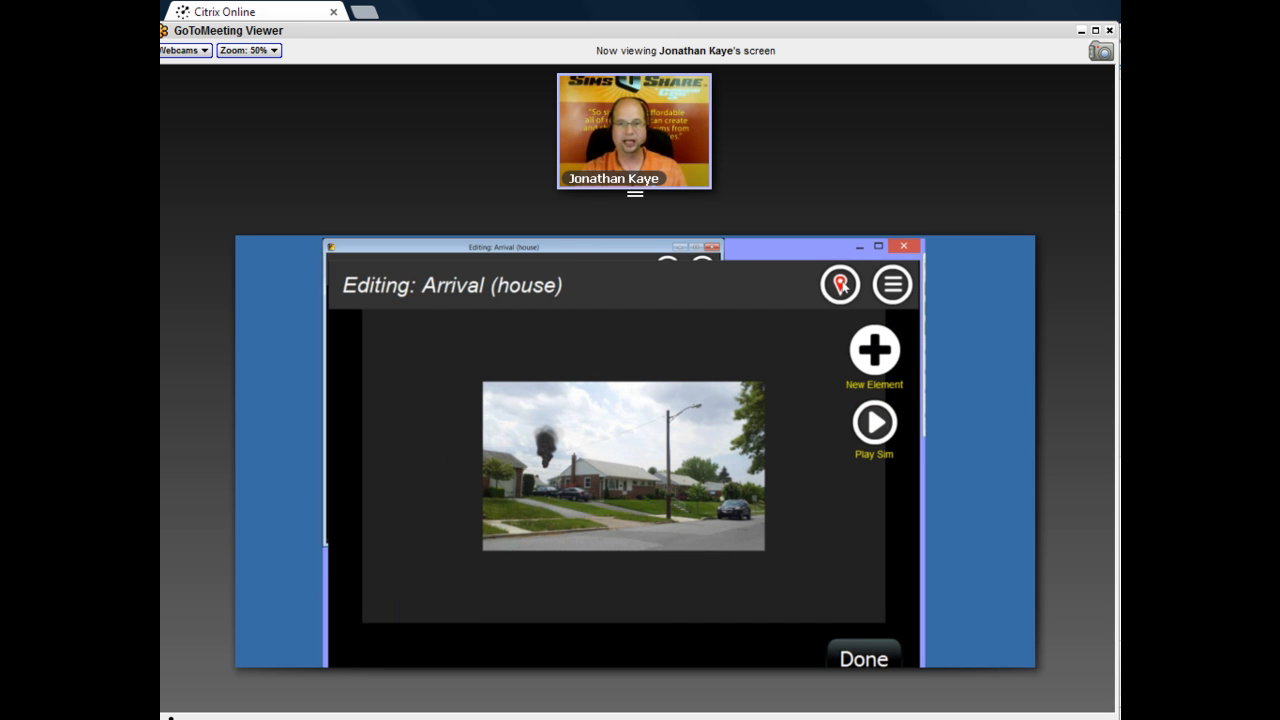
# Reposition the smoke element beside the house's chimney in the shrunken Arrival photo.
pyautogui.click(842, 287)
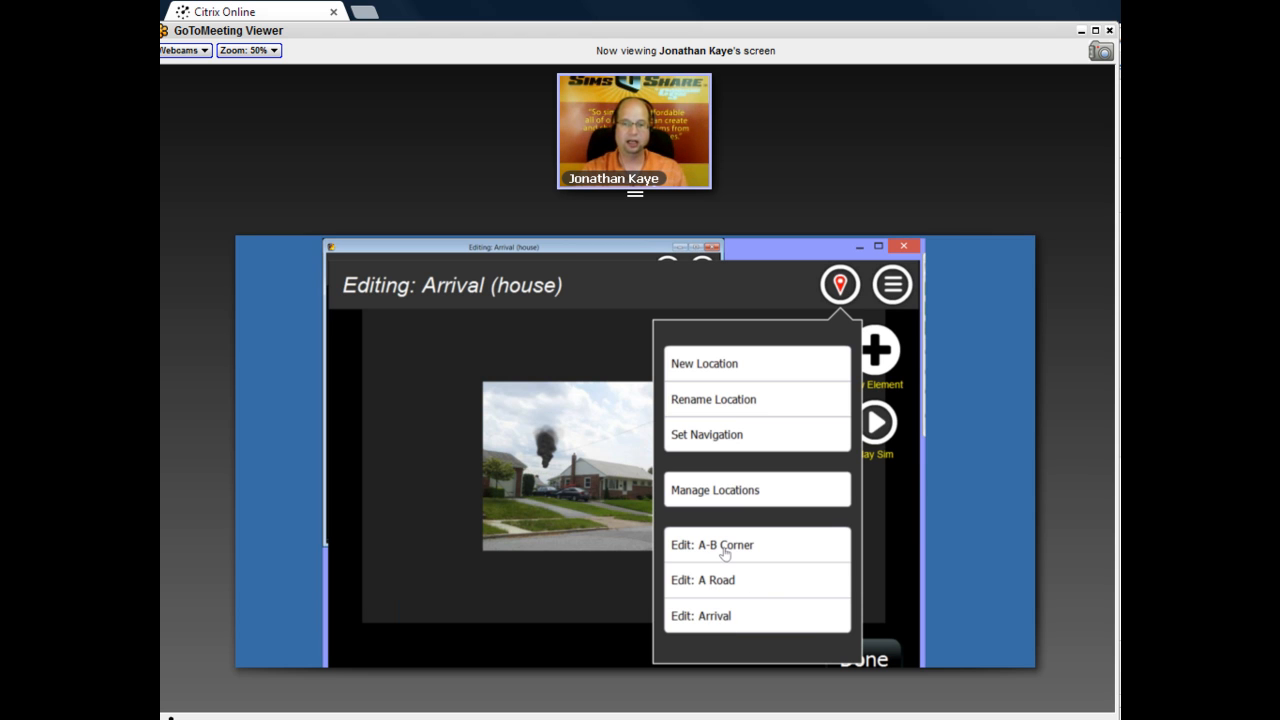
pyautogui.click(529, 458)
pyautogui.click(573, 466)
pyautogui.moveTo(573, 466); pyautogui.dragTo(613, 478)
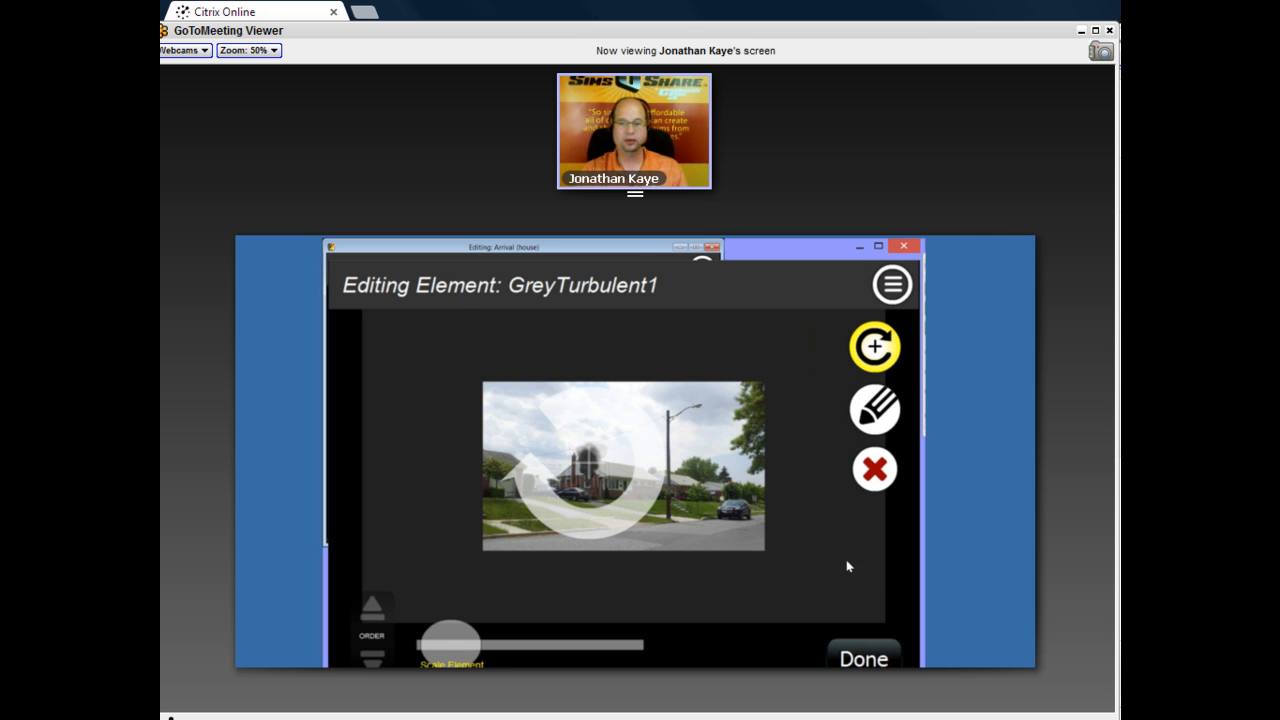
pyautogui.click(887, 288)
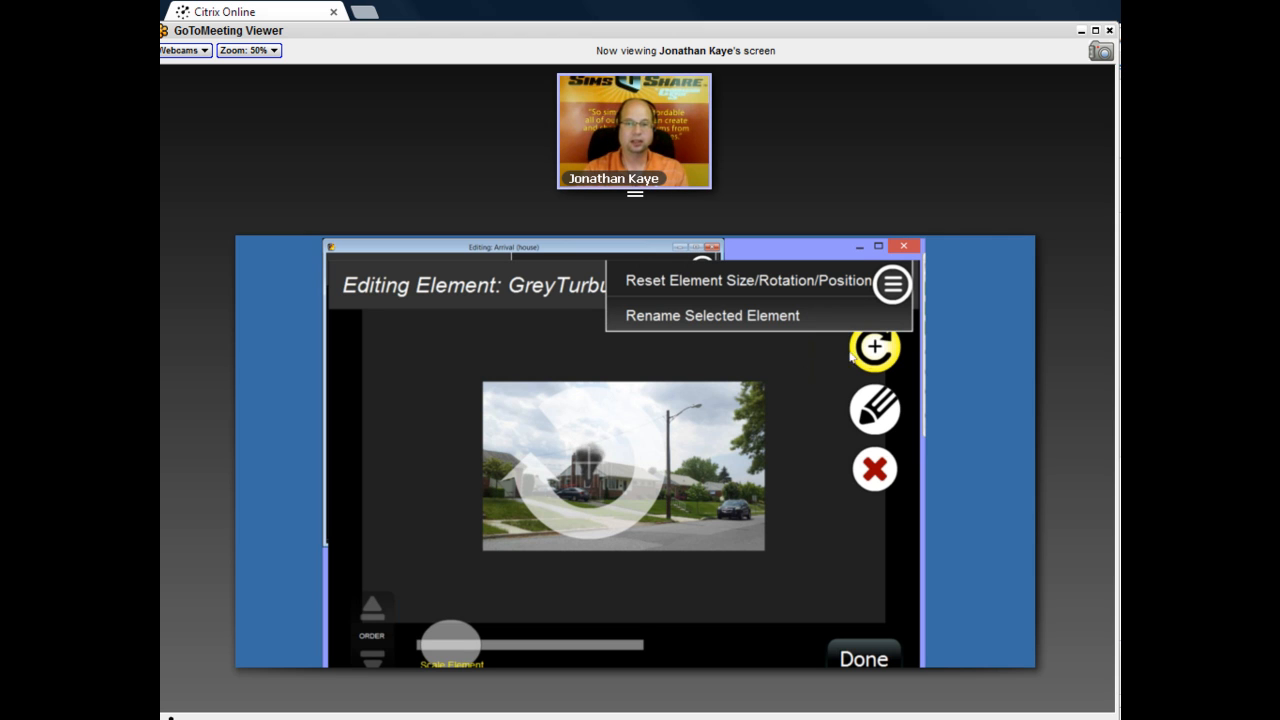
pyautogui.click(627, 424)
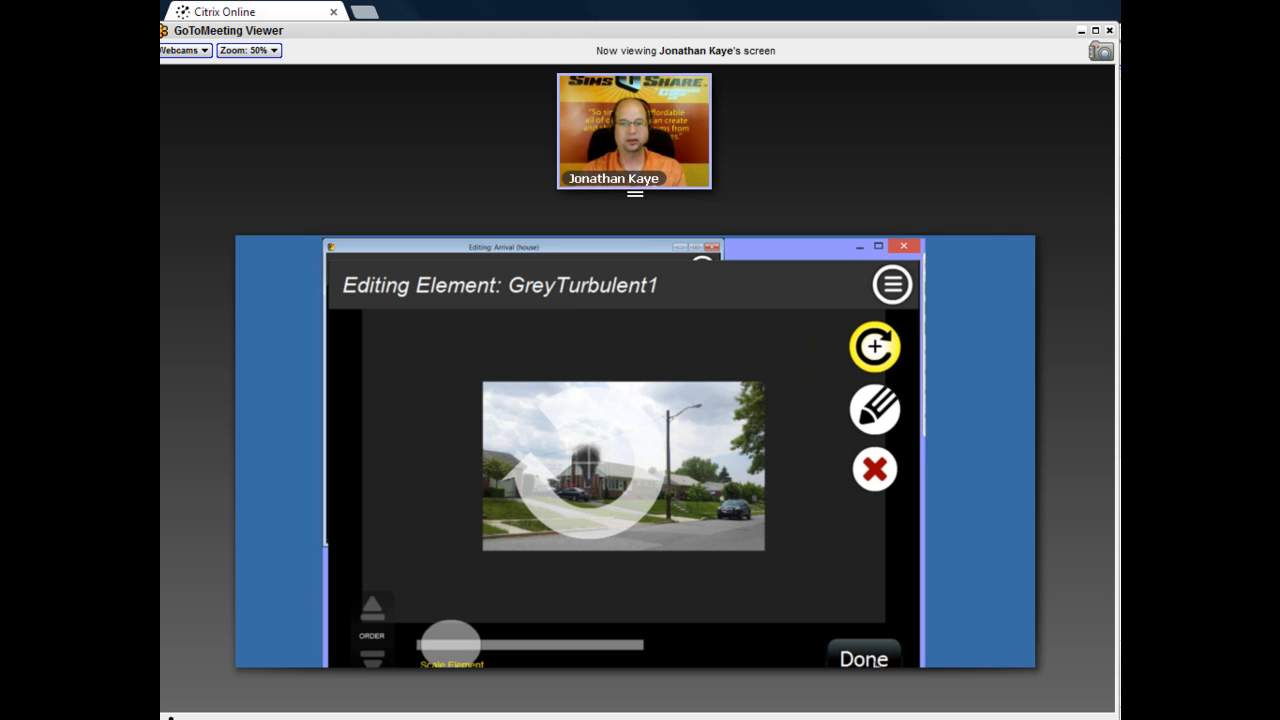
pyautogui.click(866, 660)
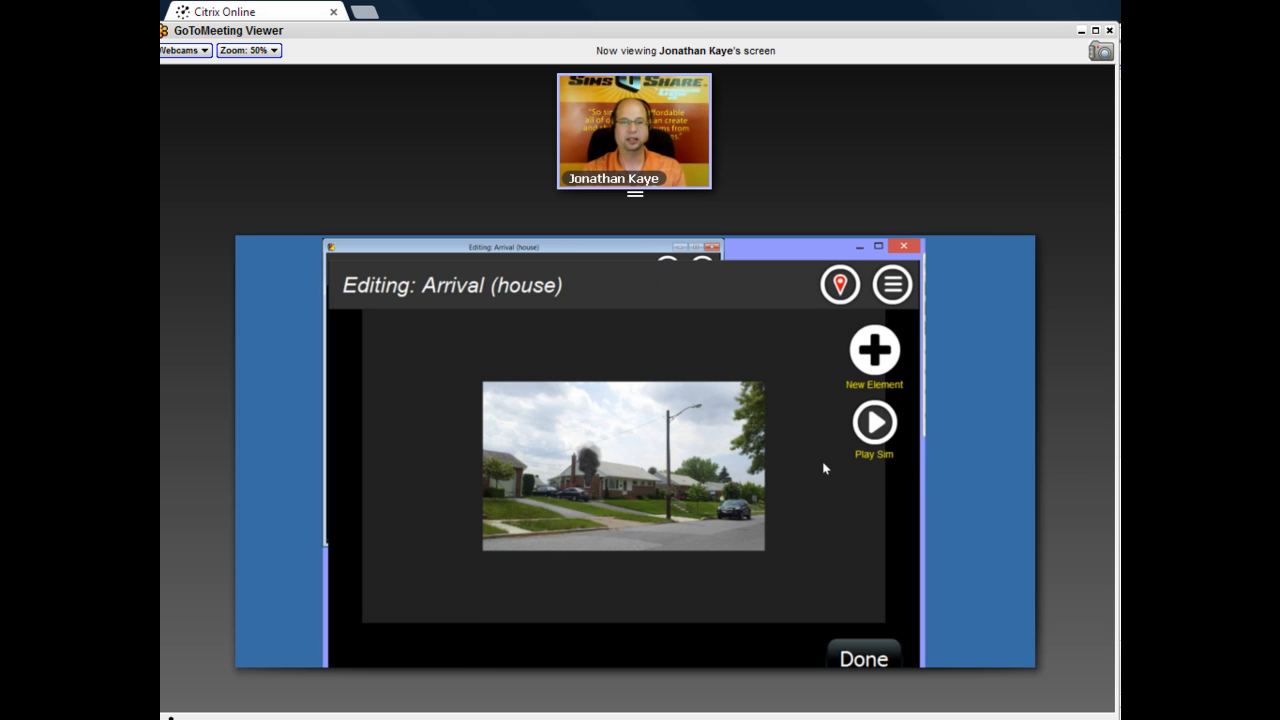
# Set Arrival's forward navigation to lead to A Road, with reciprocal navigation kept on.
pyautogui.click(841, 287)
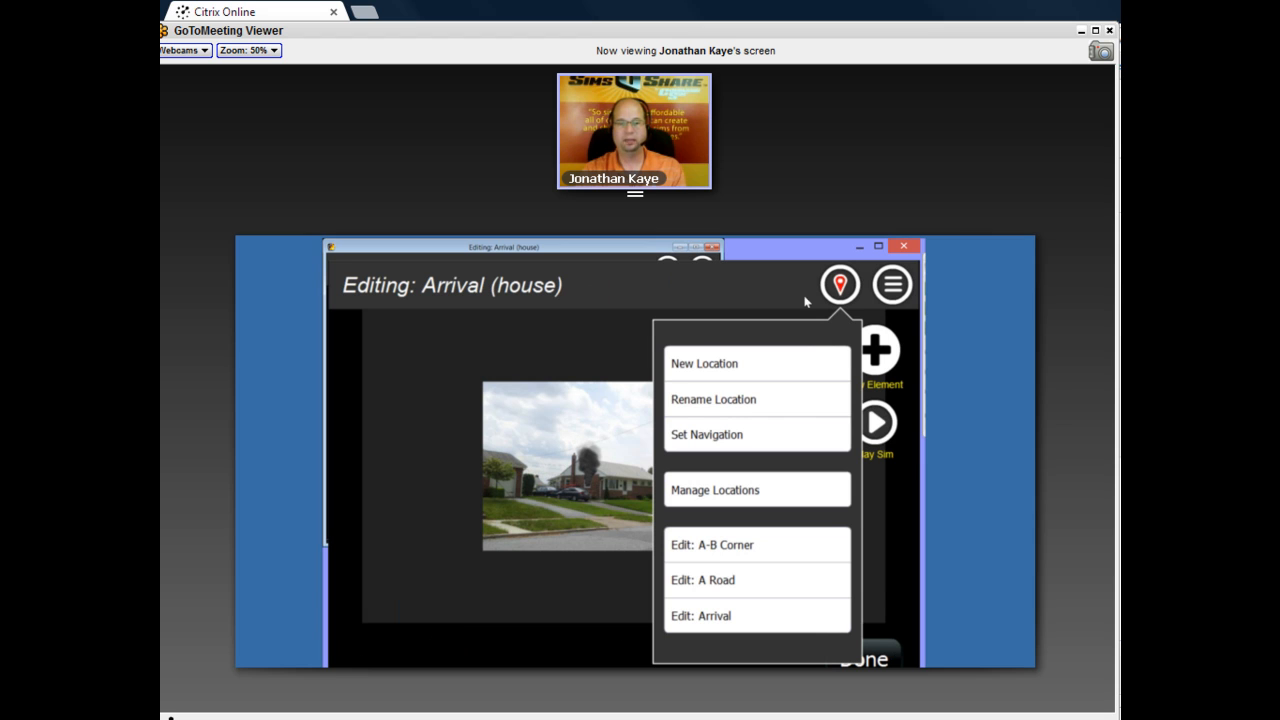
pyautogui.click(718, 436)
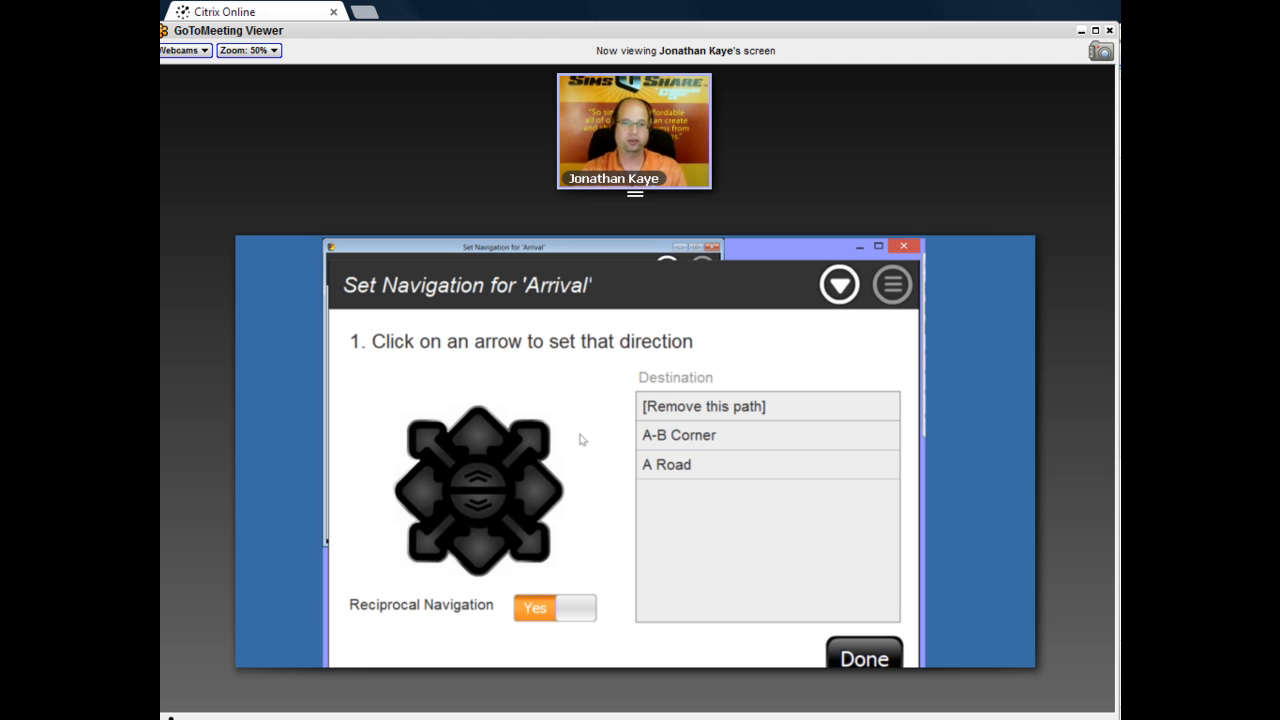
pyautogui.click(479, 441)
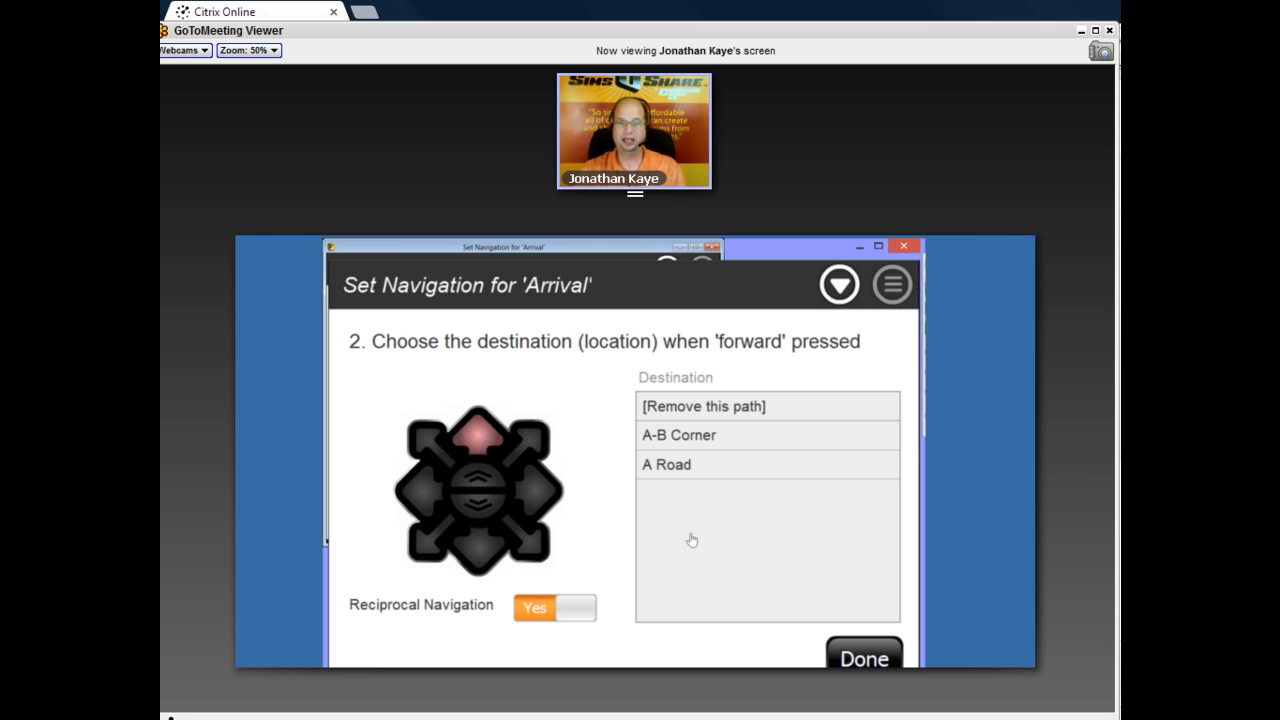
pyautogui.click(676, 466)
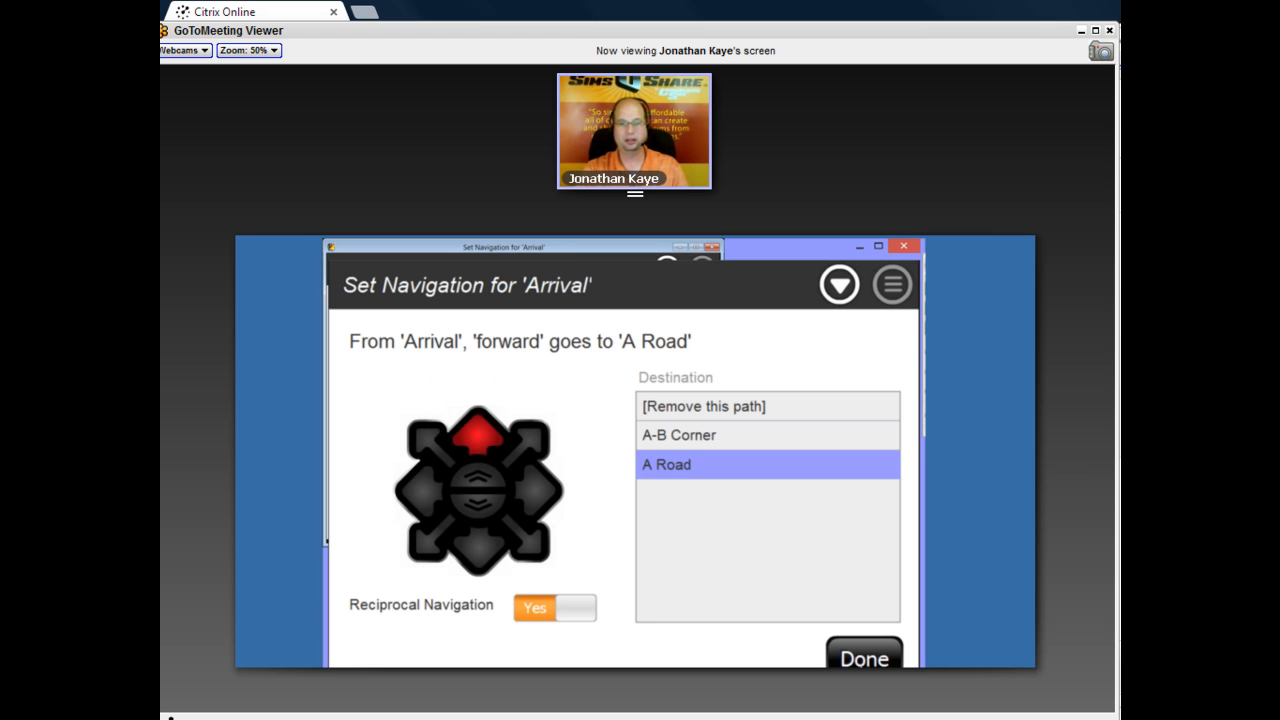
pyautogui.click(864, 657)
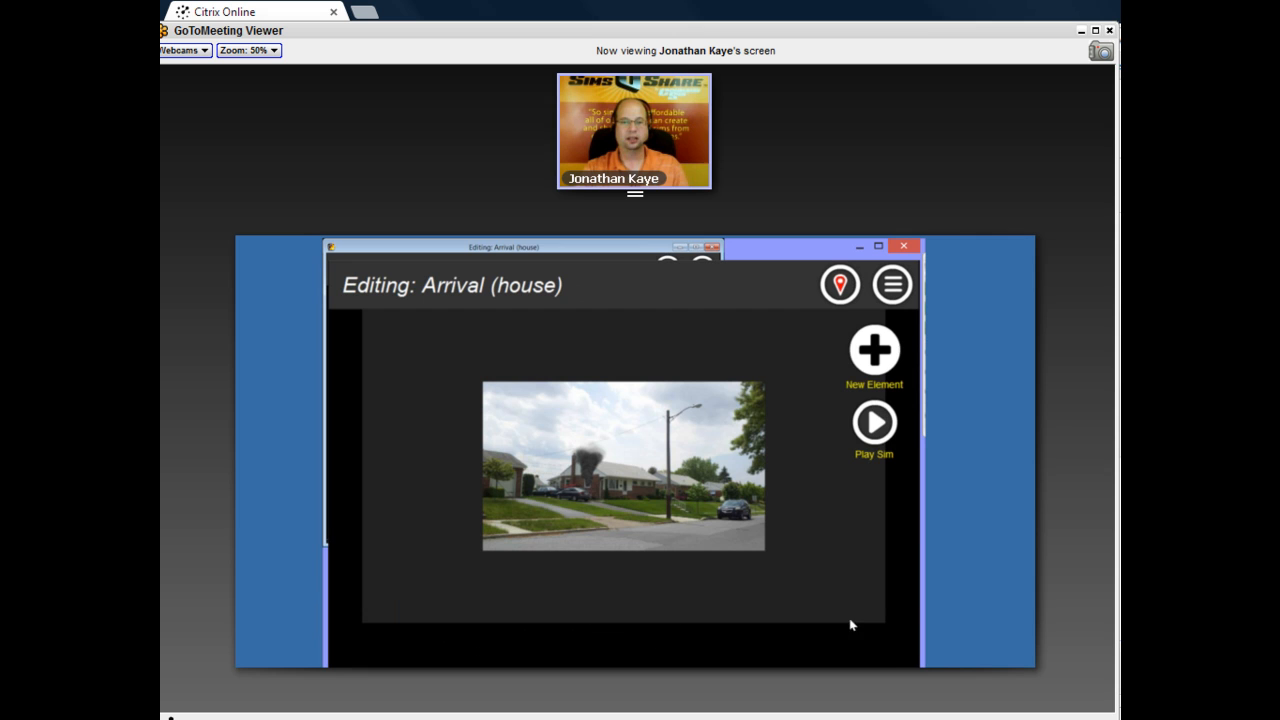
# Play the sim from Arrival, move forward to A Road and back several times, and return to editing.
pyautogui.click(875, 423)
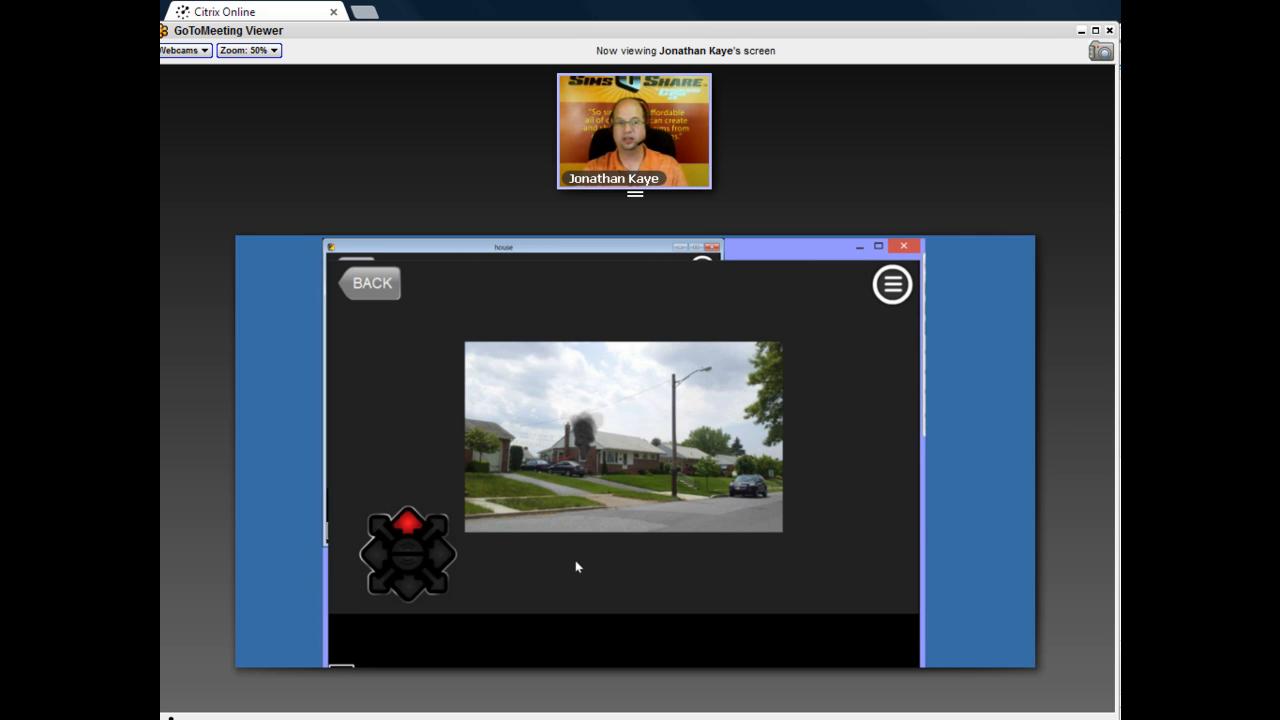
pyautogui.click(408, 524)
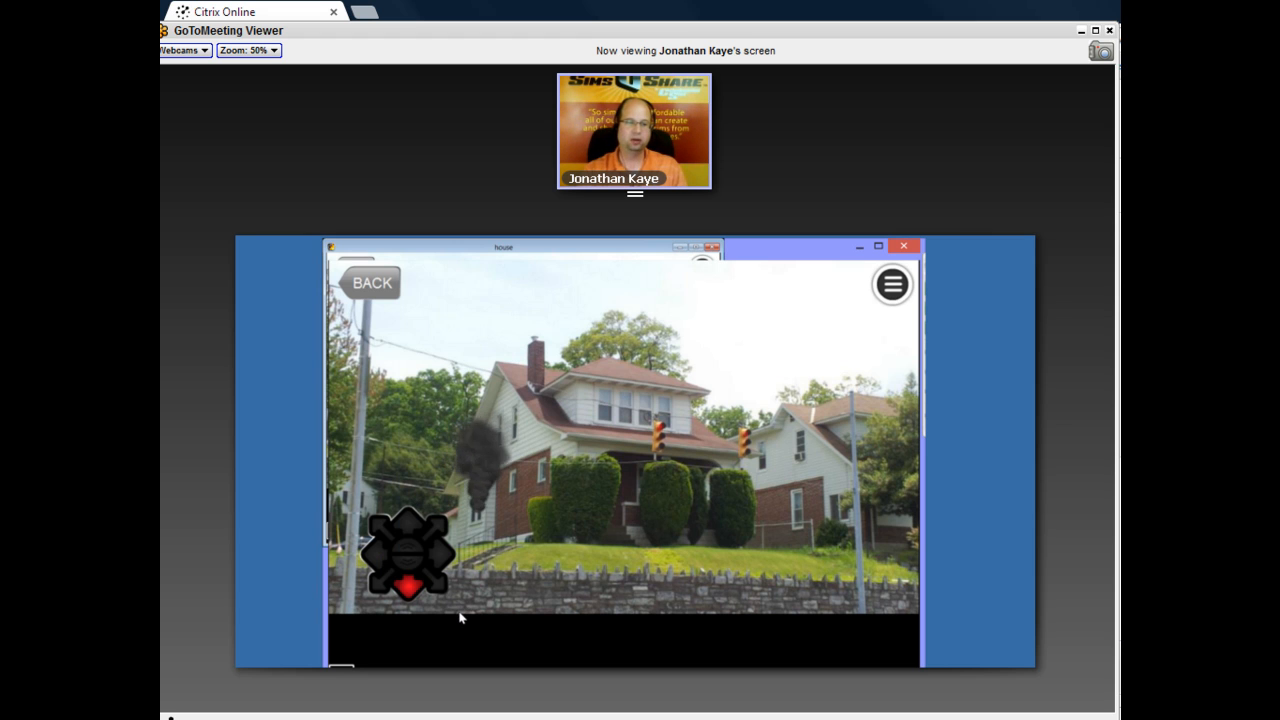
pyautogui.click(412, 596)
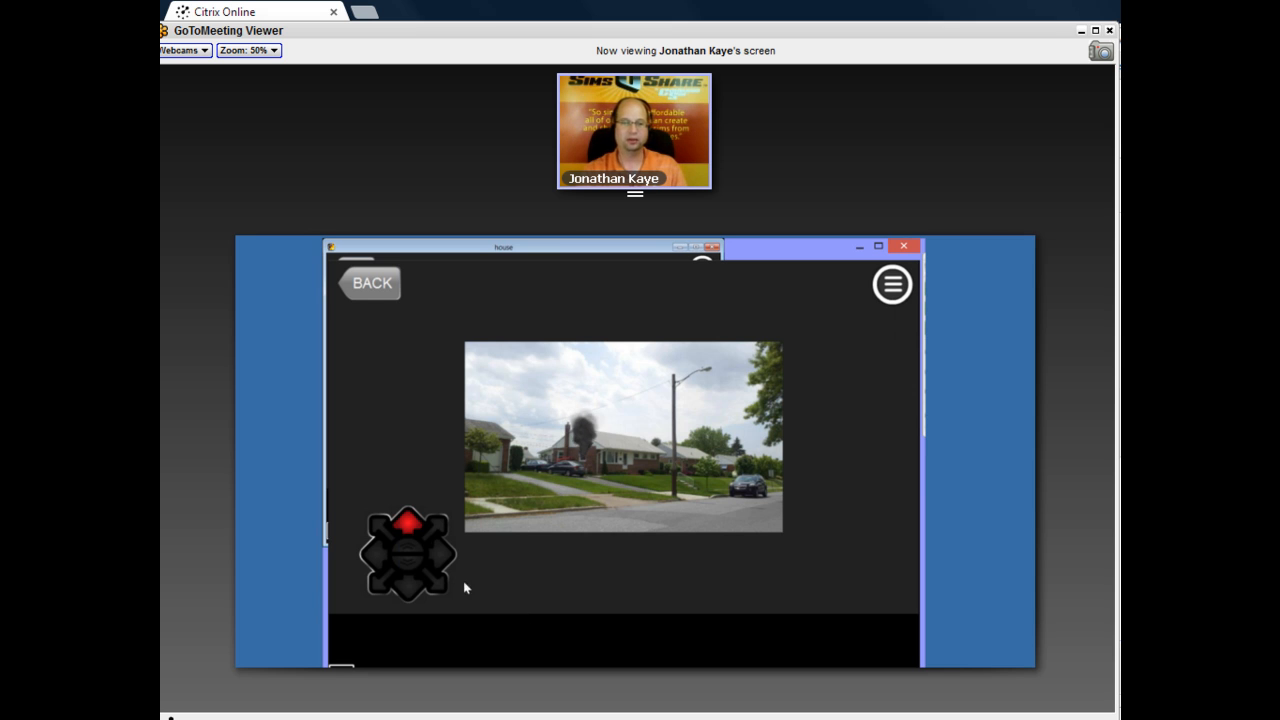
pyautogui.click(408, 526)
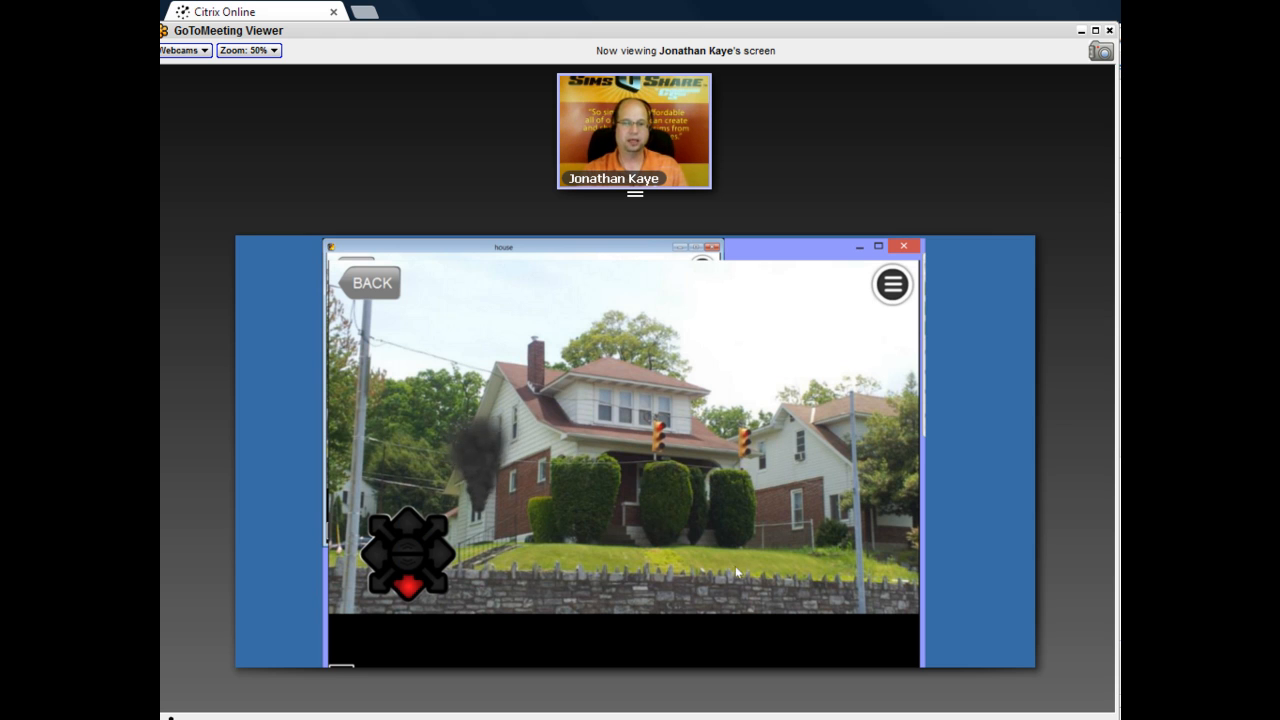
pyautogui.click(410, 592)
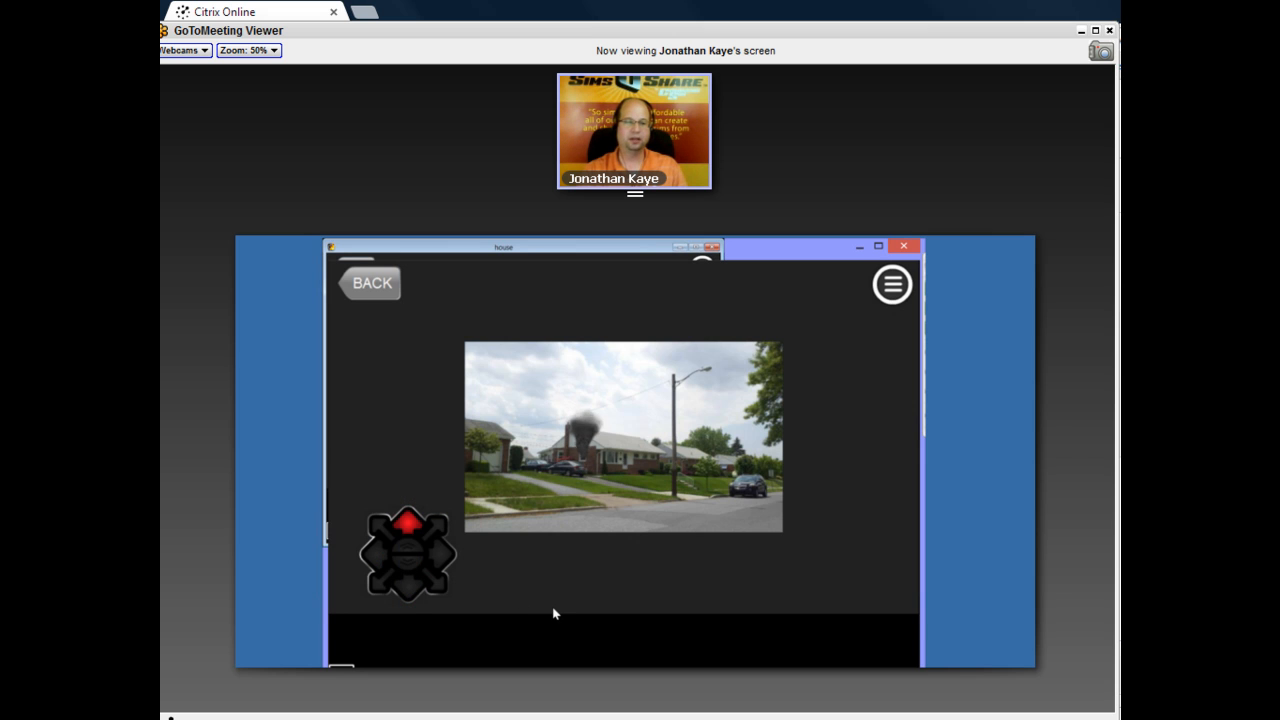
pyautogui.click(413, 529)
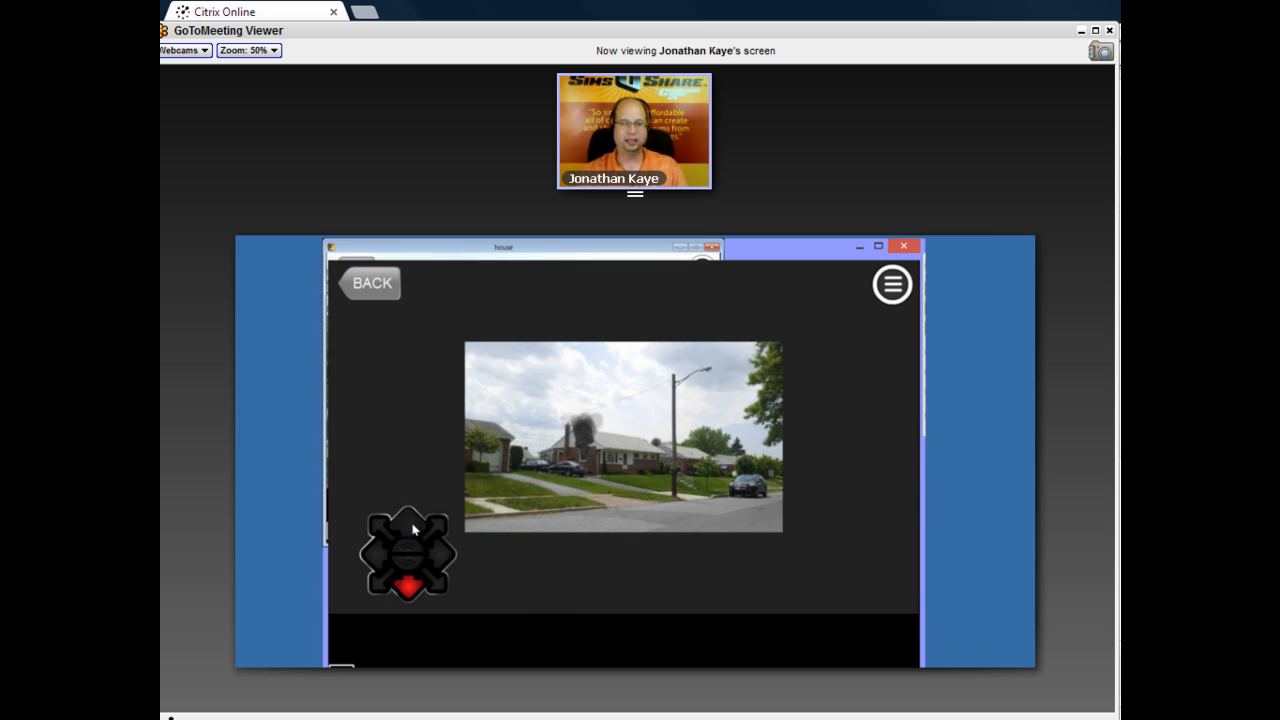
pyautogui.click(407, 591)
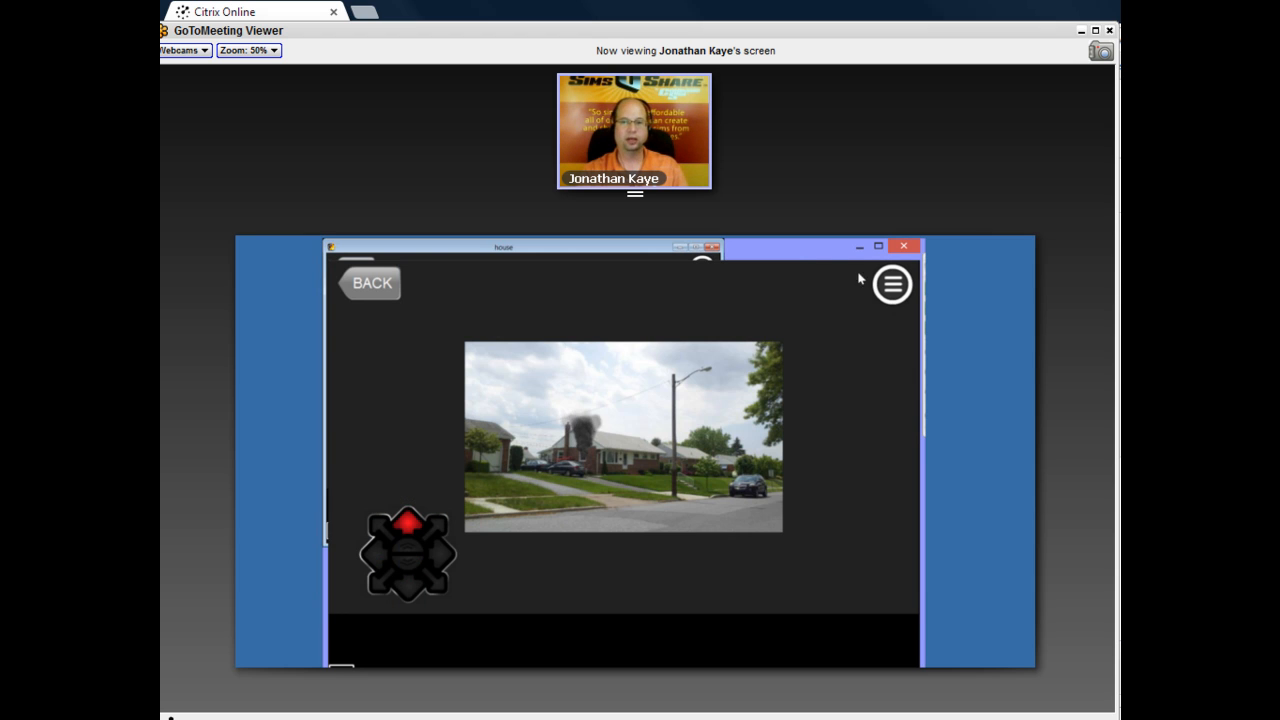
pyautogui.click(395, 292)
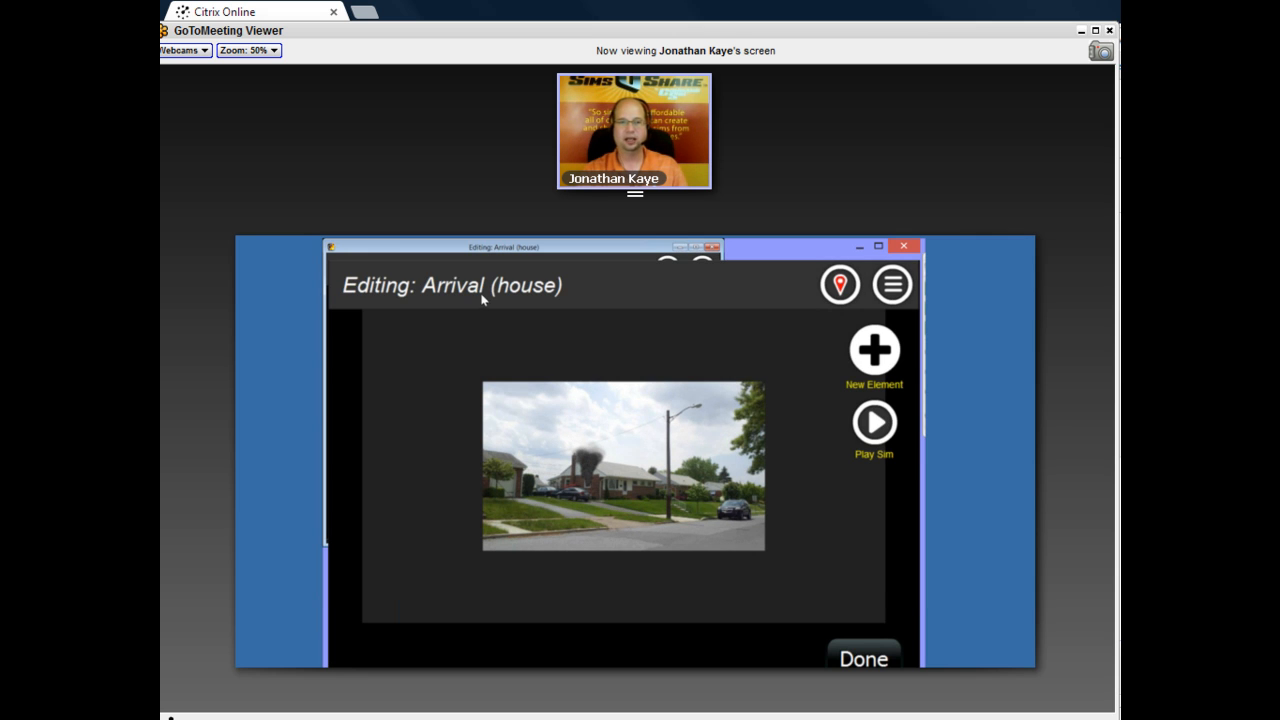
# Switch to editing A Road and set its left navigation to lead to A-B Corner, keeping reciprocal navigation on.
pyautogui.click(850, 290)
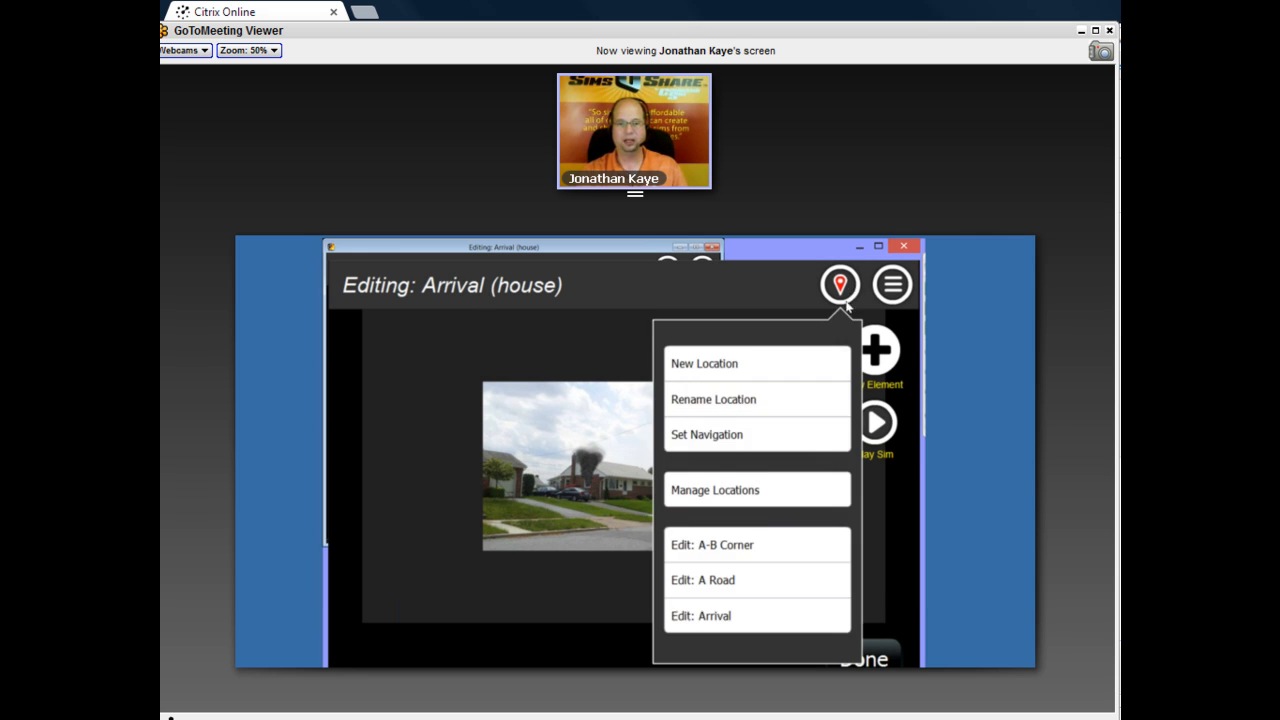
pyautogui.click(720, 583)
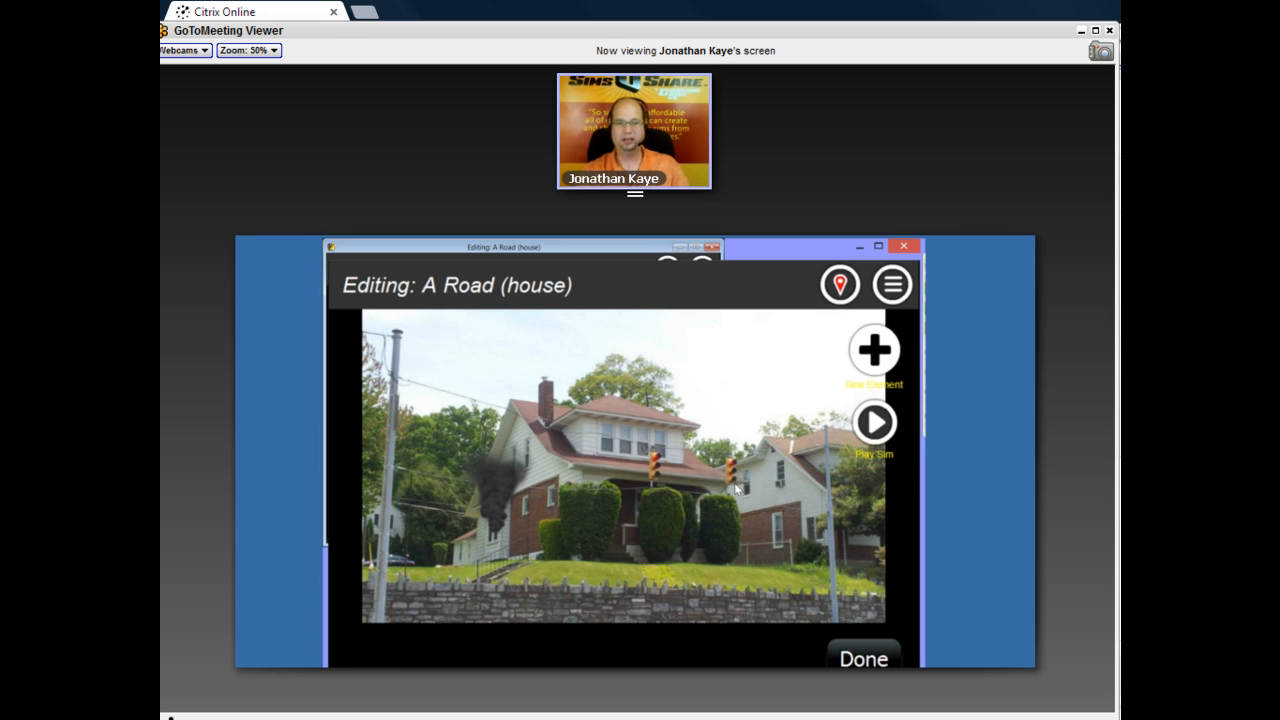
pyautogui.click(840, 285)
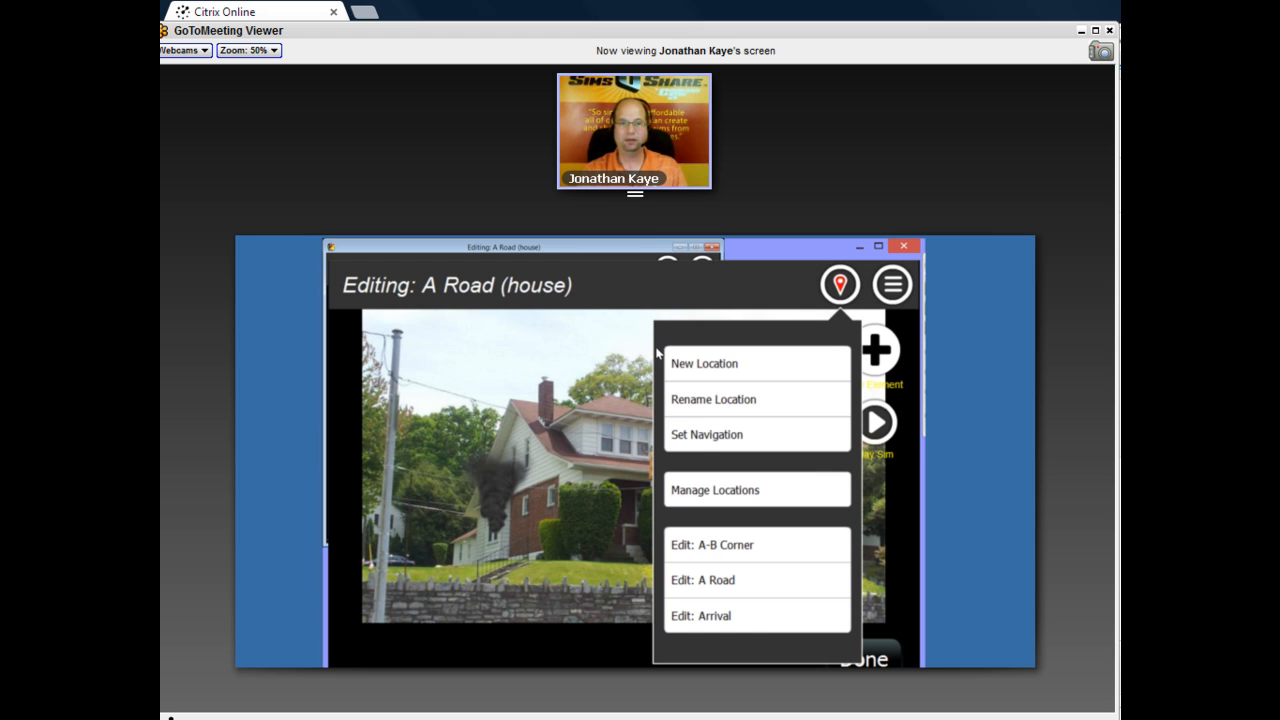
pyautogui.click(704, 437)
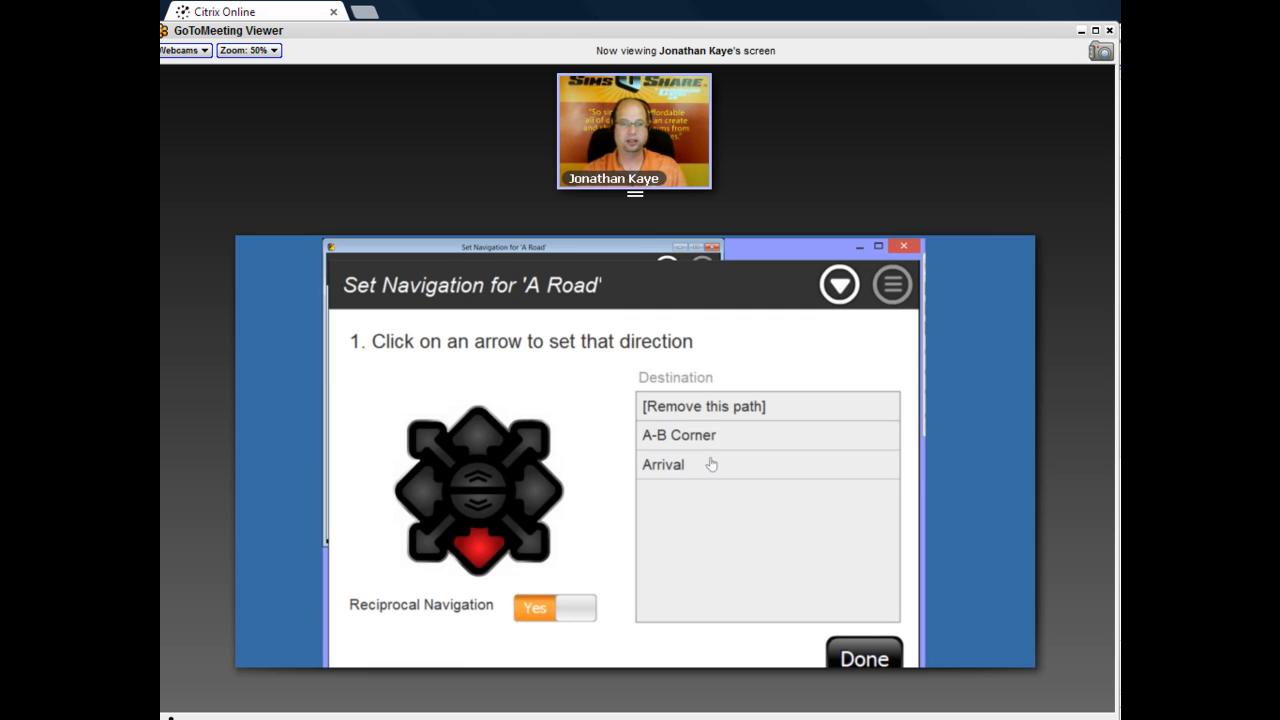
pyautogui.moveTo(488, 558)
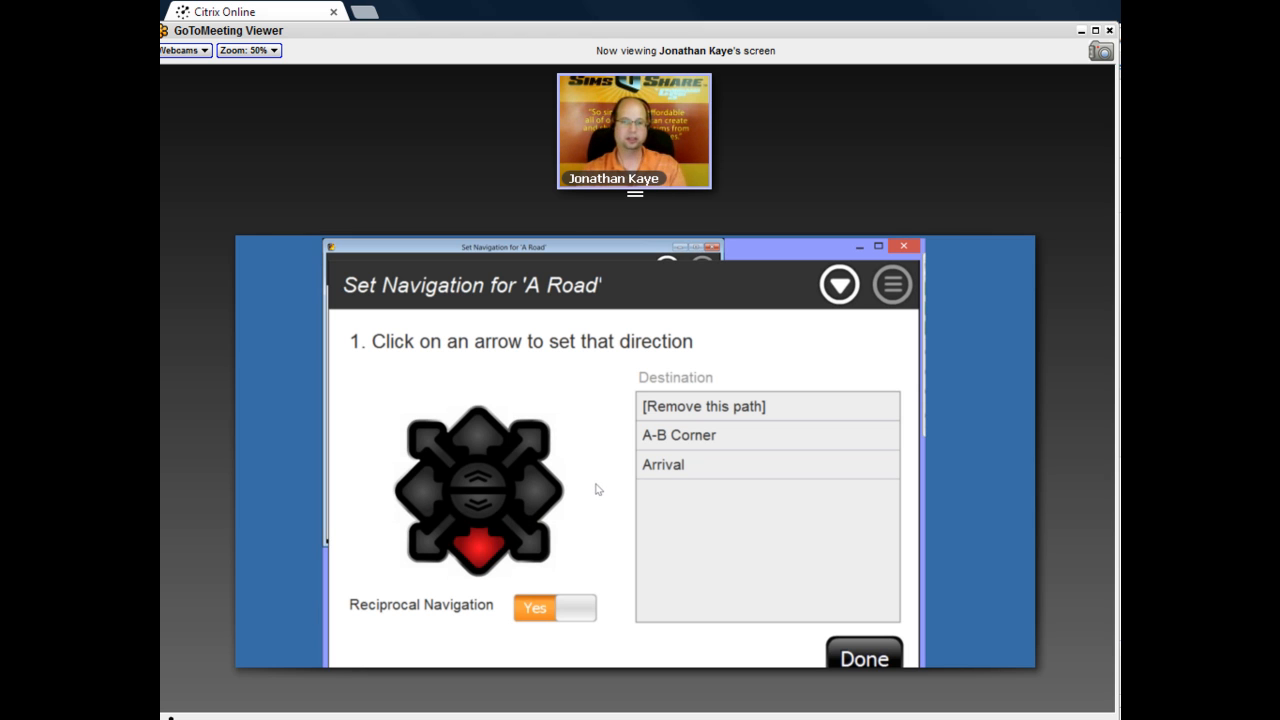
pyautogui.click(424, 489)
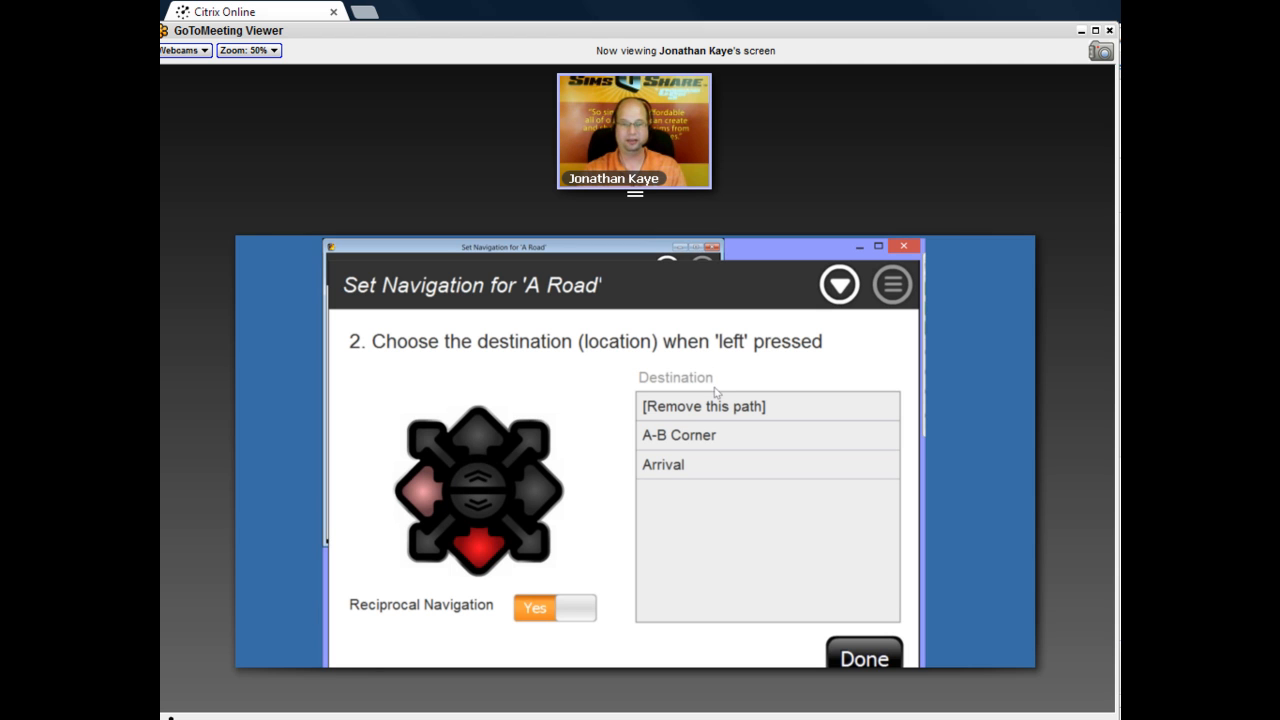
pyautogui.click(666, 441)
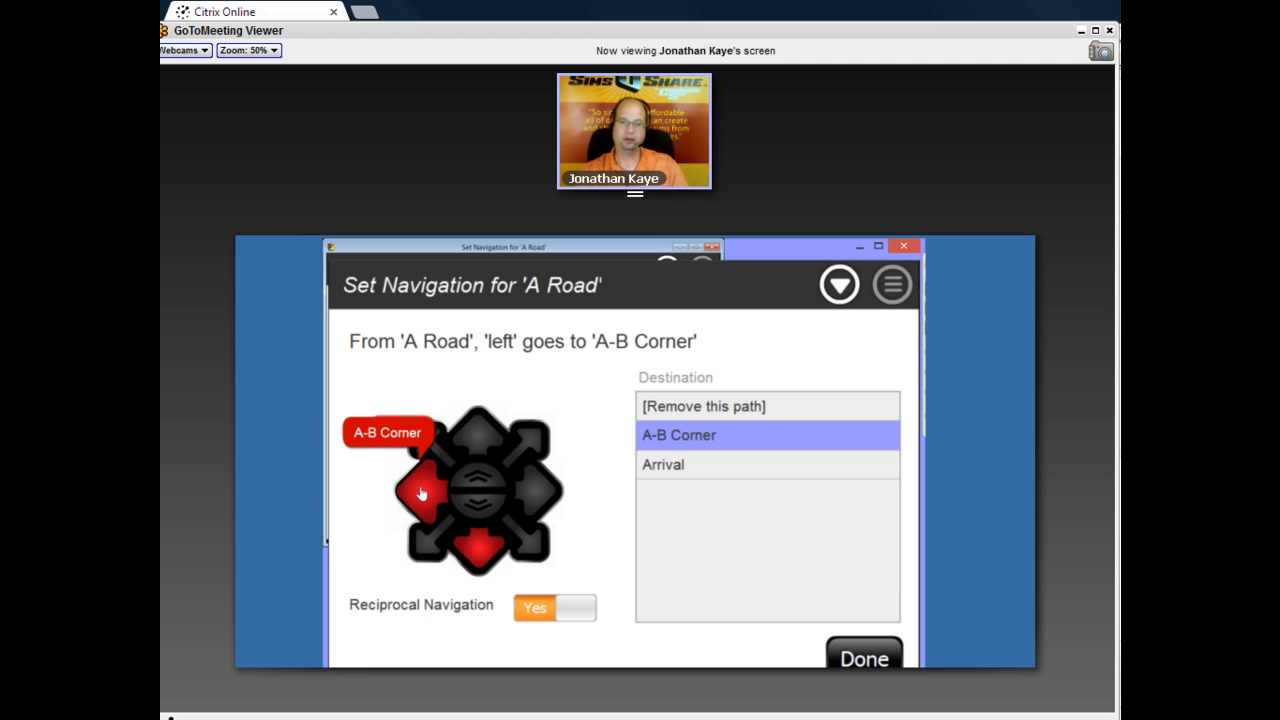
pyautogui.click(851, 658)
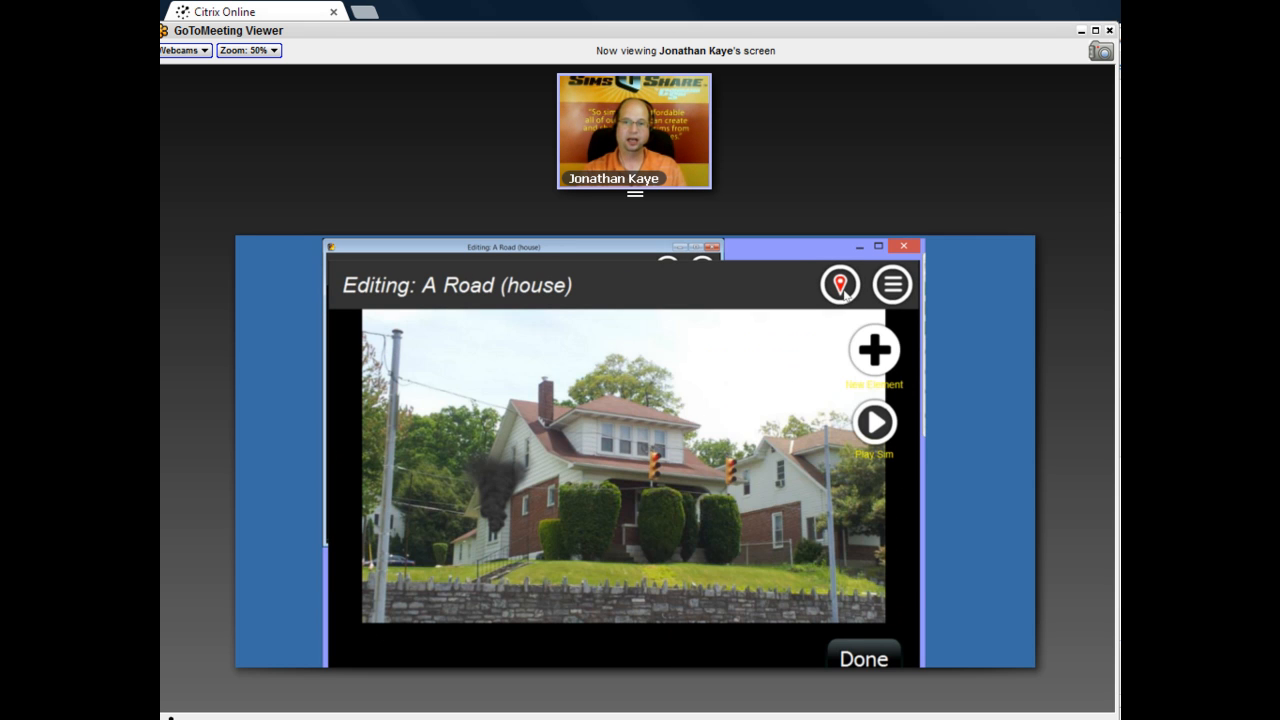
# Switch to editing A-B Corner, check its navigation directions for the reciprocal path to A Road, and close the navigation settings.
pyautogui.click(841, 287)
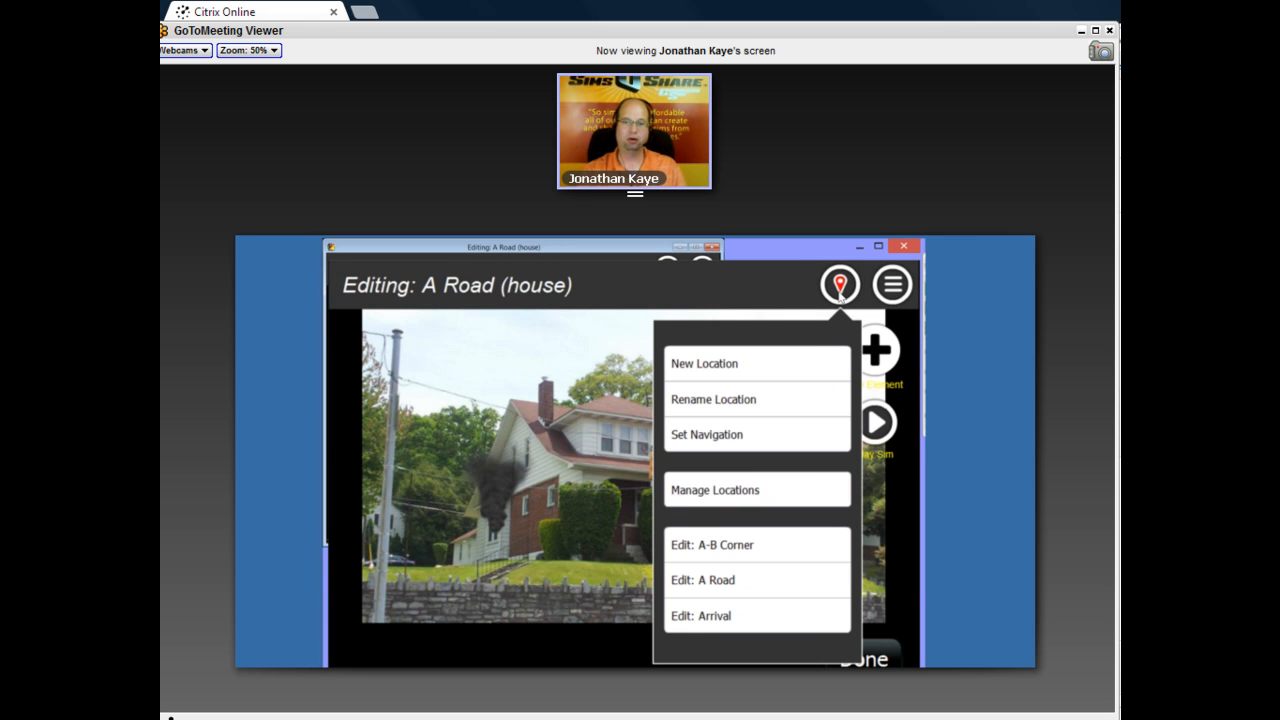
pyautogui.click(722, 545)
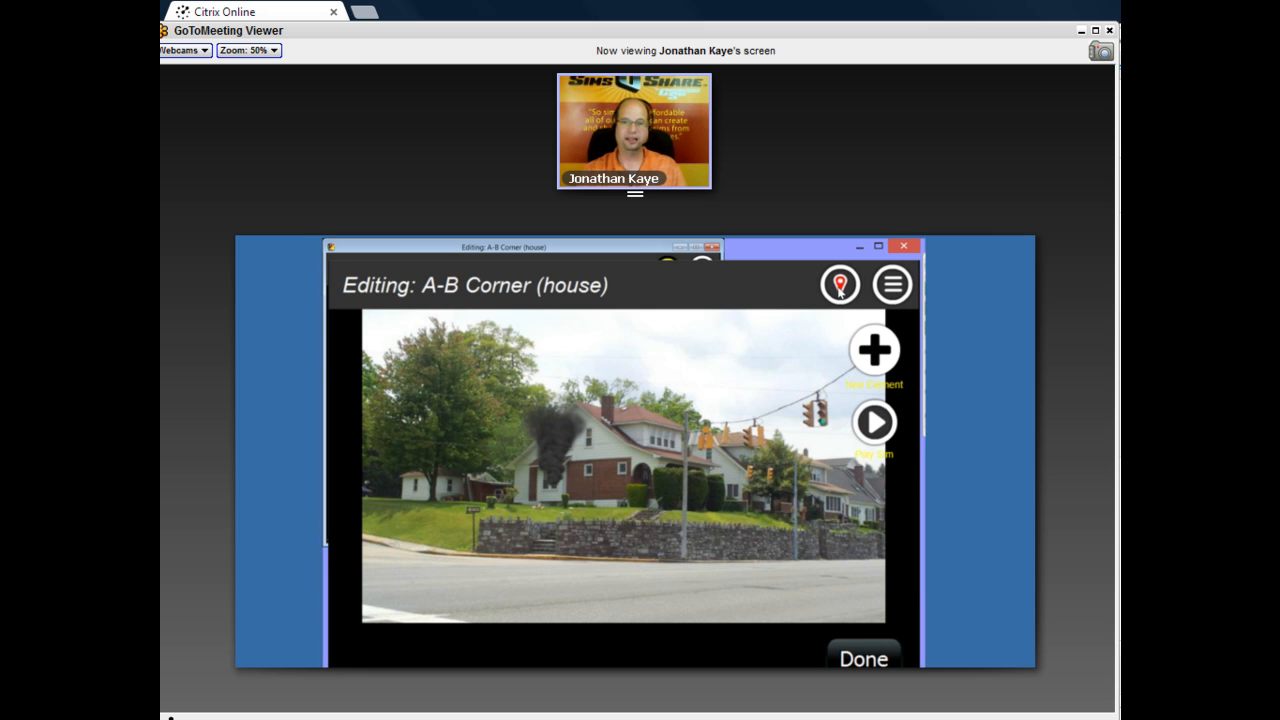
pyautogui.click(838, 285)
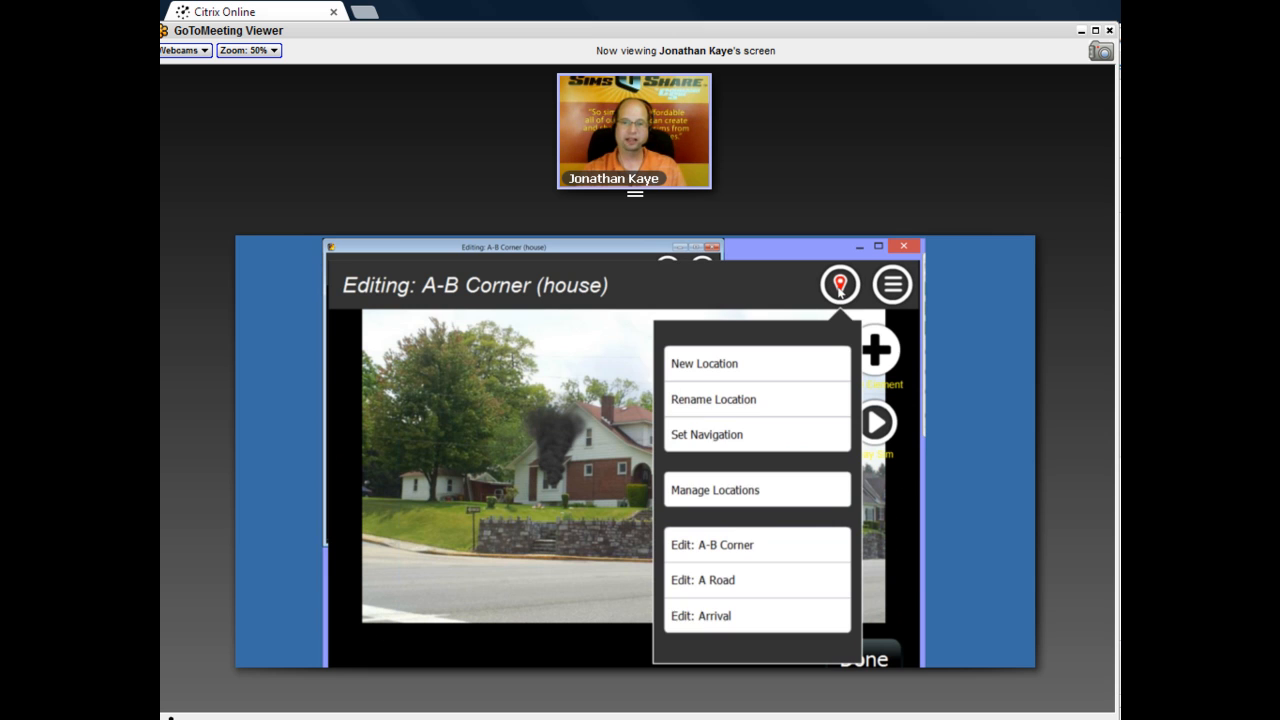
pyautogui.click(715, 435)
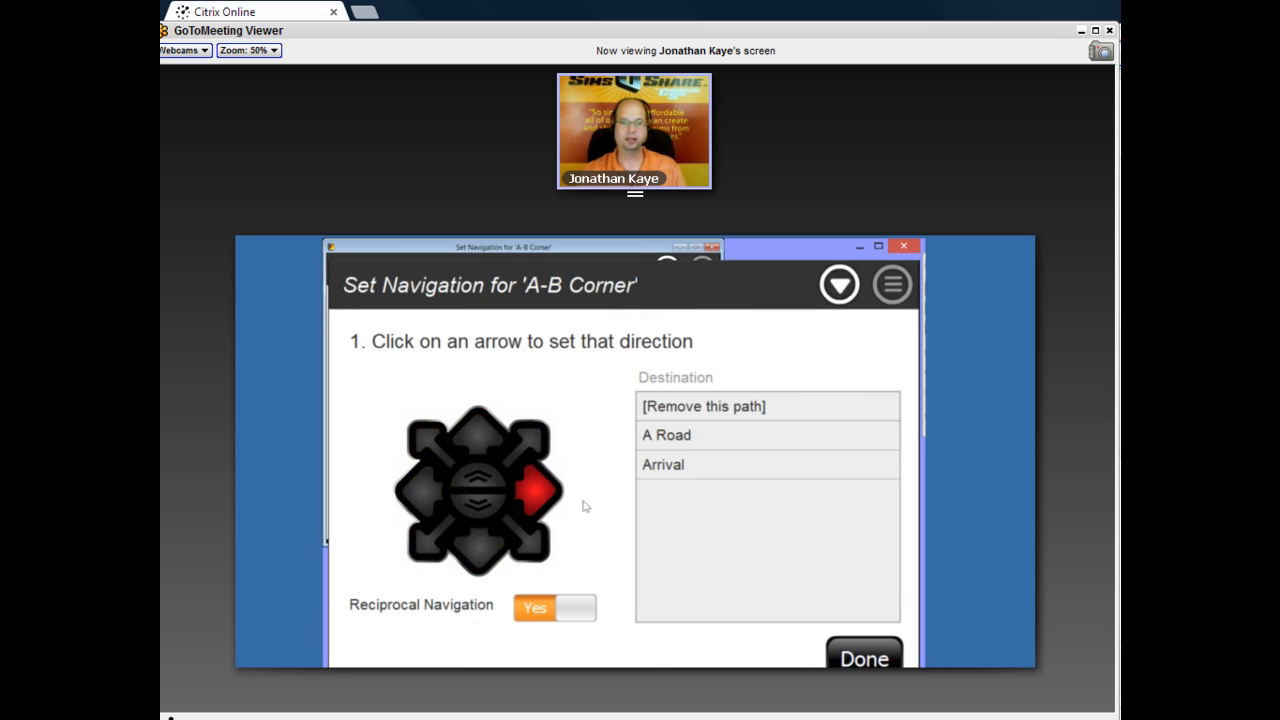
pyautogui.moveTo(543, 502)
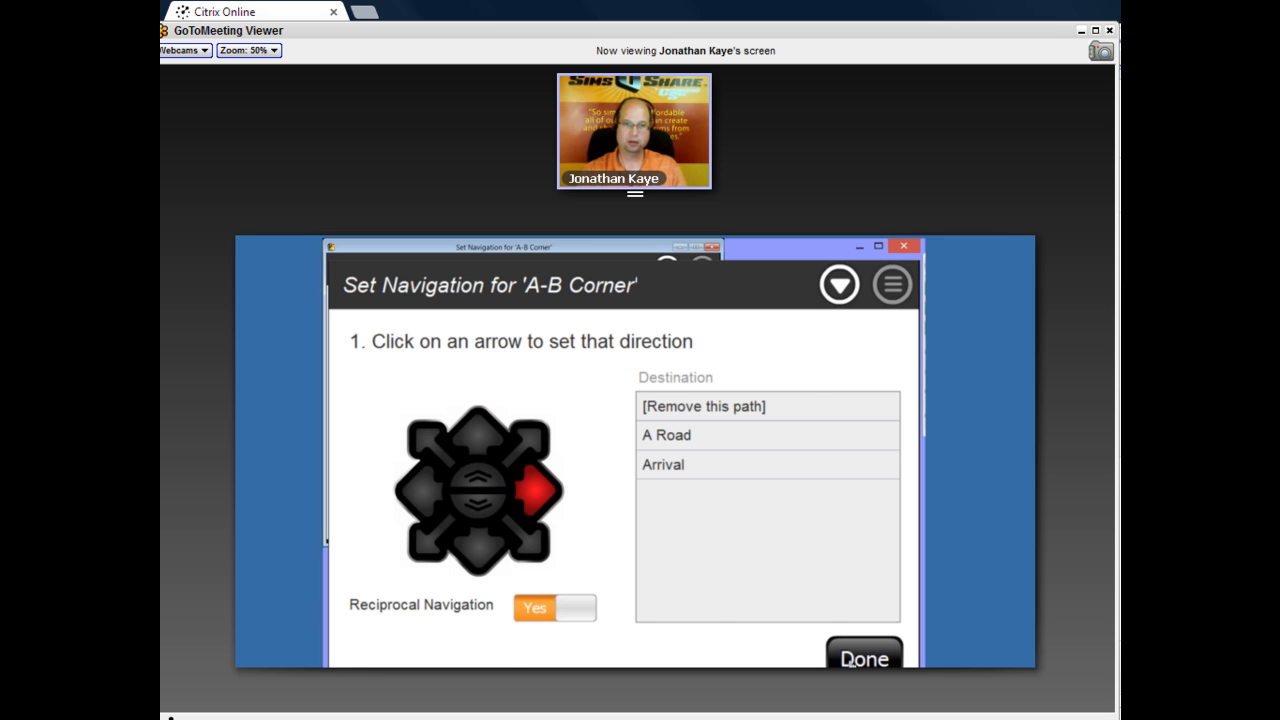
pyautogui.click(848, 660)
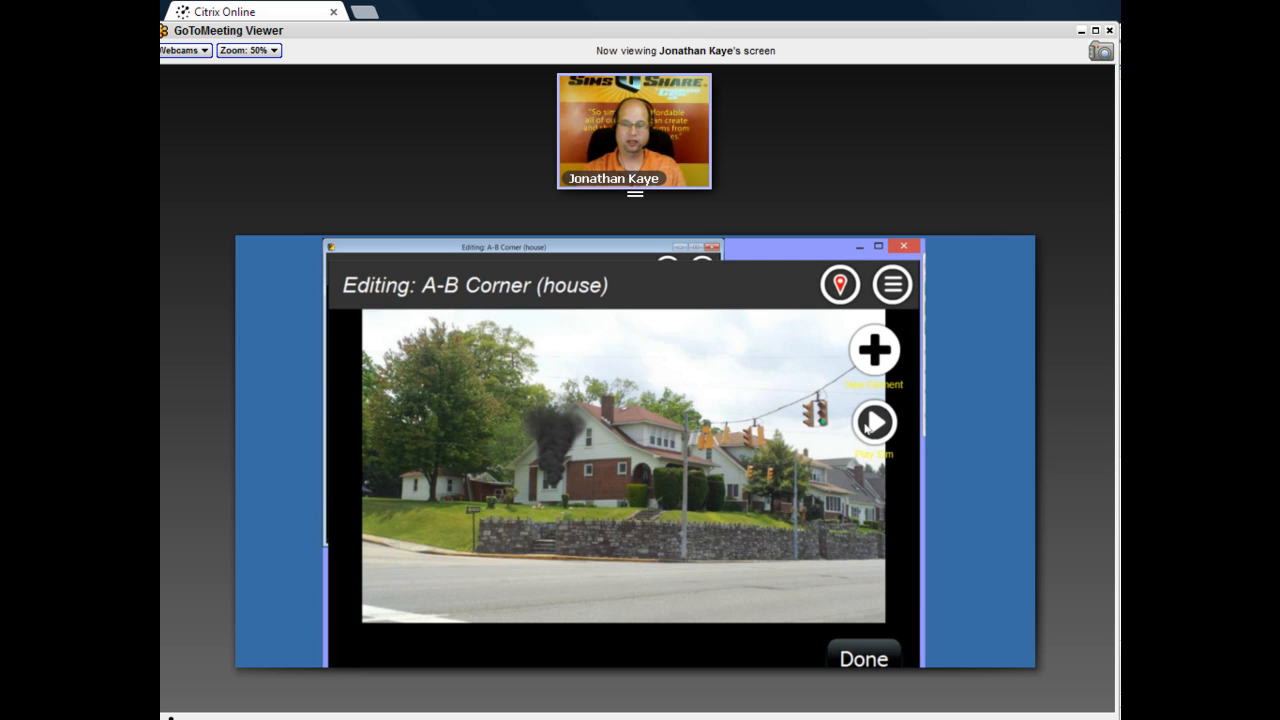
# Play the sim from A-B Corner, move to A Road, Arrival, A Road and A-B Corner again, and return to editing.
pyautogui.click(866, 428)
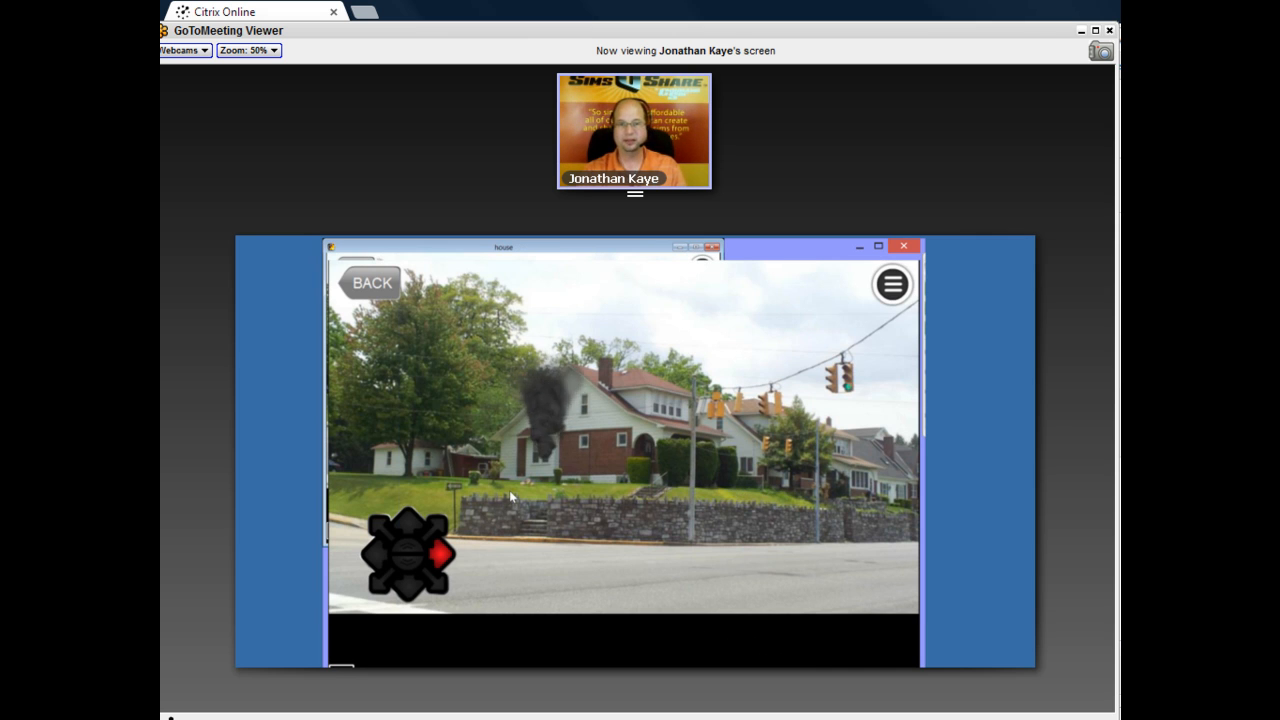
pyautogui.click(443, 562)
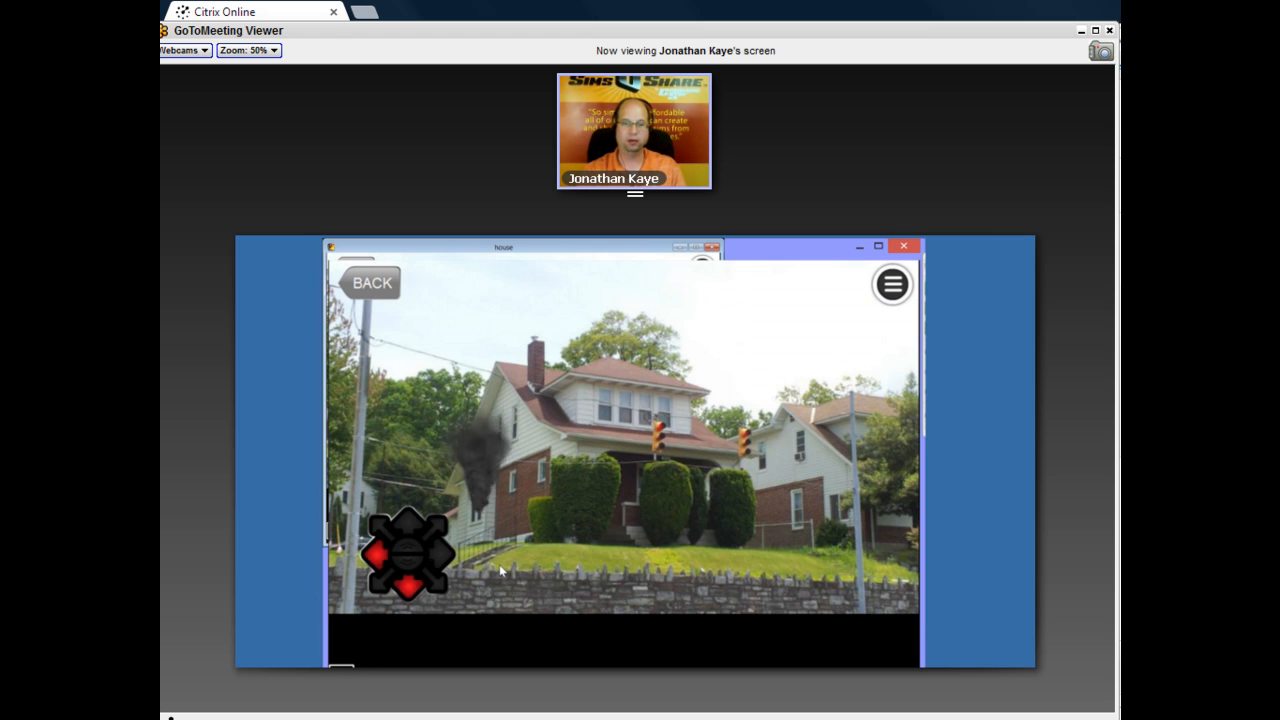
pyautogui.click(411, 594)
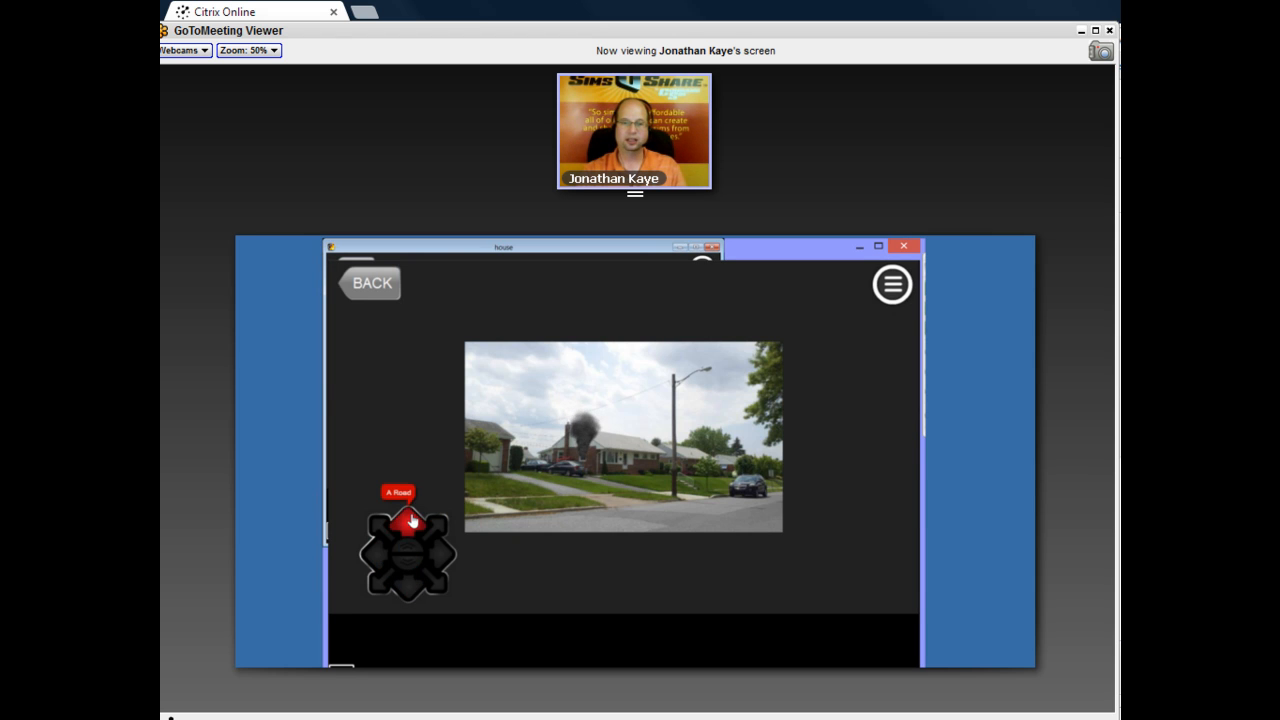
pyautogui.click(410, 521)
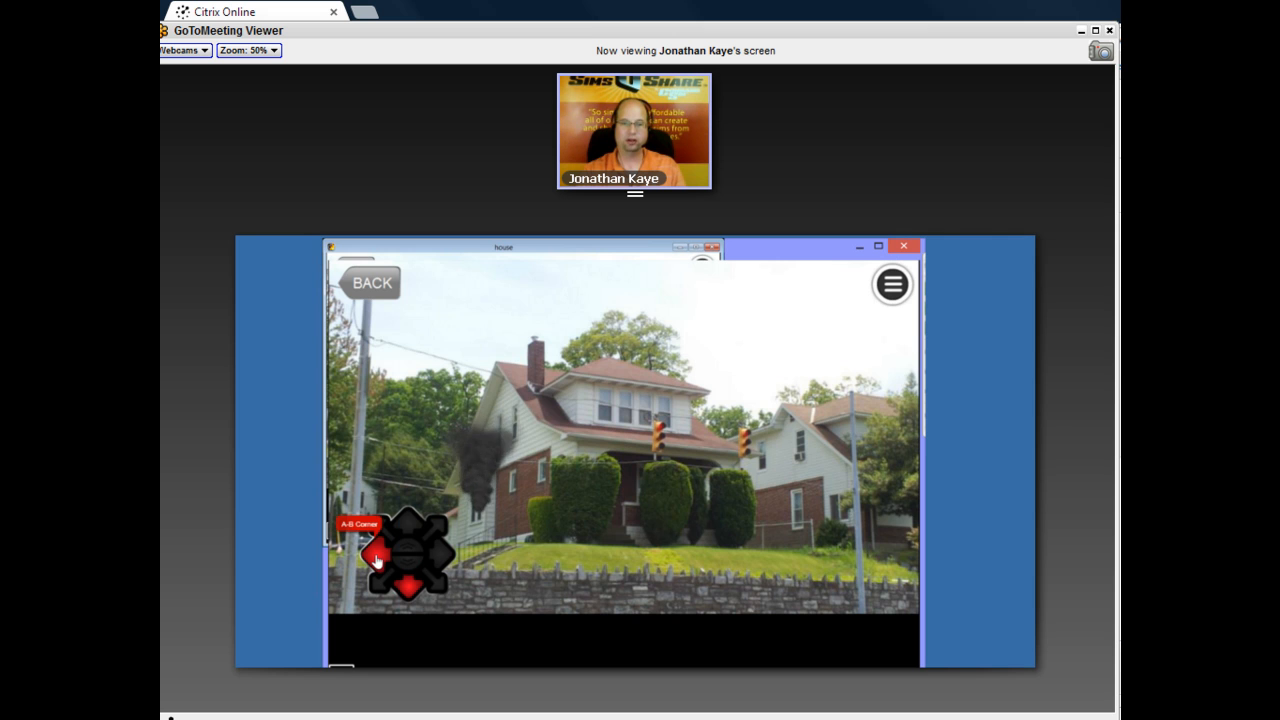
pyautogui.click(377, 558)
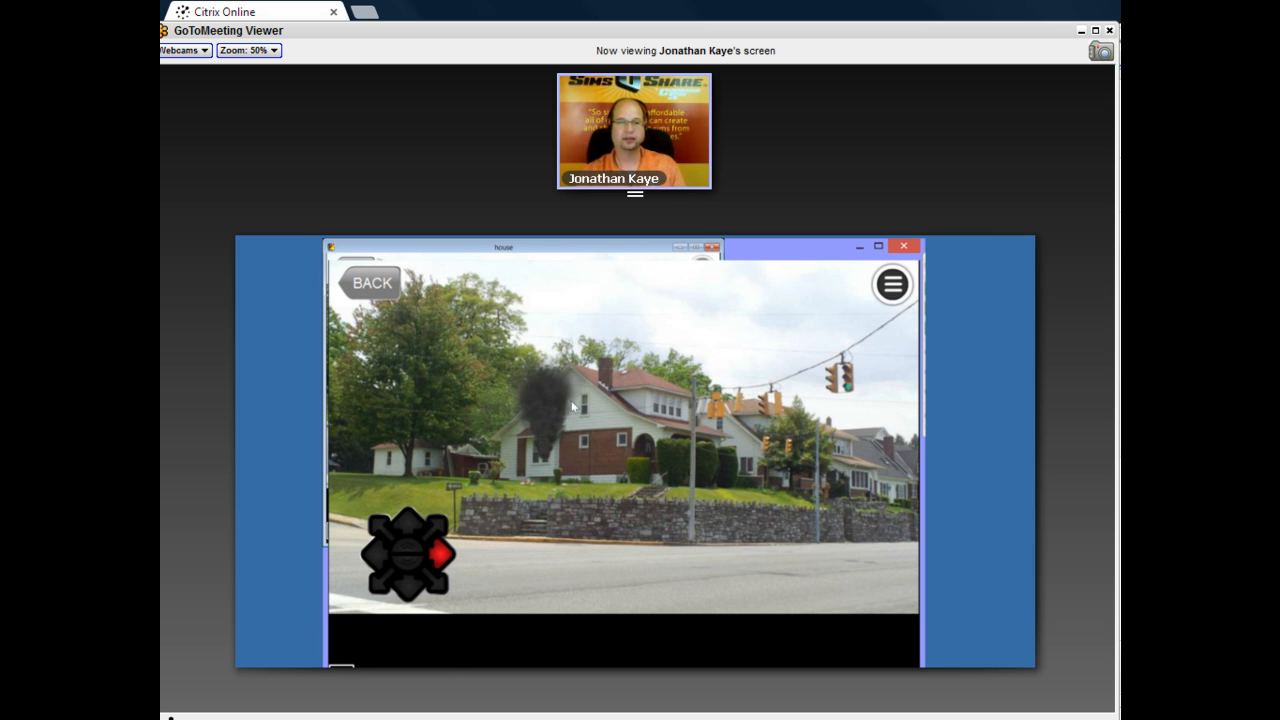
pyautogui.press('Escape')
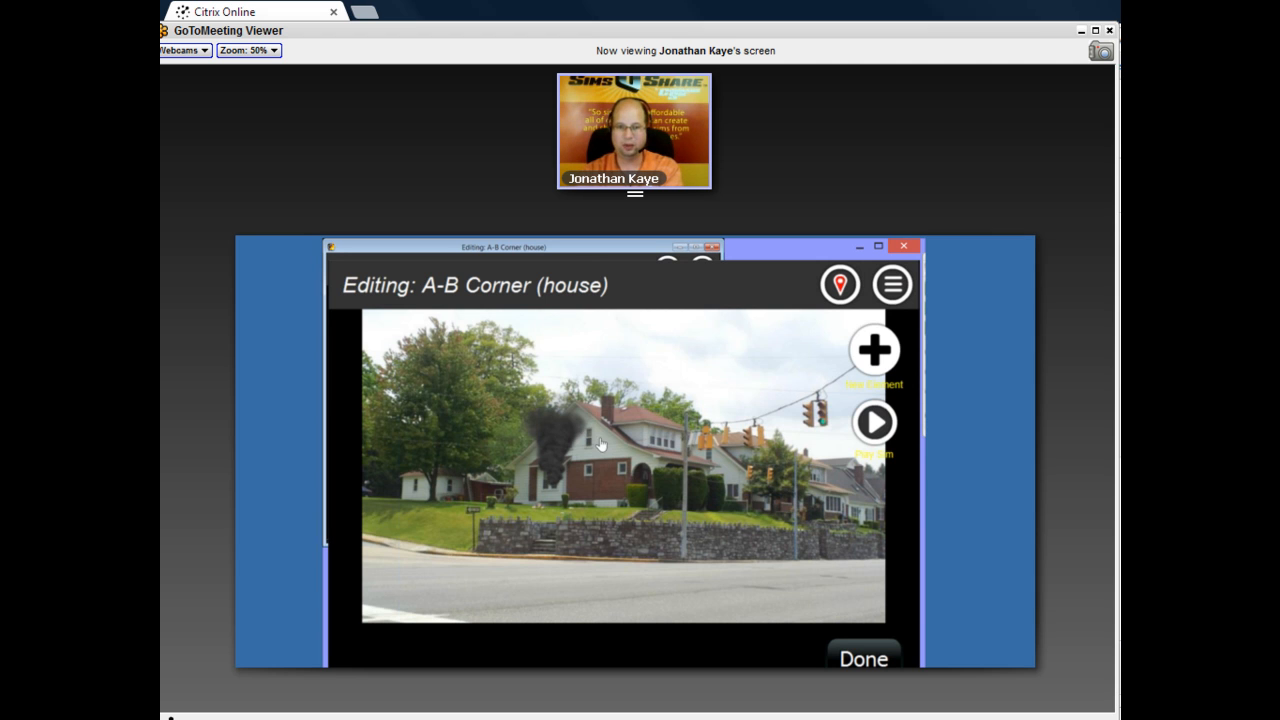
# Leave the house sim and create a new sim named commercial 2 from photo BK0 in the SimsUShare sims folder CSU2.
pyautogui.press('Escape')
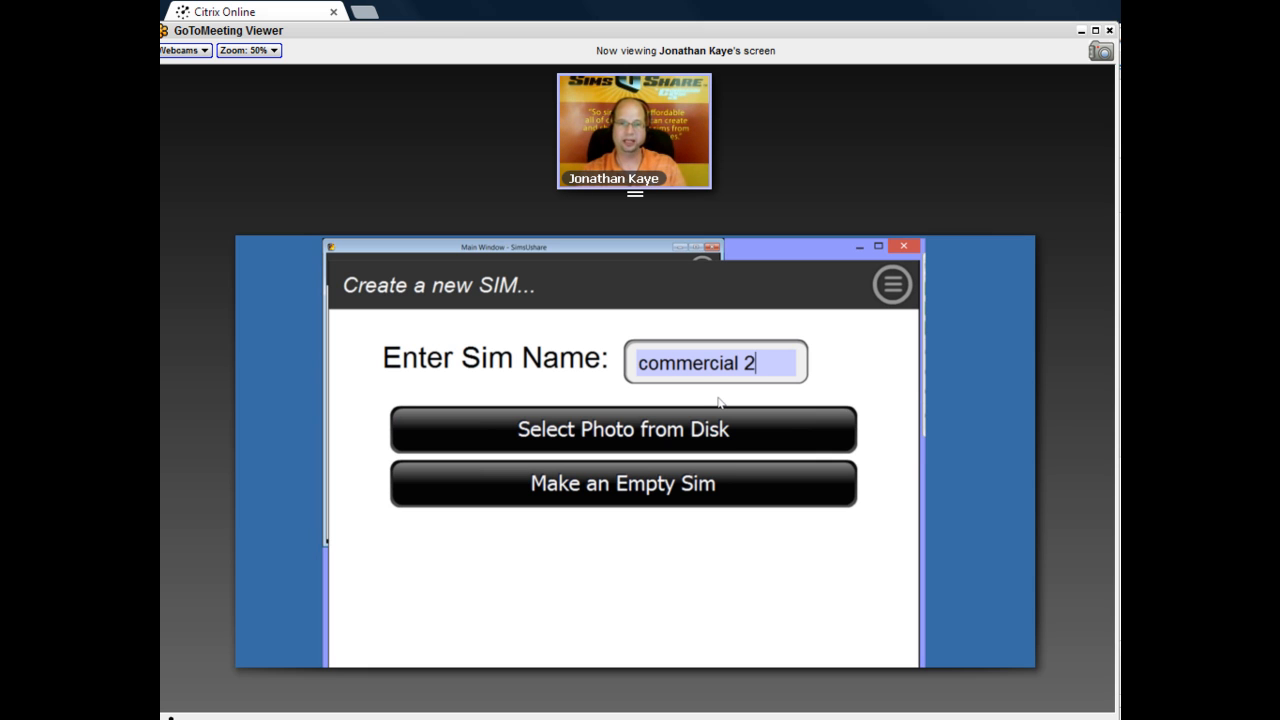
pyautogui.click(686, 437)
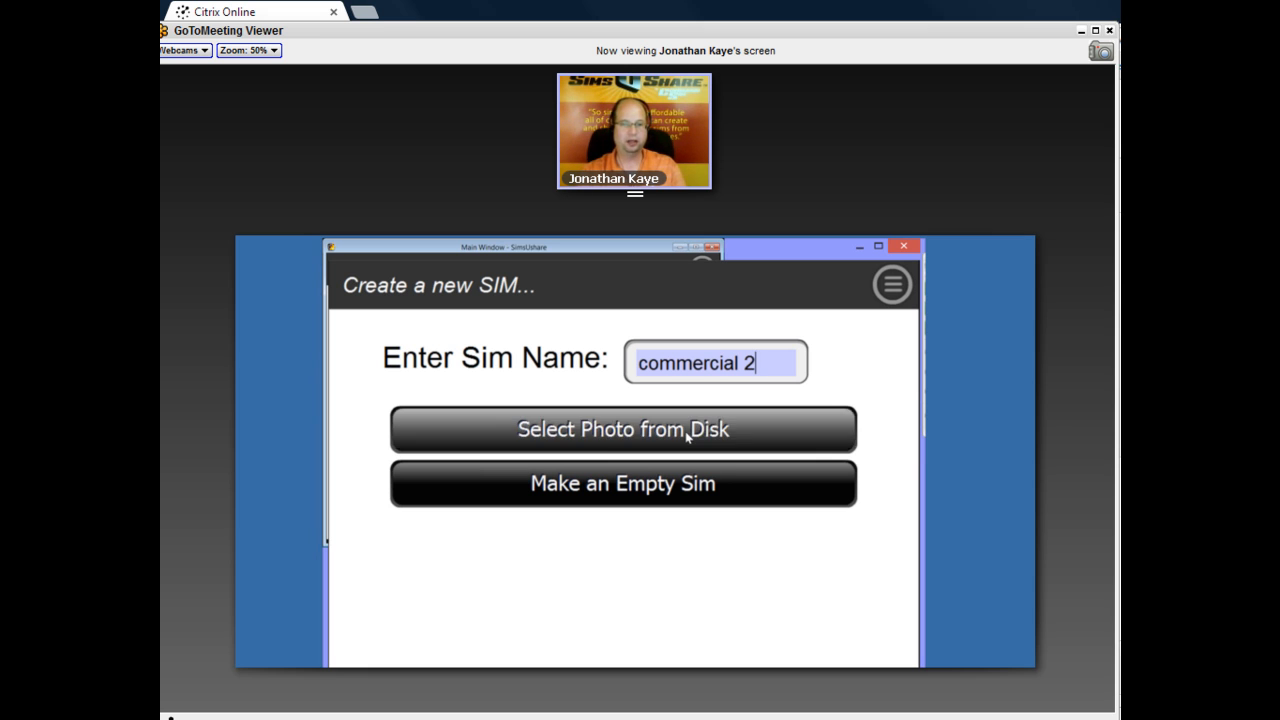
pyautogui.click(399, 458)
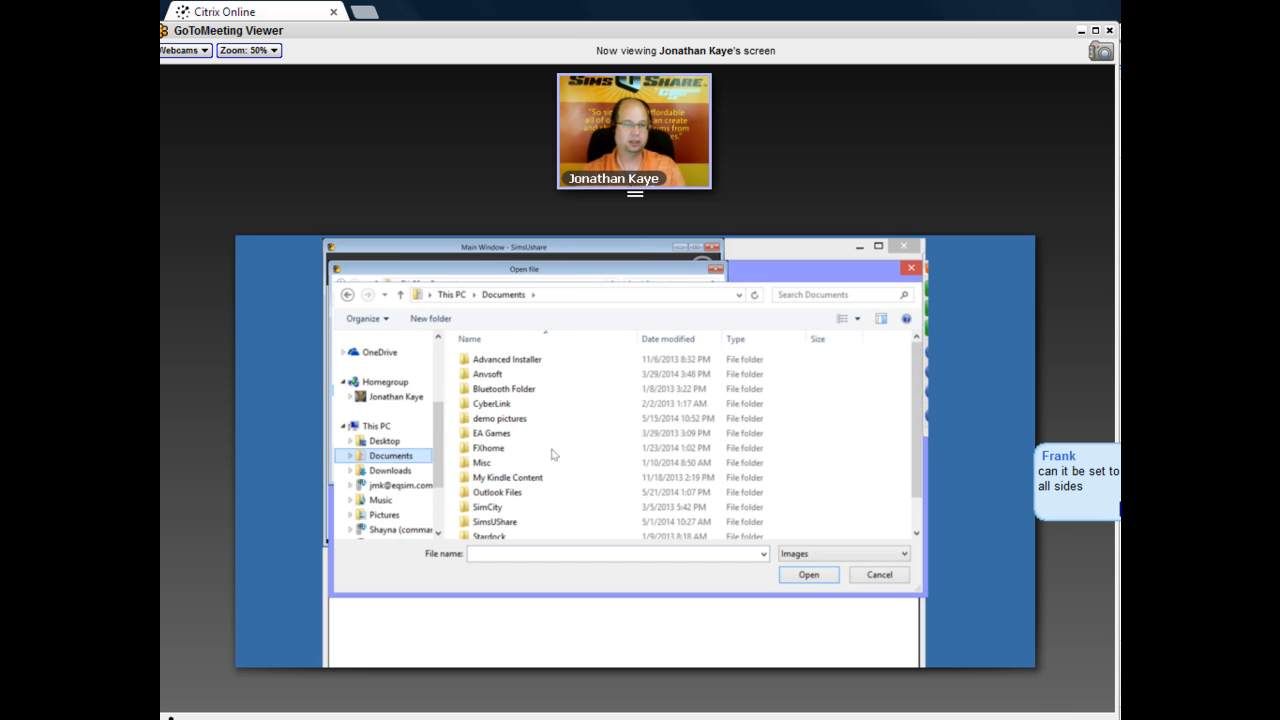
pyautogui.scroll(-1, 545, 470)
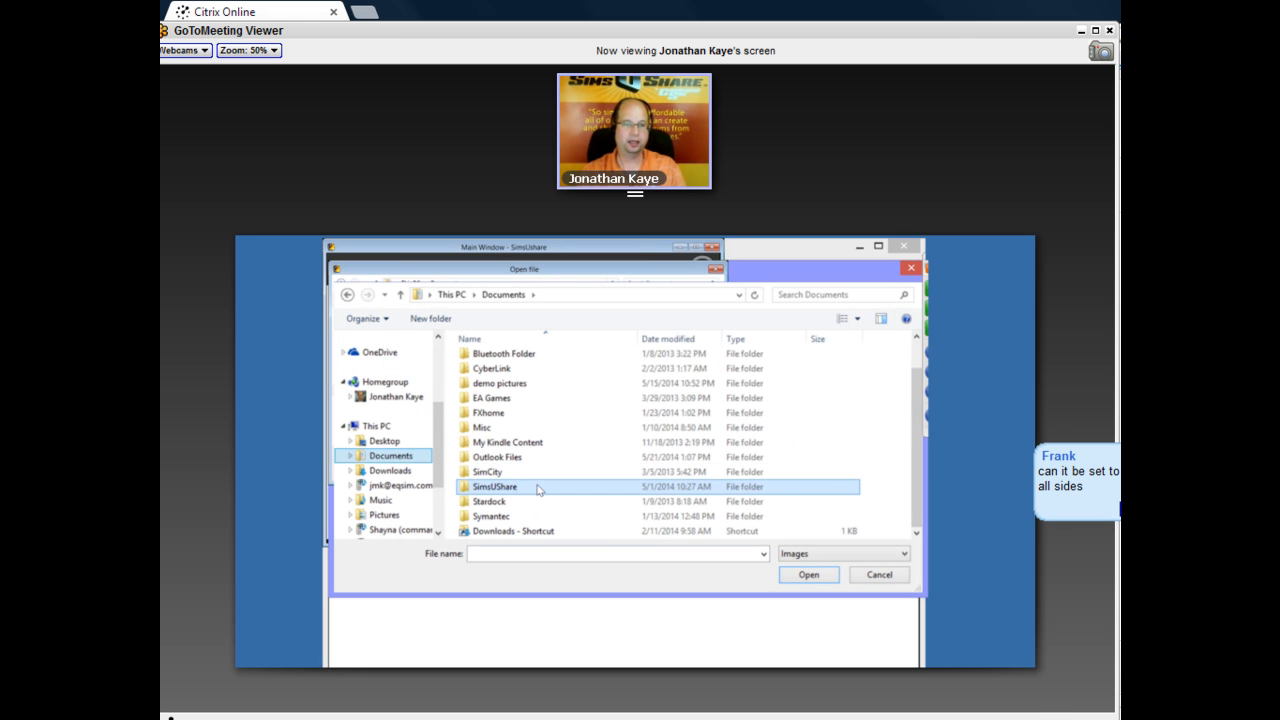
pyautogui.doubleClick(540, 487)
pyautogui.doubleClick(483, 360)
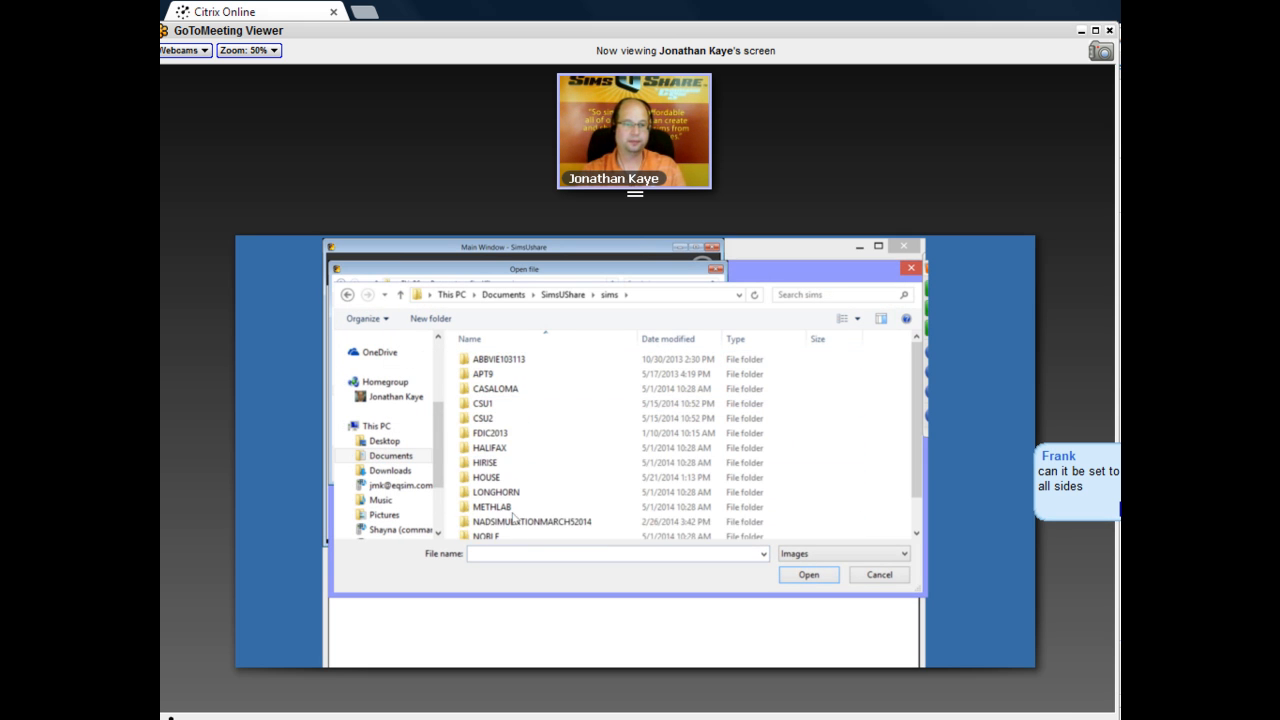
pyautogui.doubleClick(494, 424)
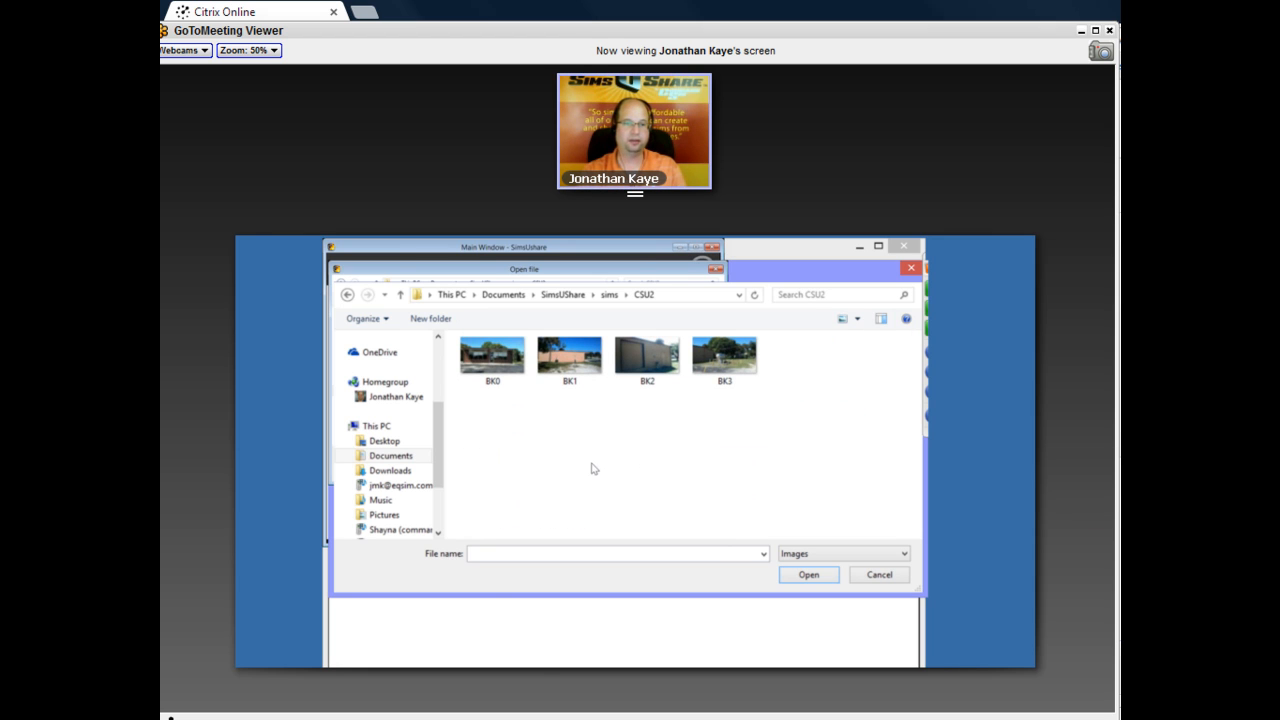
pyautogui.click(489, 368)
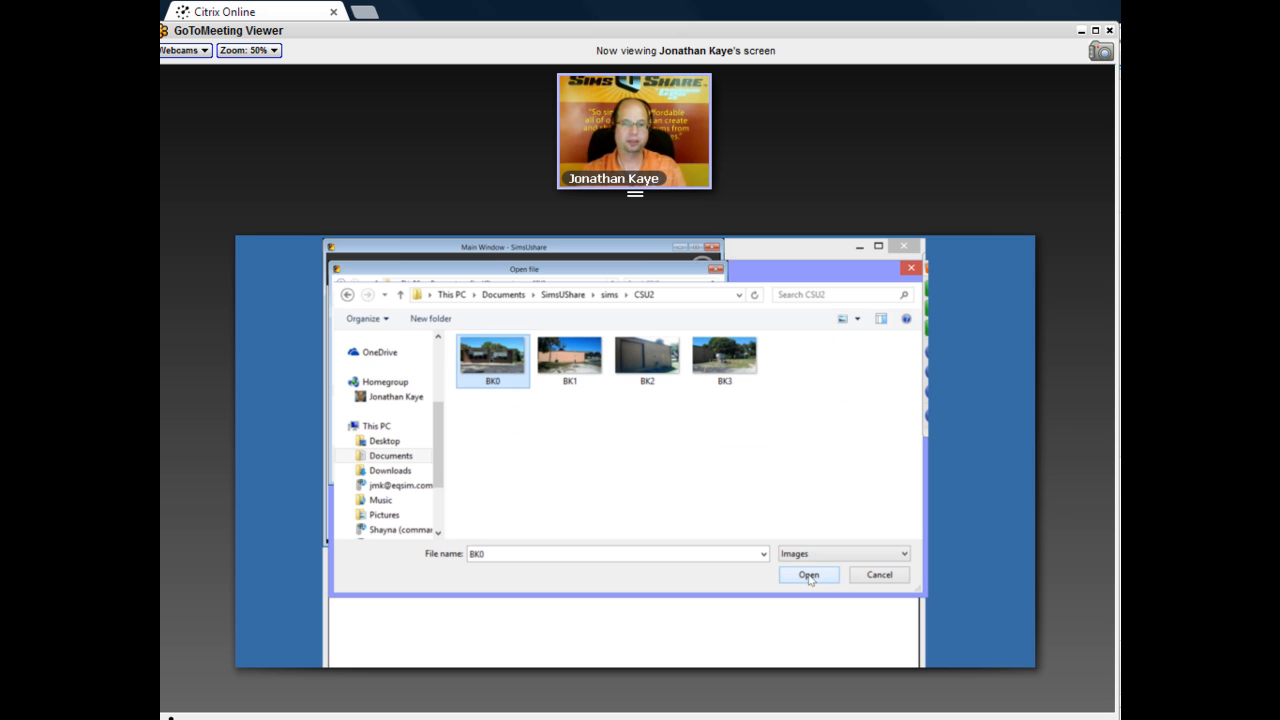
pyautogui.click(809, 575)
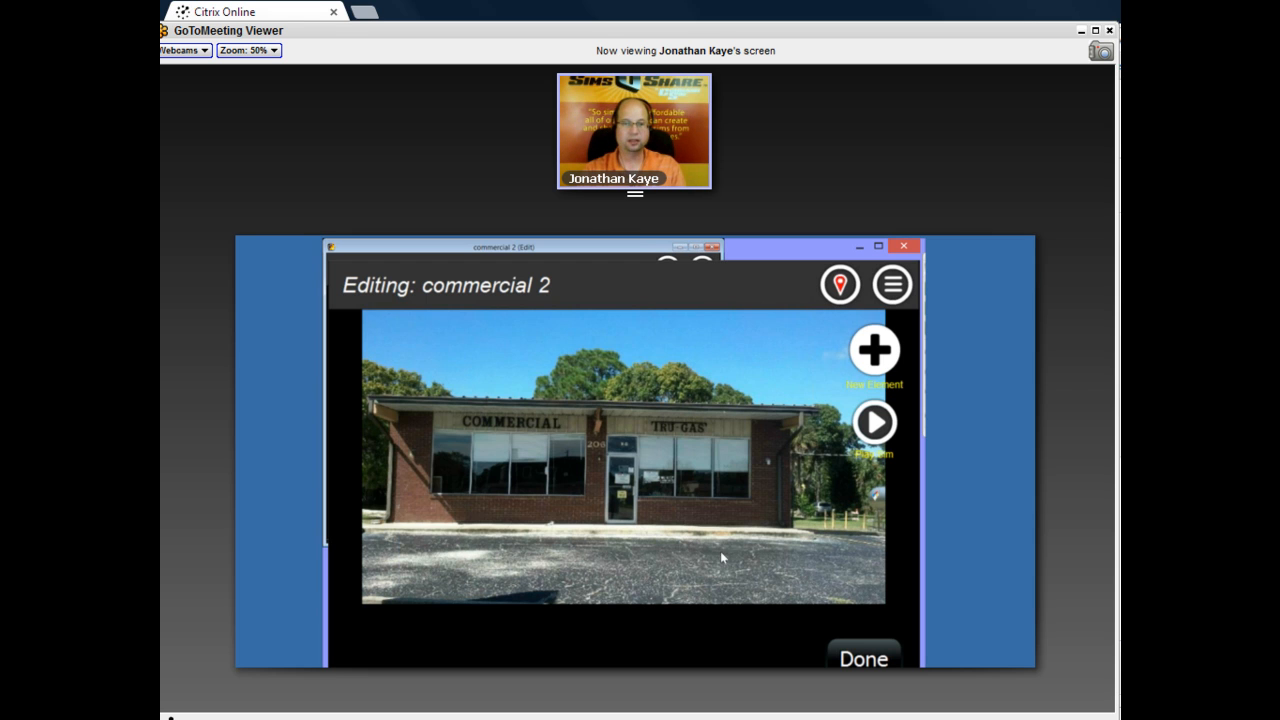
# Add a Gas Approach smoke element, centre it on the commercial building's front, and enlarge it to cover the building.
pyautogui.click(840, 285)
pyautogui.click(876, 351)
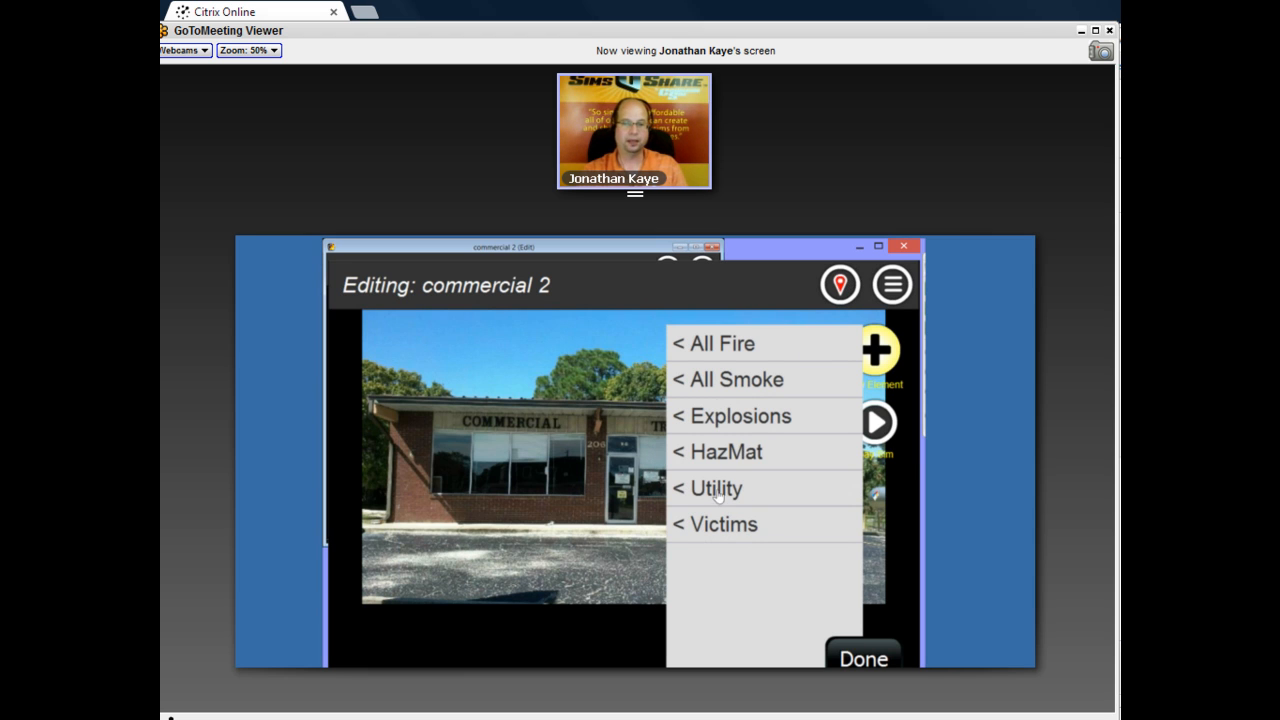
pyautogui.click(719, 380)
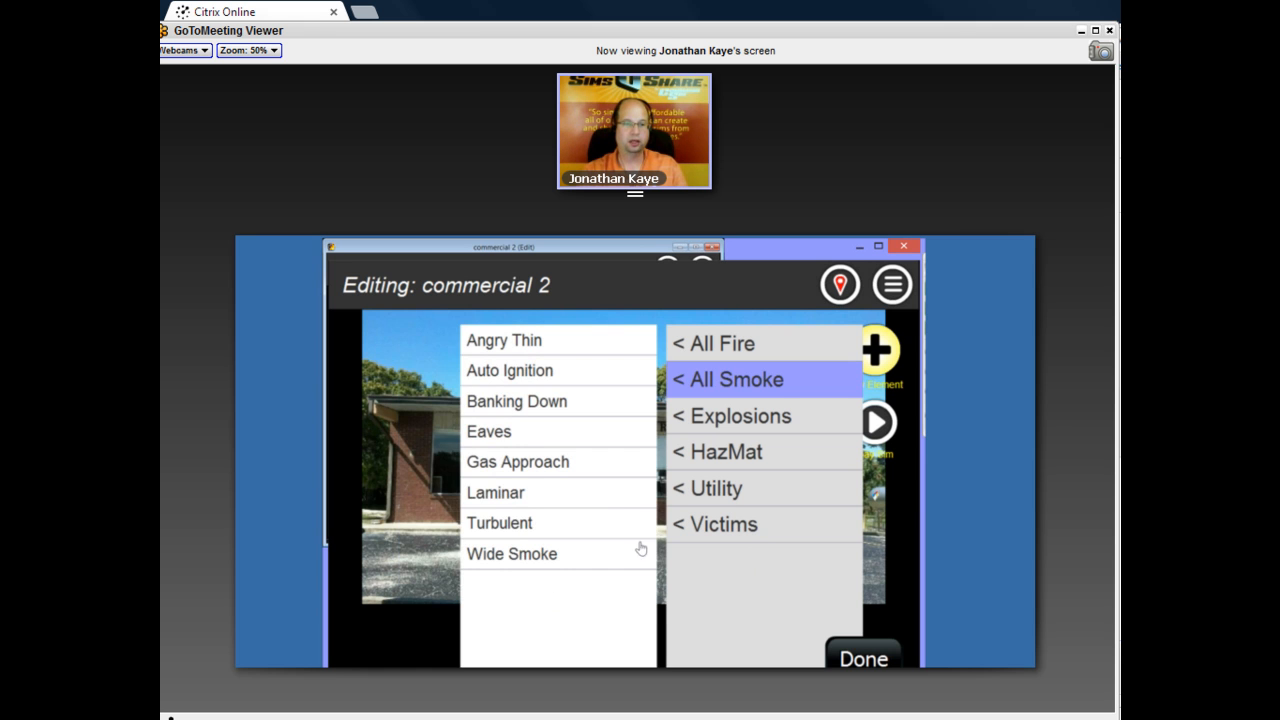
pyautogui.click(539, 464)
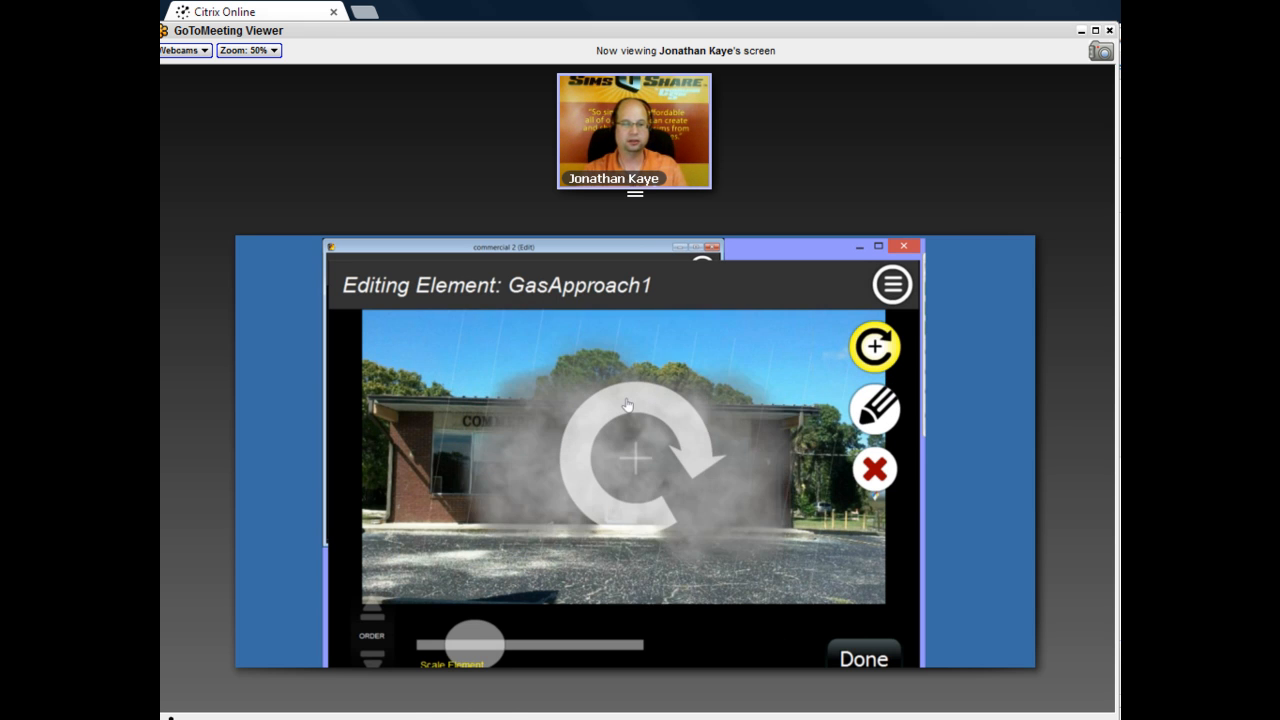
pyautogui.moveTo(612, 459); pyautogui.dragTo(594, 462)
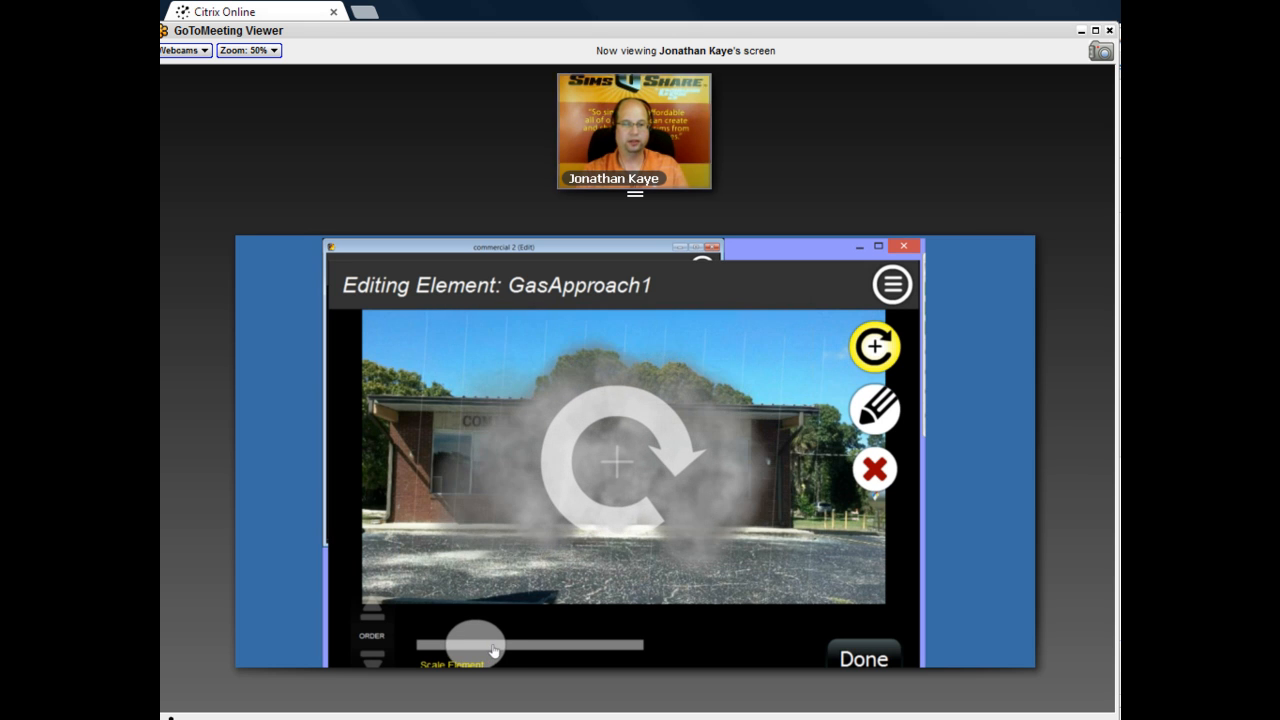
pyautogui.moveTo(493, 652); pyautogui.dragTo(510, 651)
# Reduce the Gas Approach smoke's opacity and brightness to make a thinner, darker haze, and finish editing the element.
pyautogui.click(875, 408)
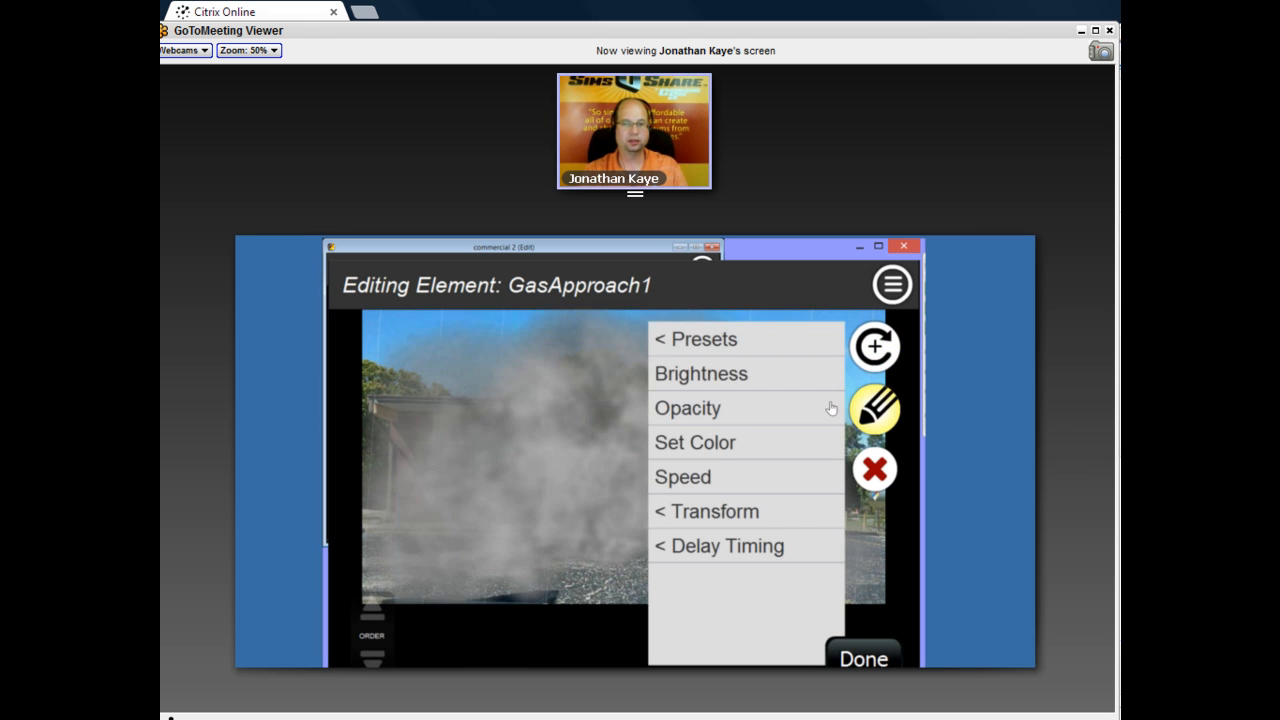
pyautogui.click(720, 410)
pyautogui.moveTo(596, 648); pyautogui.dragTo(566, 647)
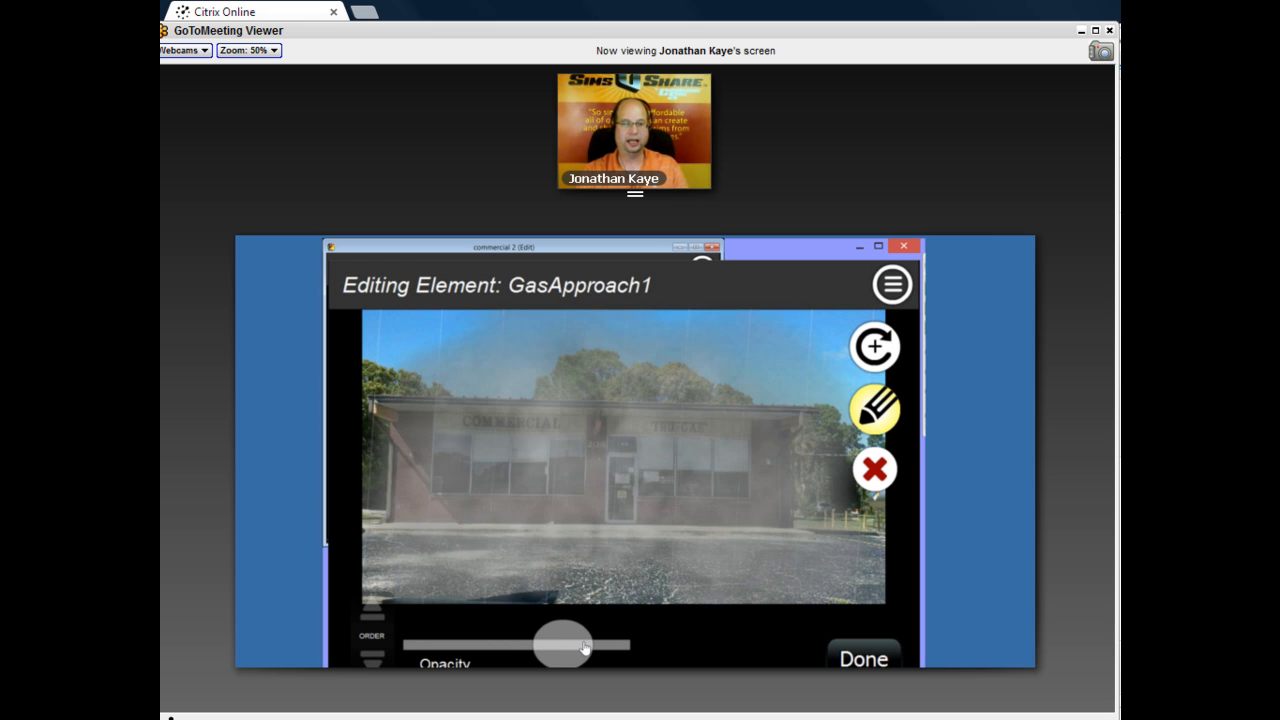
pyautogui.click(875, 408)
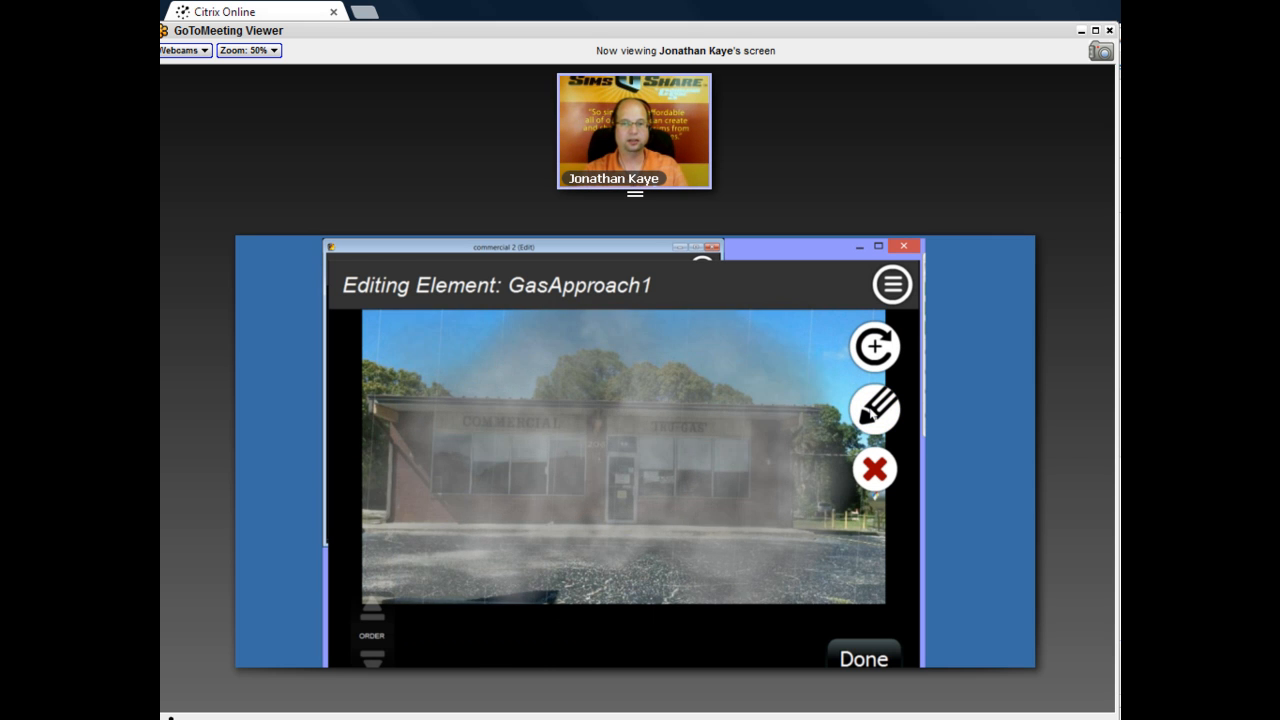
pyautogui.click(705, 375)
pyautogui.moveTo(525, 657); pyautogui.dragTo(507, 657)
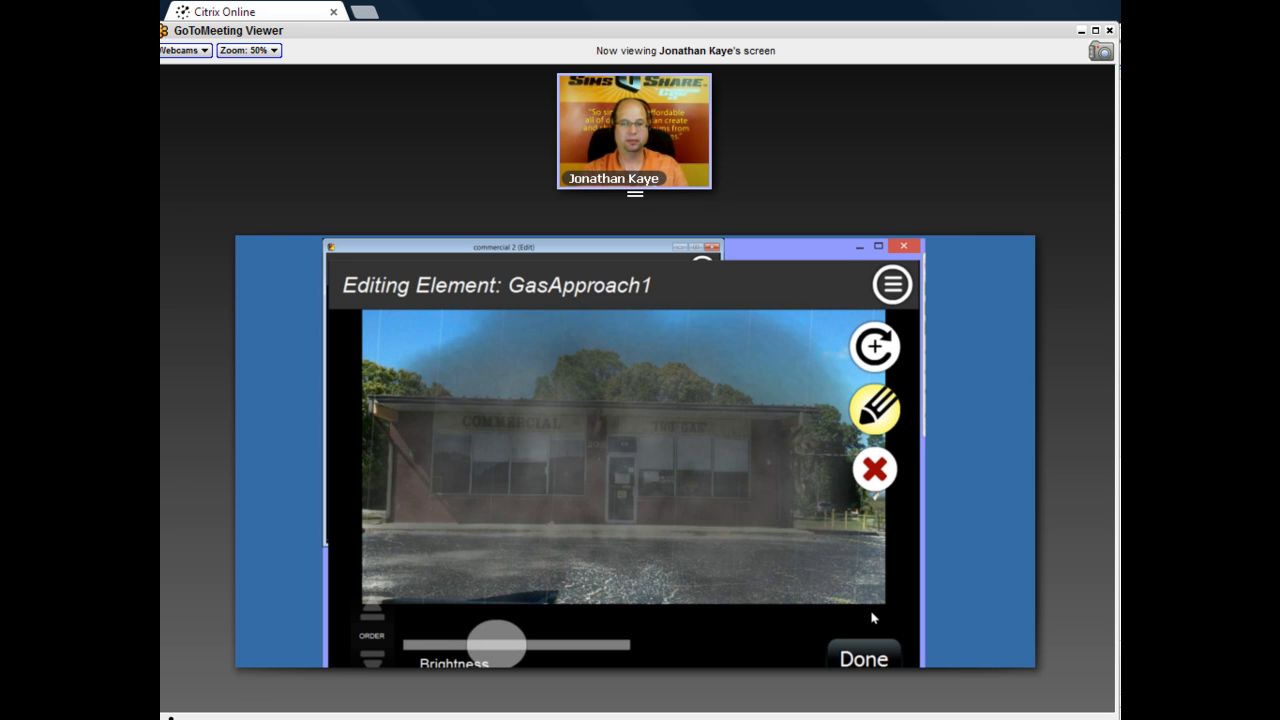
pyautogui.click(868, 654)
# Add a Bright Cloud fire, shrink it slightly, place it at the windows beside the door, and move it behind the smoke.
pyautogui.click(876, 350)
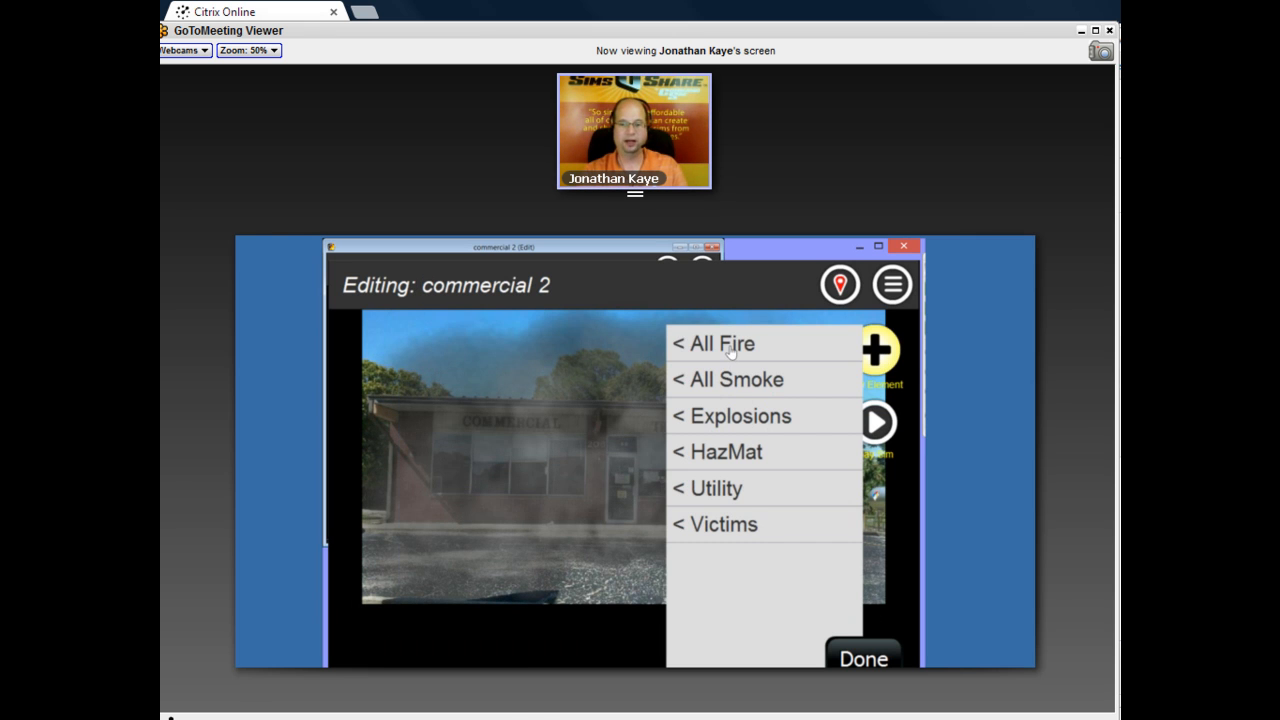
pyautogui.click(731, 350)
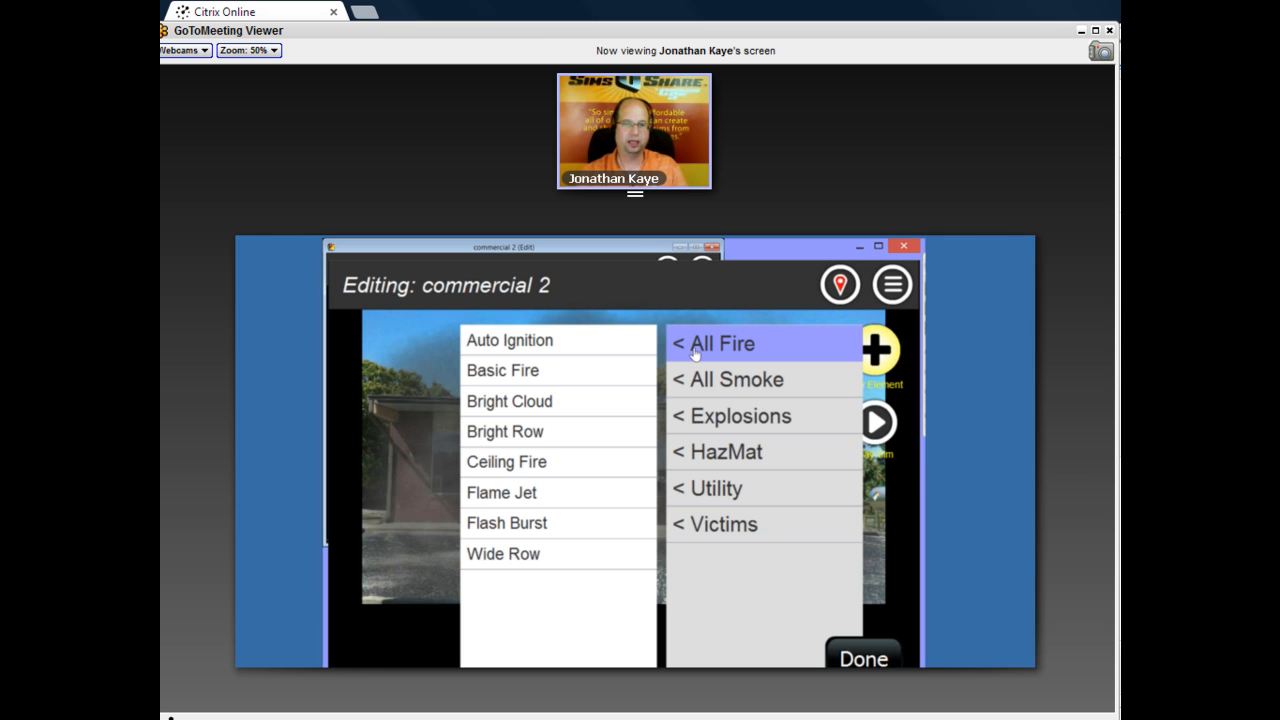
pyautogui.click(535, 401)
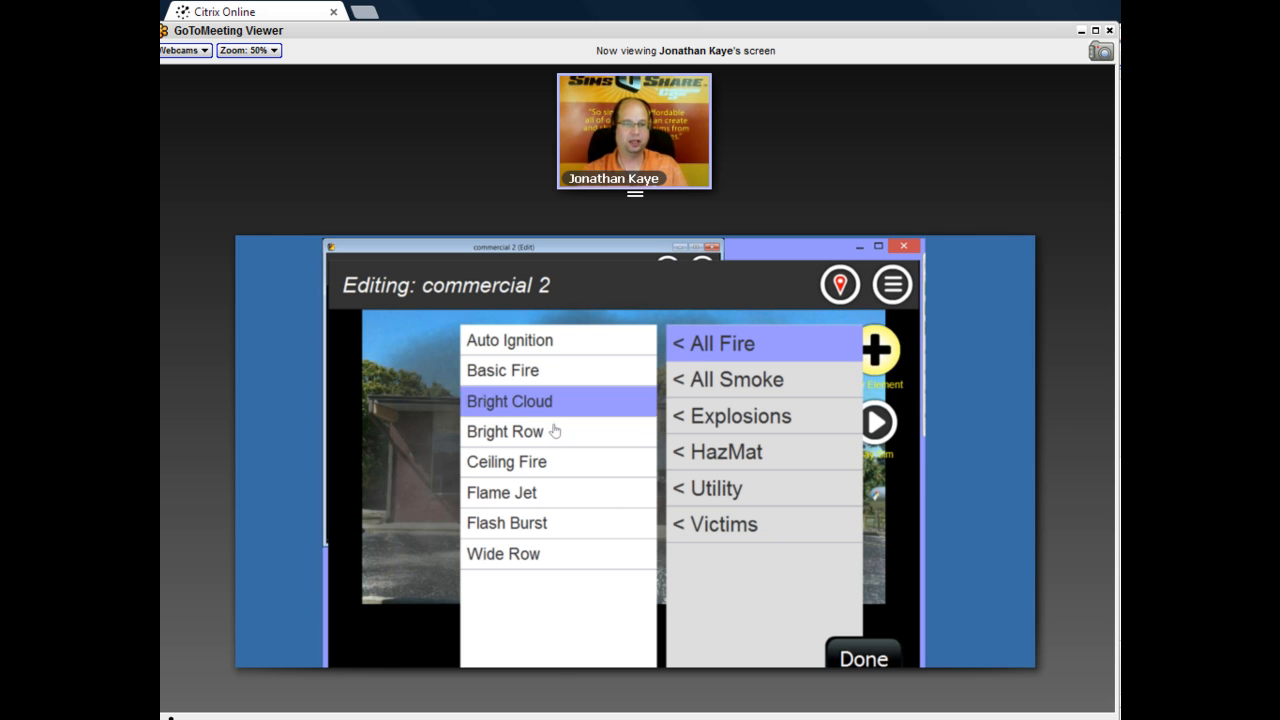
pyautogui.moveTo(655, 506); pyautogui.dragTo(712, 485)
pyautogui.moveTo(495, 641); pyautogui.dragTo(486, 643)
pyautogui.moveTo(687, 472); pyautogui.dragTo(678, 498)
pyautogui.click(372, 659)
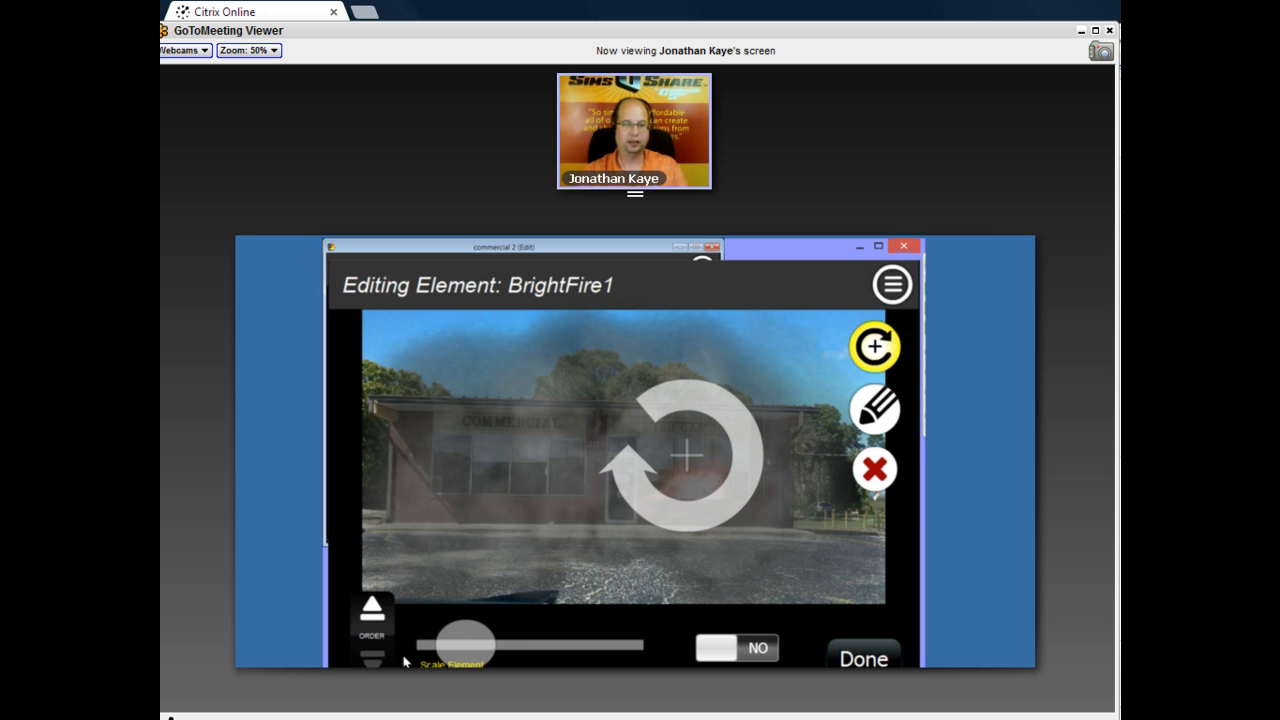
# Lower the fire element's opacity to about half and switch back to its move and scale controls.
pyautogui.click(875, 409)
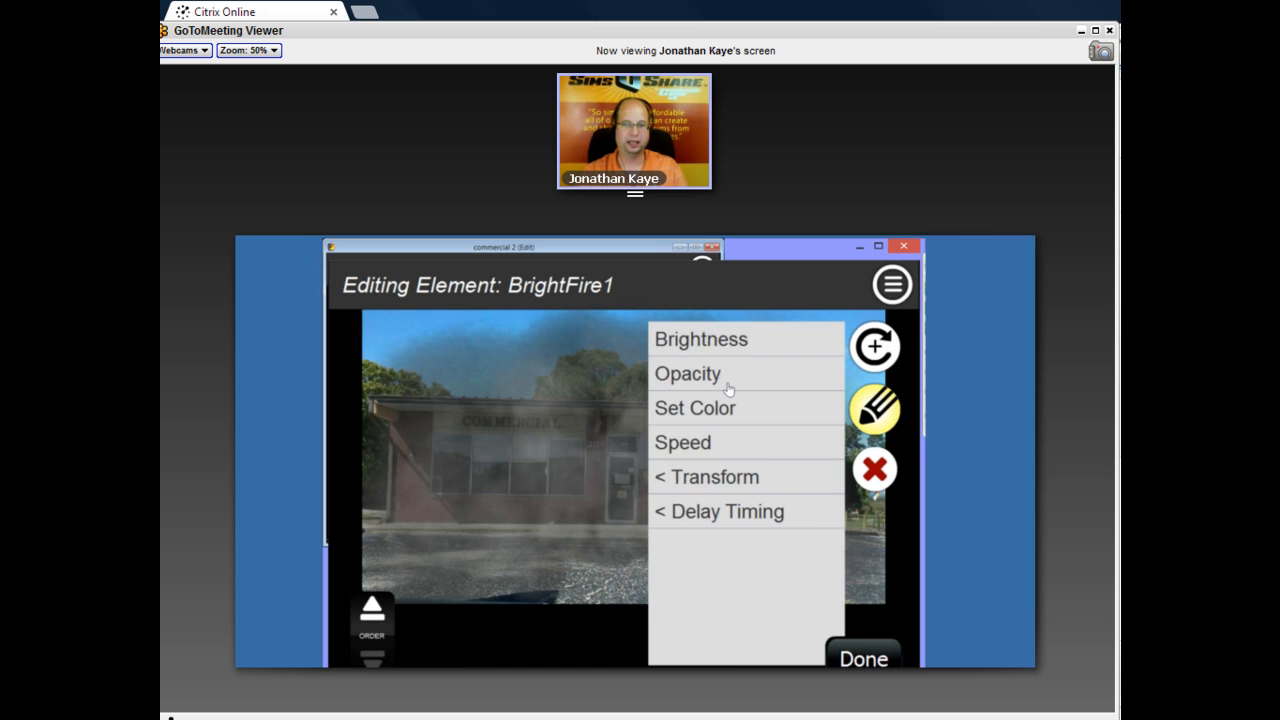
pyautogui.click(728, 389)
pyautogui.moveTo(600, 652); pyautogui.dragTo(520, 660)
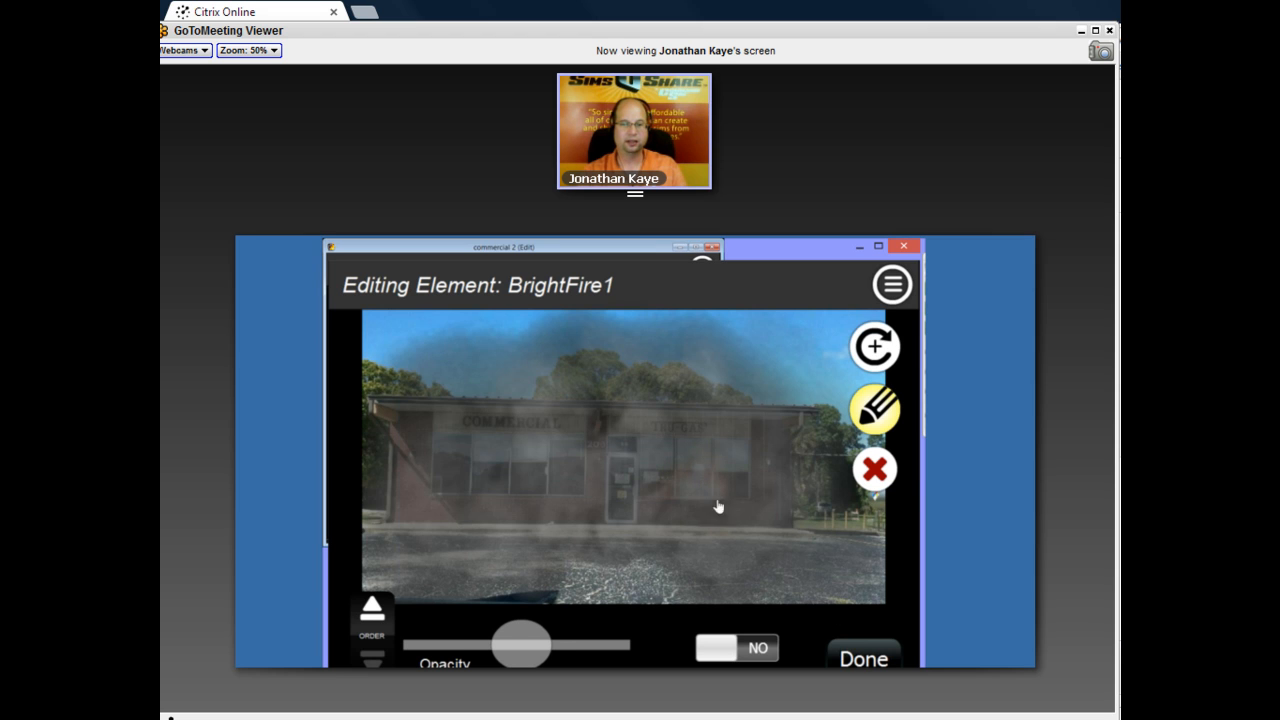
pyautogui.click(875, 350)
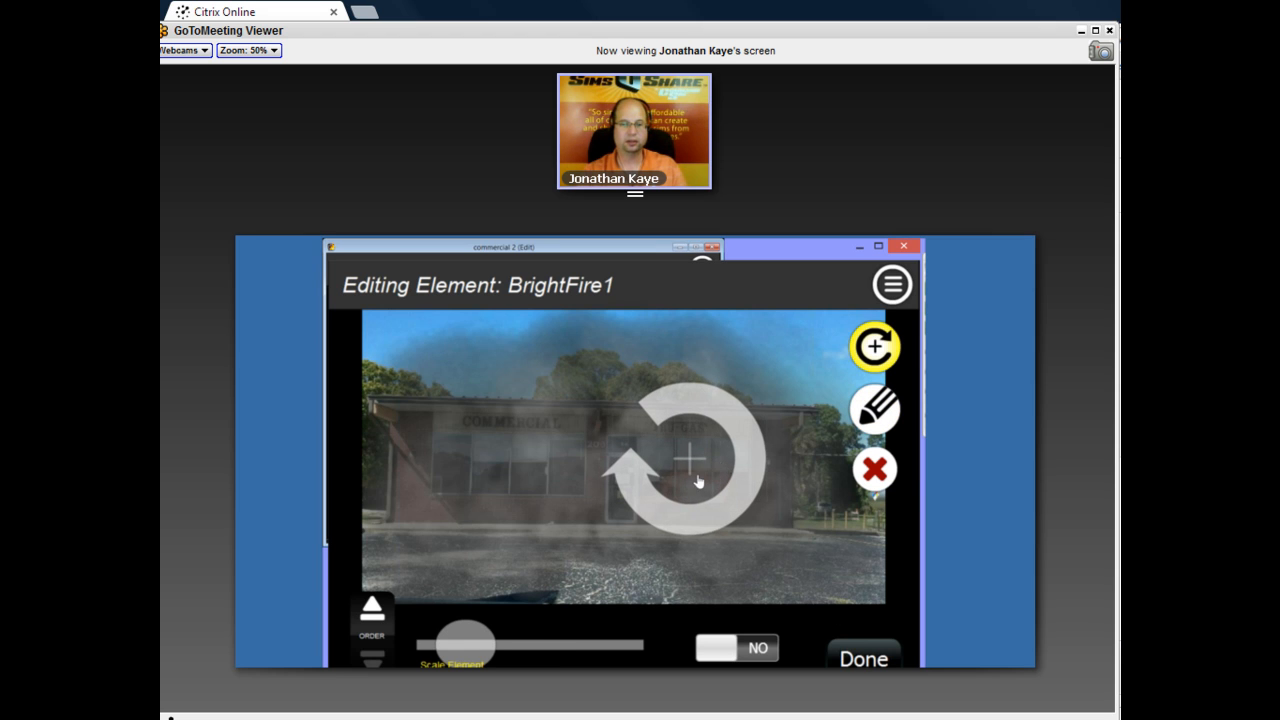
# Finish editing the fire element and create a new location named B with photo BK1 as its background.
pyautogui.click(860, 650)
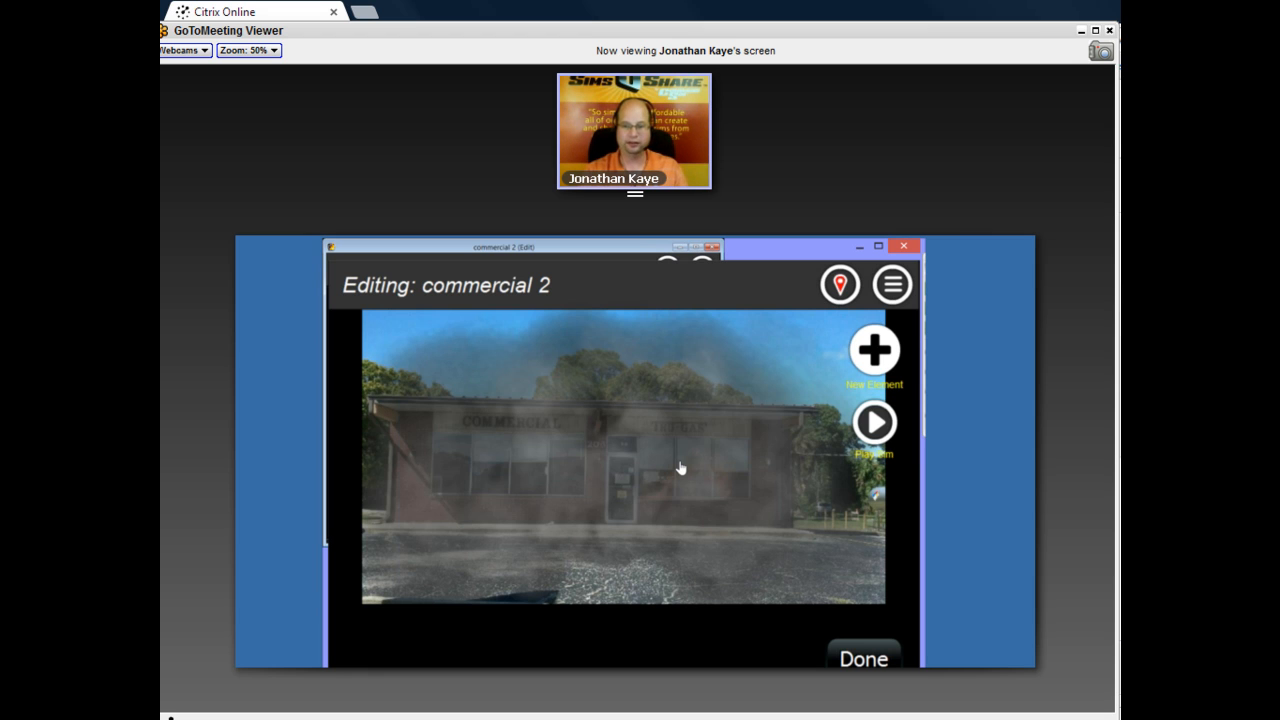
pyautogui.click(839, 292)
pyautogui.click(705, 364)
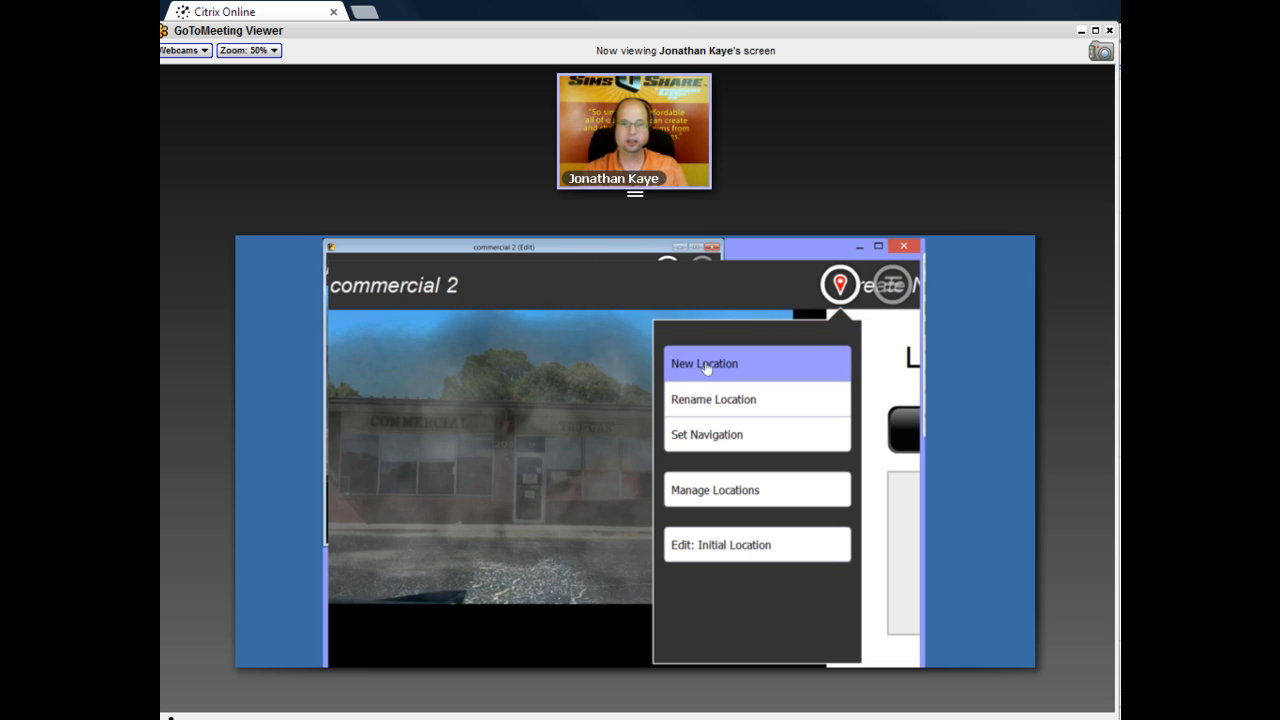
pyautogui.write('B')
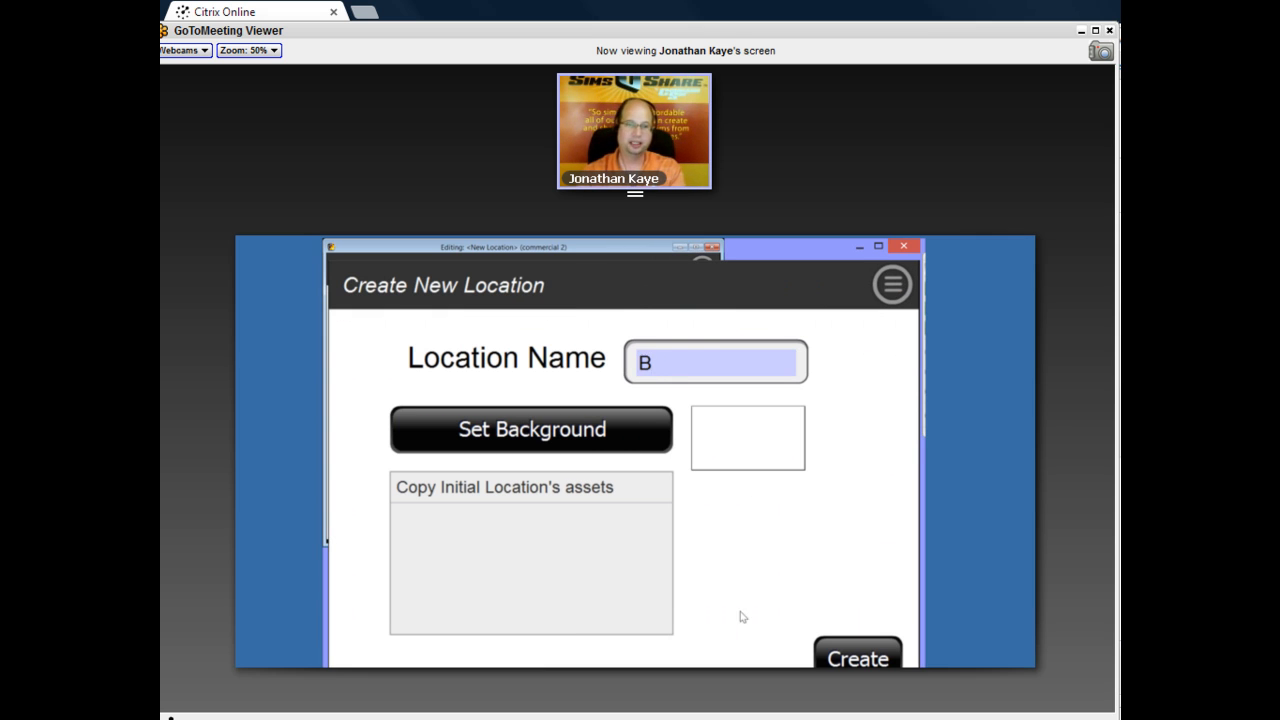
pyautogui.click(598, 433)
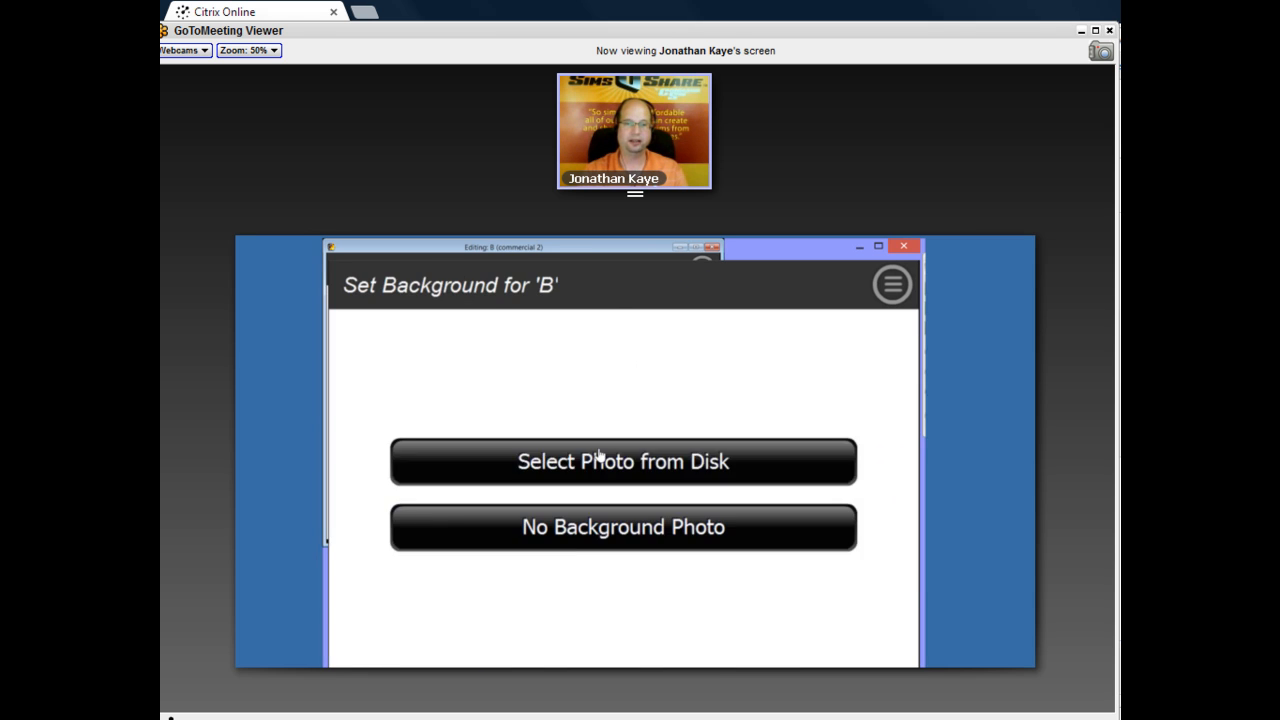
pyautogui.click(600, 458)
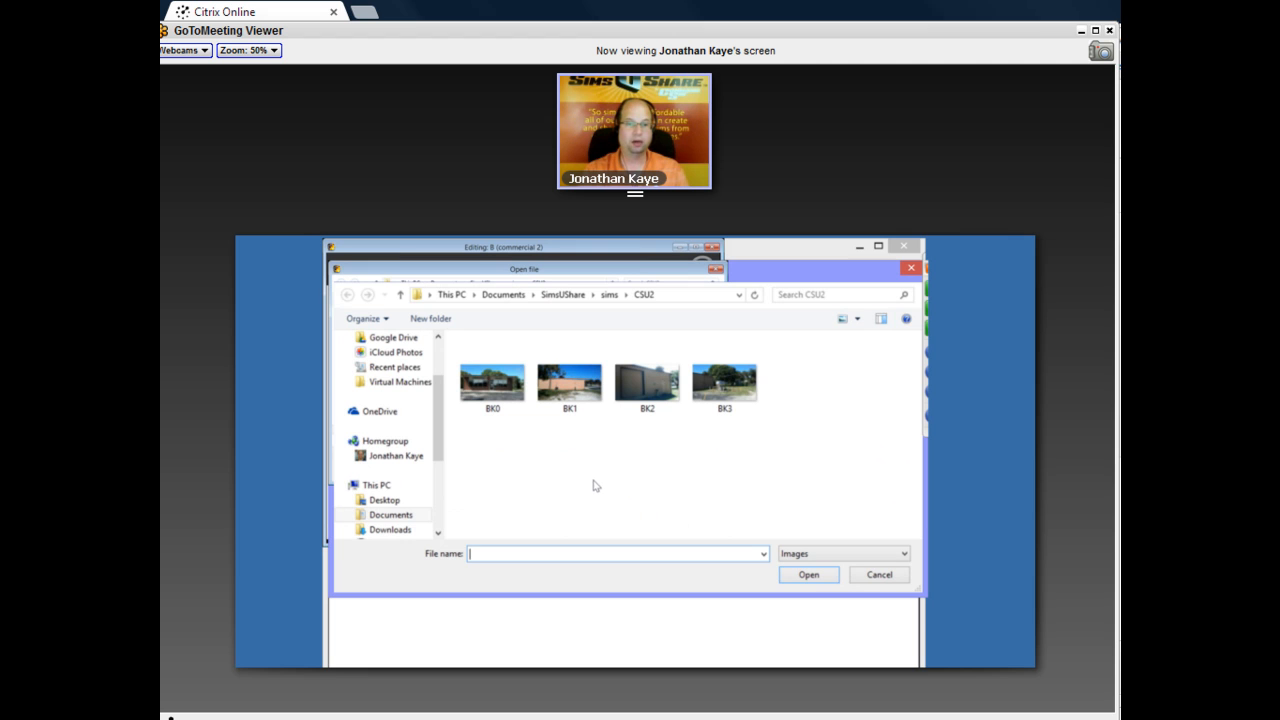
pyautogui.click(572, 404)
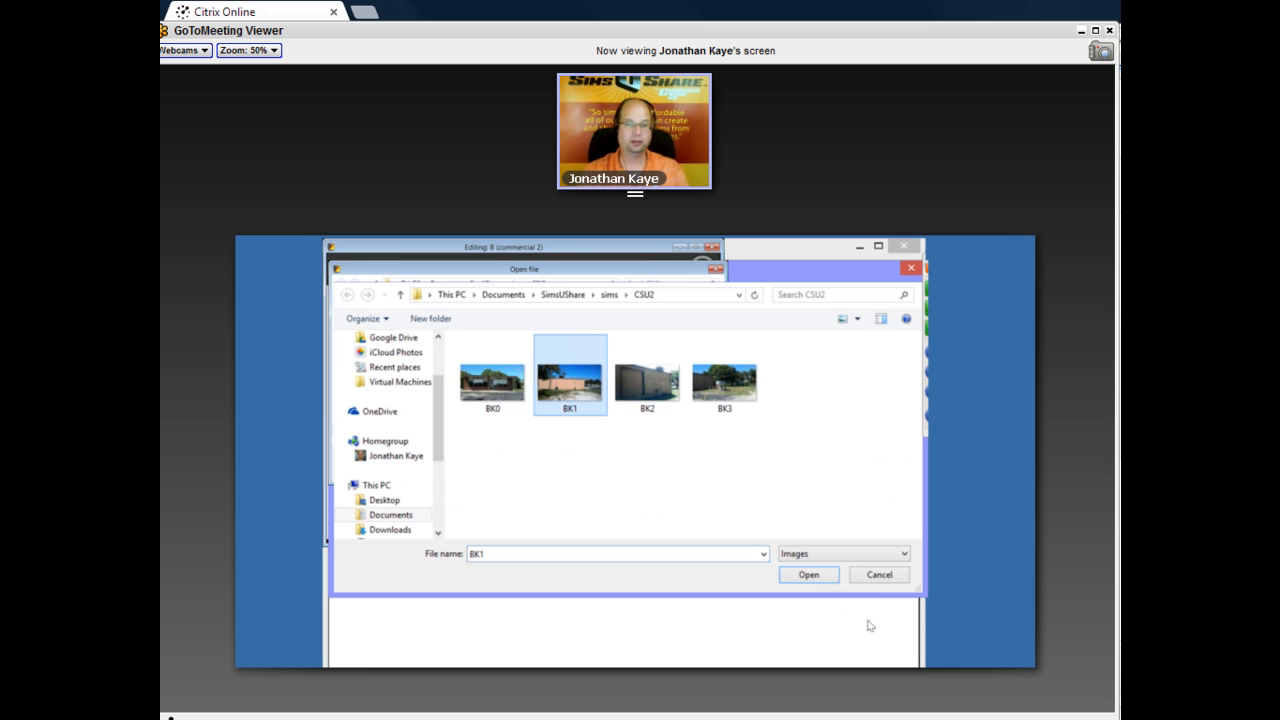
pyautogui.click(810, 574)
pyautogui.click(846, 645)
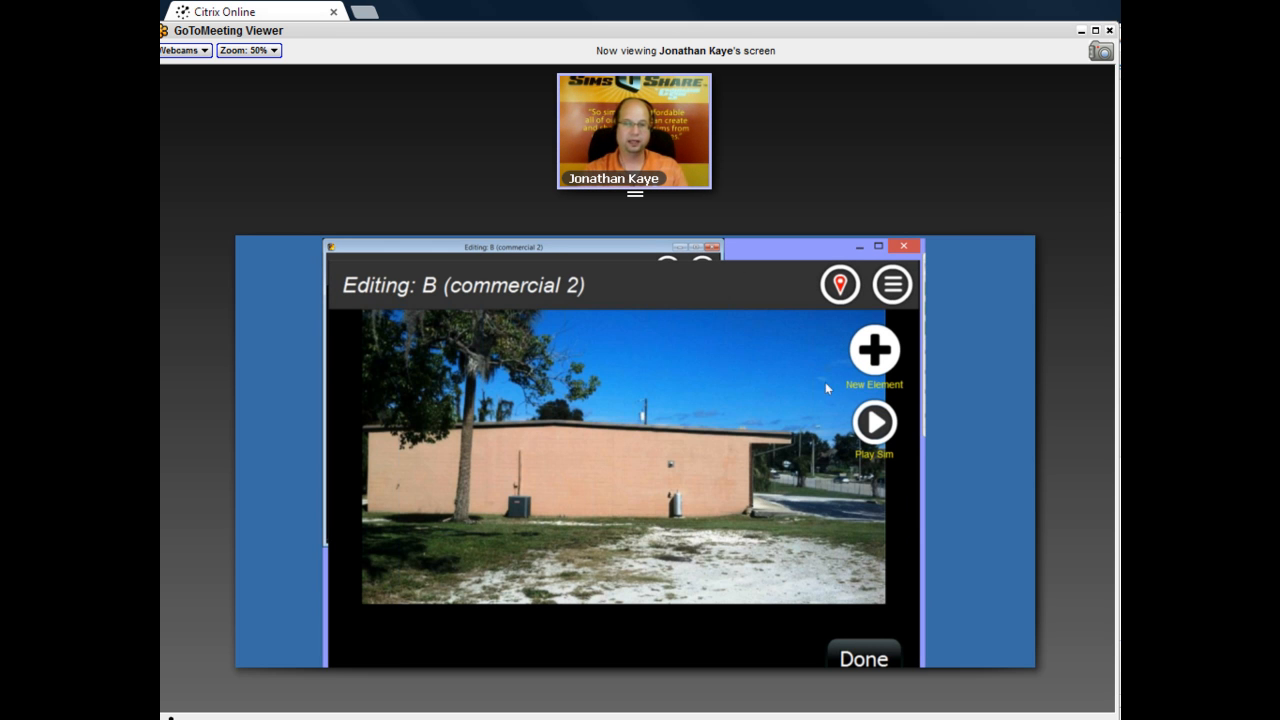
# Create another location named C in the sim, using photo BK2 from disk as its background.
pyautogui.click(835, 297)
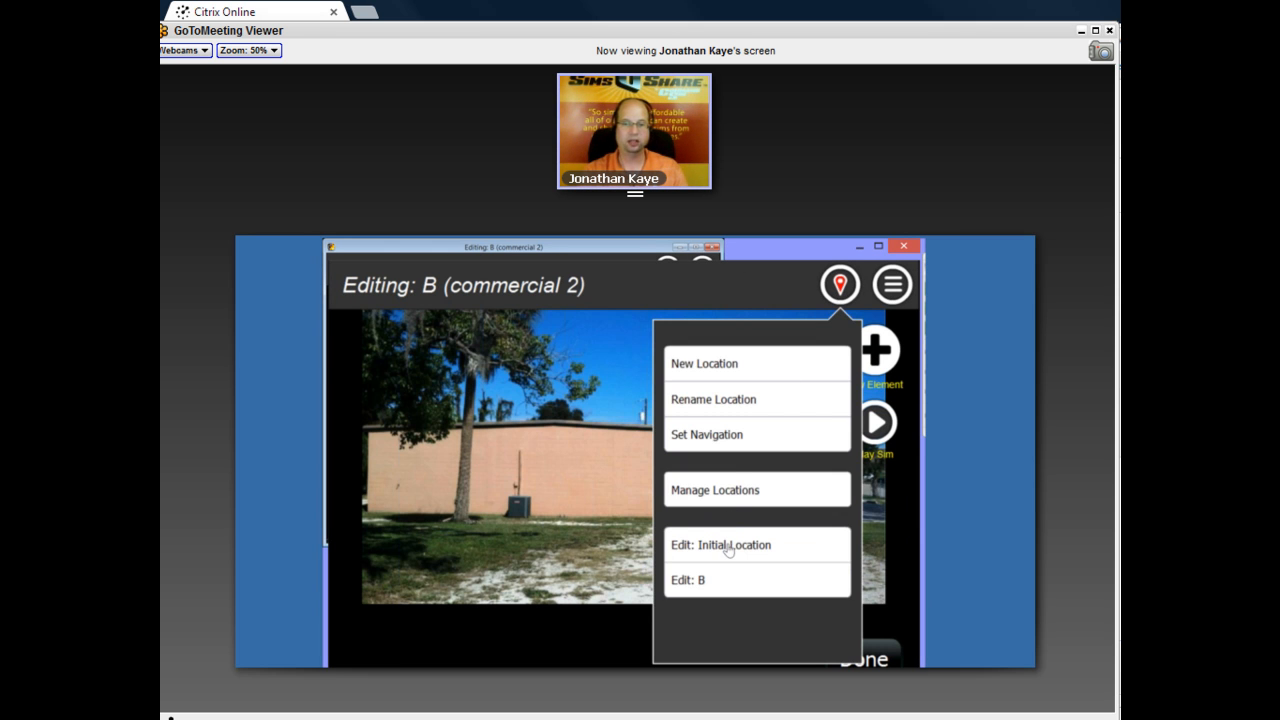
pyautogui.click(732, 365)
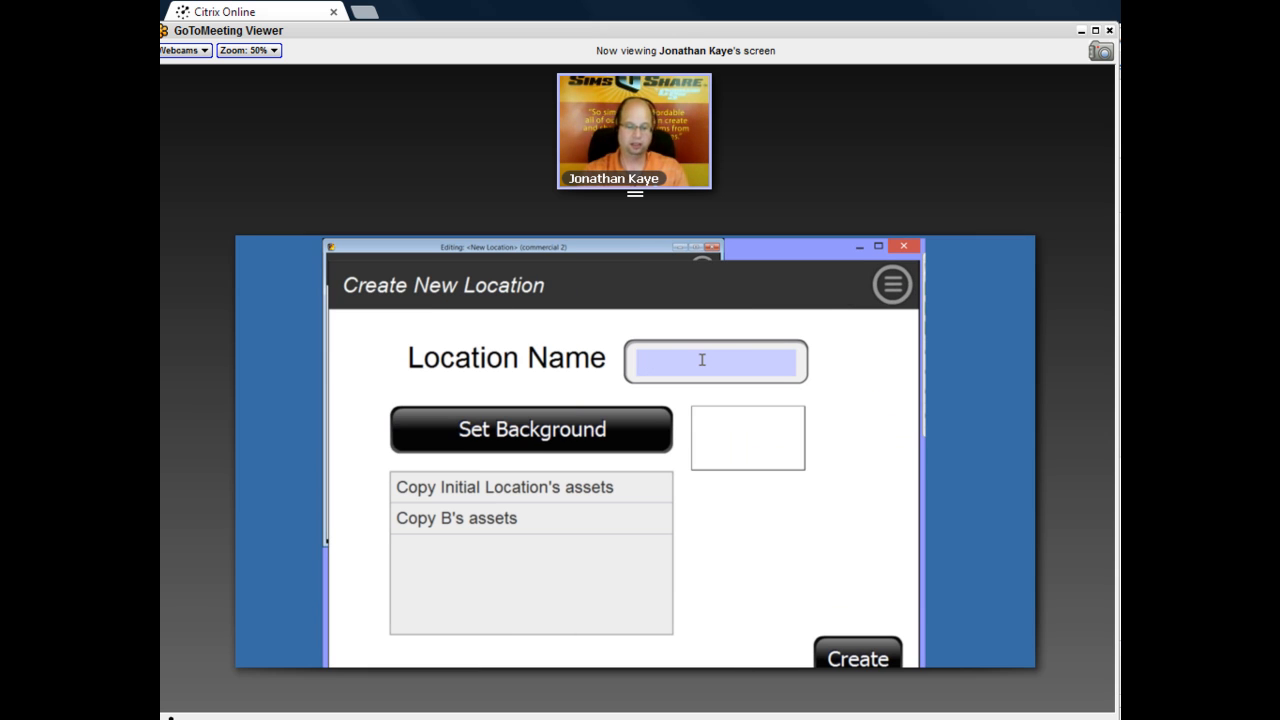
pyautogui.write('C')
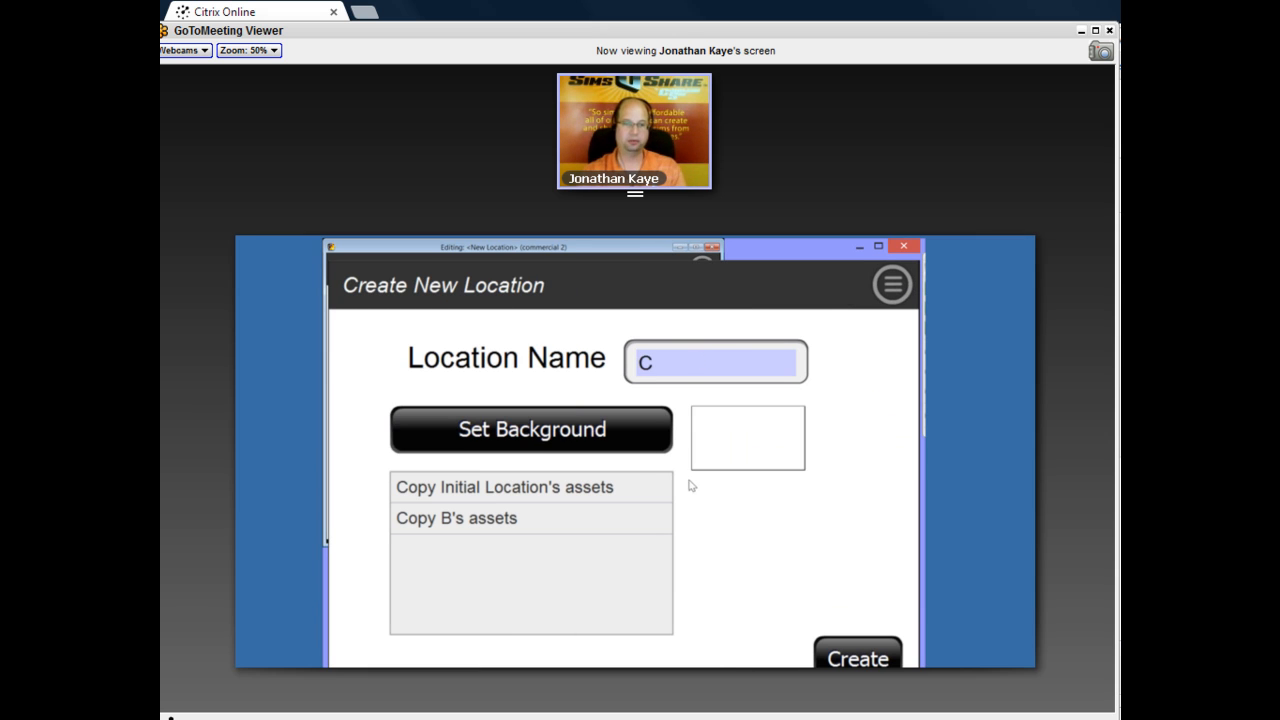
pyautogui.click(598, 438)
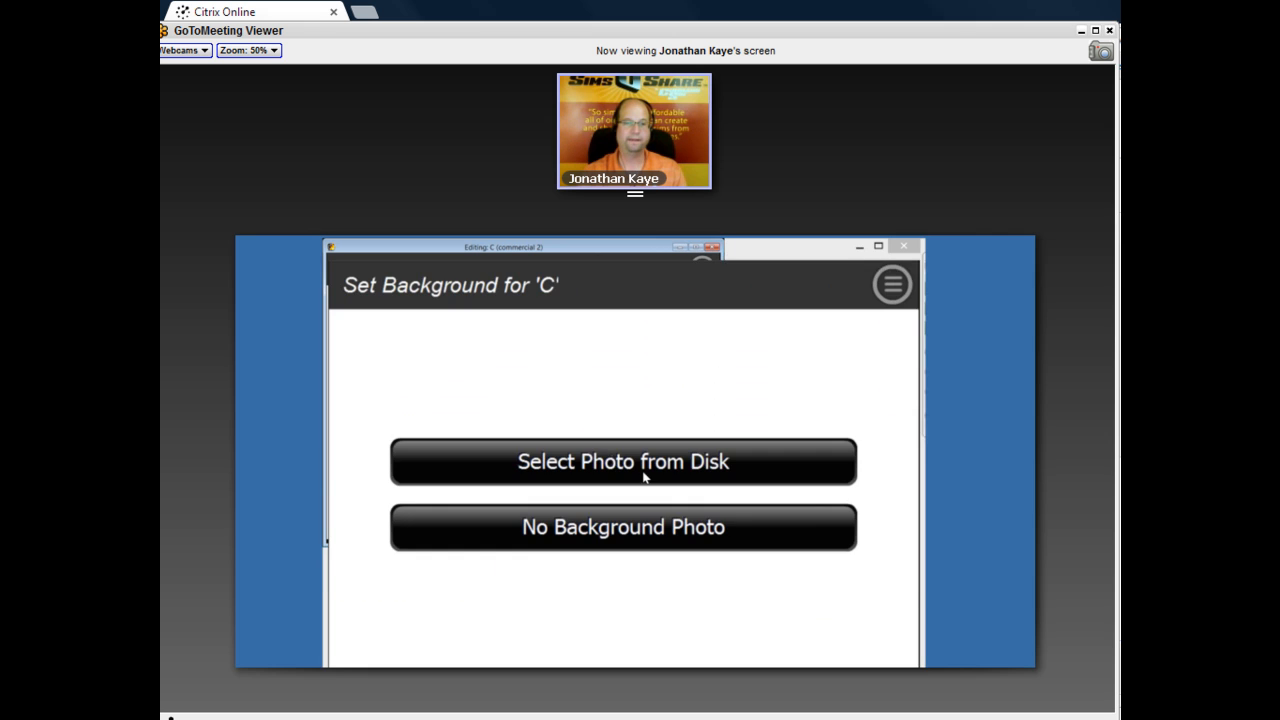
pyautogui.click(643, 474)
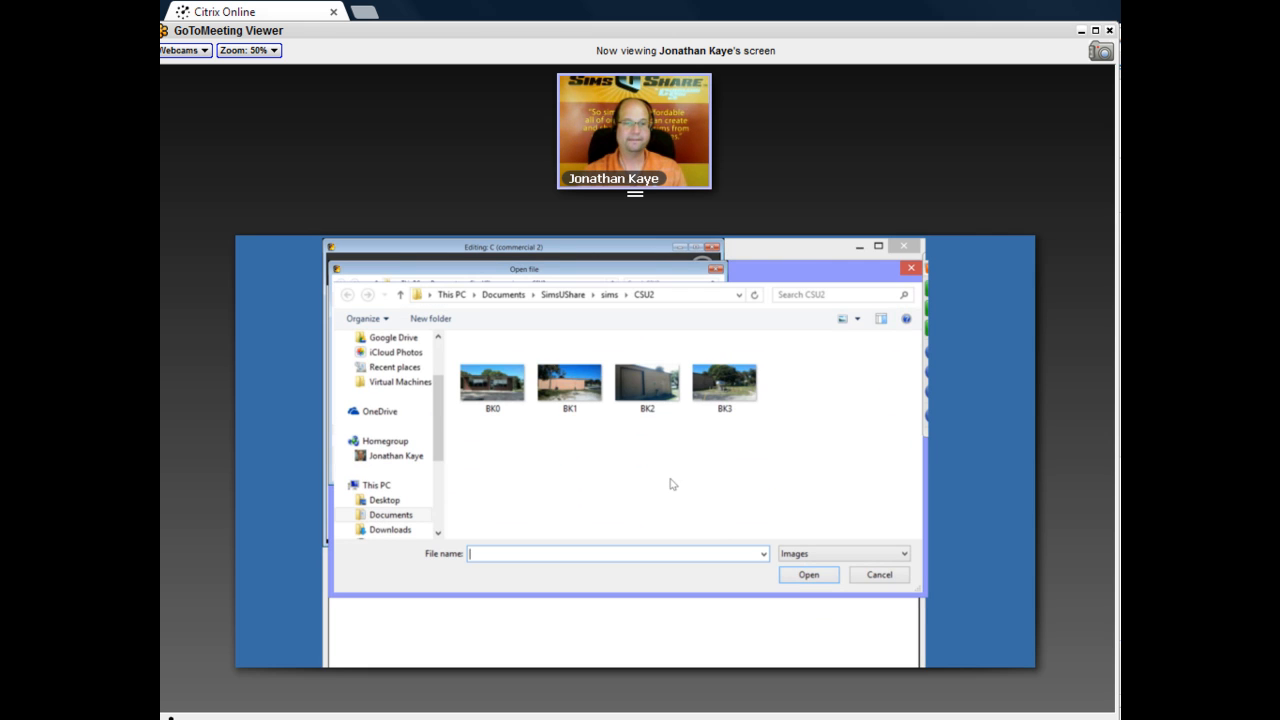
pyautogui.click(645, 389)
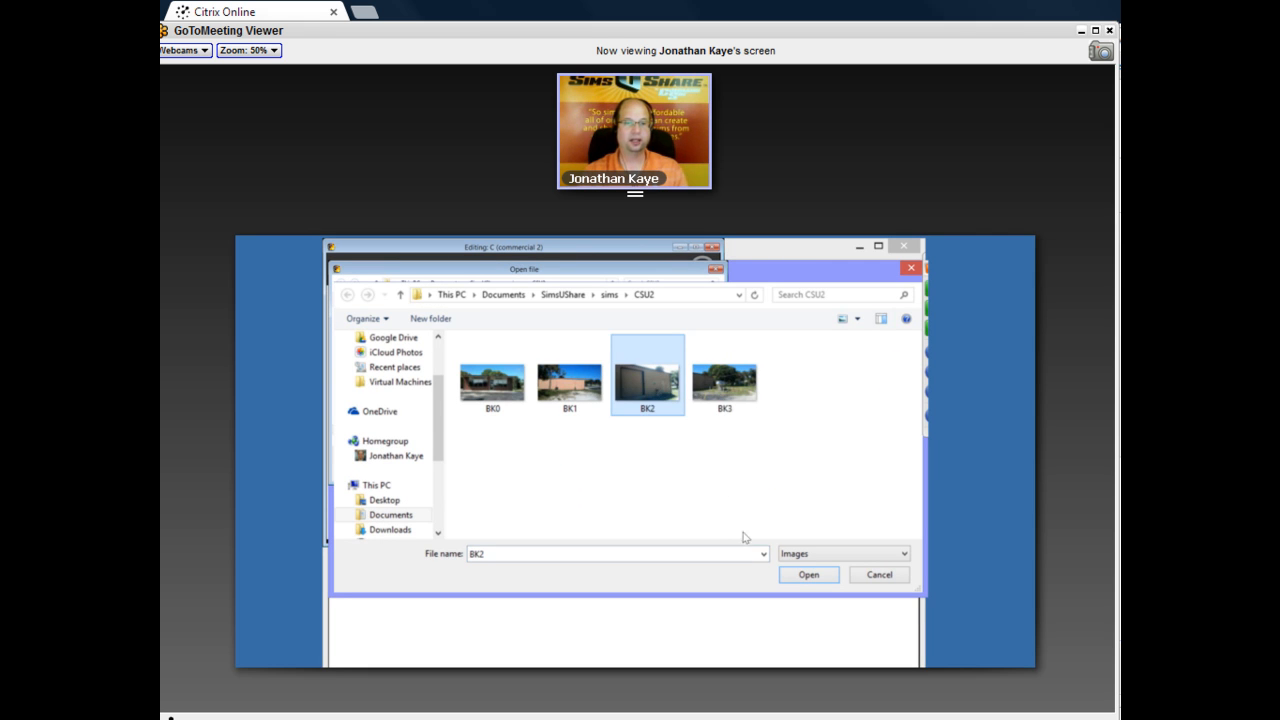
pyautogui.click(812, 577)
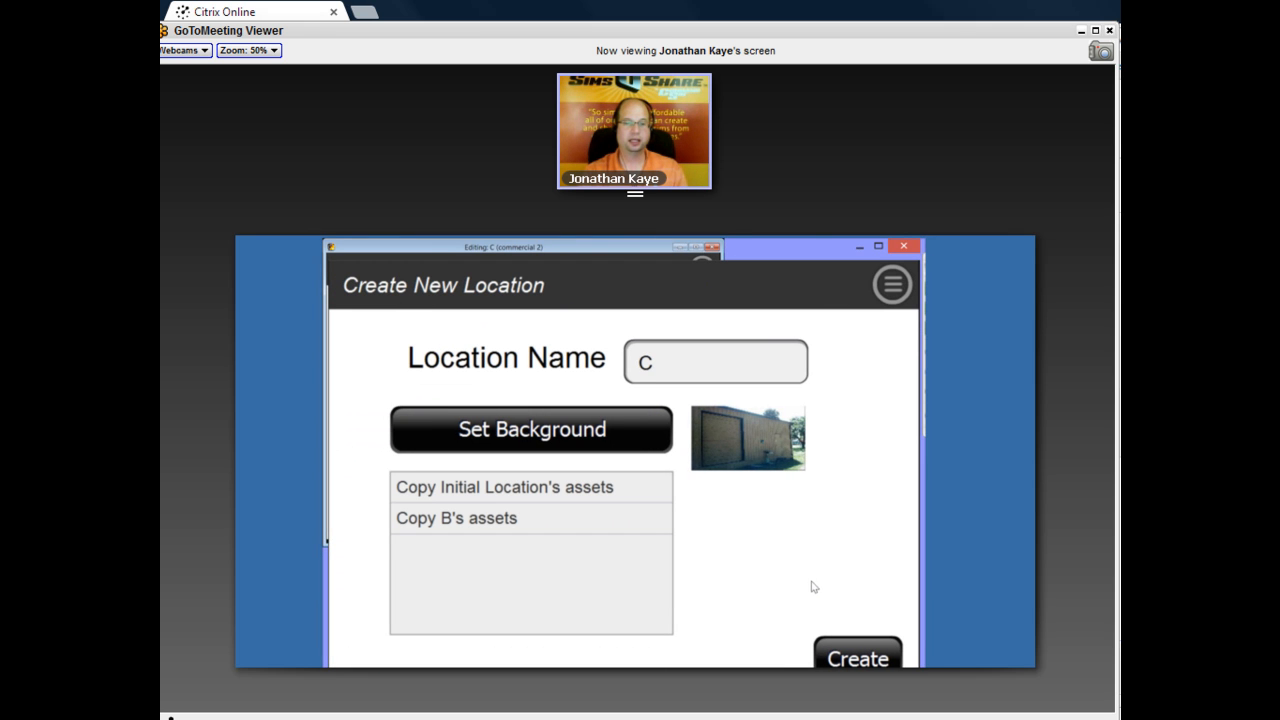
pyautogui.click(846, 653)
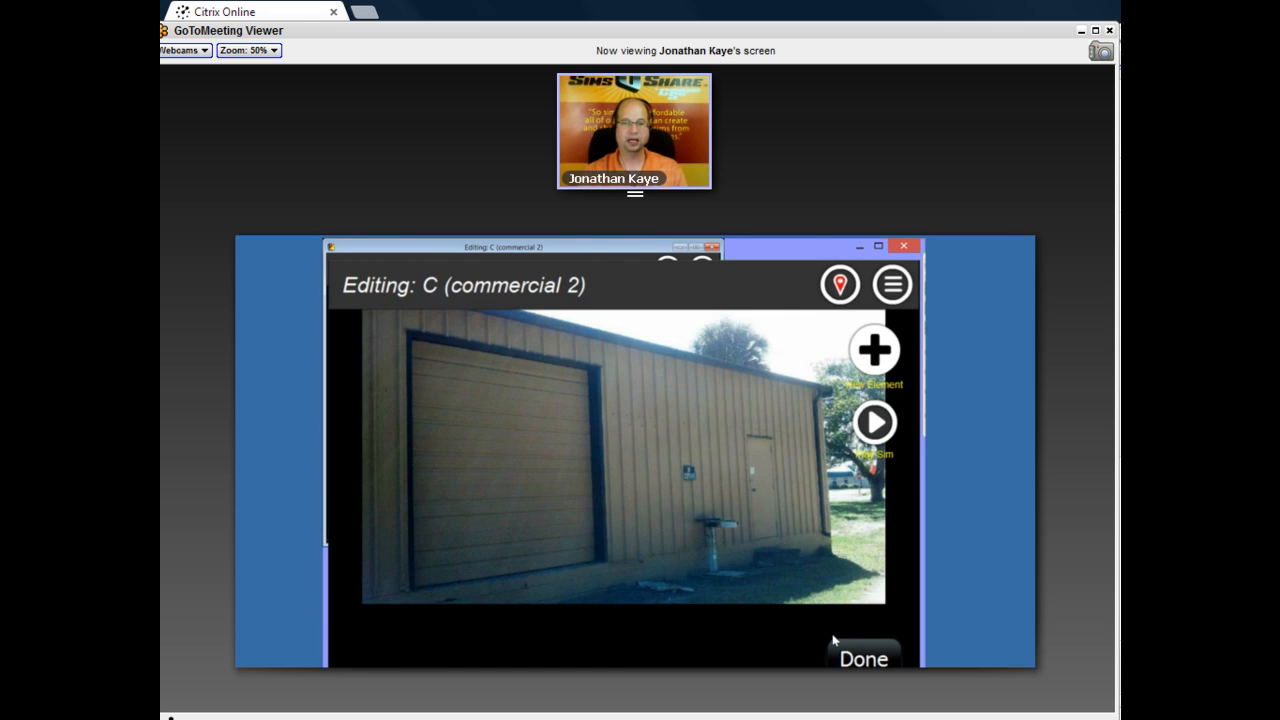
# Create a new location named D with photo BK3 from disk as its background.
pyautogui.click(857, 352)
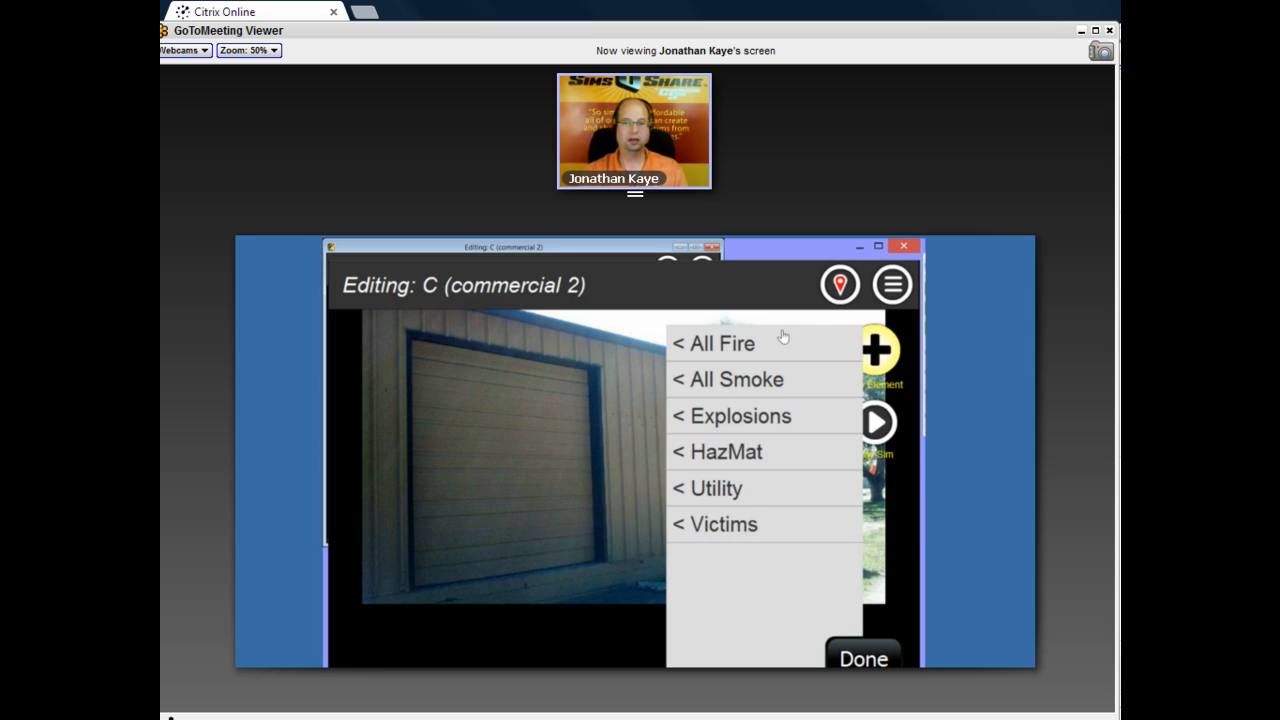
pyautogui.click(830, 299)
pyautogui.click(738, 369)
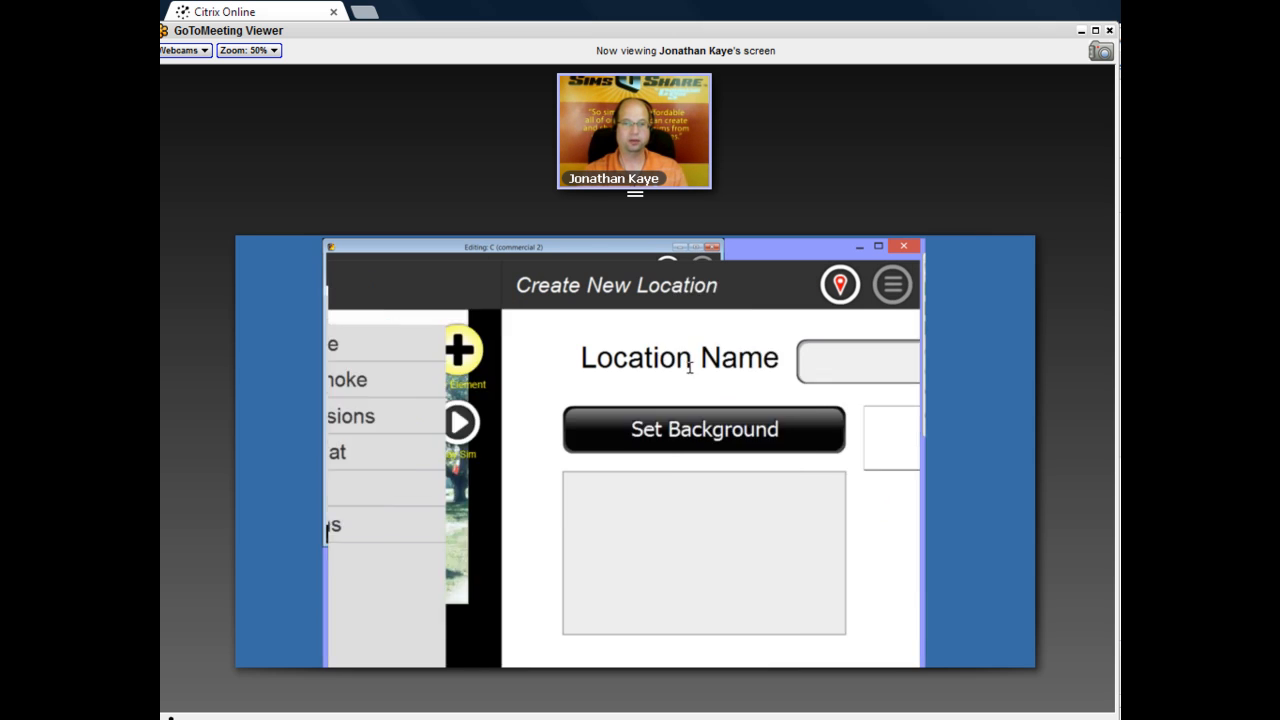
pyautogui.write('D')
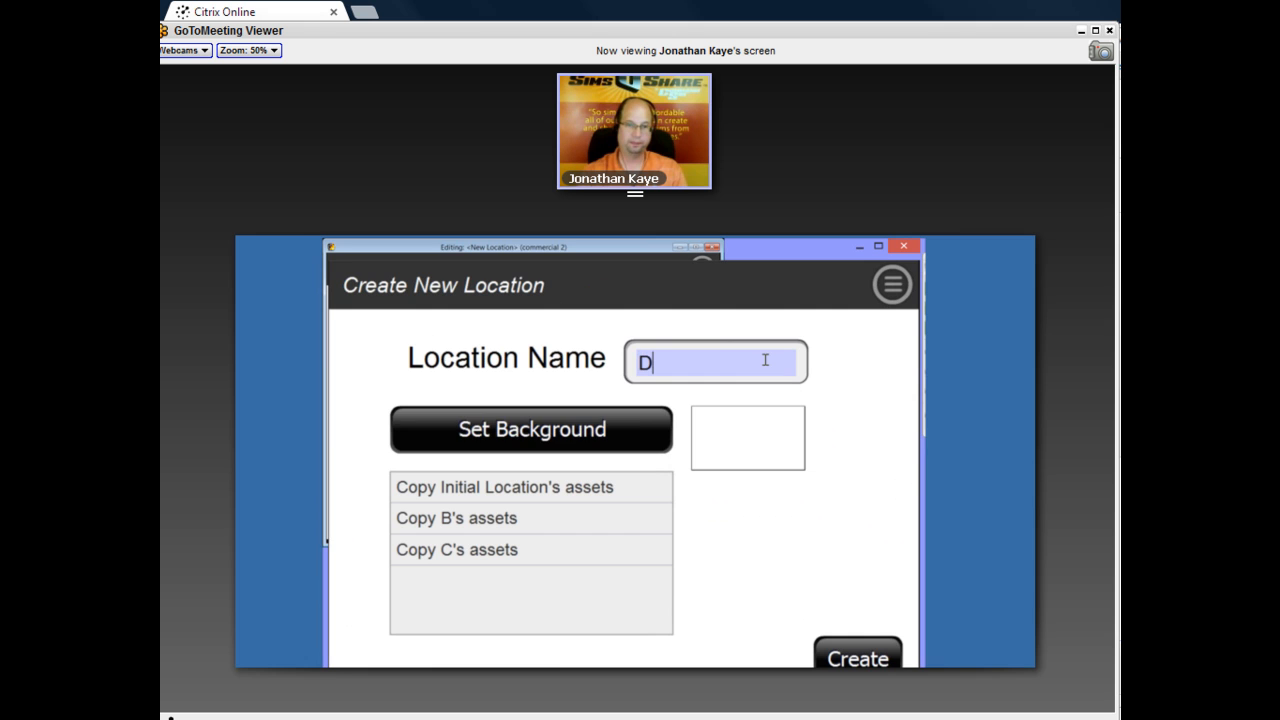
pyautogui.click(632, 431)
pyautogui.click(623, 461)
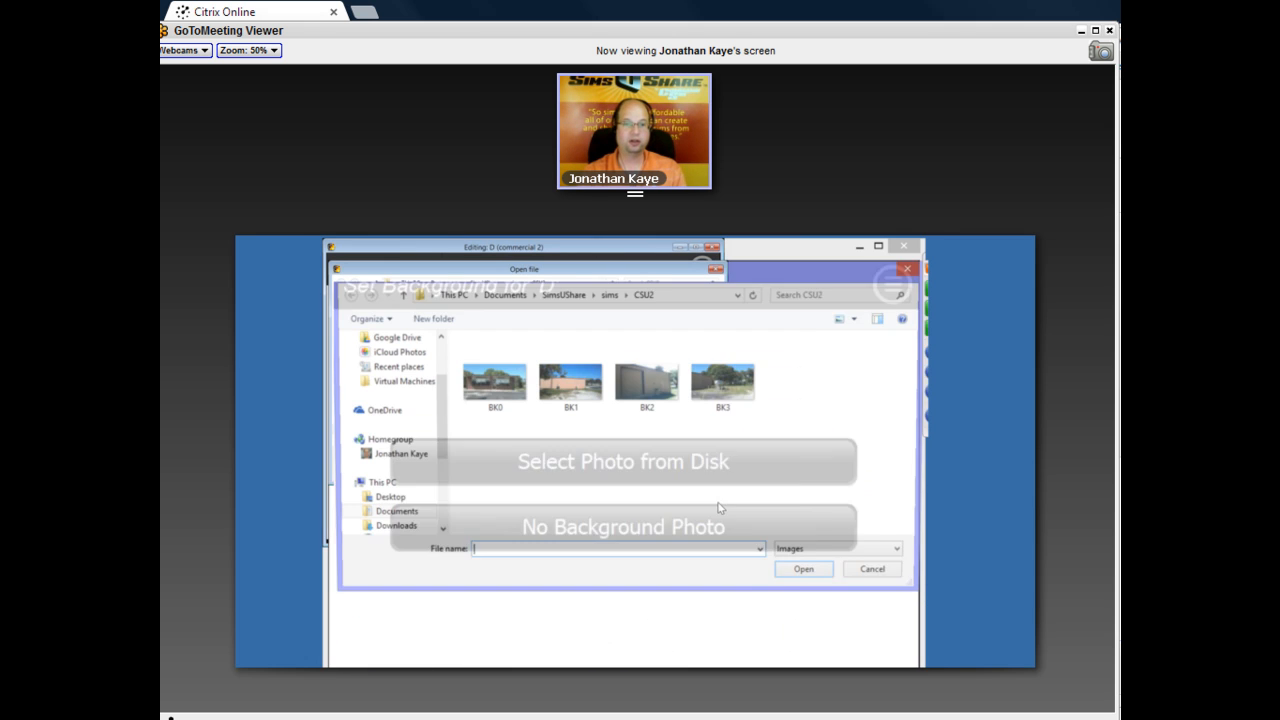
pyautogui.click(727, 389)
pyautogui.click(781, 575)
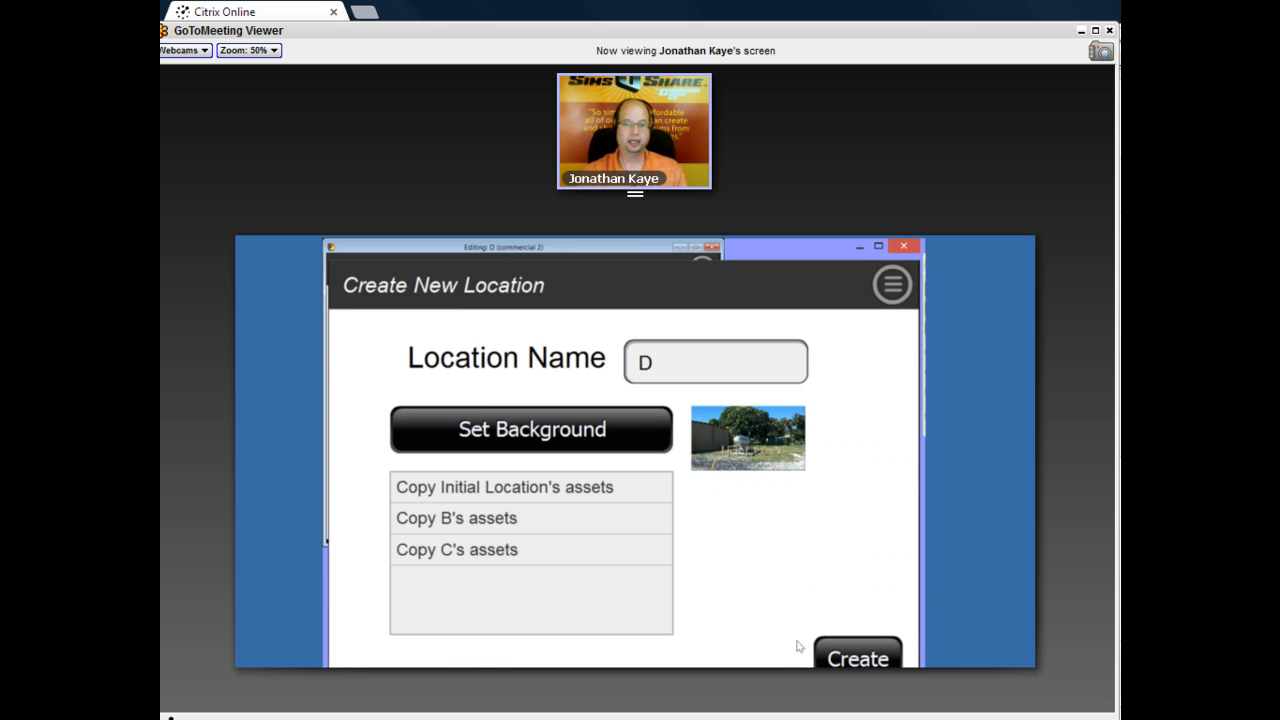
pyautogui.click(659, 501)
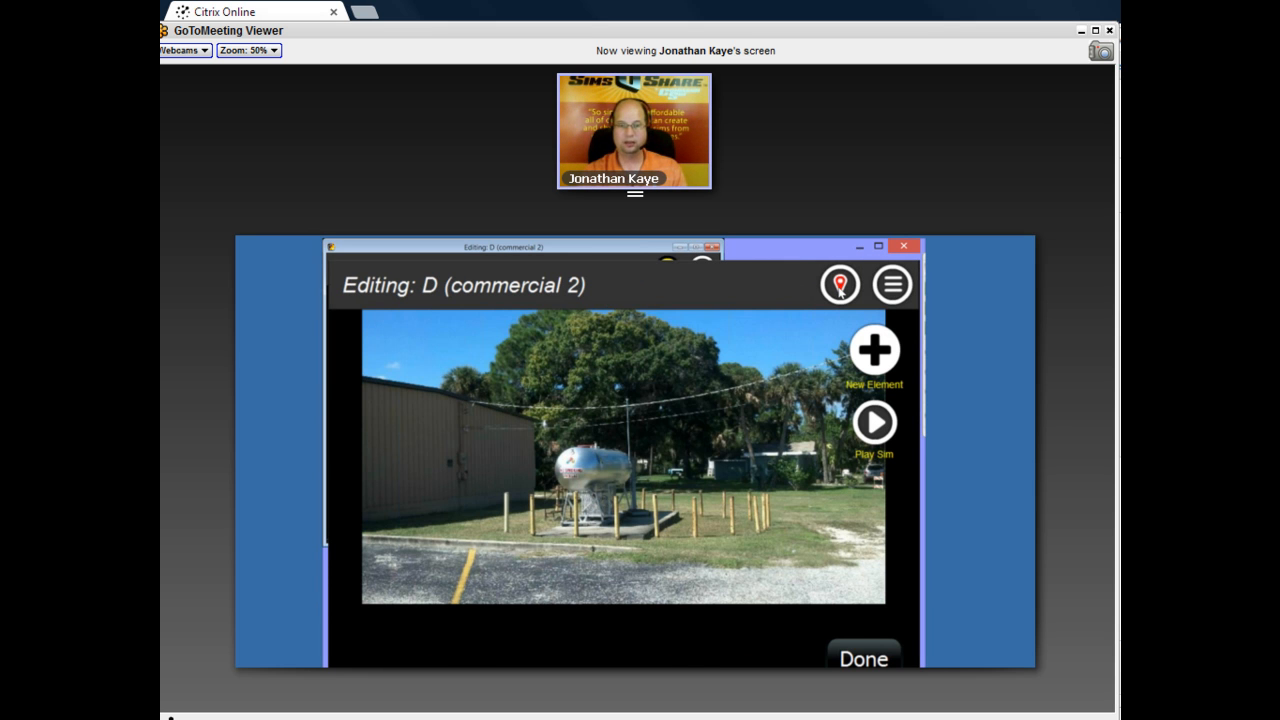
# Check the sim's location list and switch from location D to editing Initial Location.
pyautogui.click(840, 286)
pyautogui.scroll(-1, 760, 555)
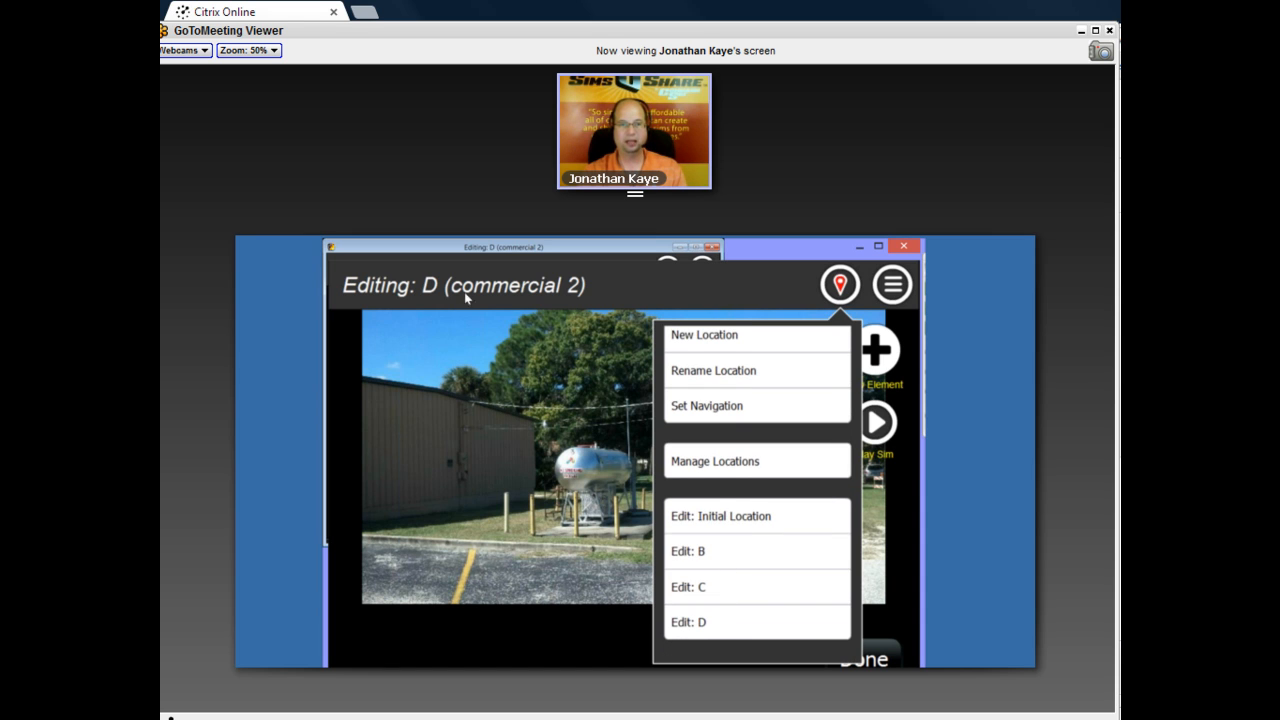
pyautogui.click(490, 350)
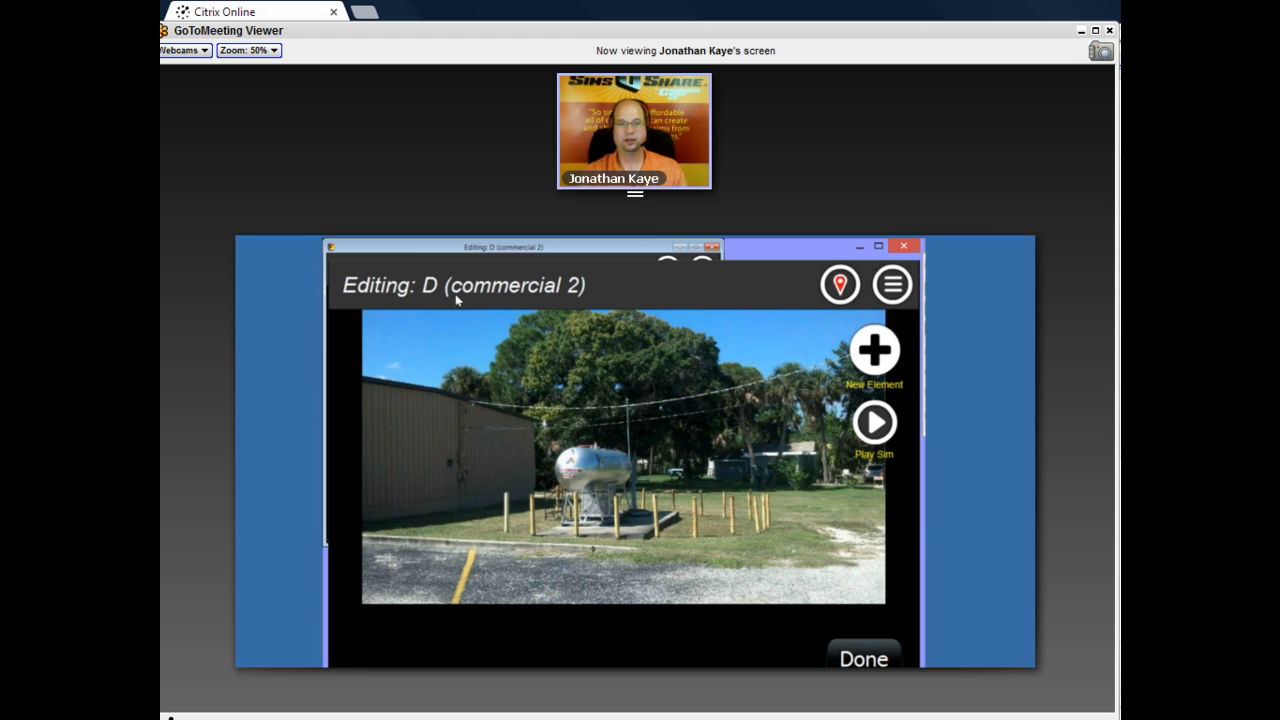
pyautogui.click(838, 286)
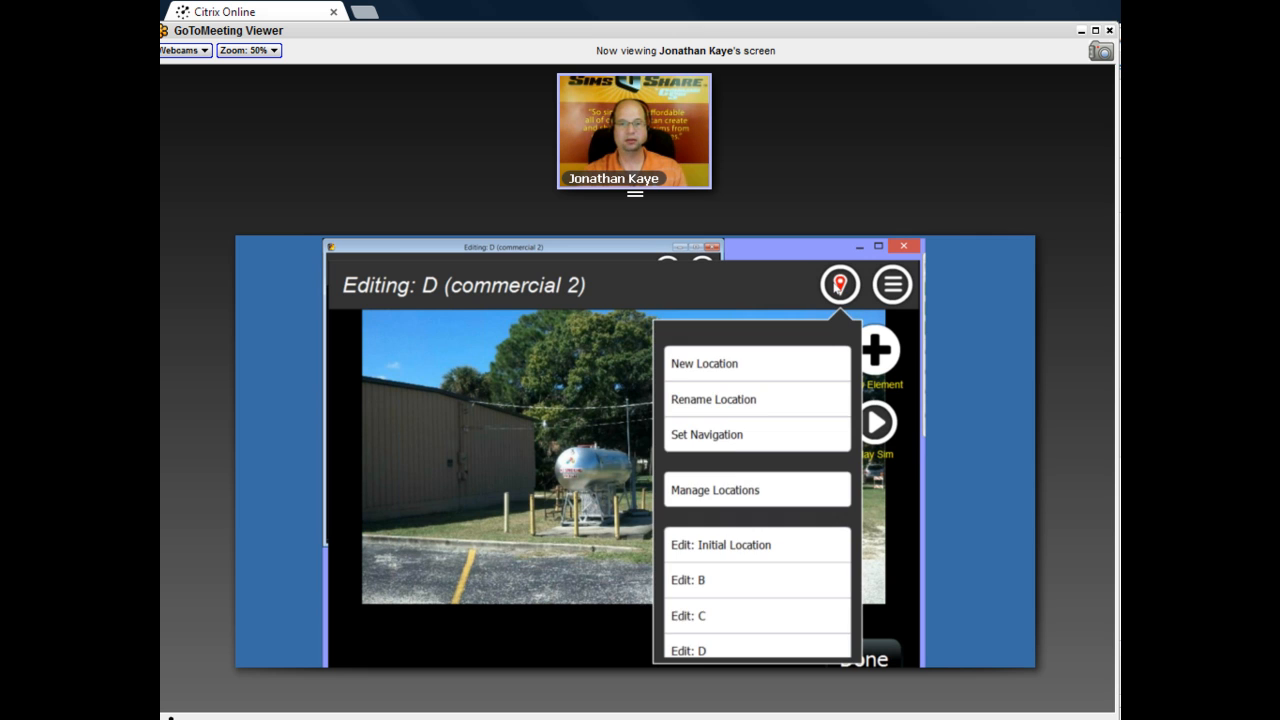
pyautogui.click(735, 543)
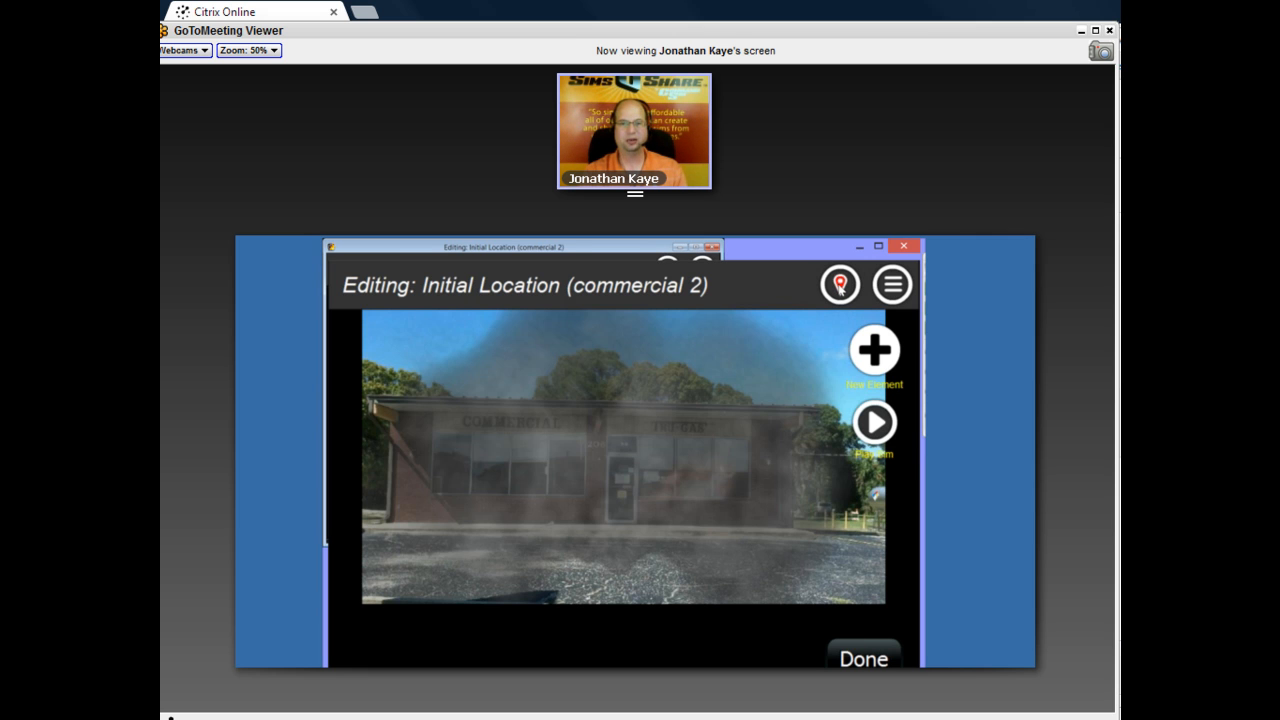
# Rename Initial Location to A.
pyautogui.click(840, 287)
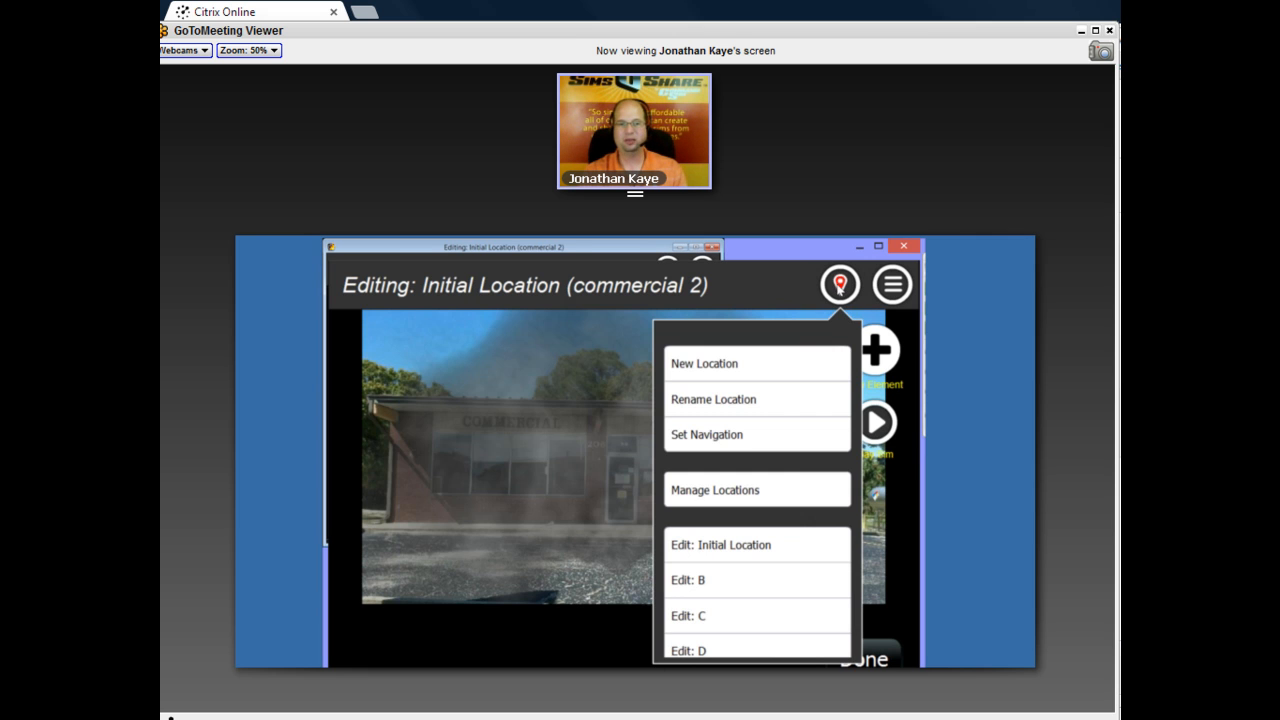
pyautogui.click(713, 399)
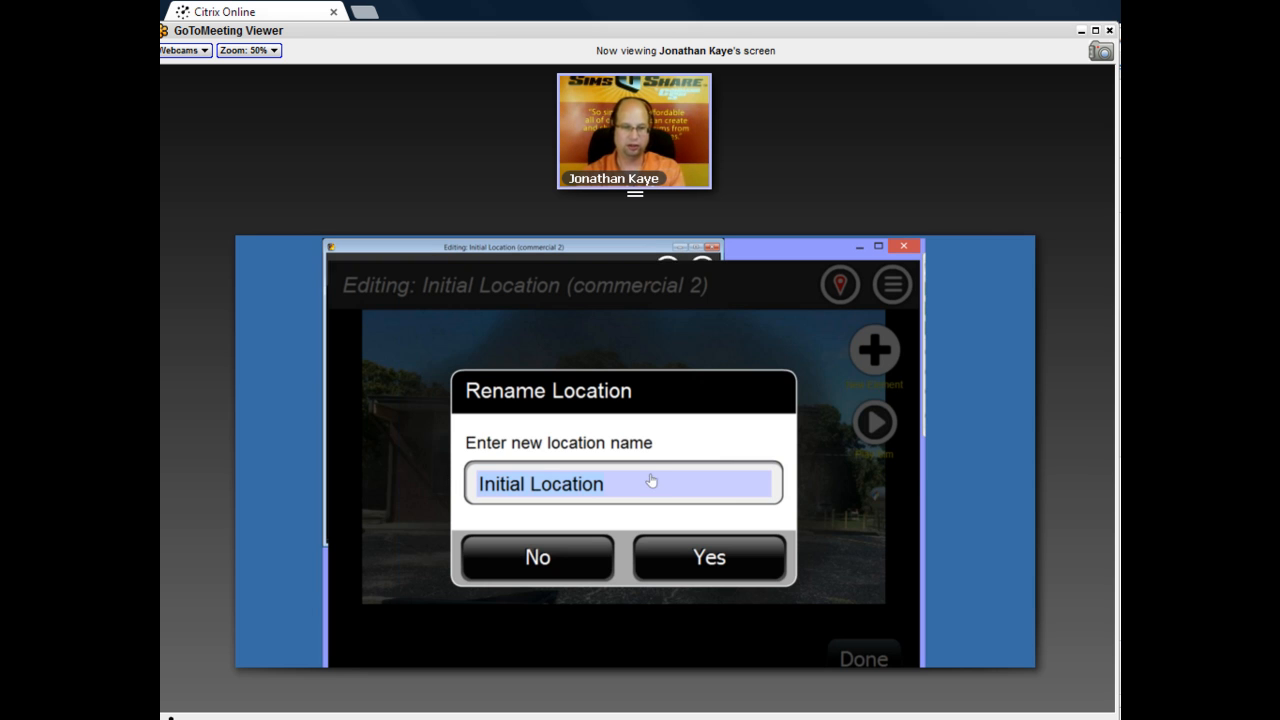
pyautogui.click(575, 557)
pyautogui.click(846, 294)
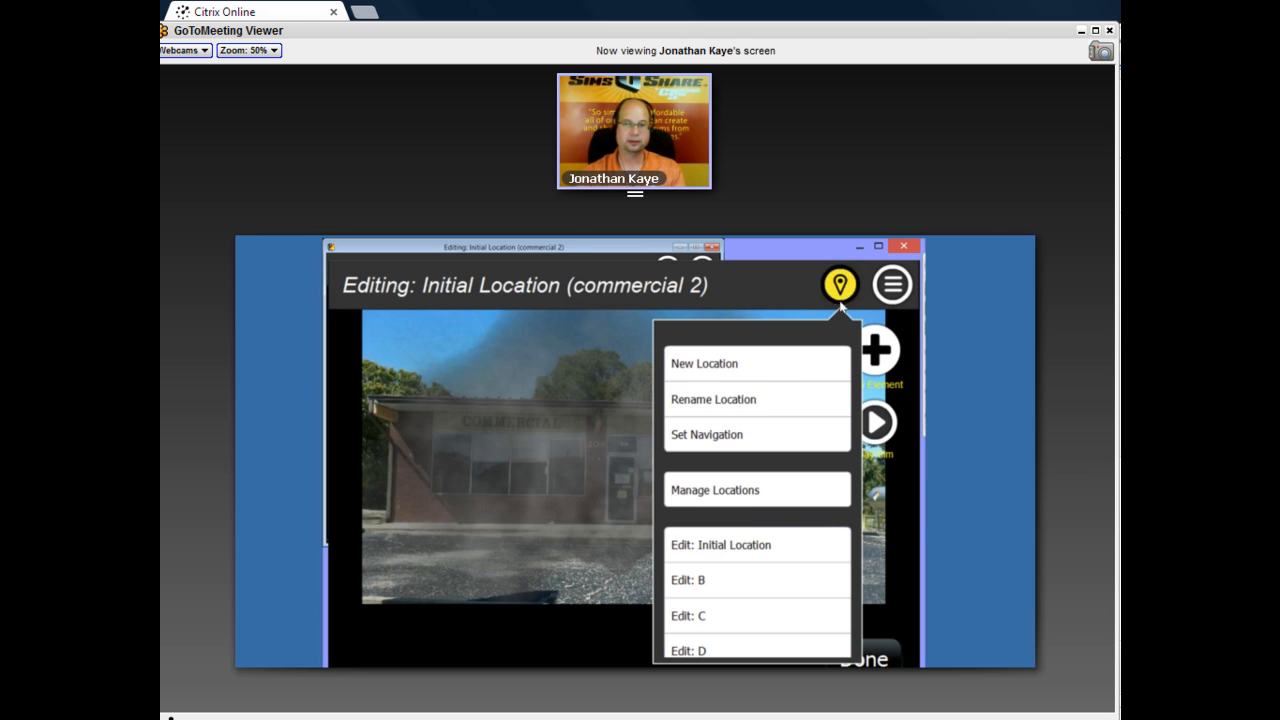
pyautogui.click(752, 399)
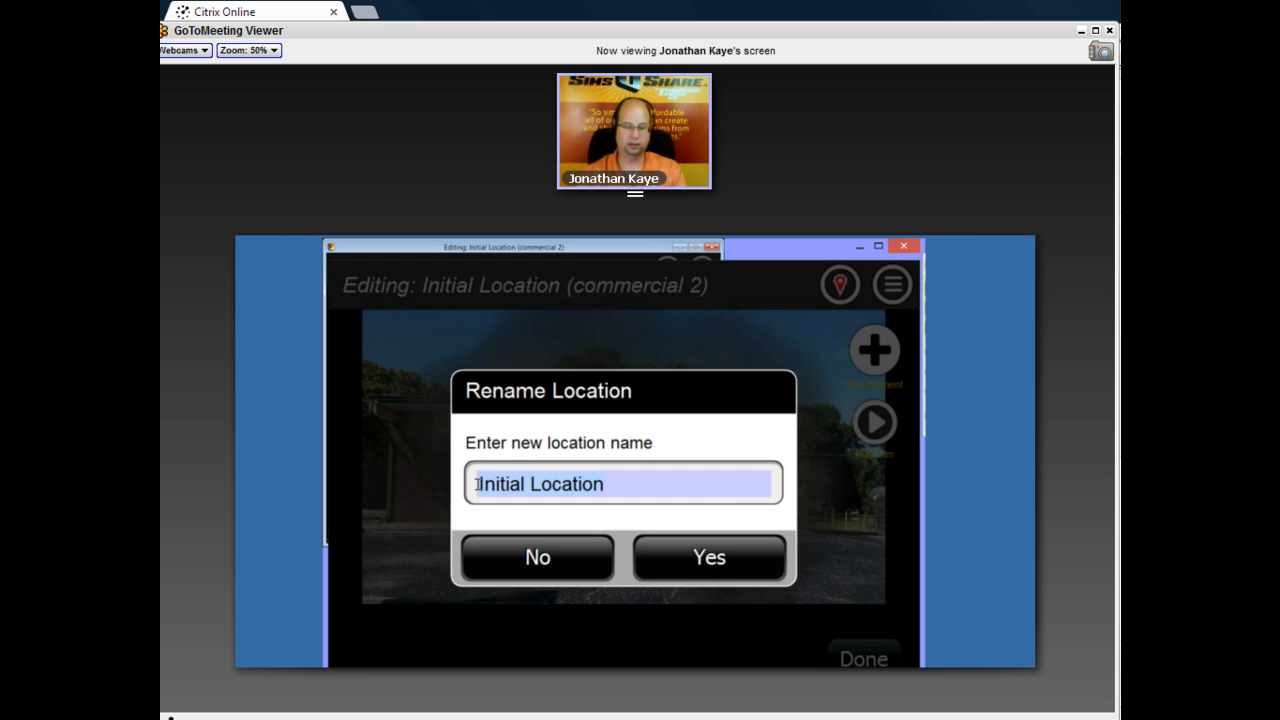
pyautogui.write('A')
pyautogui.click(732, 574)
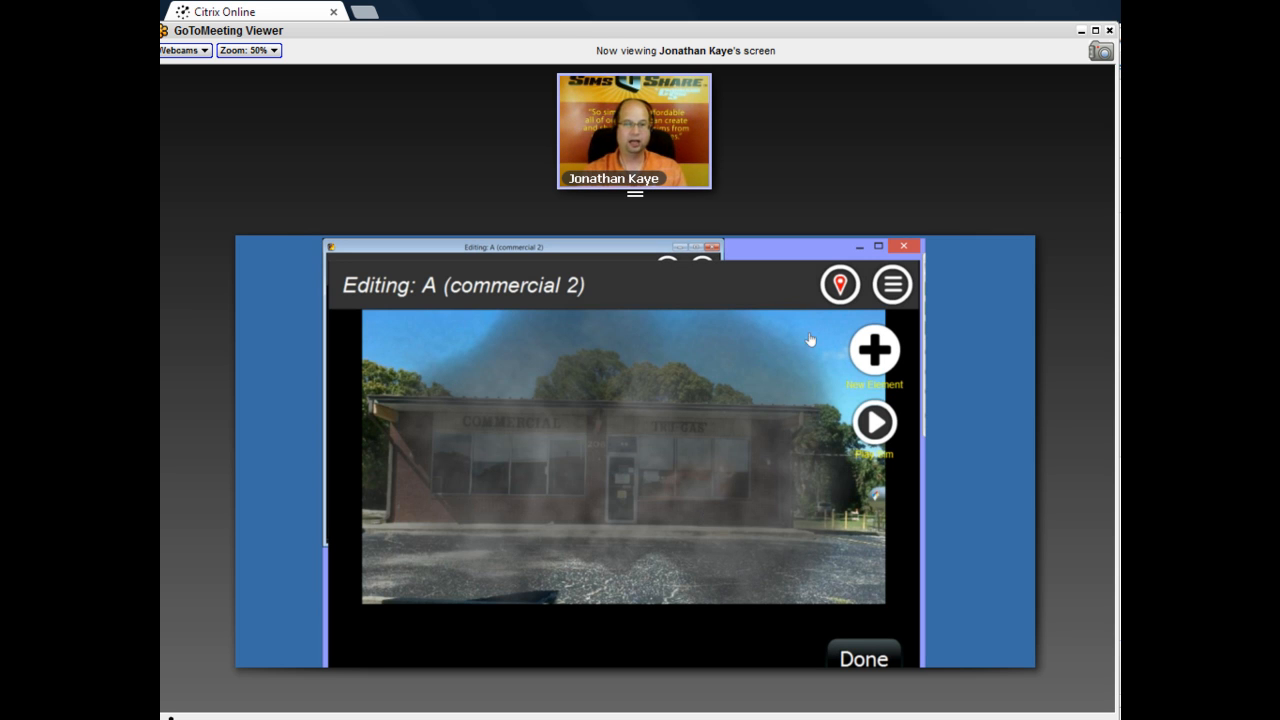
# Review the list of locations, play the sim to preview location A, and return to editing.
pyautogui.click(840, 286)
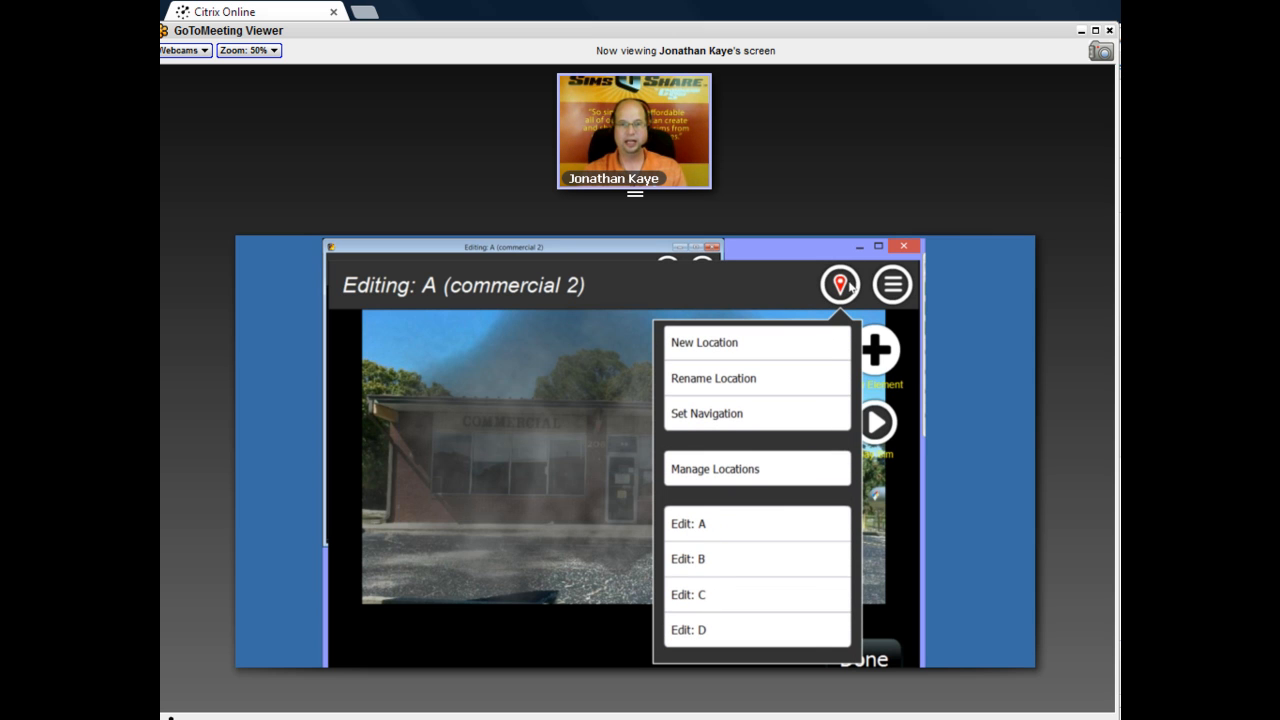
pyautogui.click(847, 286)
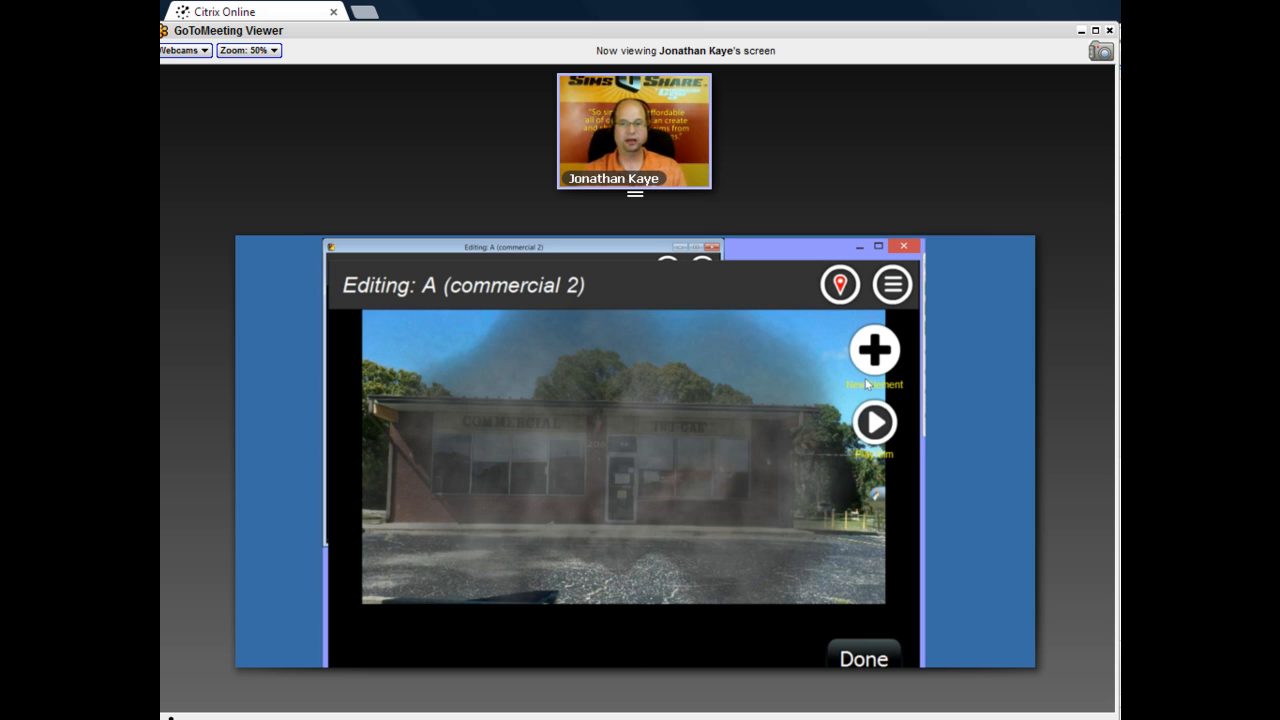
pyautogui.click(875, 422)
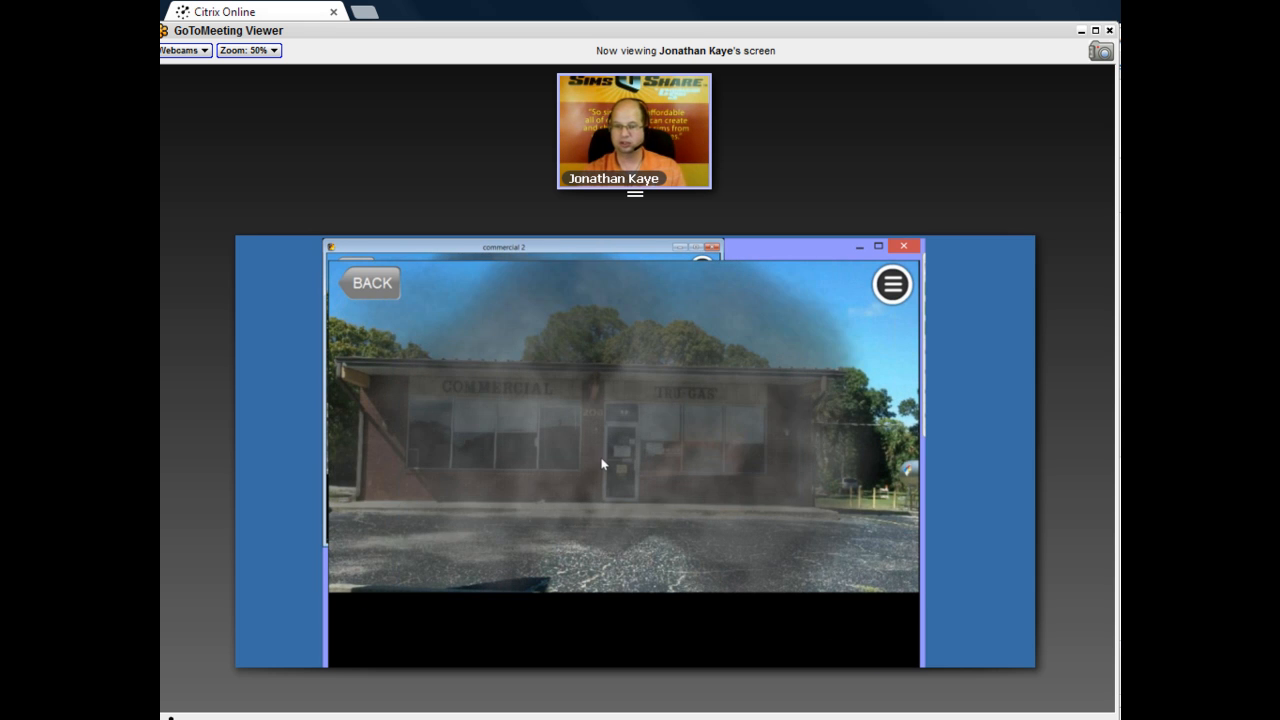
pyautogui.click(380, 292)
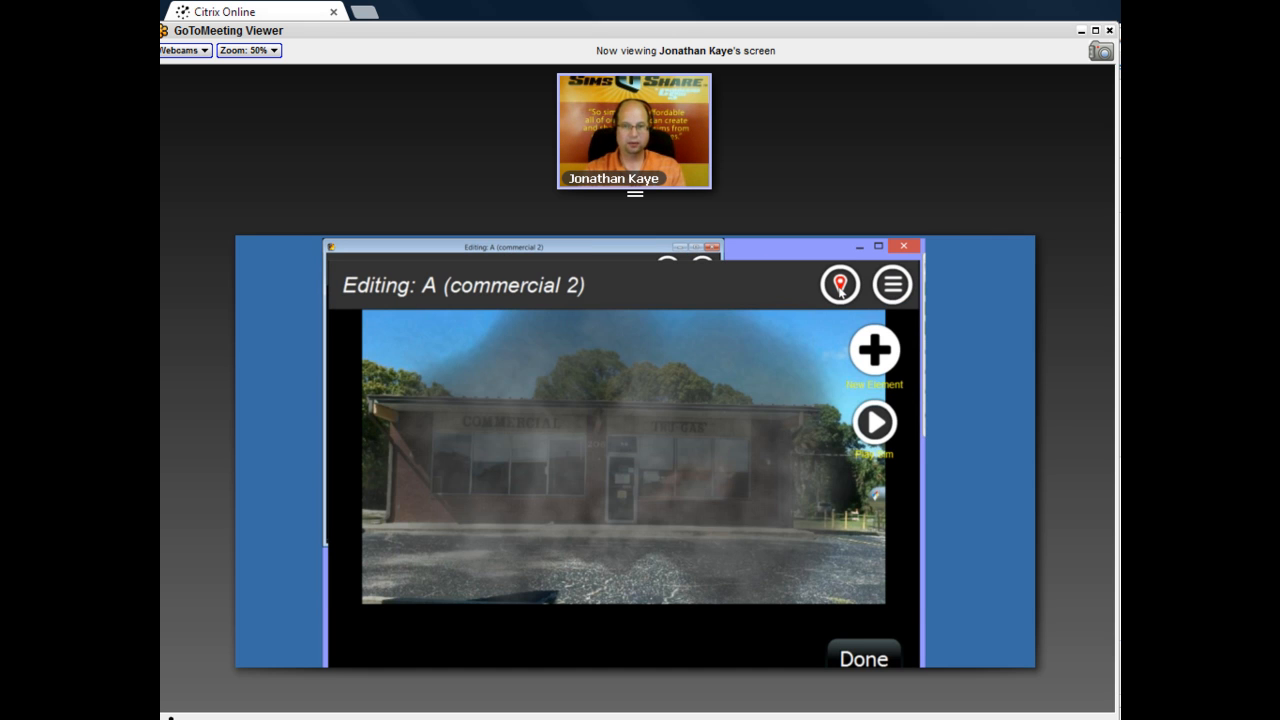
# Set navigation for location A so that left goes to B and right goes to D.
pyautogui.click(840, 287)
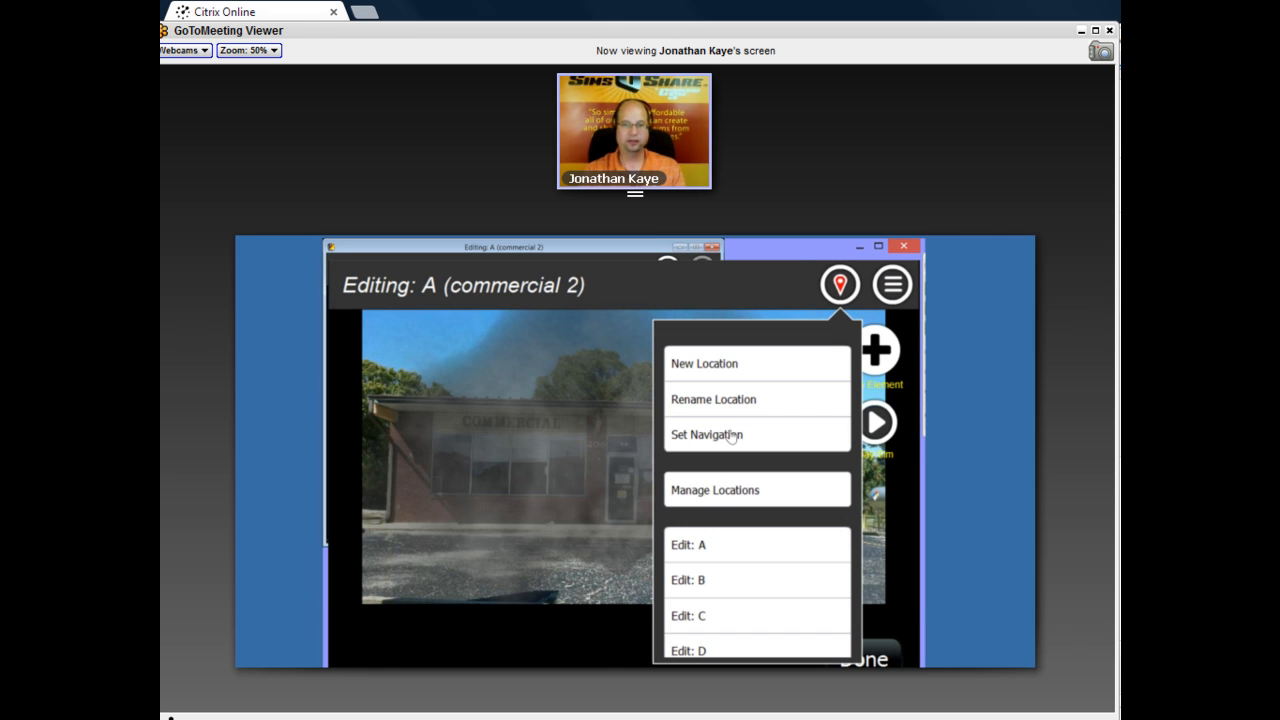
pyautogui.click(731, 436)
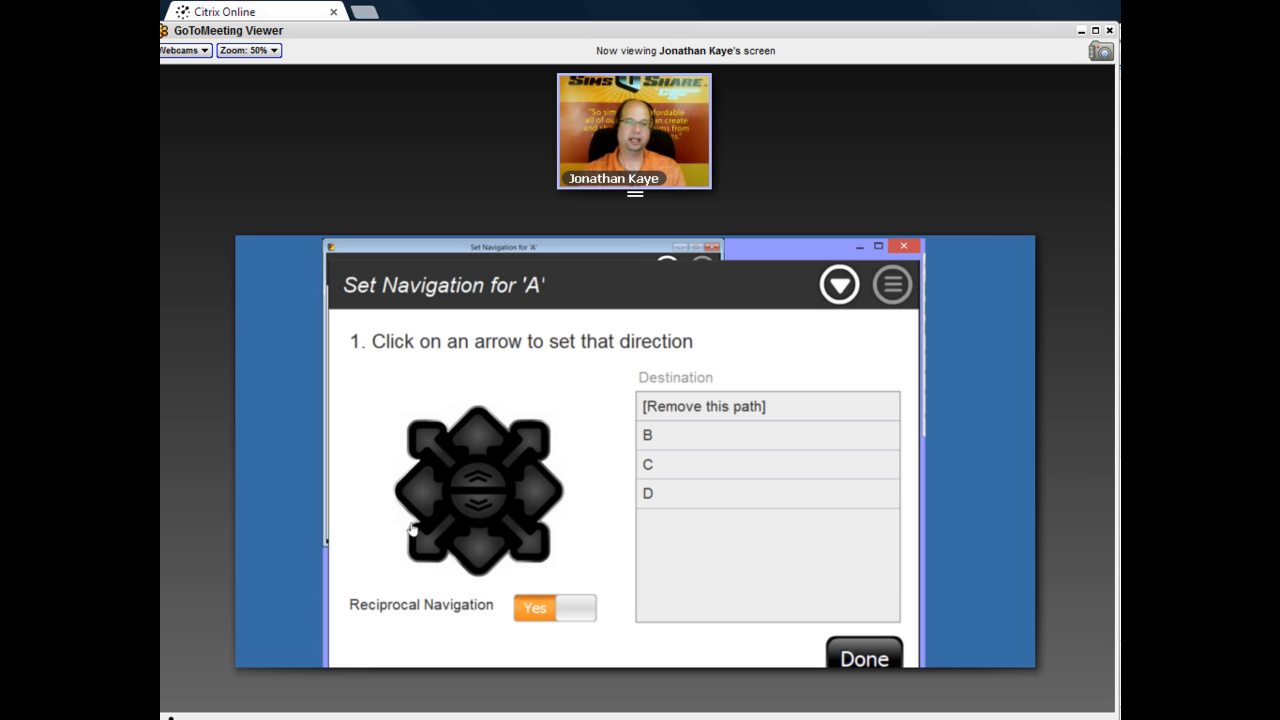
pyautogui.click(416, 489)
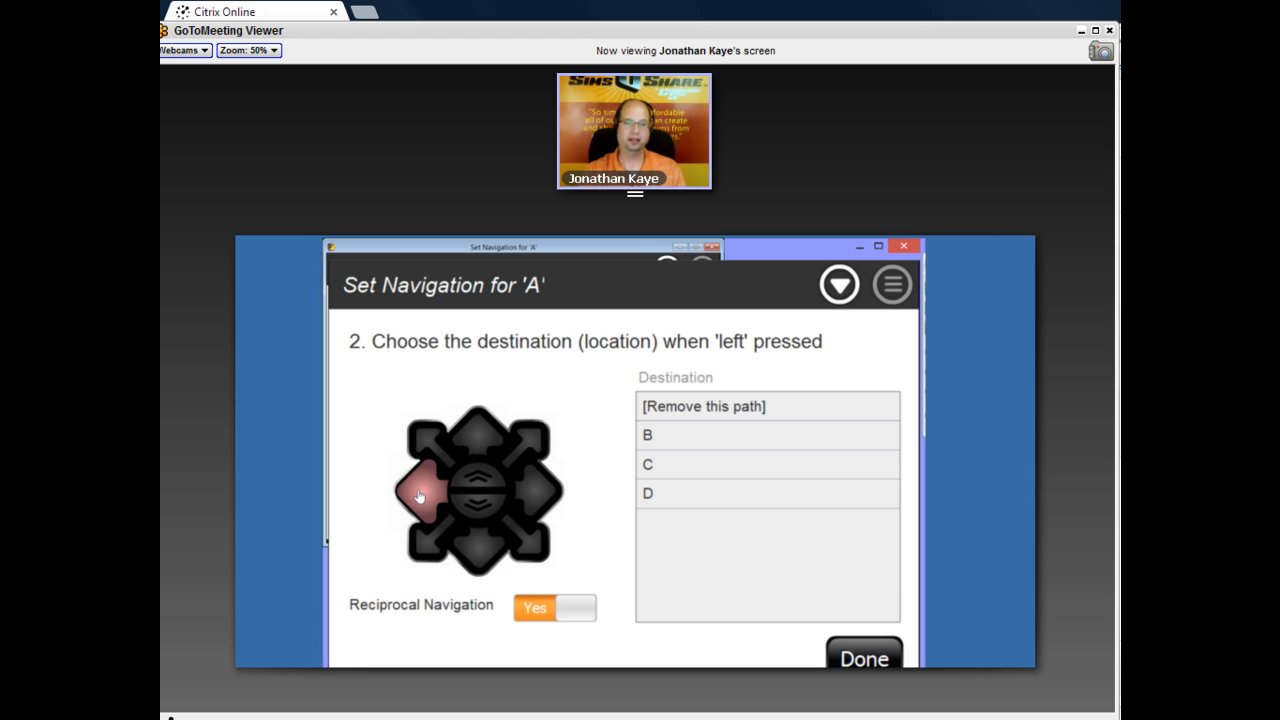
pyautogui.click(656, 436)
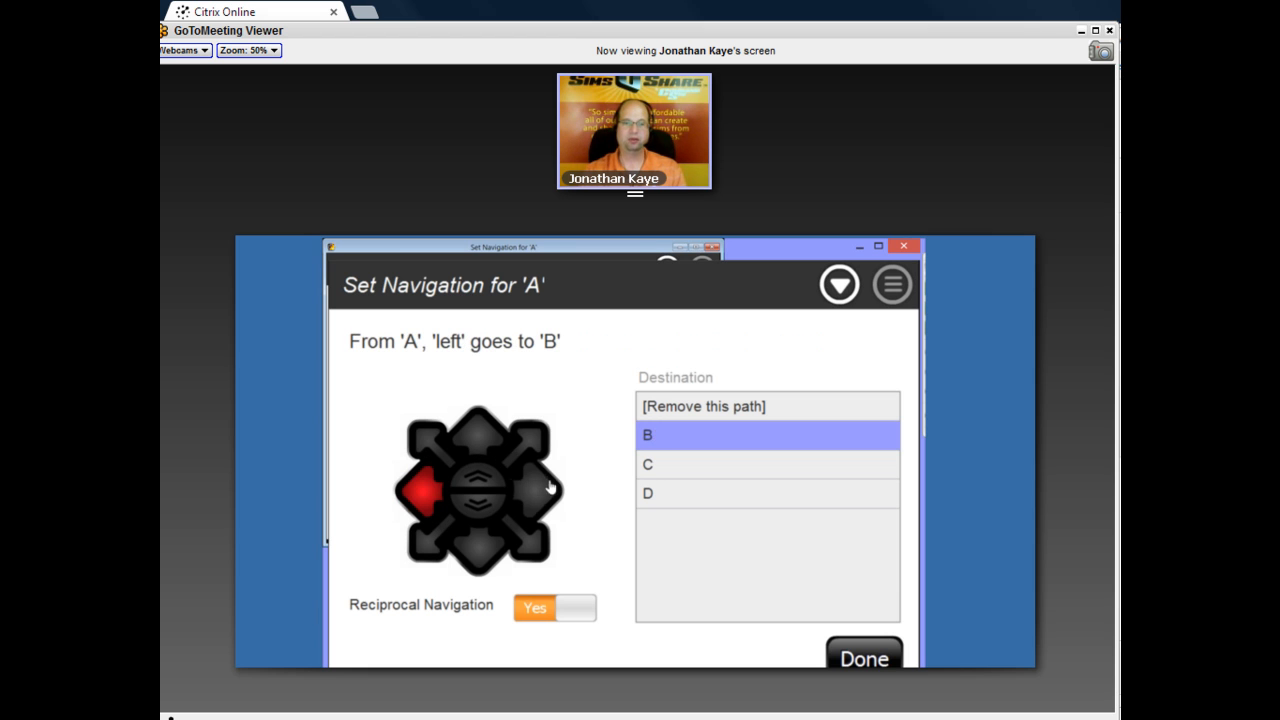
pyautogui.click(537, 490)
pyautogui.click(649, 493)
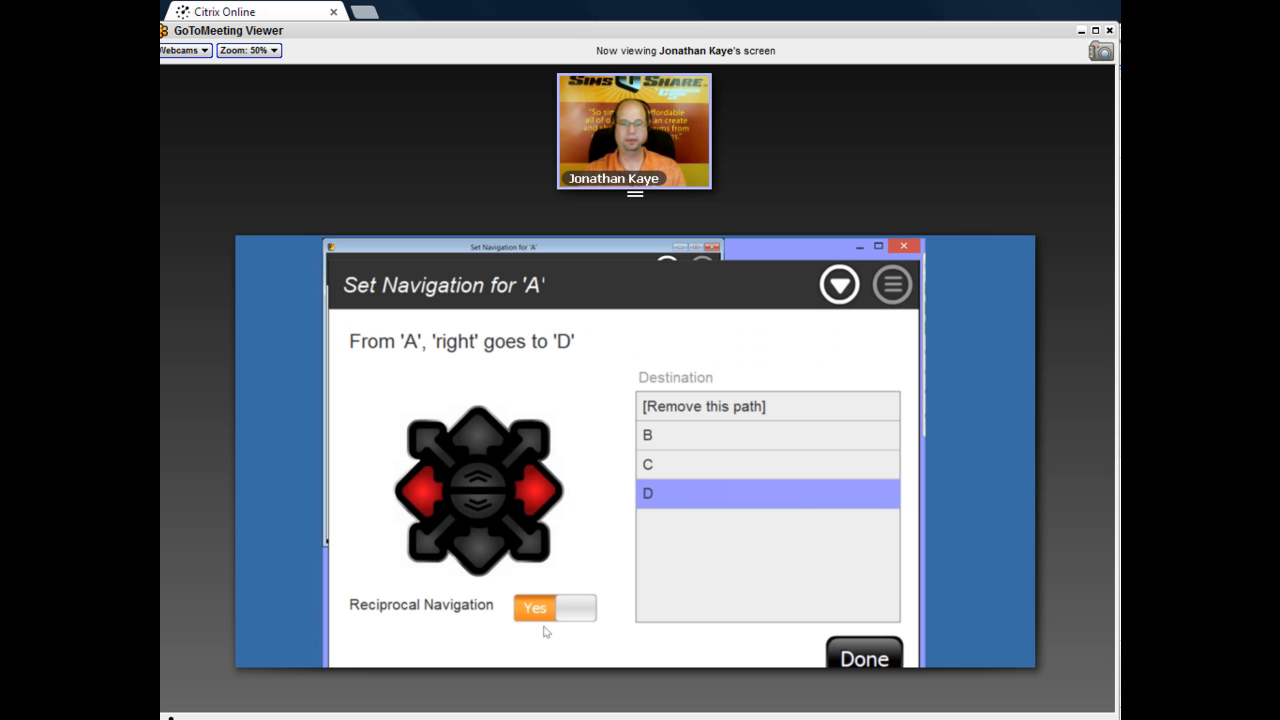
pyautogui.moveTo(412, 492)
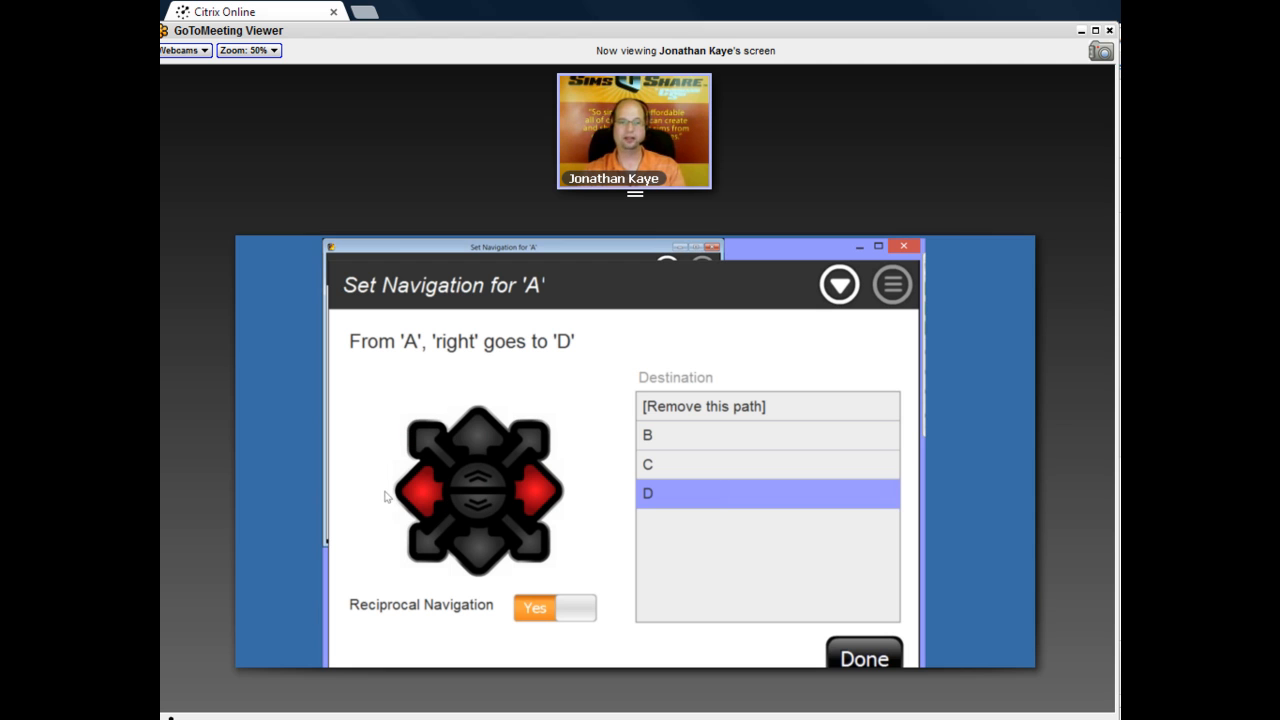
pyautogui.moveTo(400, 495)
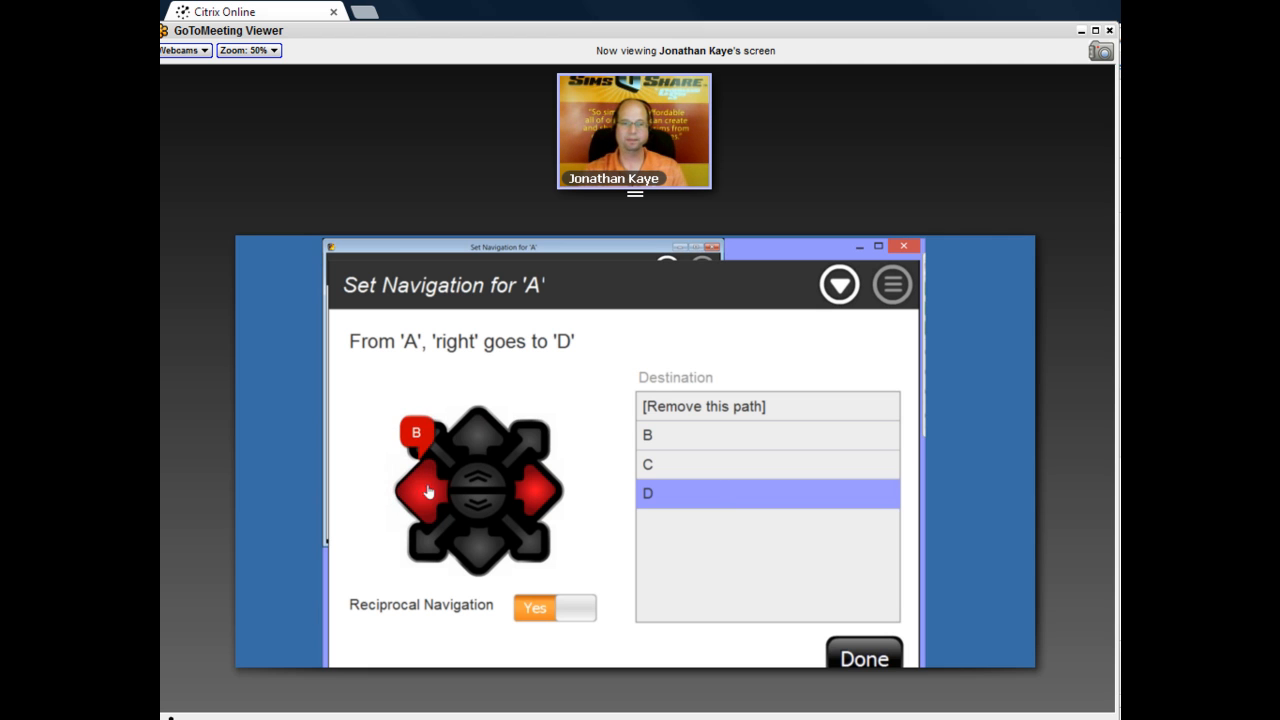
pyautogui.moveTo(548, 491)
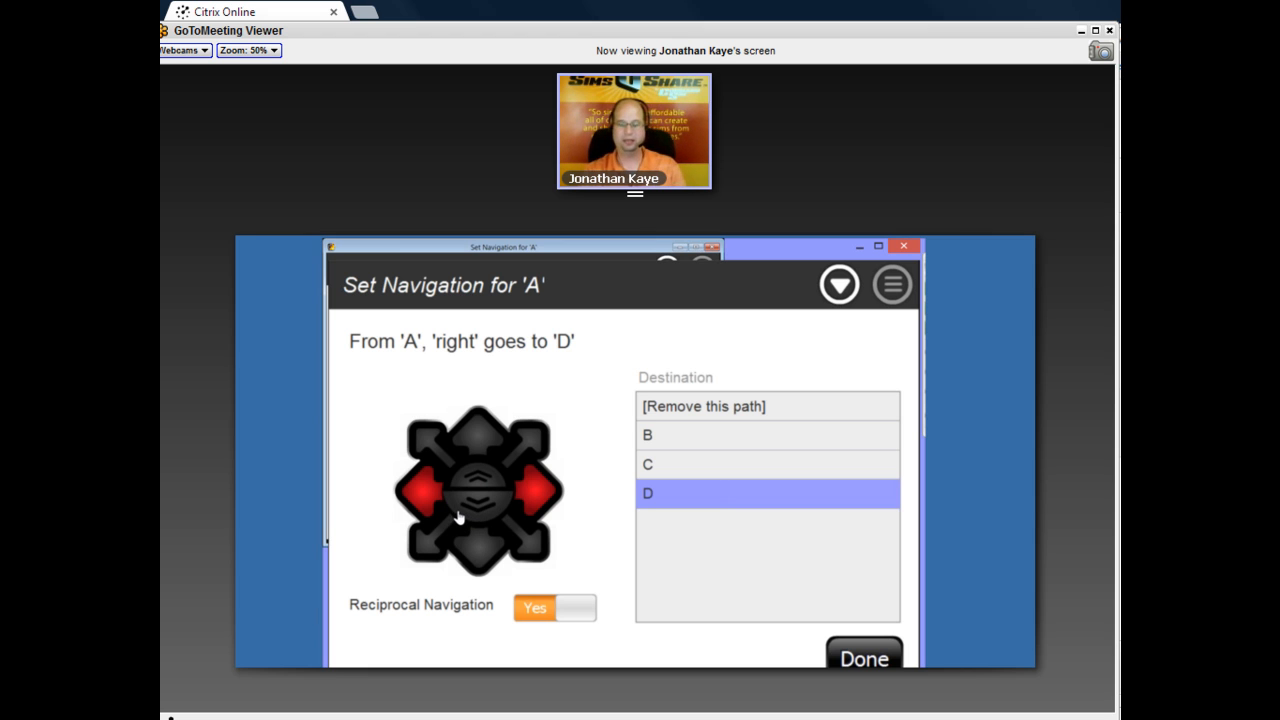
pyautogui.click(870, 660)
# Switch to location B and set its navigation so that left goes to C.
pyautogui.click(836, 284)
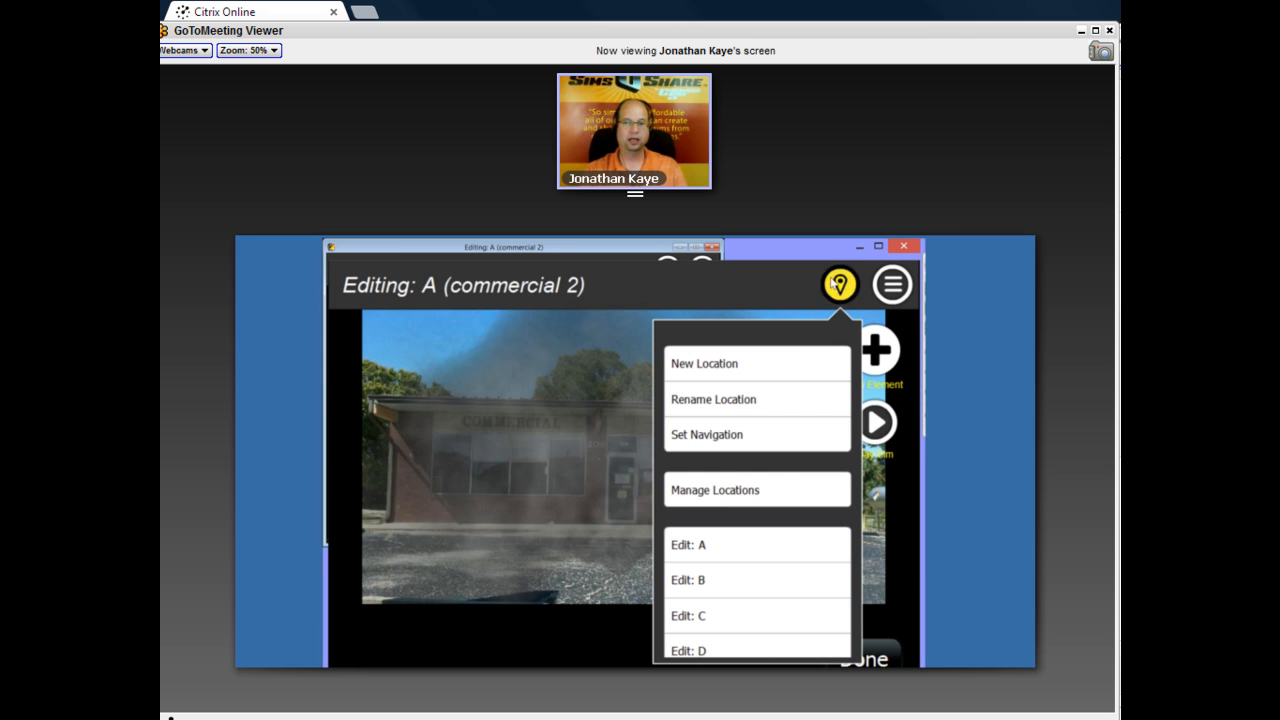
pyautogui.click(710, 580)
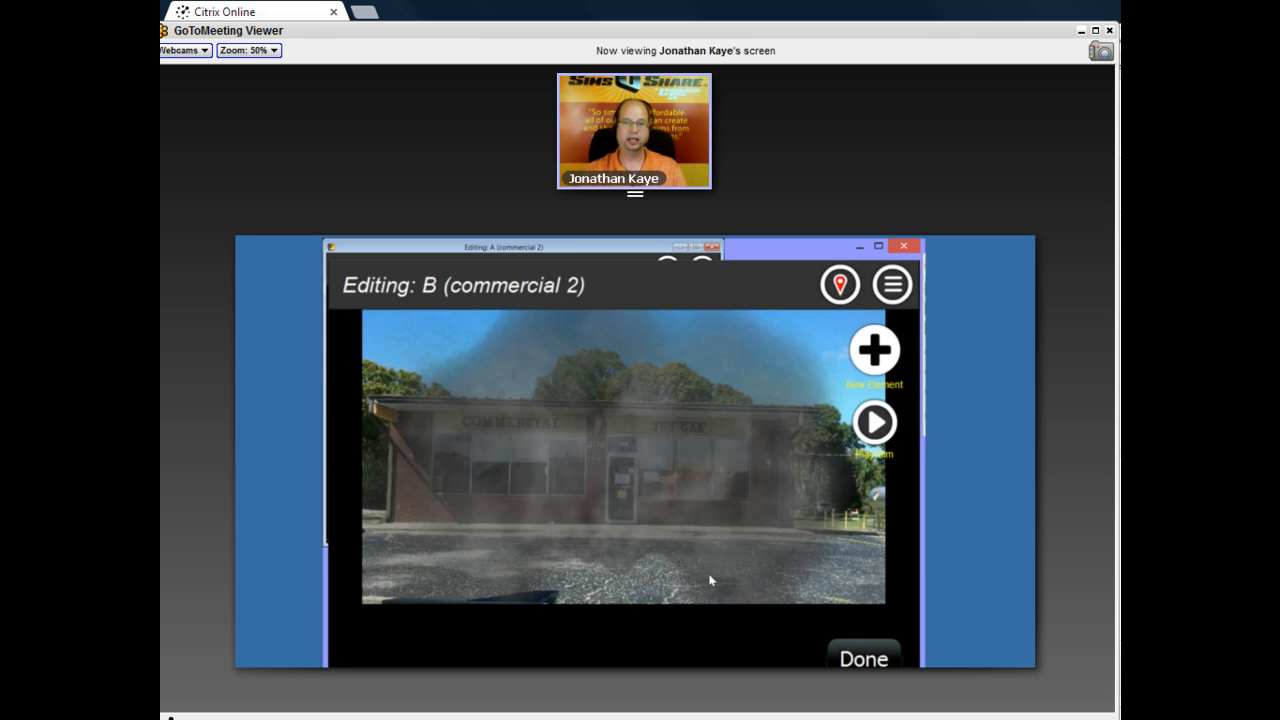
pyautogui.click(840, 285)
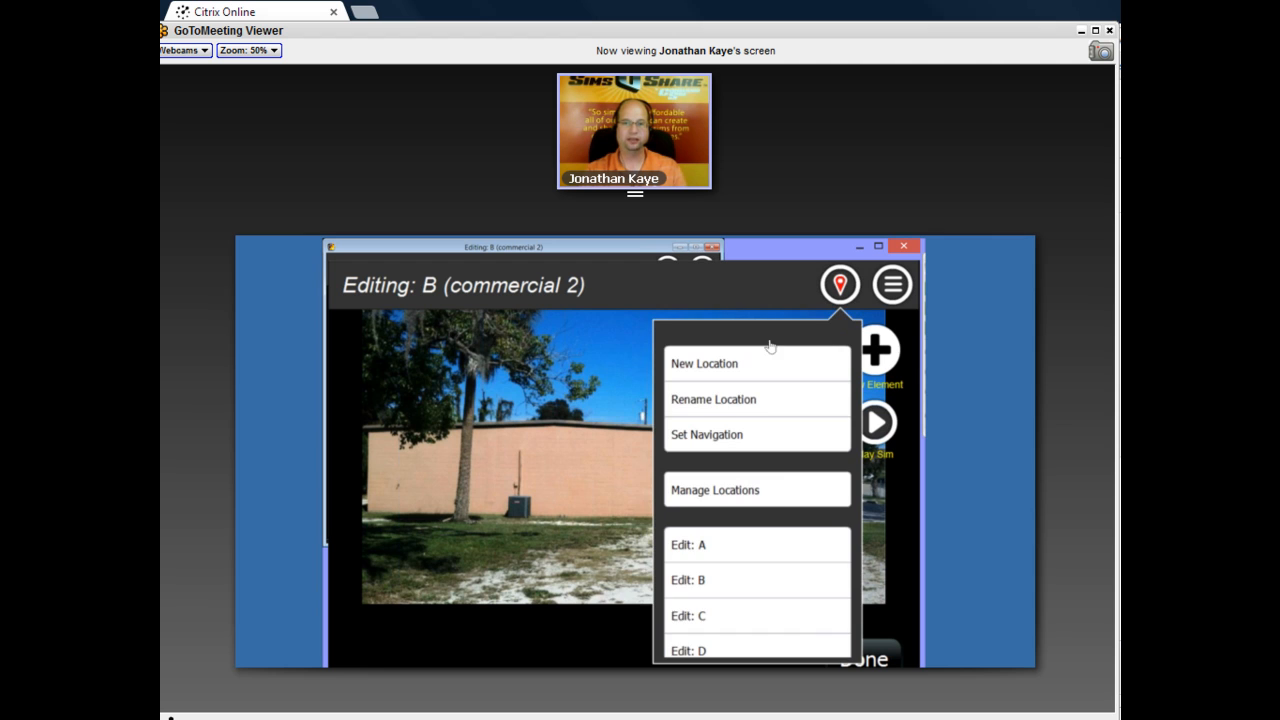
pyautogui.click(719, 434)
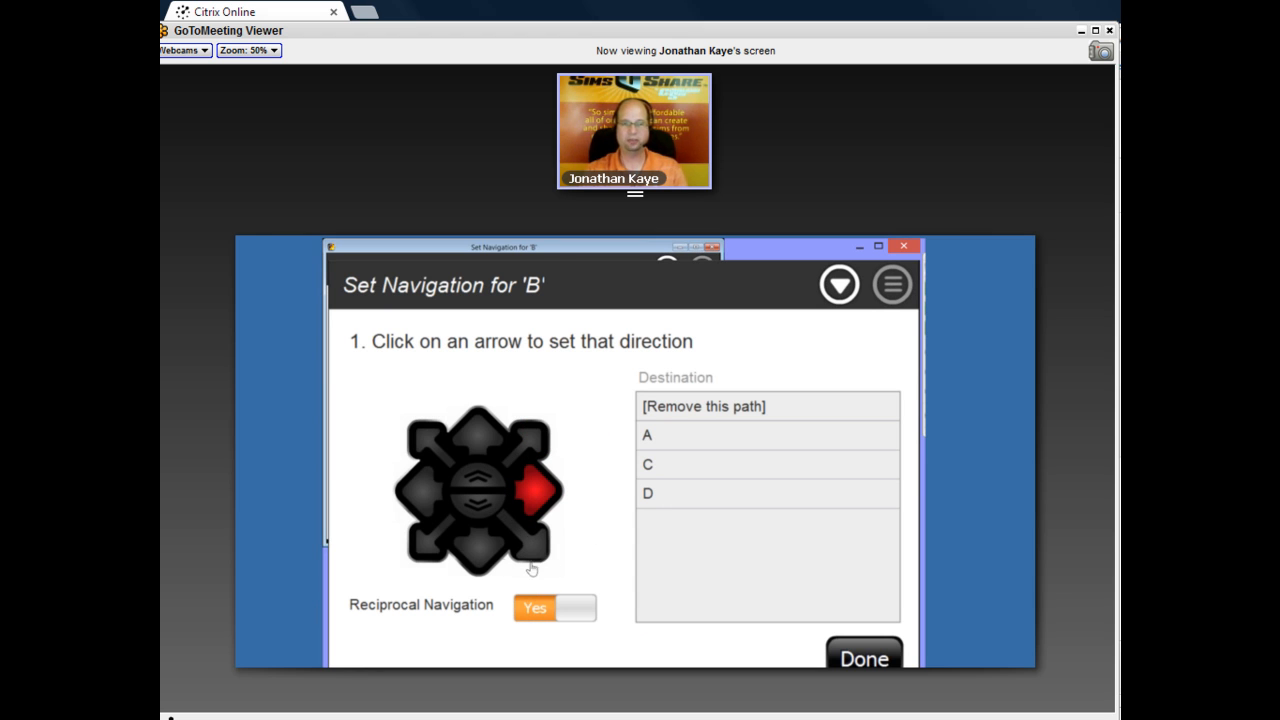
pyautogui.click(416, 497)
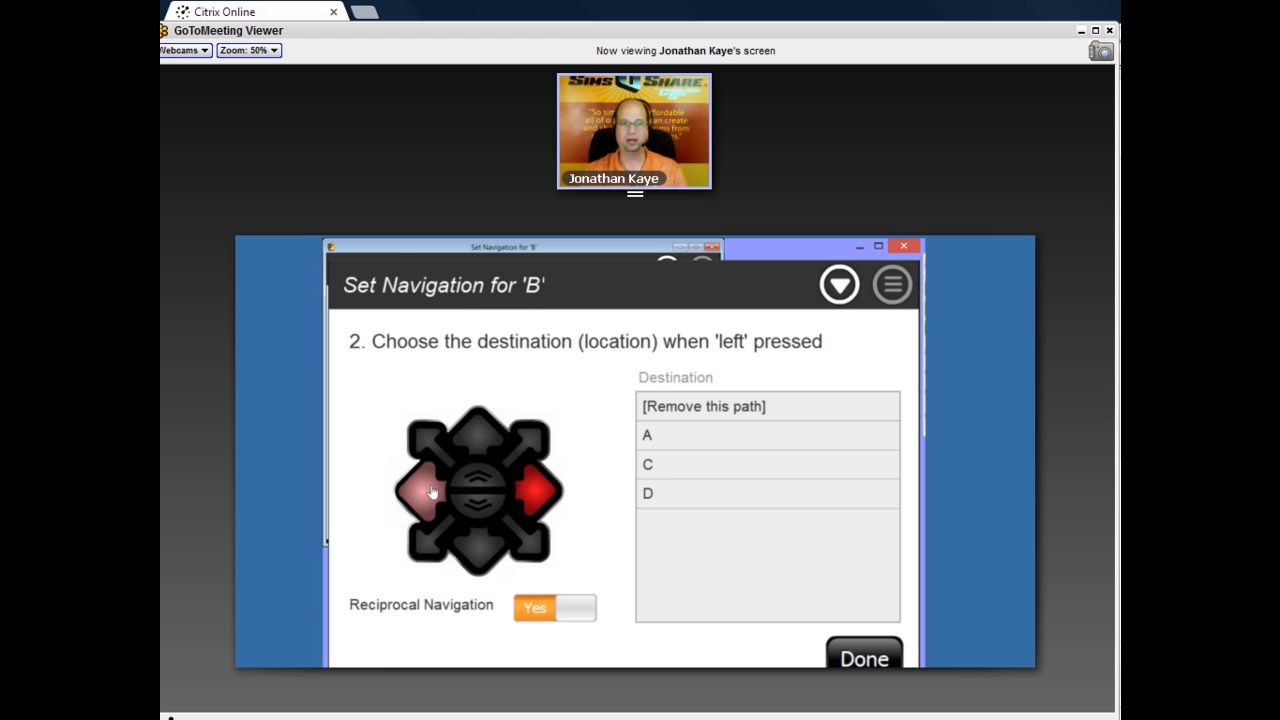
pyautogui.click(654, 468)
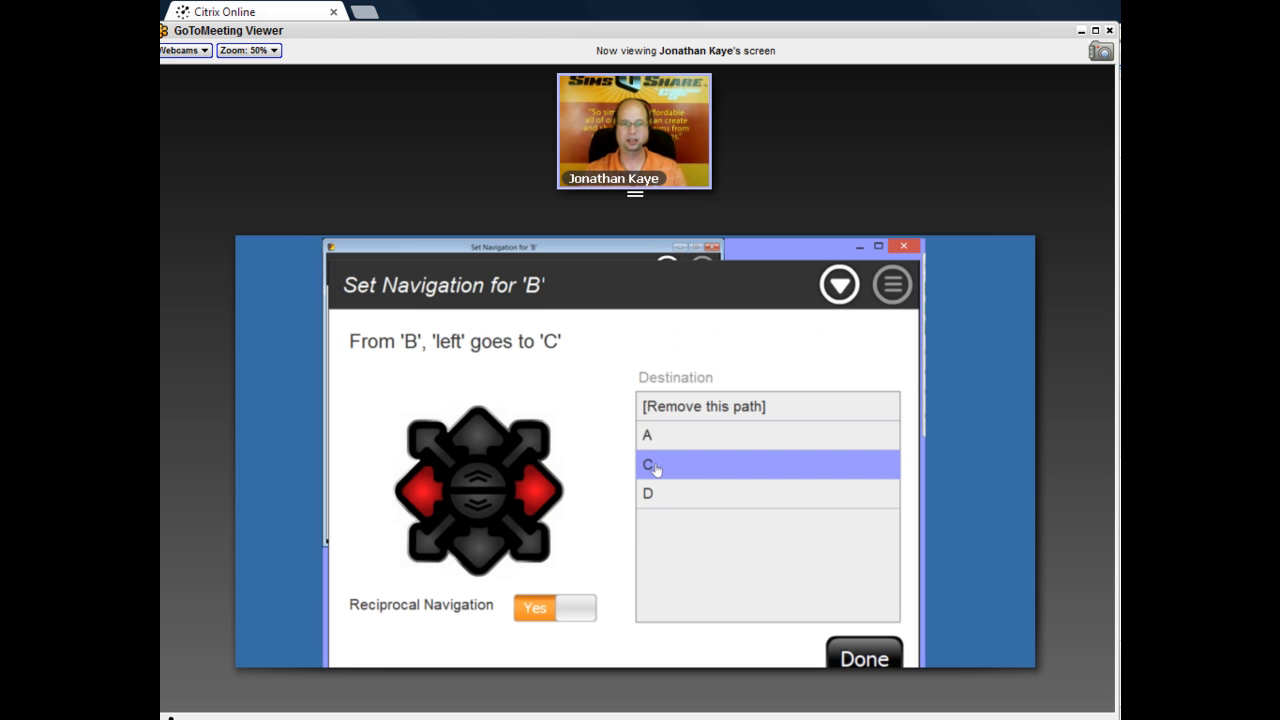
pyautogui.click(851, 660)
# Switch to location C and set its navigation so that left goes to D.
pyautogui.click(840, 285)
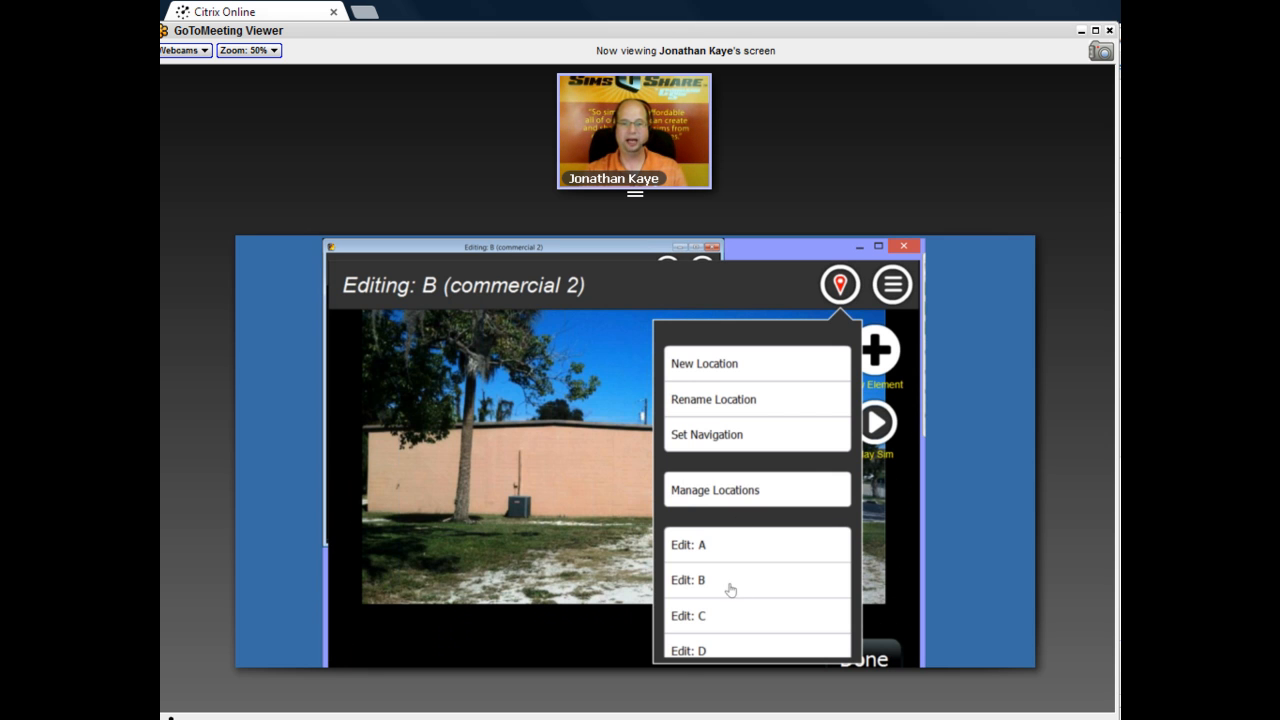
pyautogui.click(722, 613)
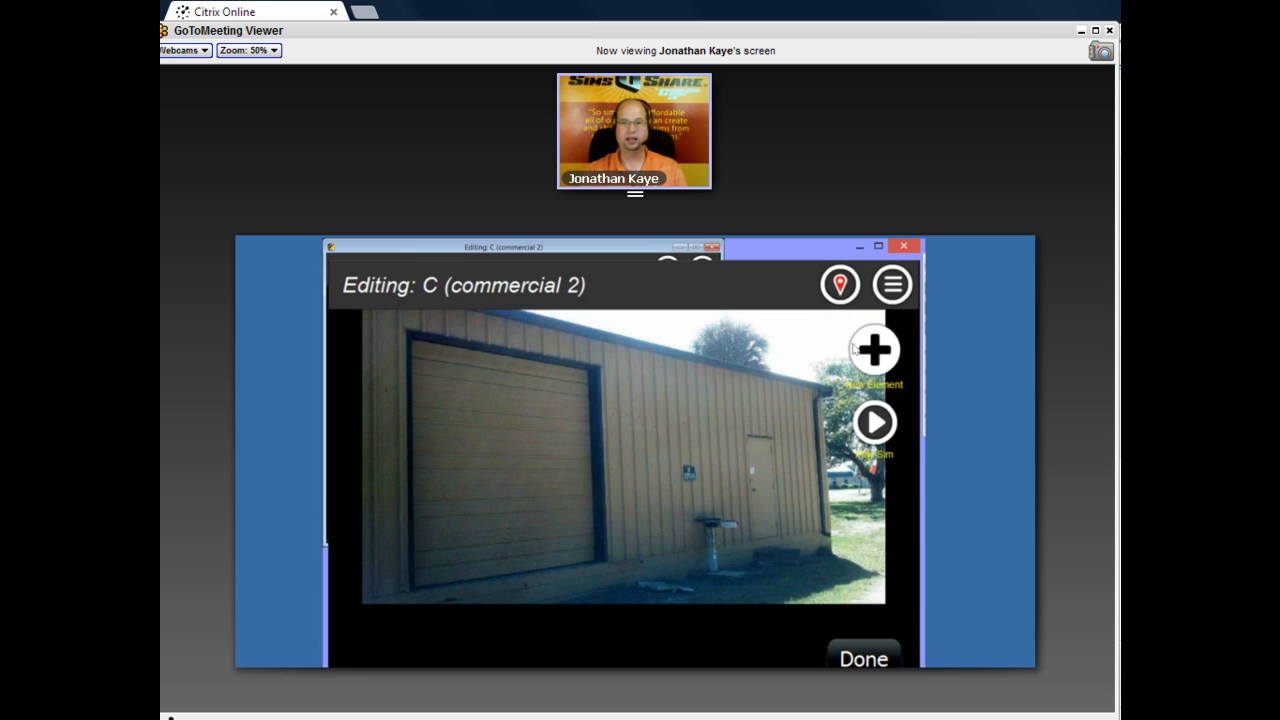
pyautogui.click(837, 288)
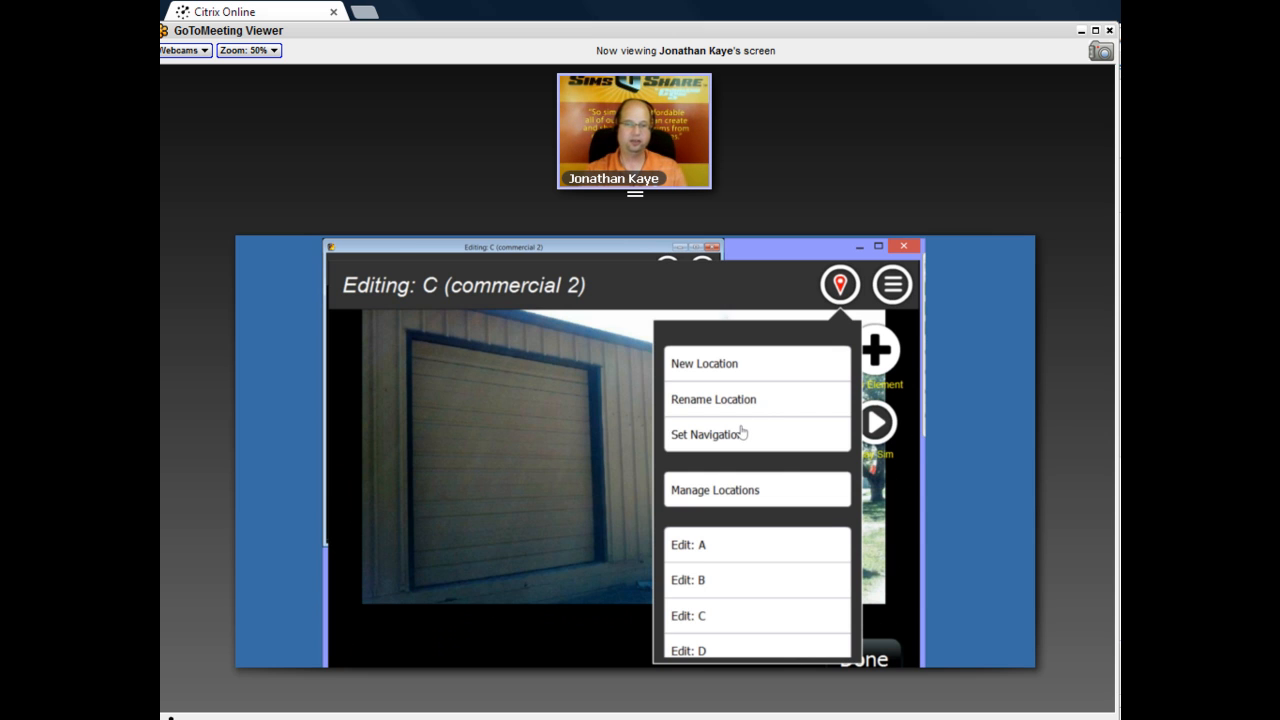
pyautogui.click(741, 432)
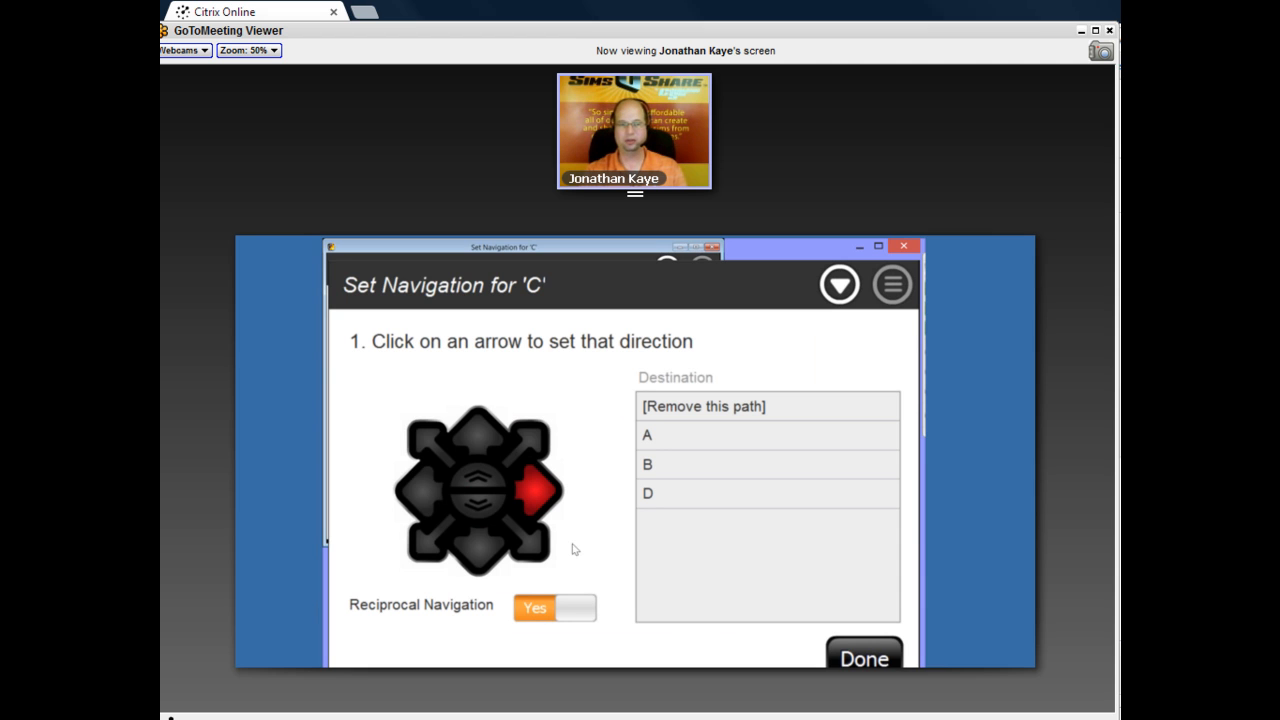
pyautogui.click(421, 496)
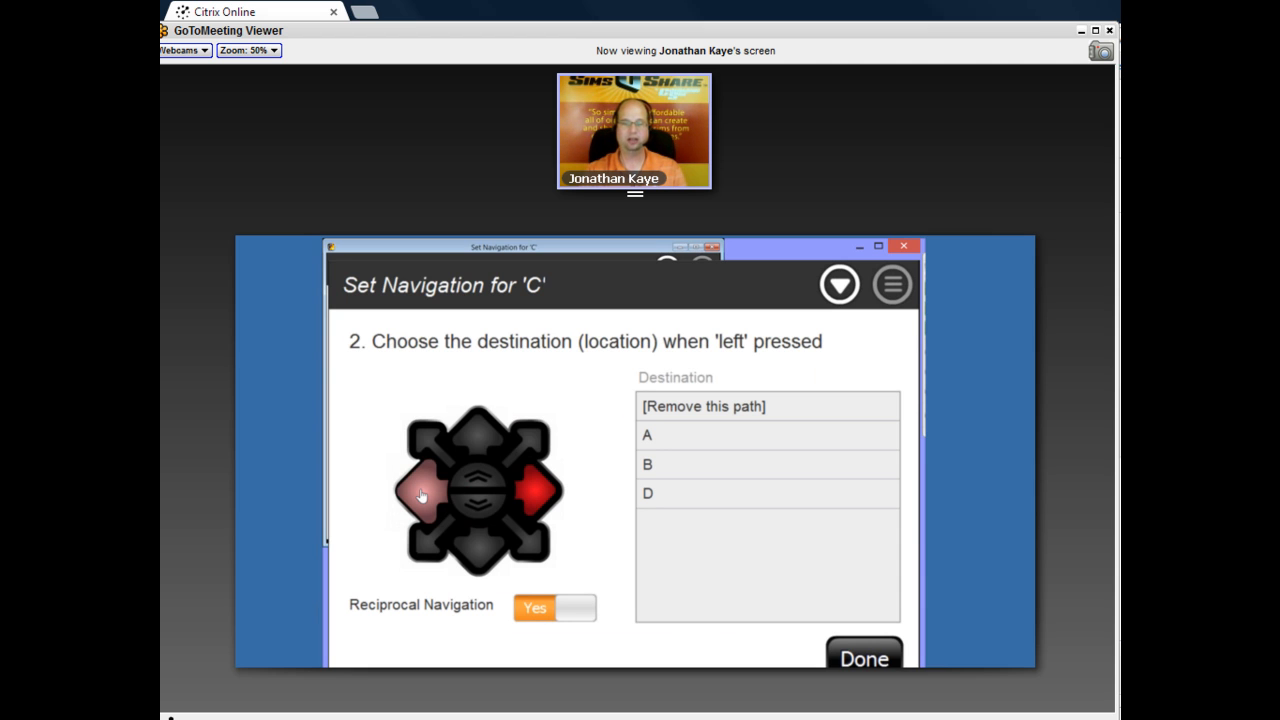
pyautogui.click(652, 495)
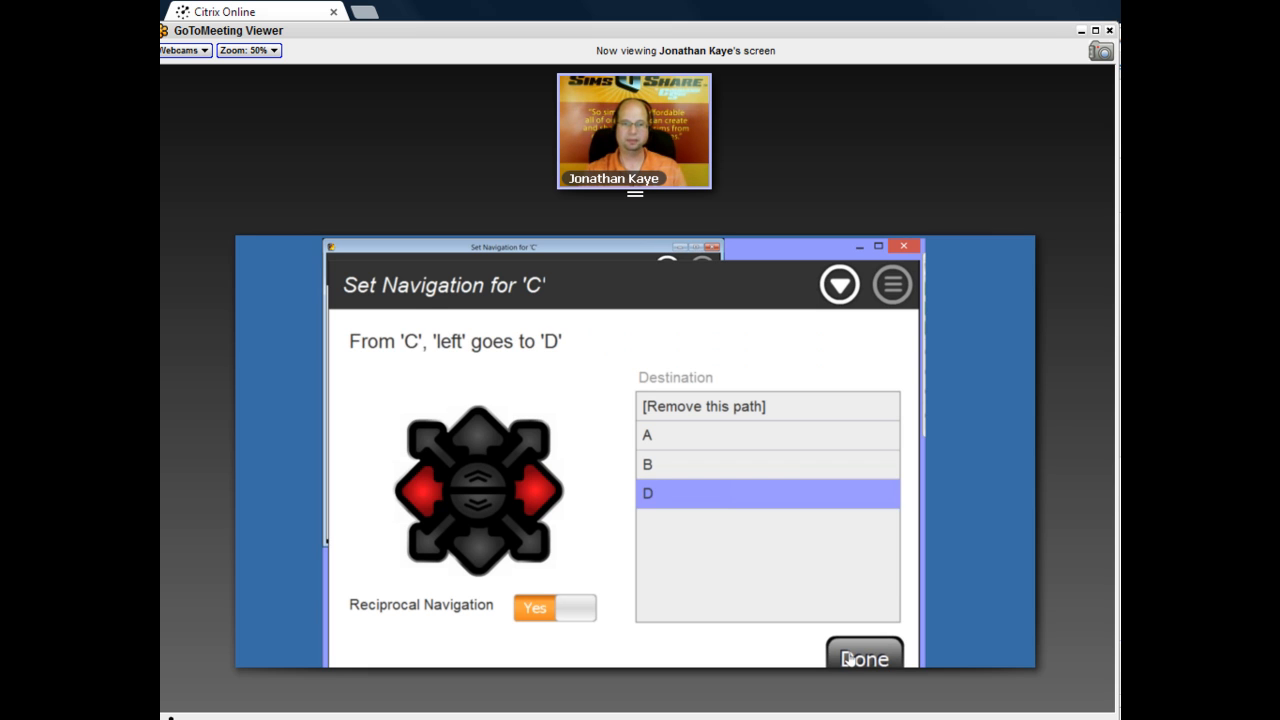
pyautogui.click(864, 656)
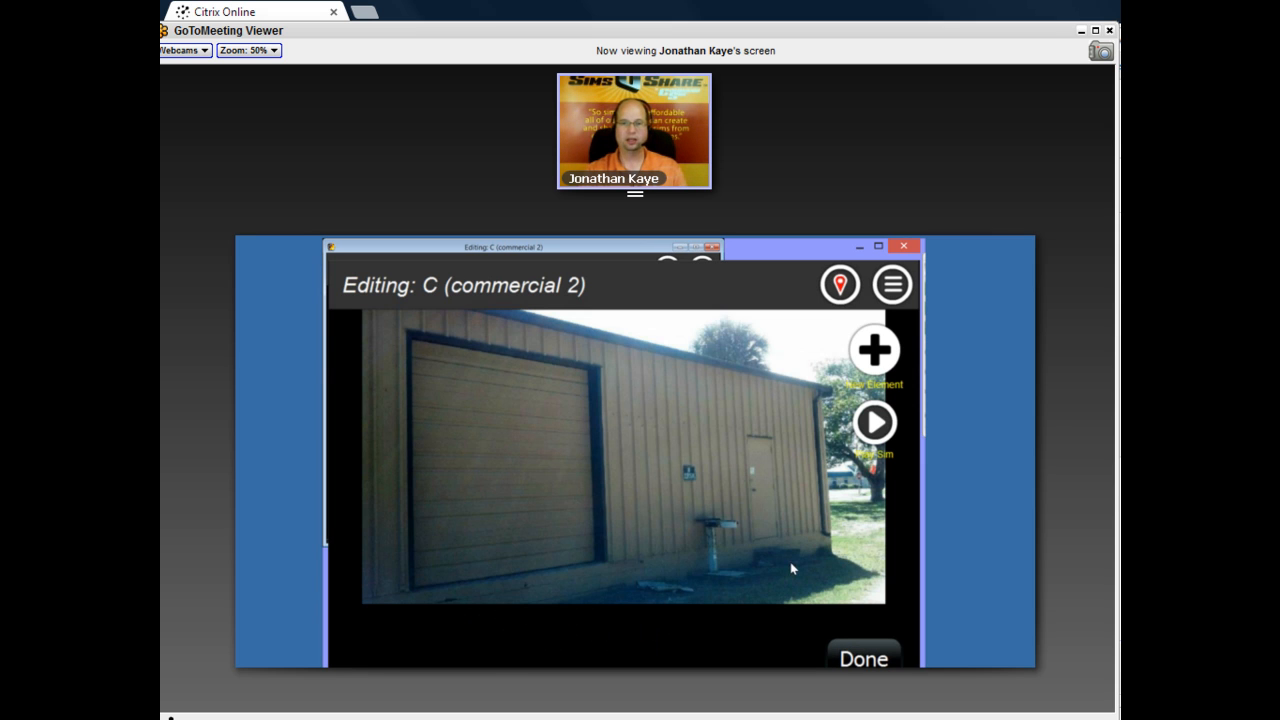
# Switch to location D and check which navigation directions are already set for it.
pyautogui.click(832, 283)
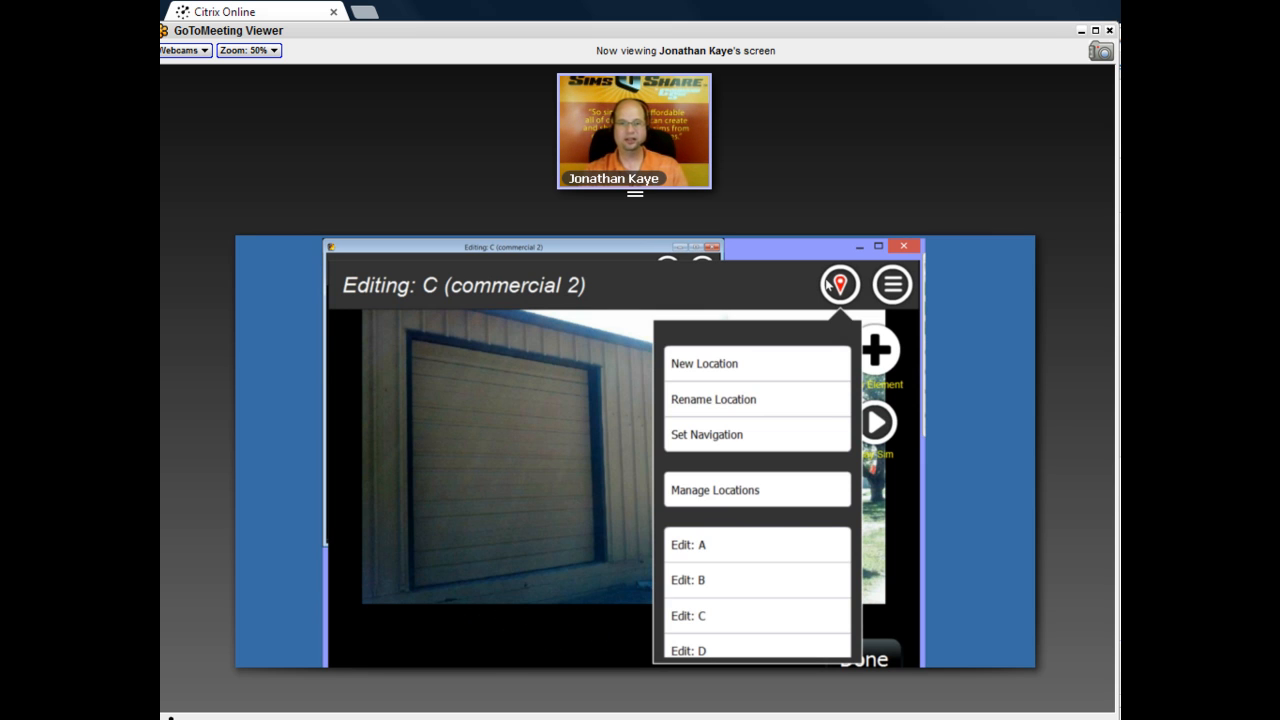
pyautogui.click(700, 651)
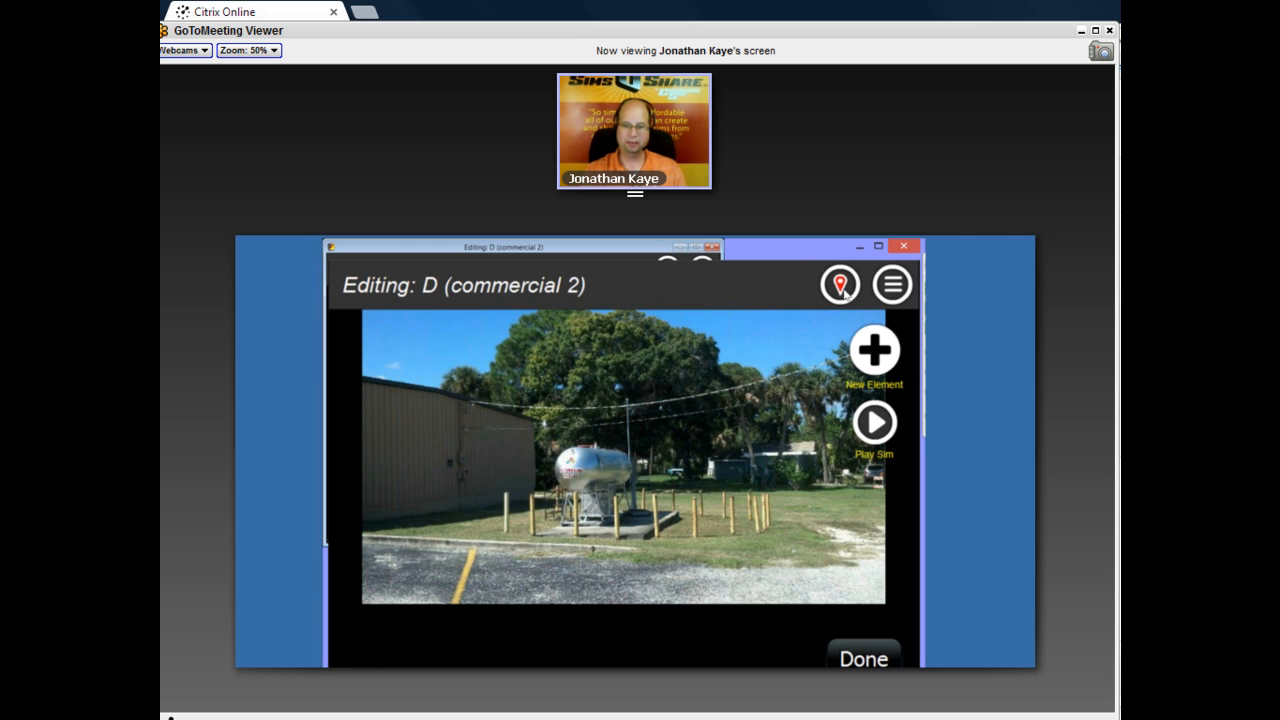
pyautogui.click(842, 288)
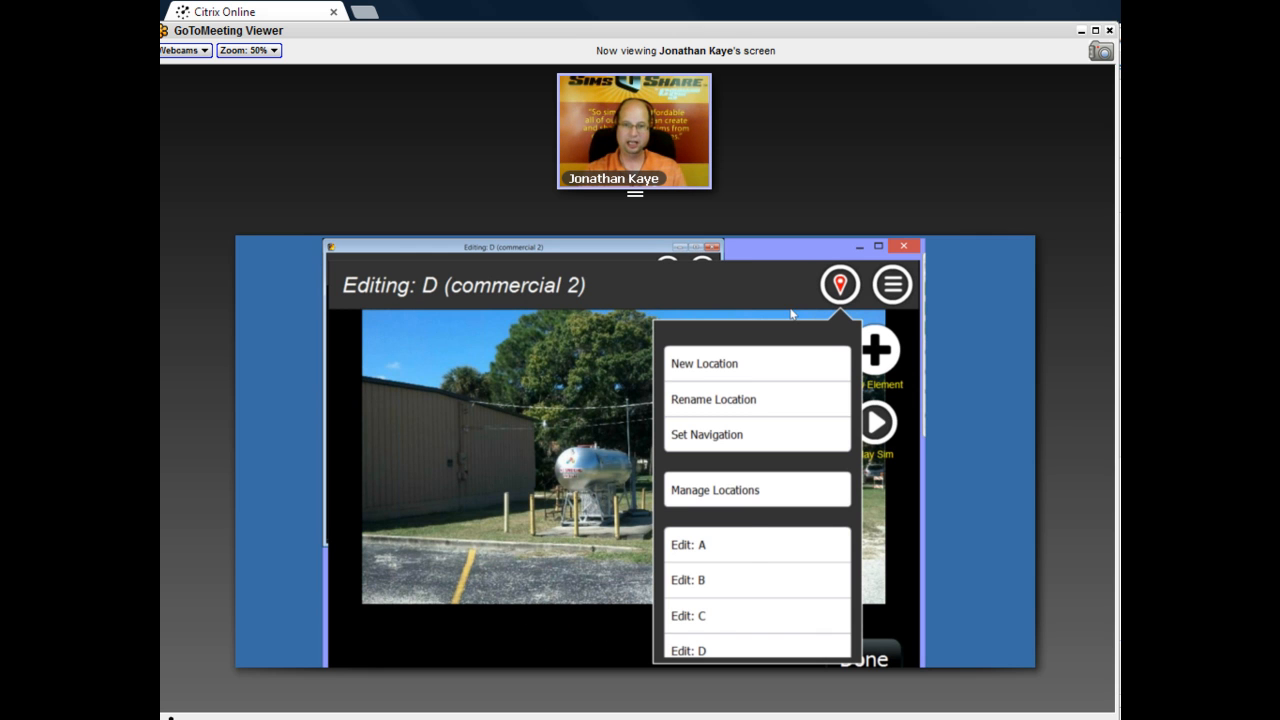
pyautogui.click(739, 436)
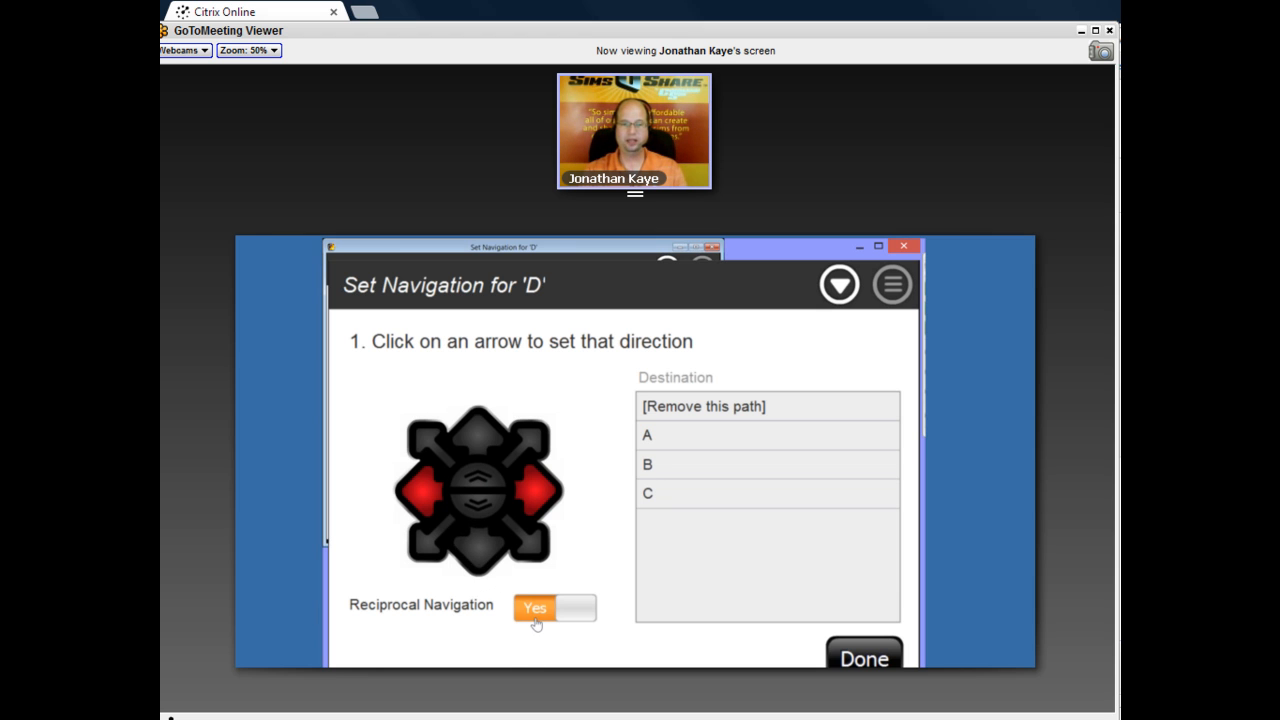
pyautogui.click(869, 660)
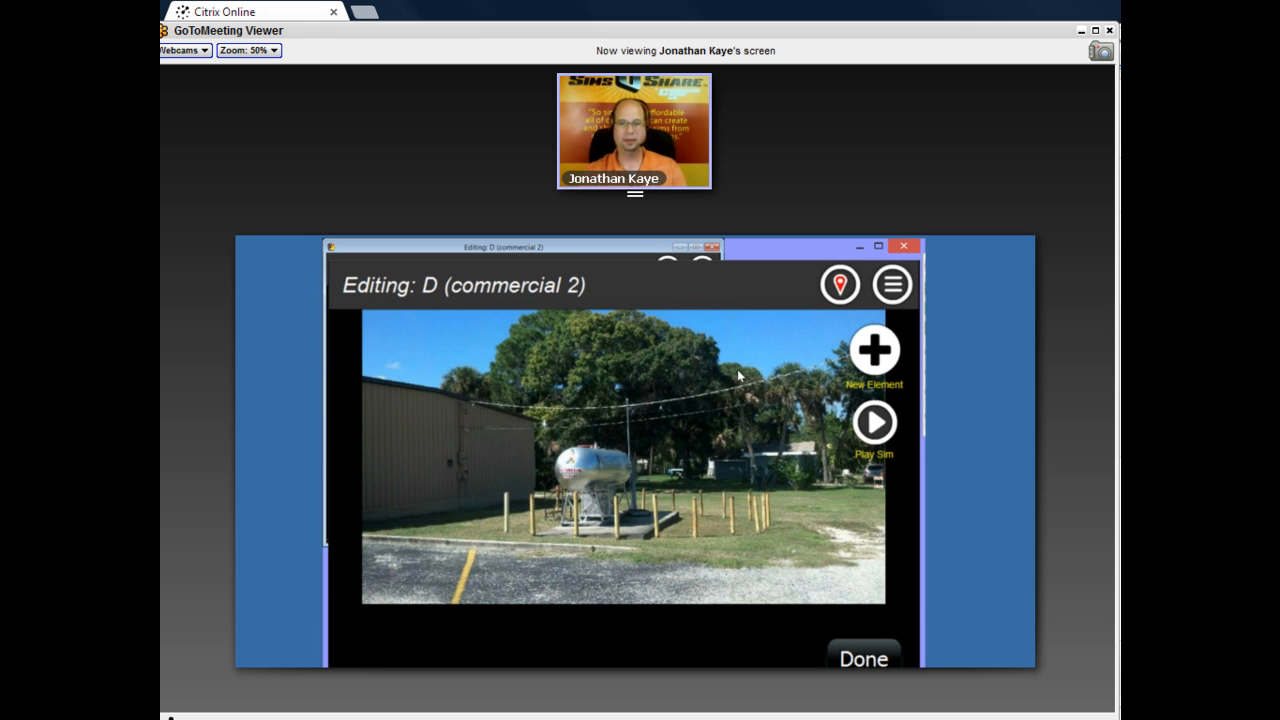
# Create a new location named arrival with photo 2013-05-16 13.20.41 from the Pictures folder Harrisburg as its background.
pyautogui.click(838, 288)
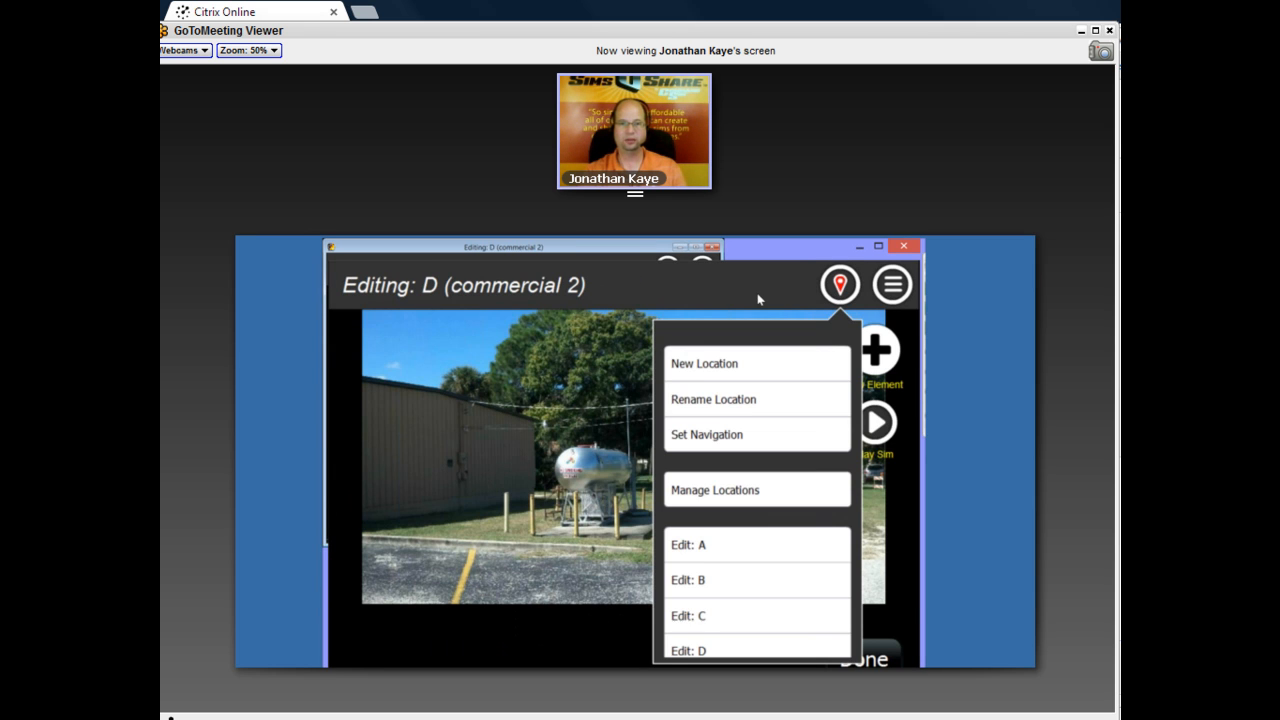
pyautogui.click(700, 366)
pyautogui.write('arrival')
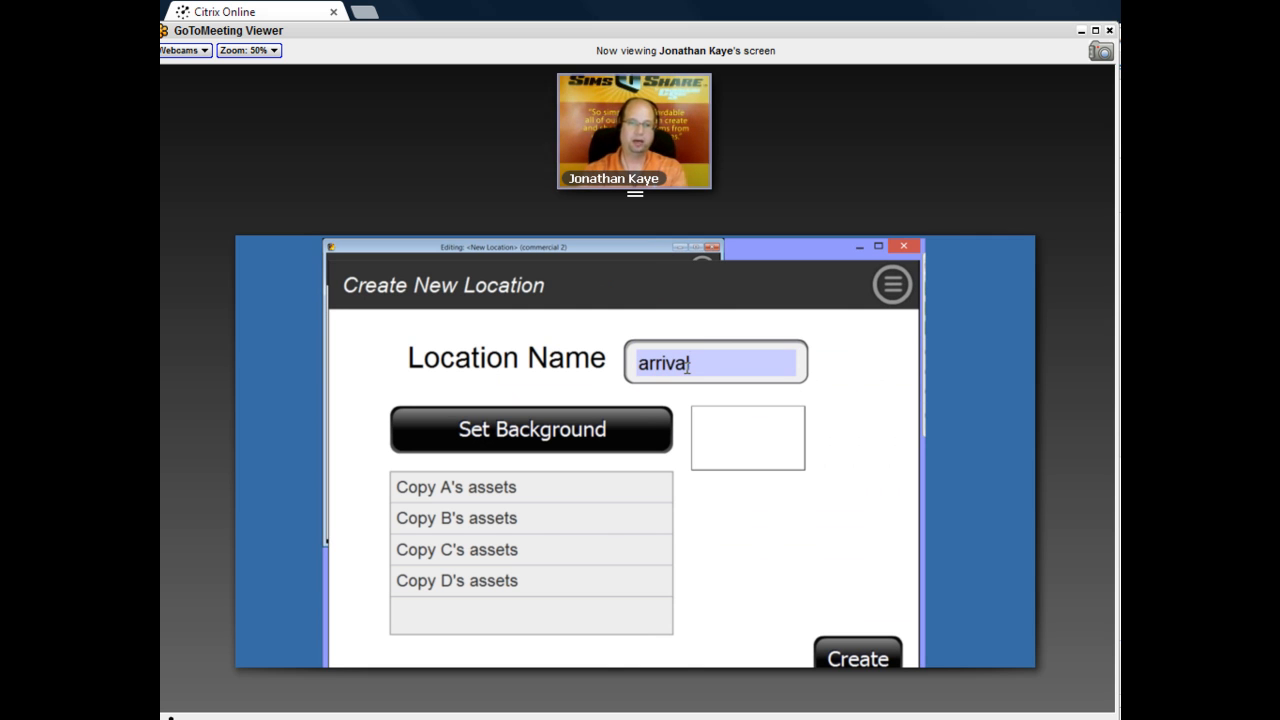
pyautogui.click(580, 432)
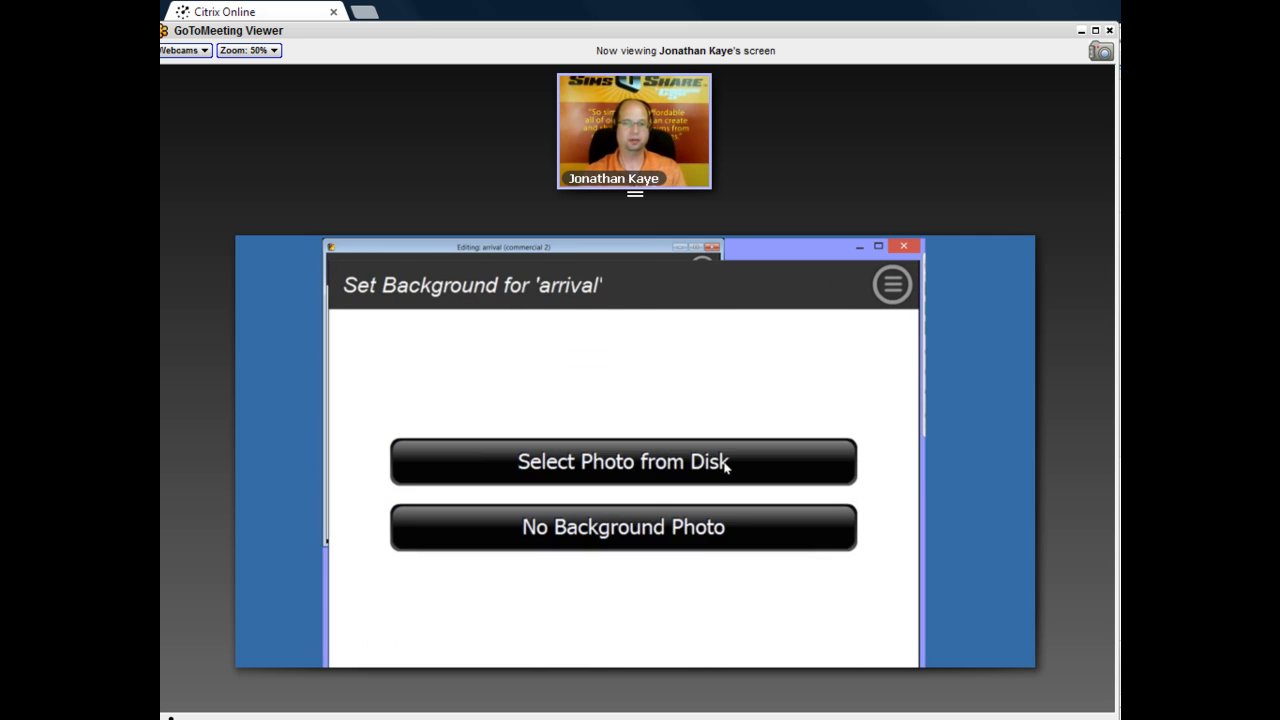
pyautogui.click(726, 467)
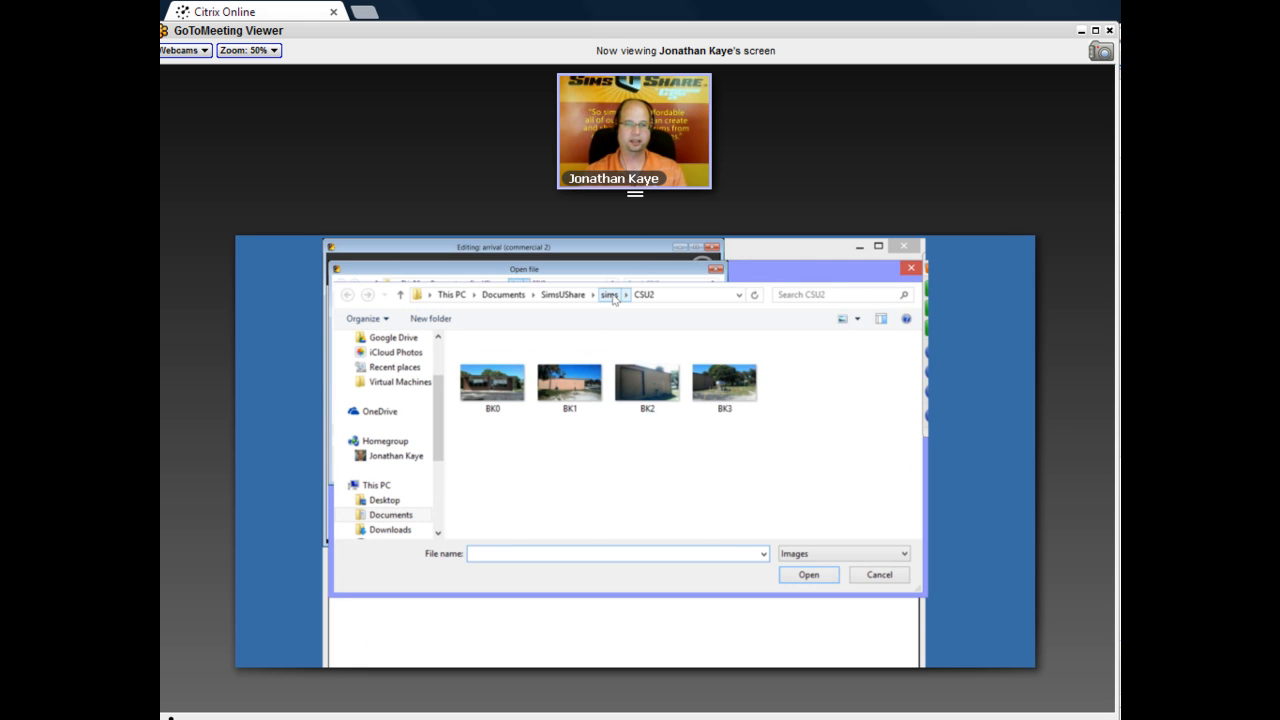
pyautogui.click(610, 294)
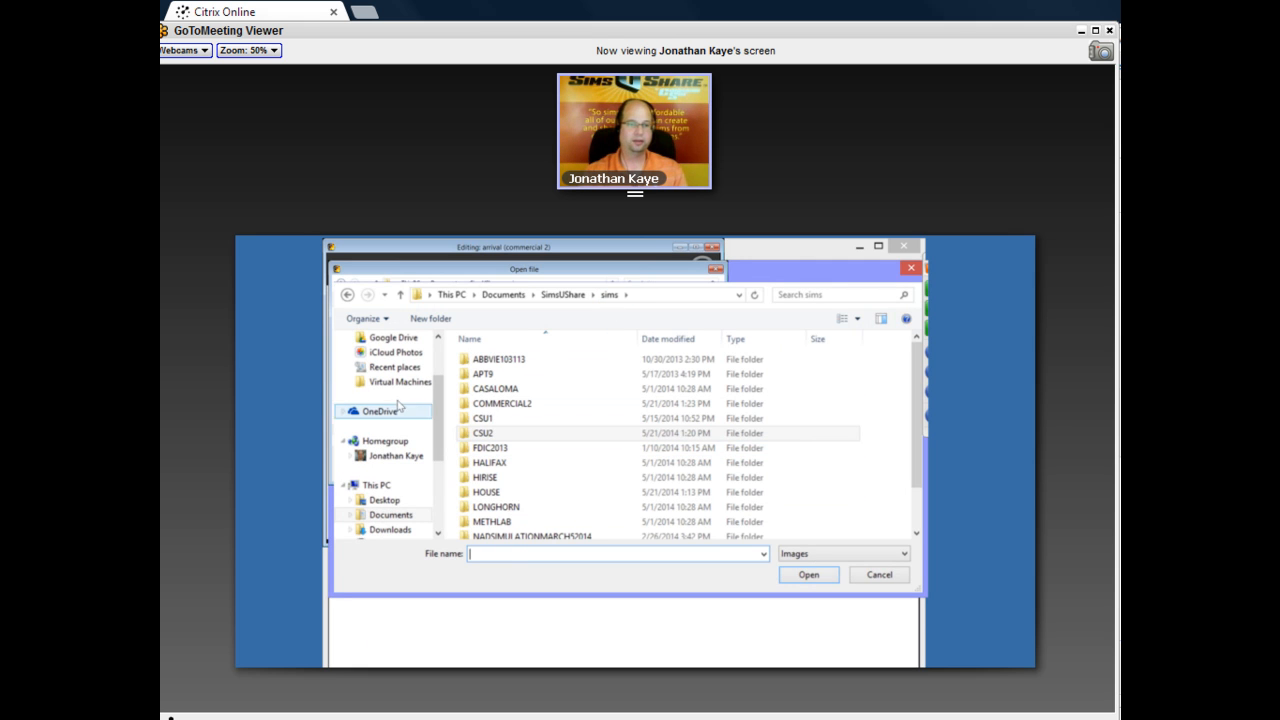
pyautogui.click(384, 500)
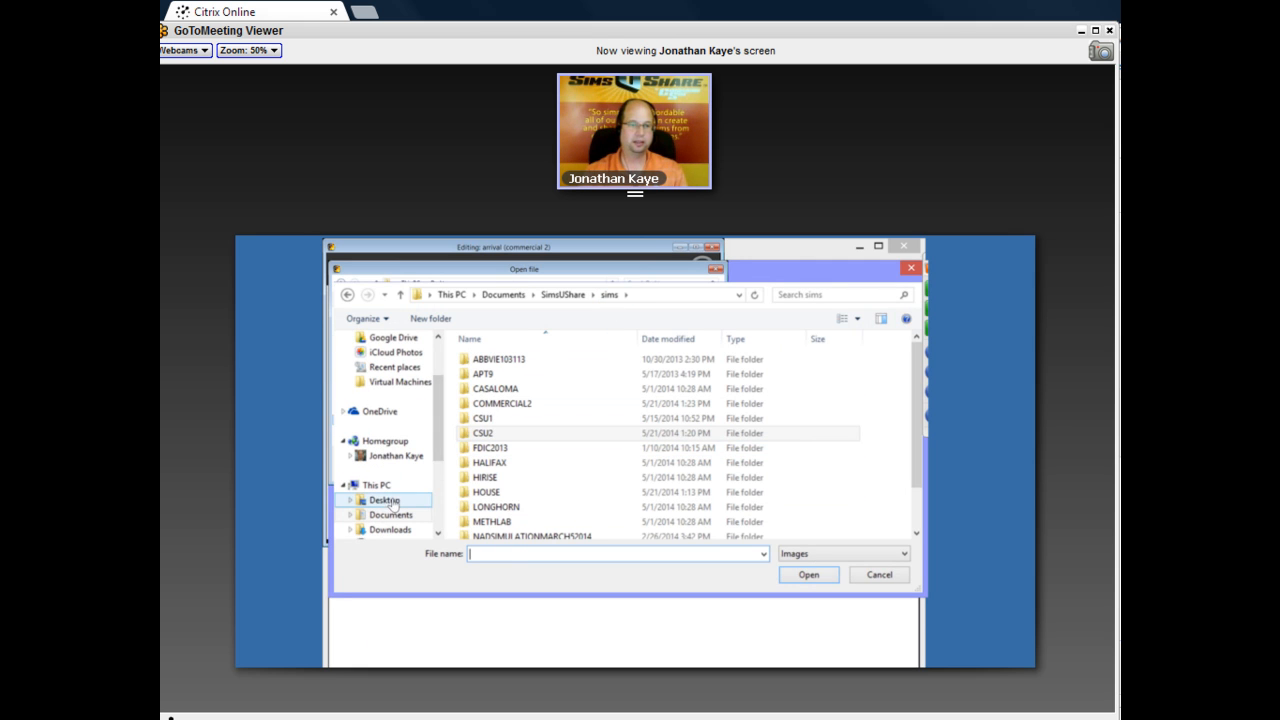
pyautogui.doubleClick(640, 366)
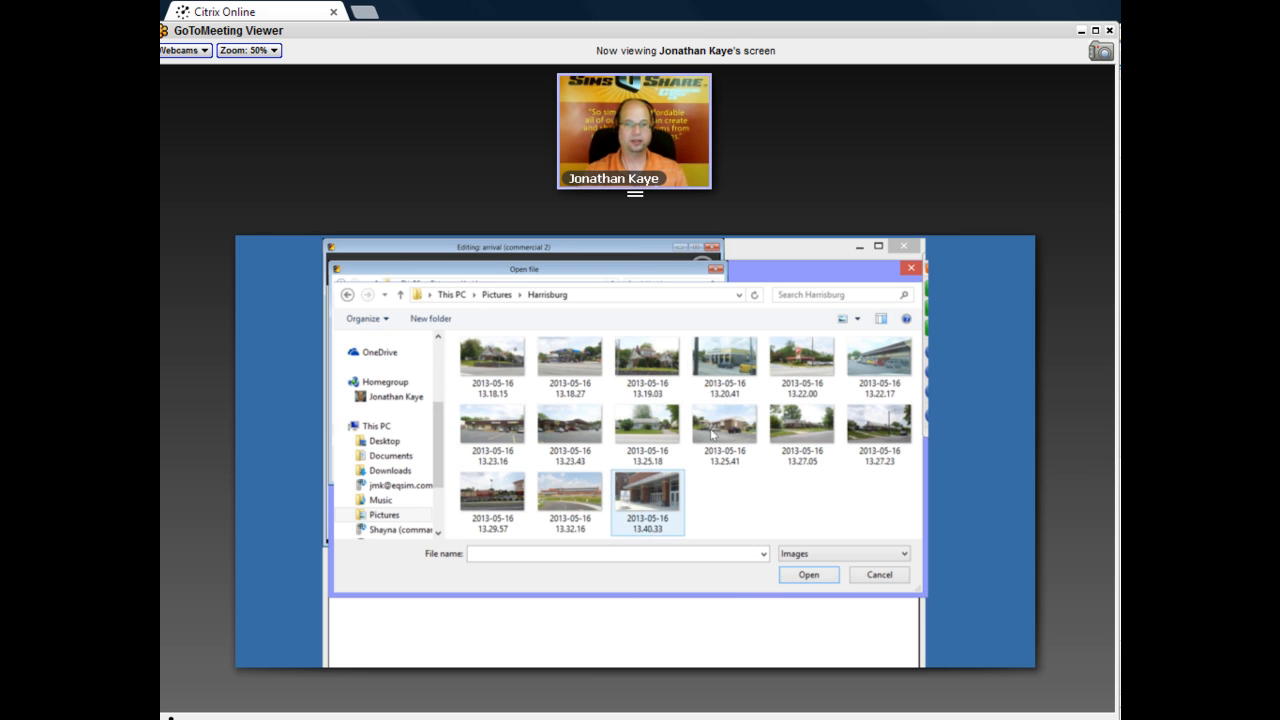
pyautogui.click(722, 388)
pyautogui.click(807, 575)
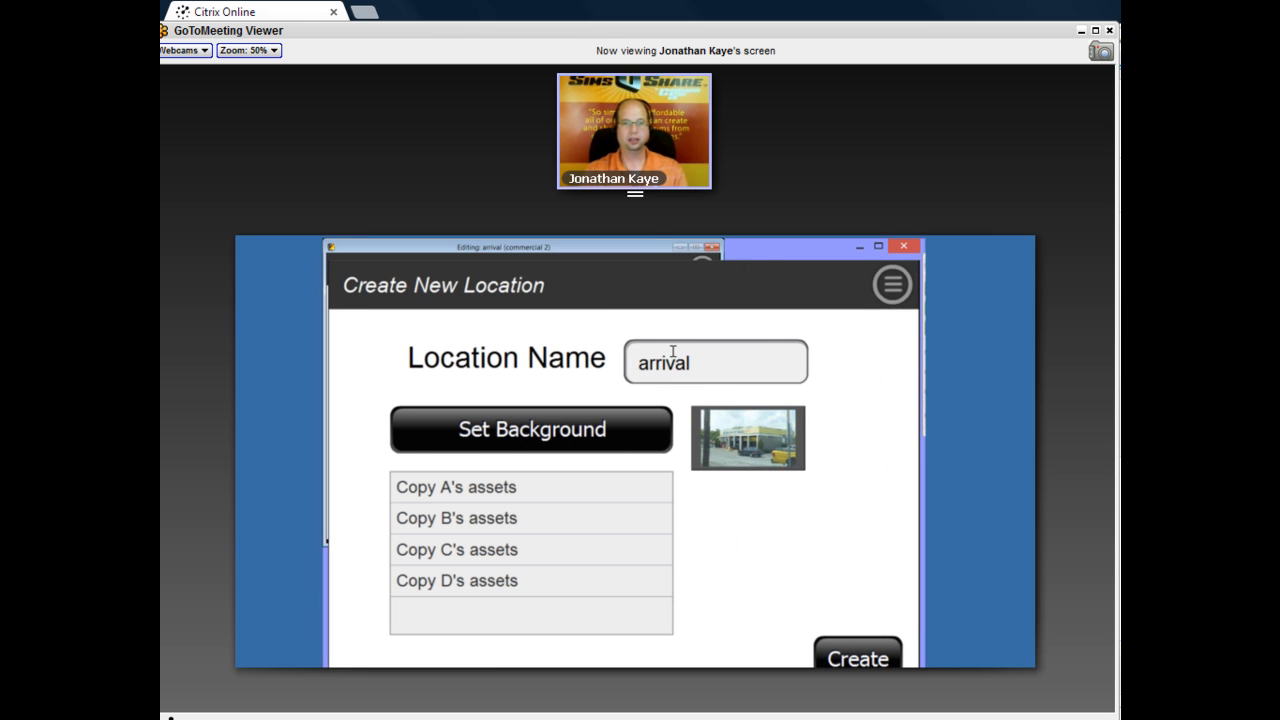
pyautogui.click(855, 658)
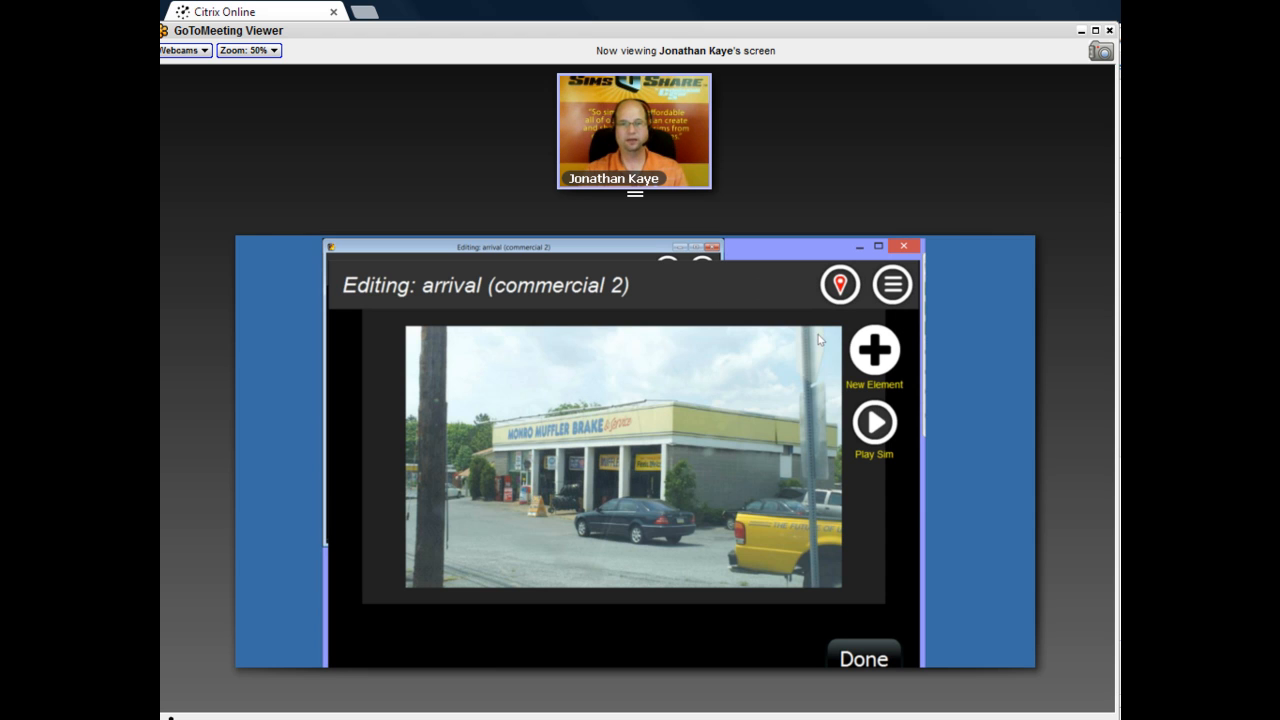
# Open the navigation settings of the arrival location and select forward as the direction to set.
pyautogui.click(840, 287)
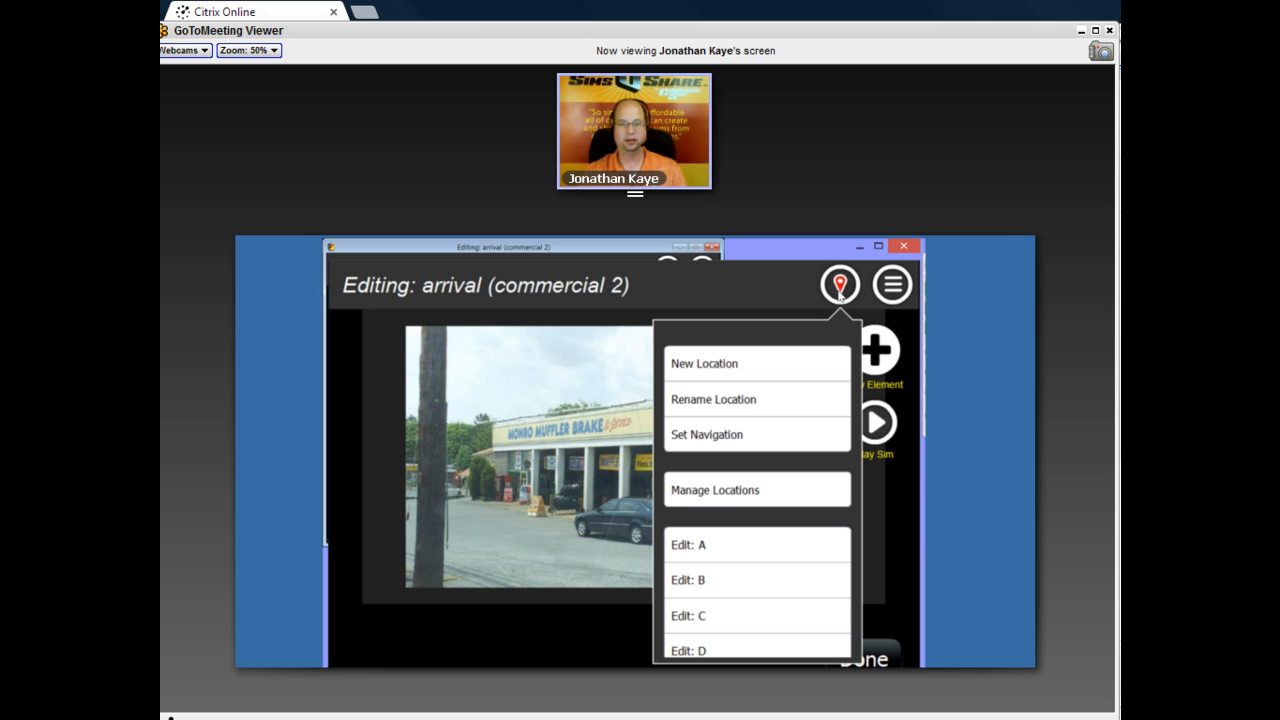
pyautogui.click(735, 434)
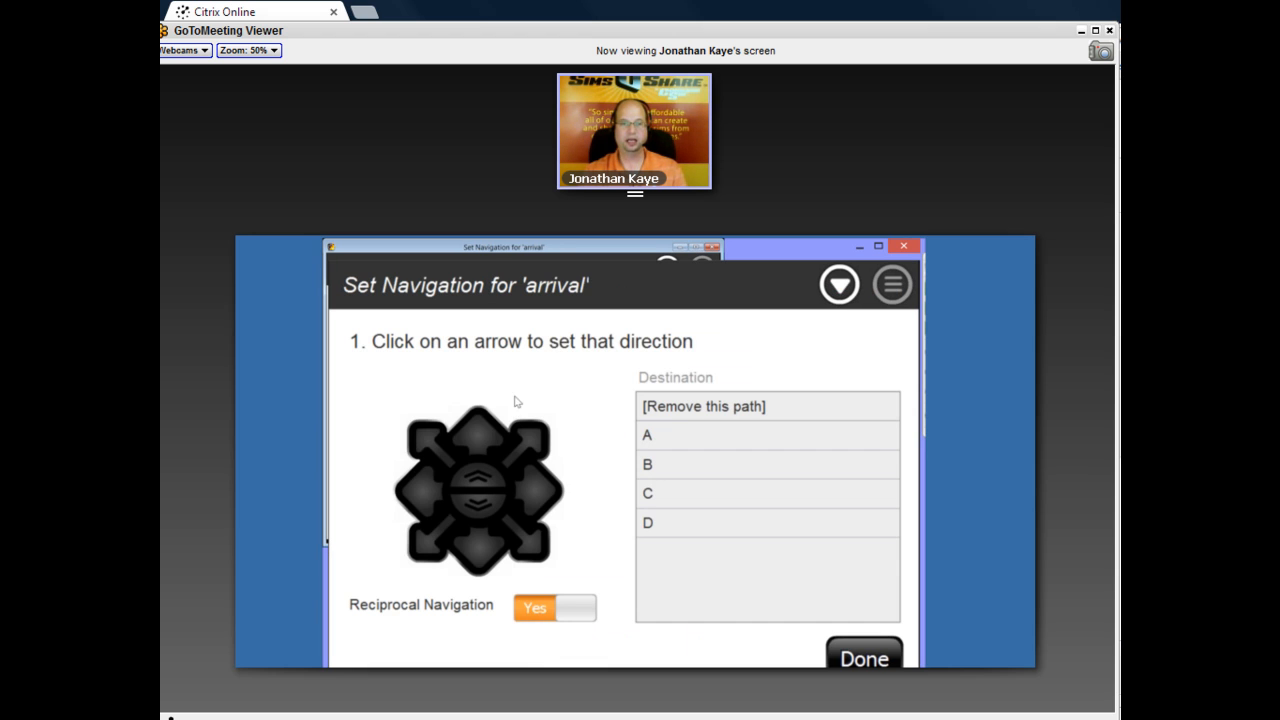
pyautogui.click(478, 432)
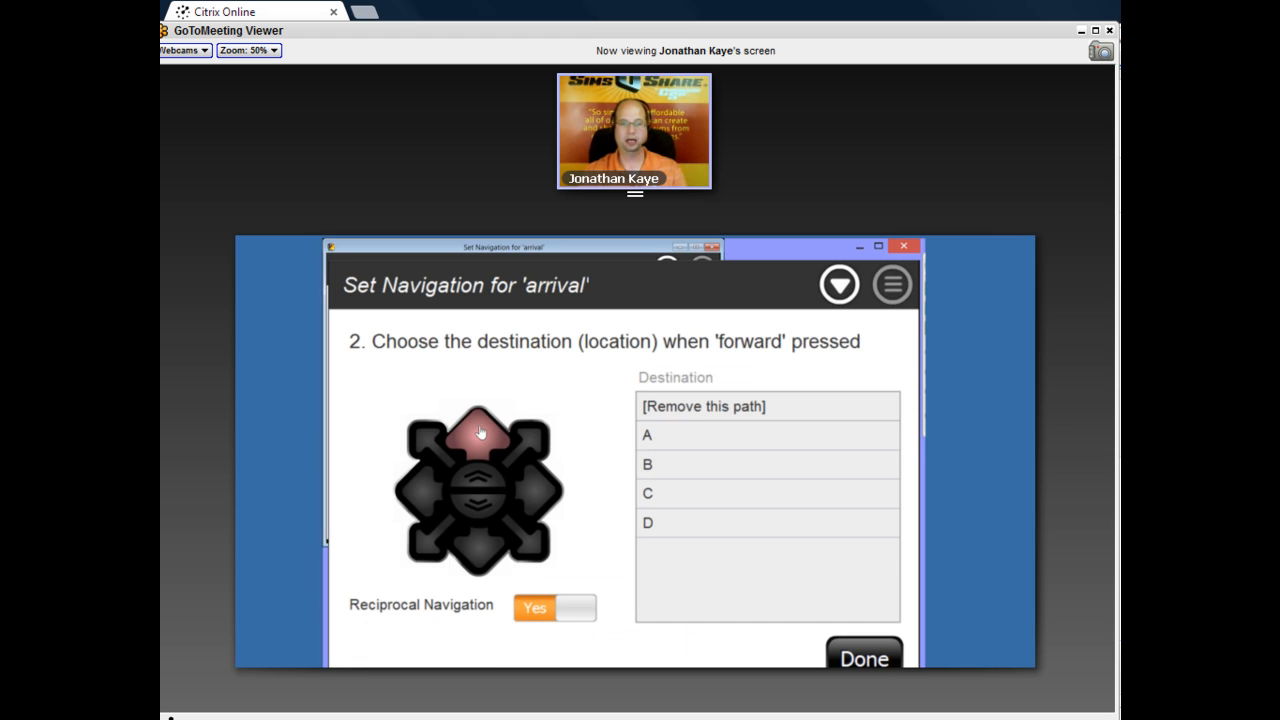
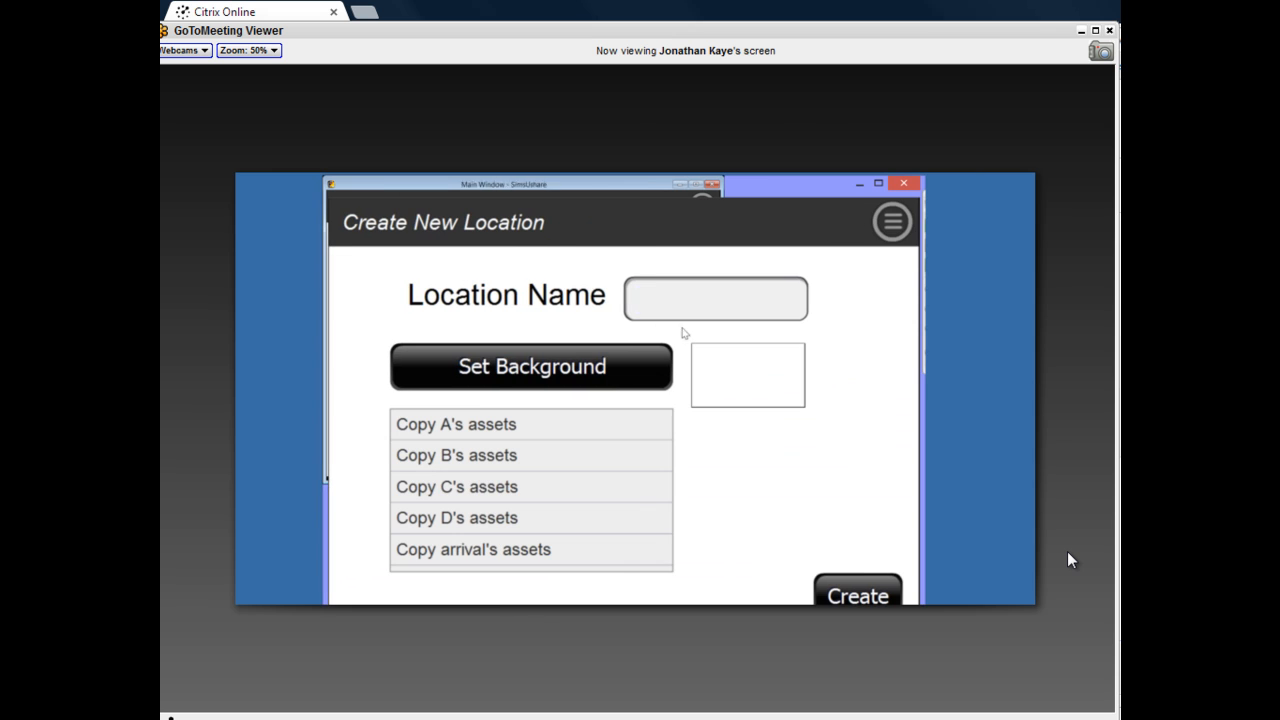
# Create a new location named B Knock by copying the assets of location B.
pyautogui.write('B Knock')
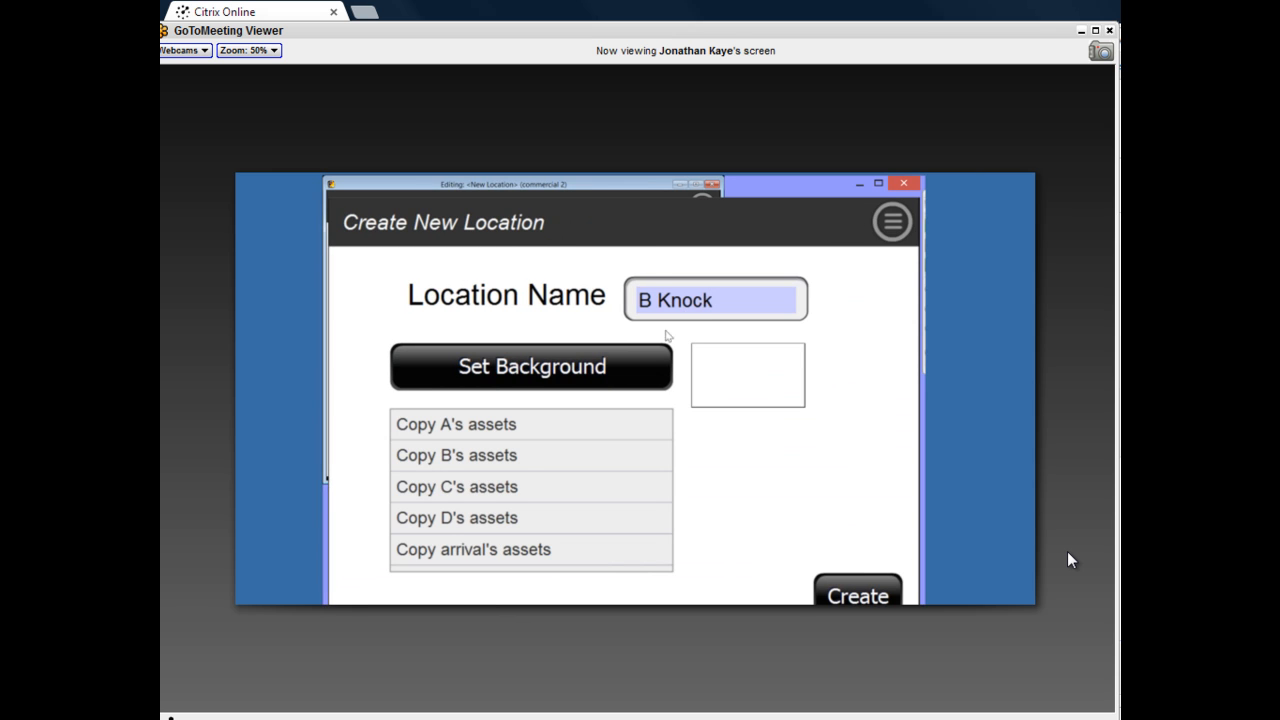
pyautogui.click(516, 457)
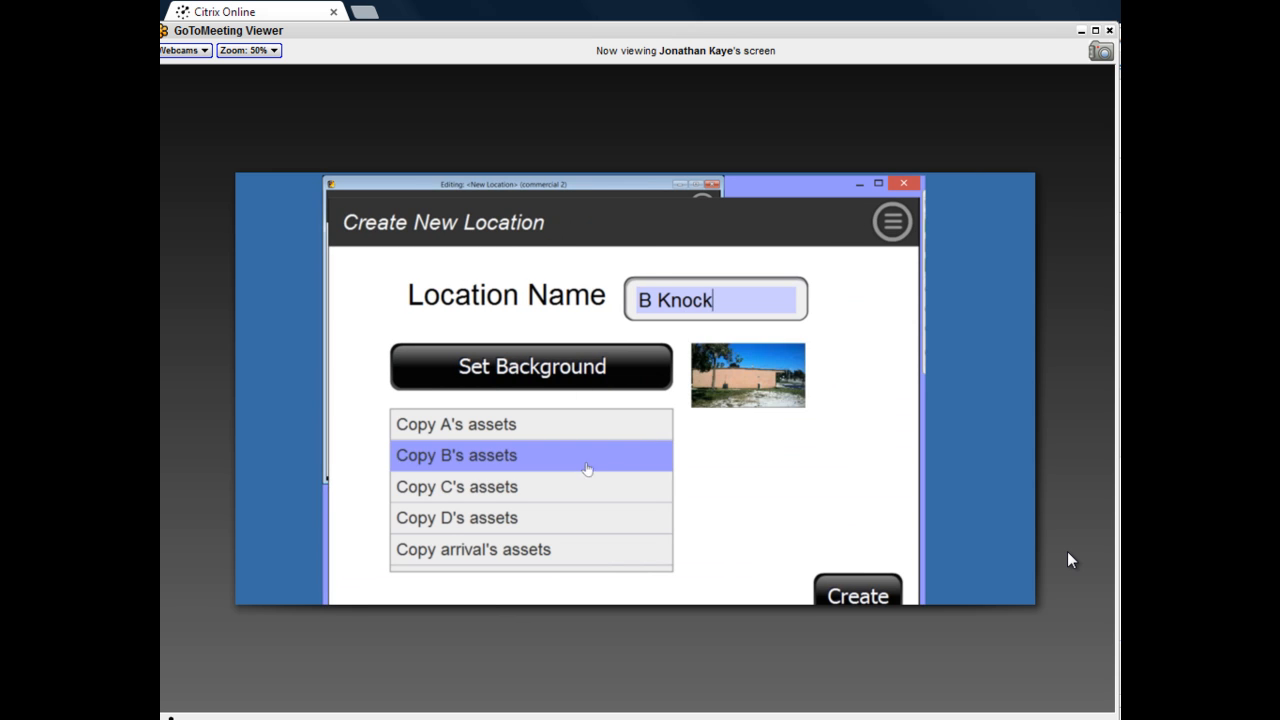
pyautogui.click(852, 596)
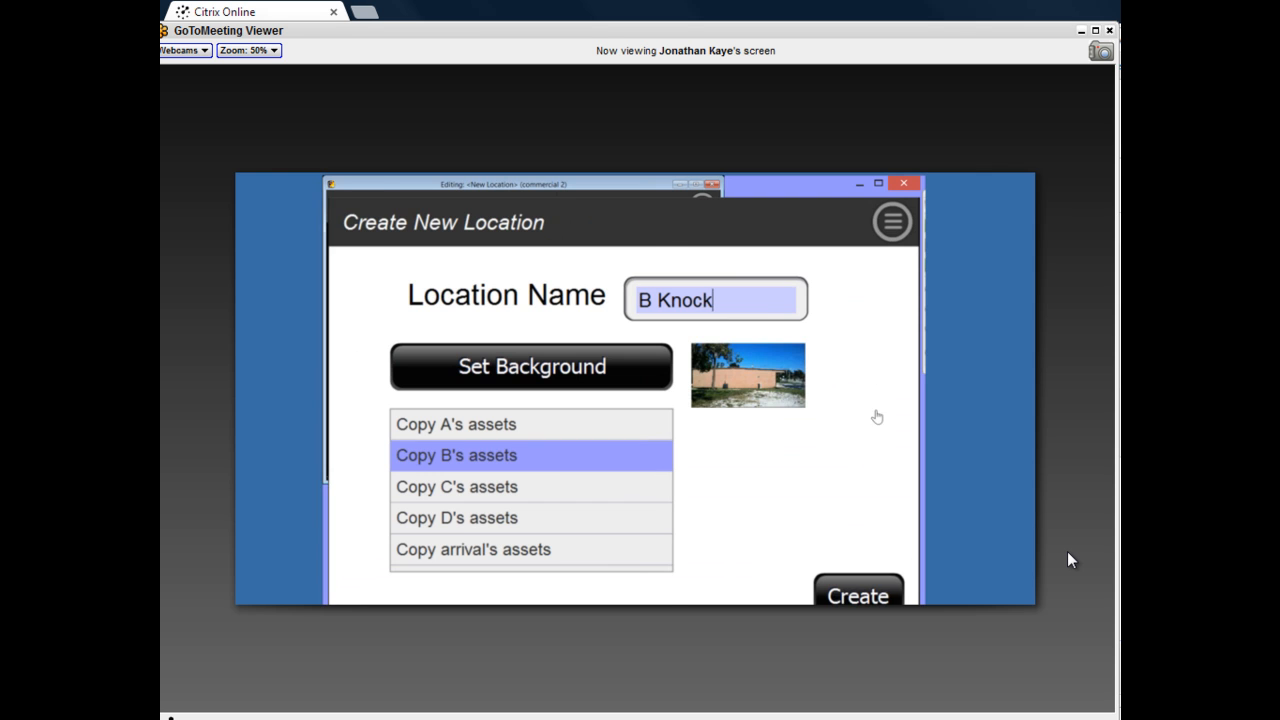
# Create a new location named C Knock by copying the assets of location C.
pyautogui.click(840, 224)
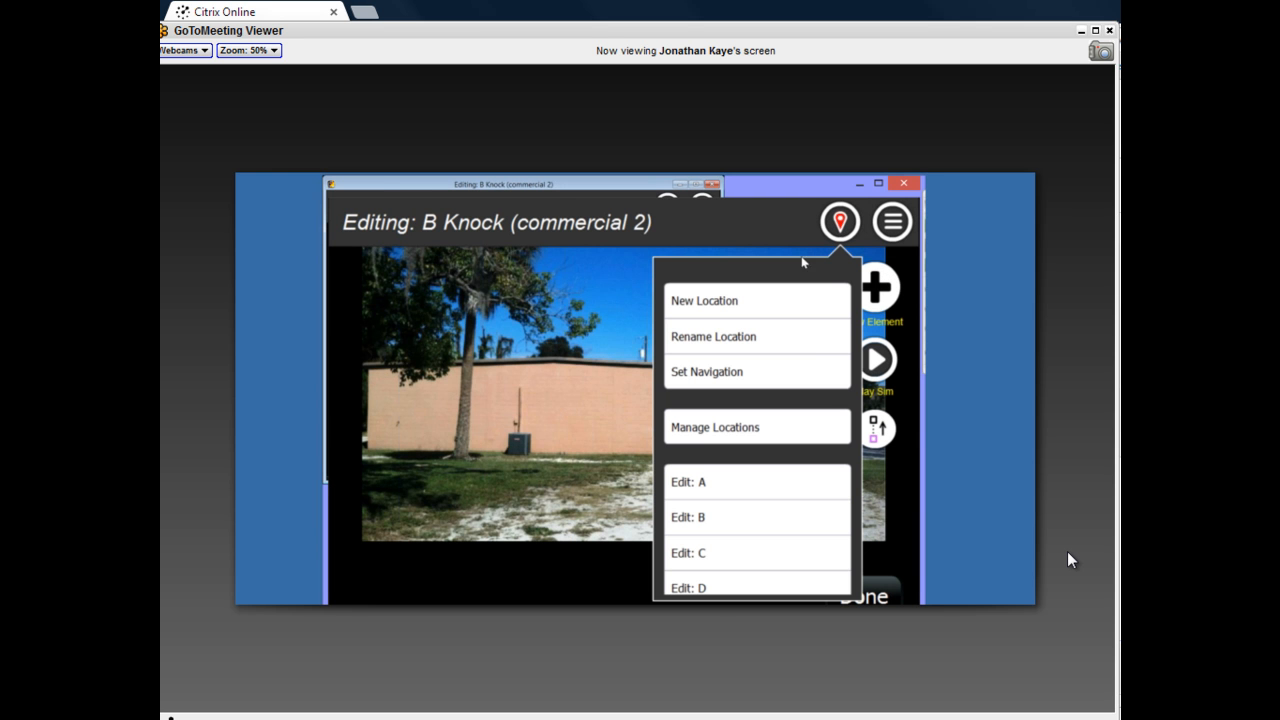
pyautogui.click(722, 302)
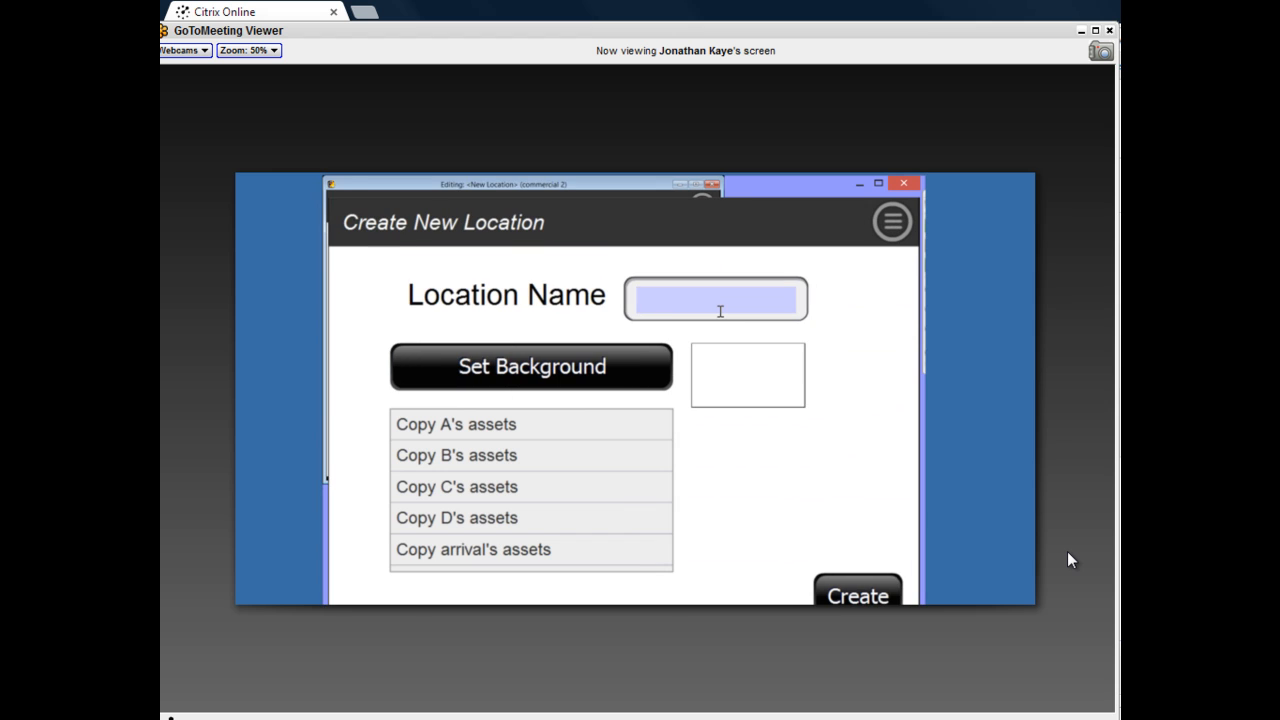
pyautogui.write('C knock')
pyautogui.click(510, 491)
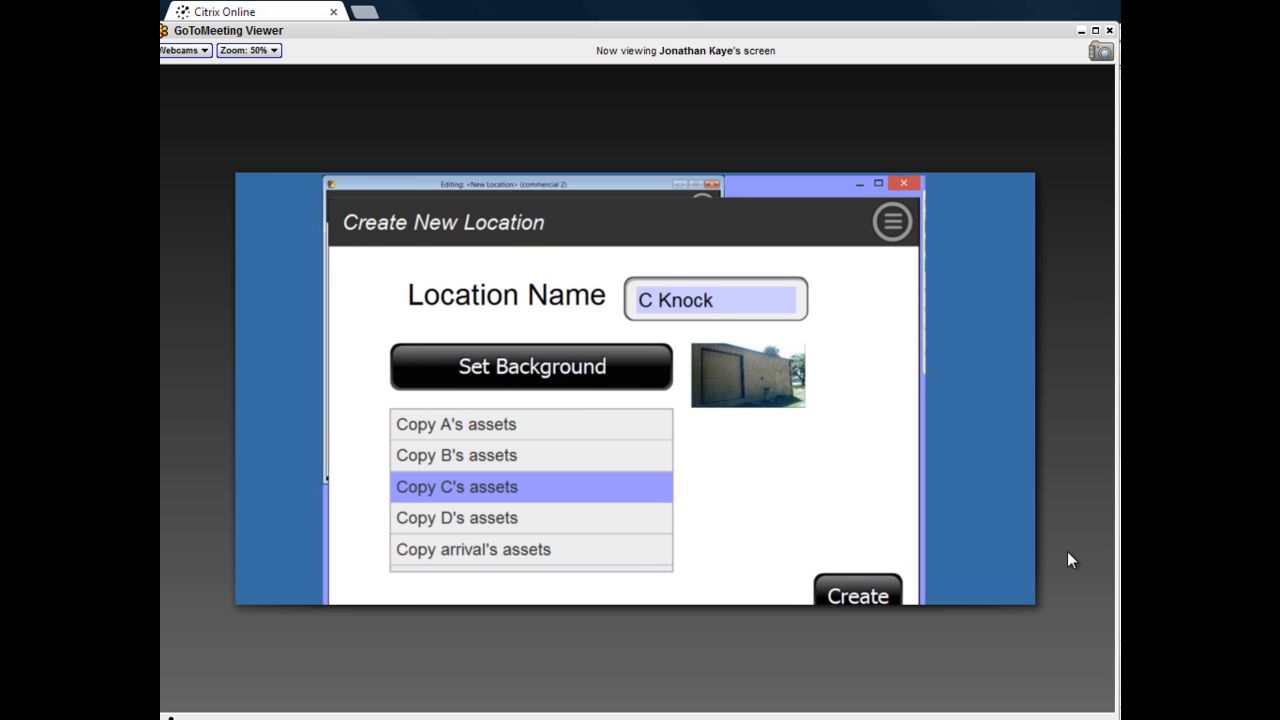
pyautogui.click(856, 596)
# Create a new location named D Knock by copying the assets of location D.
pyautogui.click(832, 228)
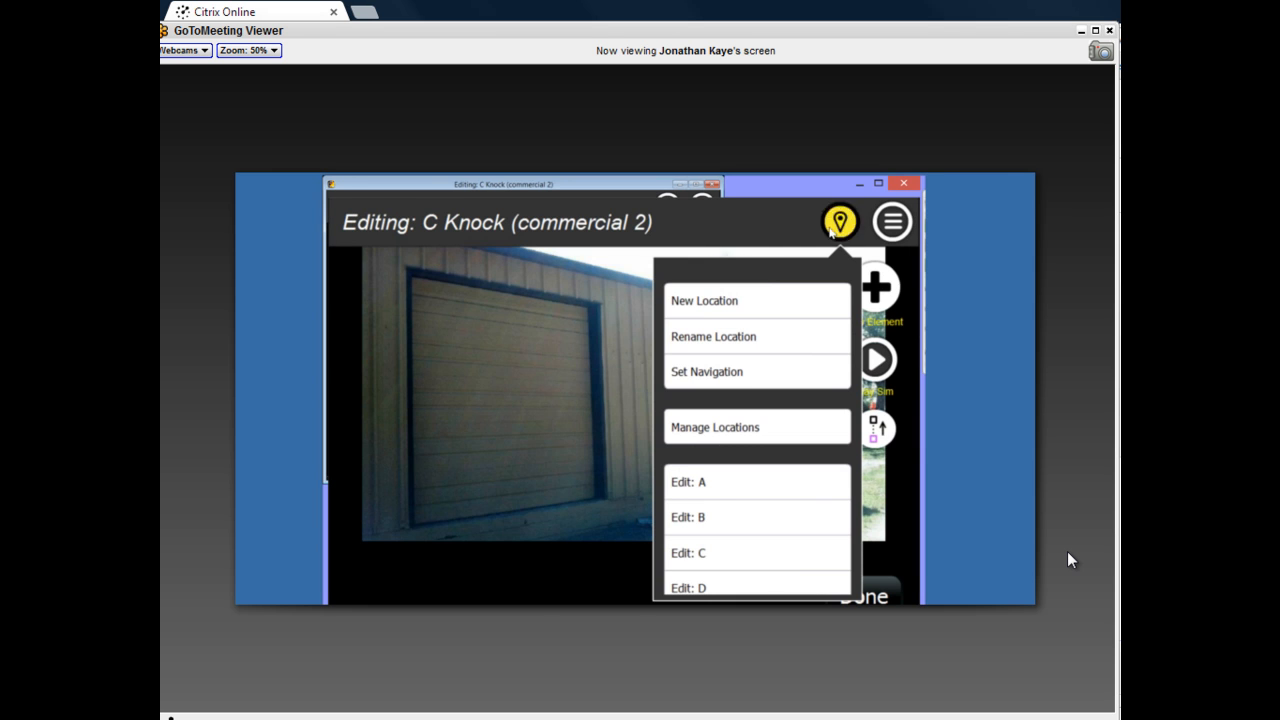
pyautogui.click(703, 312)
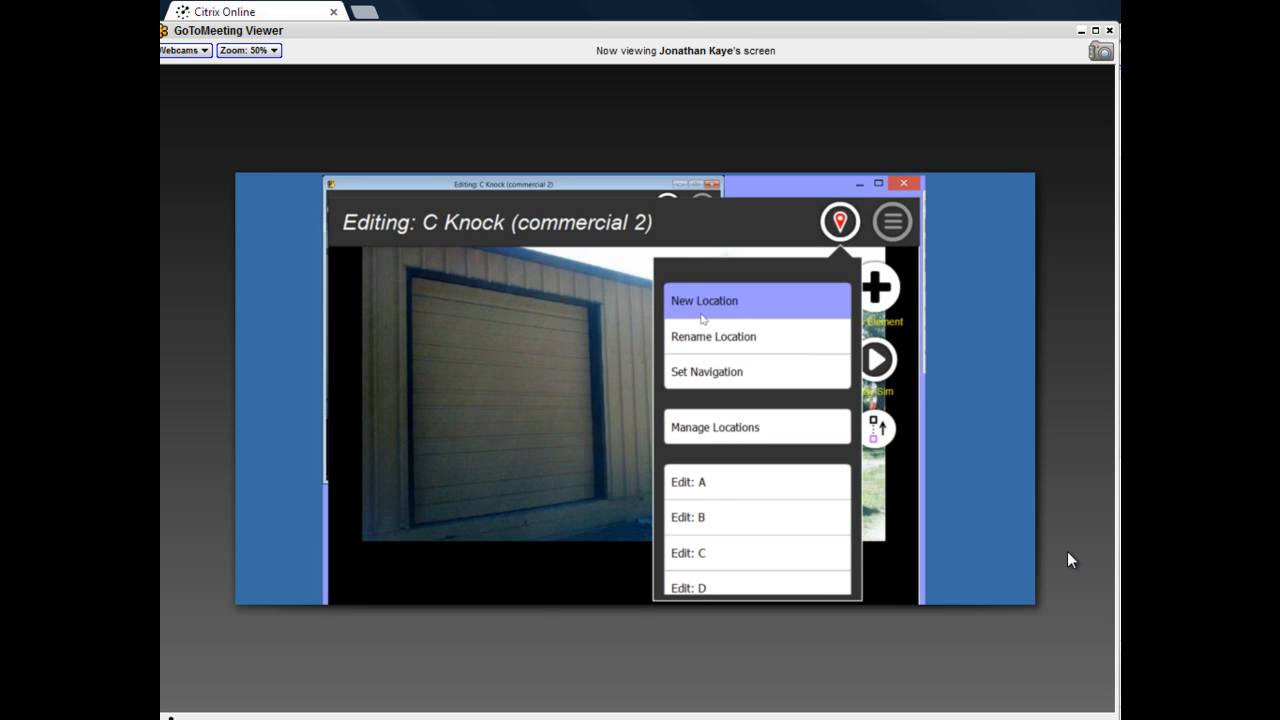
pyautogui.click(717, 297)
pyautogui.write('D Knock')
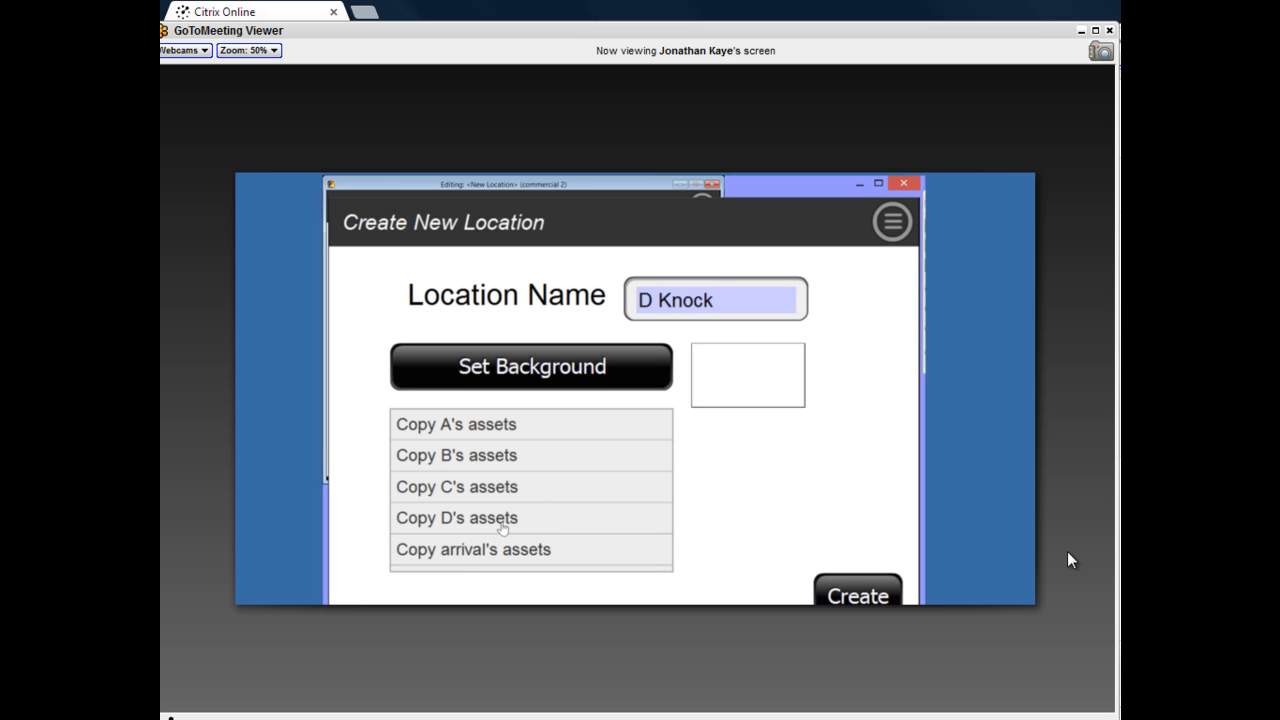
pyautogui.click(502, 520)
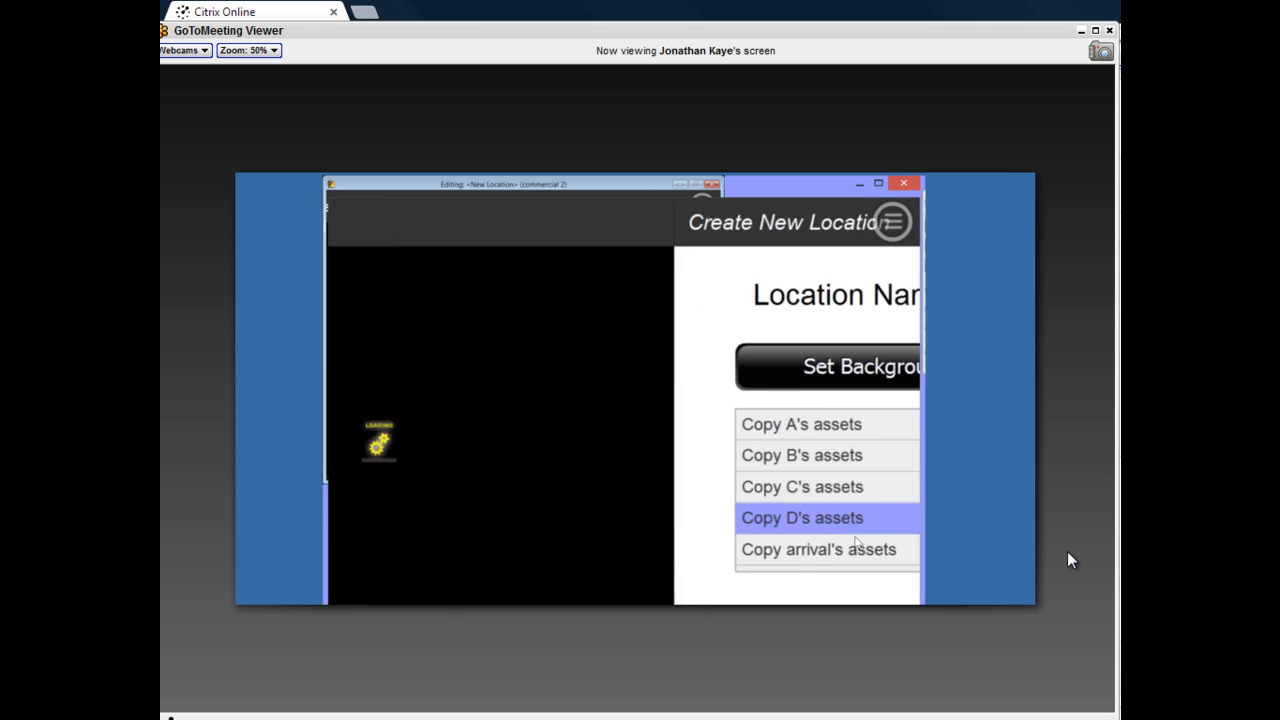
# Set the navigation of D Knock so that left goes to A Knock and right goes to C Knock, with reciprocal navigation.
pyautogui.click(838, 228)
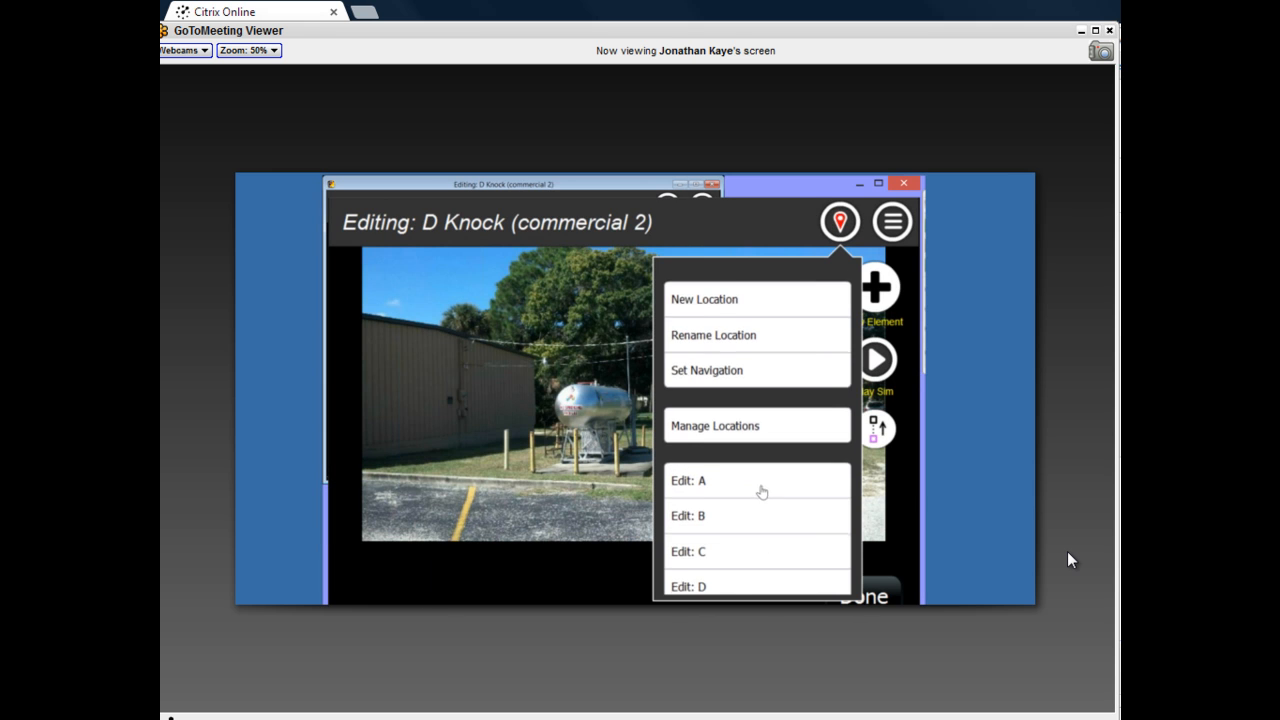
pyautogui.scroll(-5, 761, 491)
pyautogui.moveTo(791, 482)
pyautogui.mouseDown()
pyautogui.moveTo(793, 514)
pyautogui.moveTo(794, 483)
pyautogui.mouseUp()
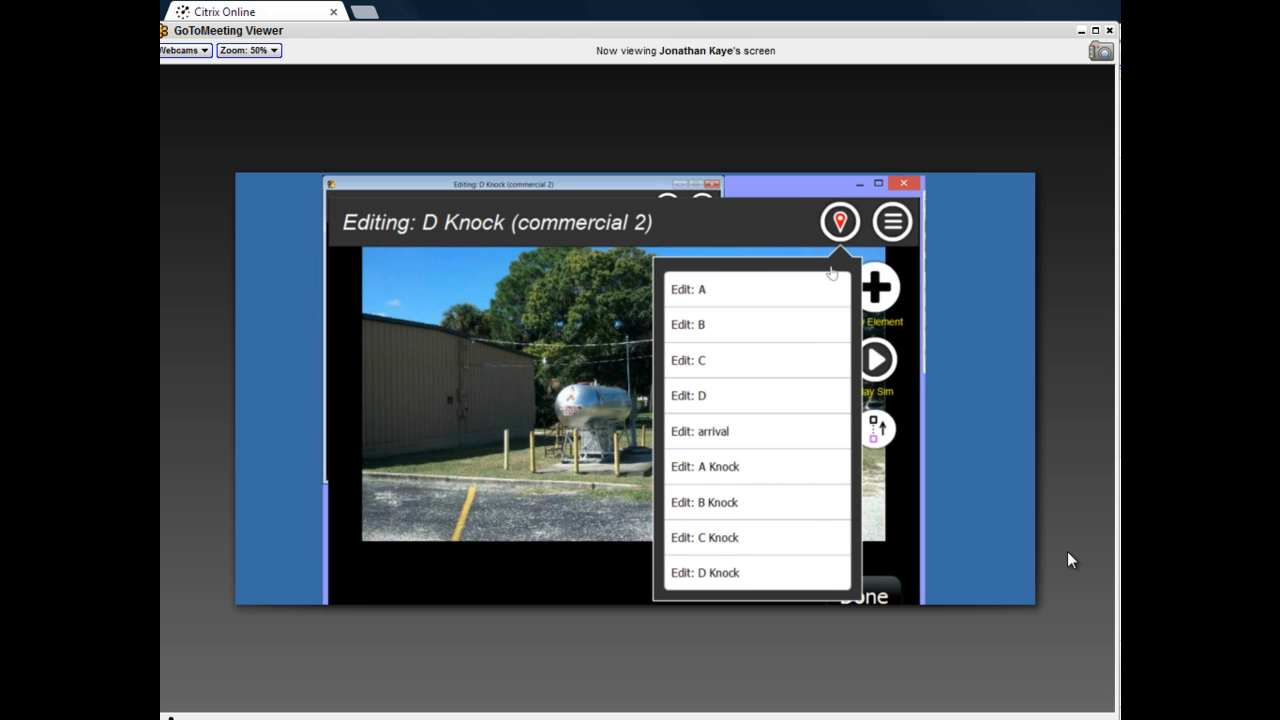
pyautogui.click(838, 226)
pyautogui.click(838, 226)
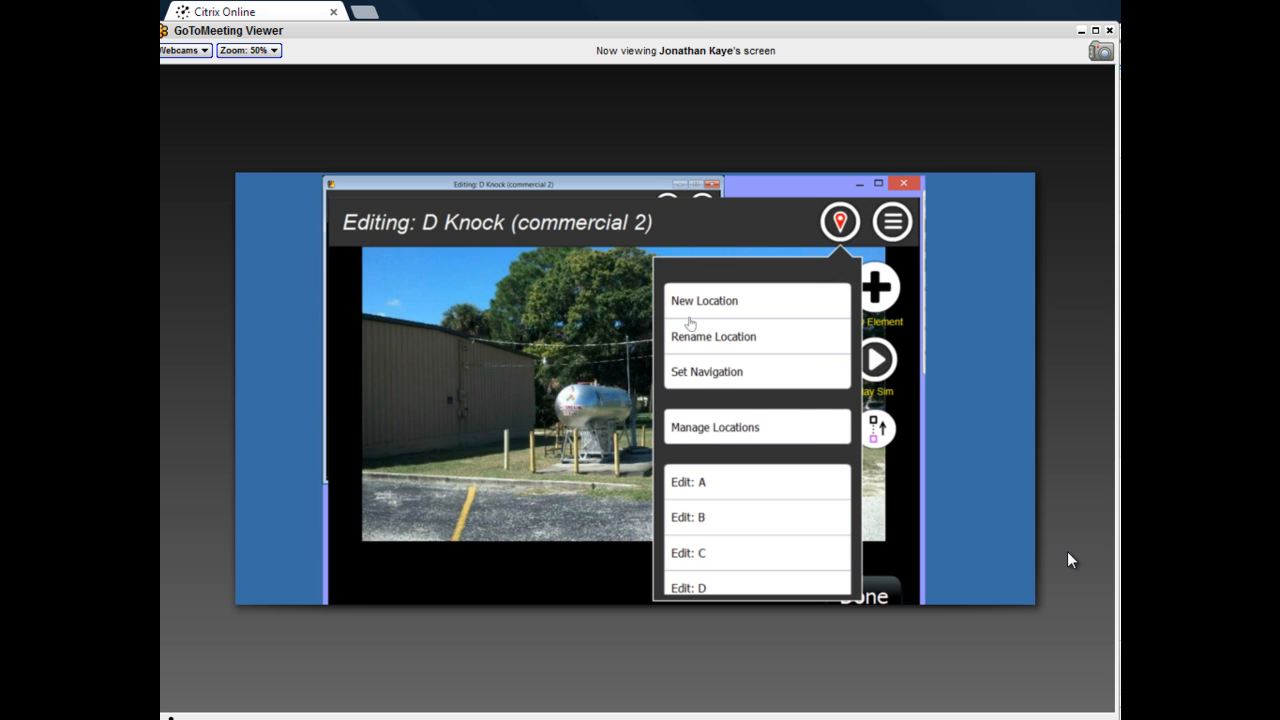
pyautogui.click(729, 372)
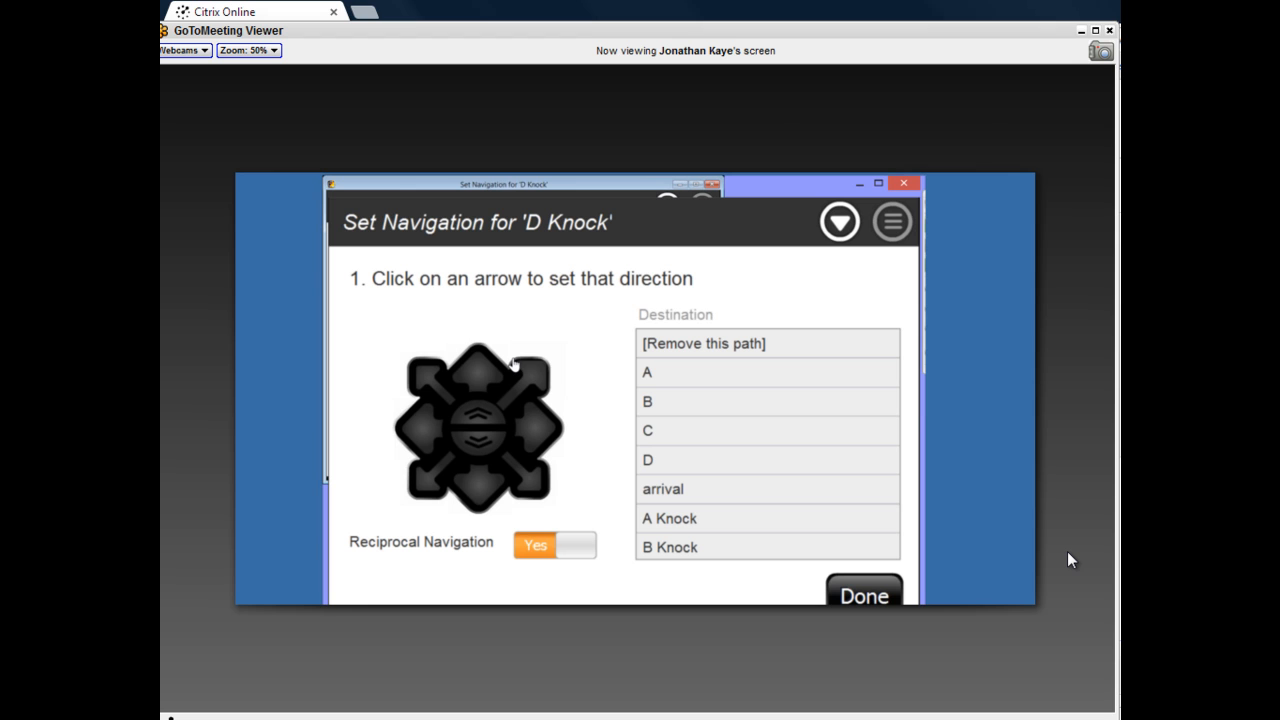
pyautogui.click(415, 430)
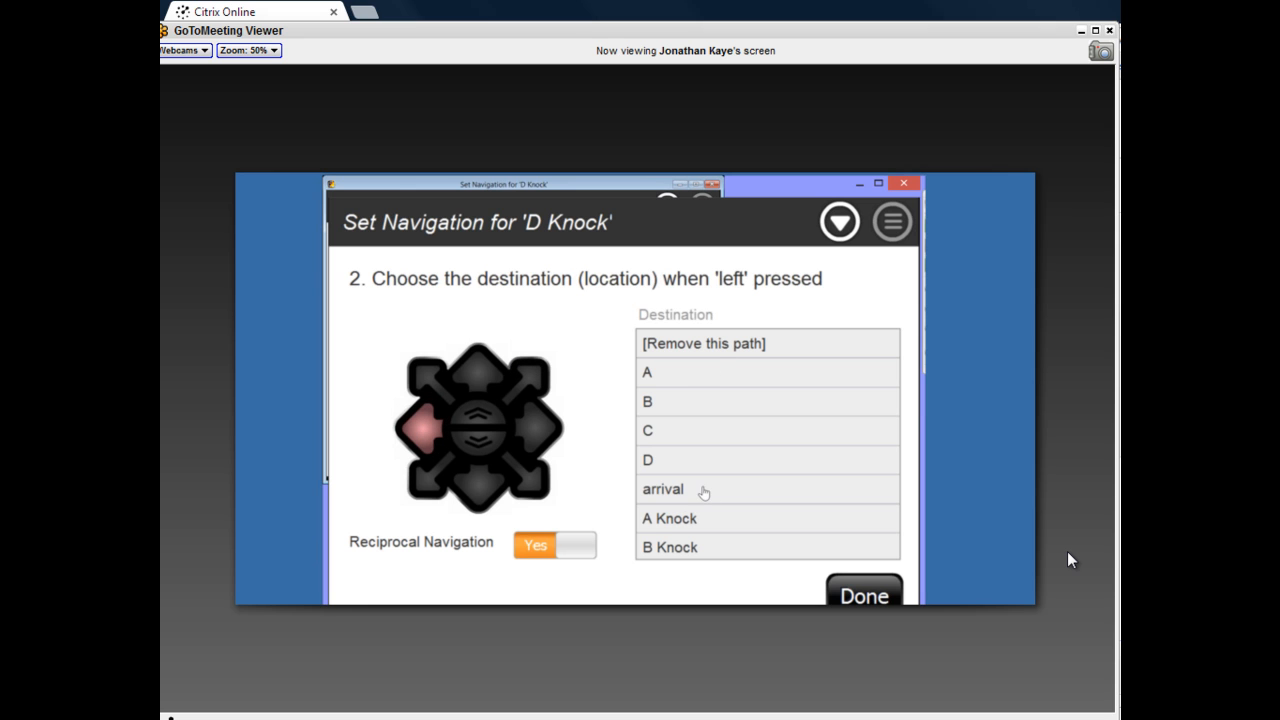
pyautogui.click(683, 520)
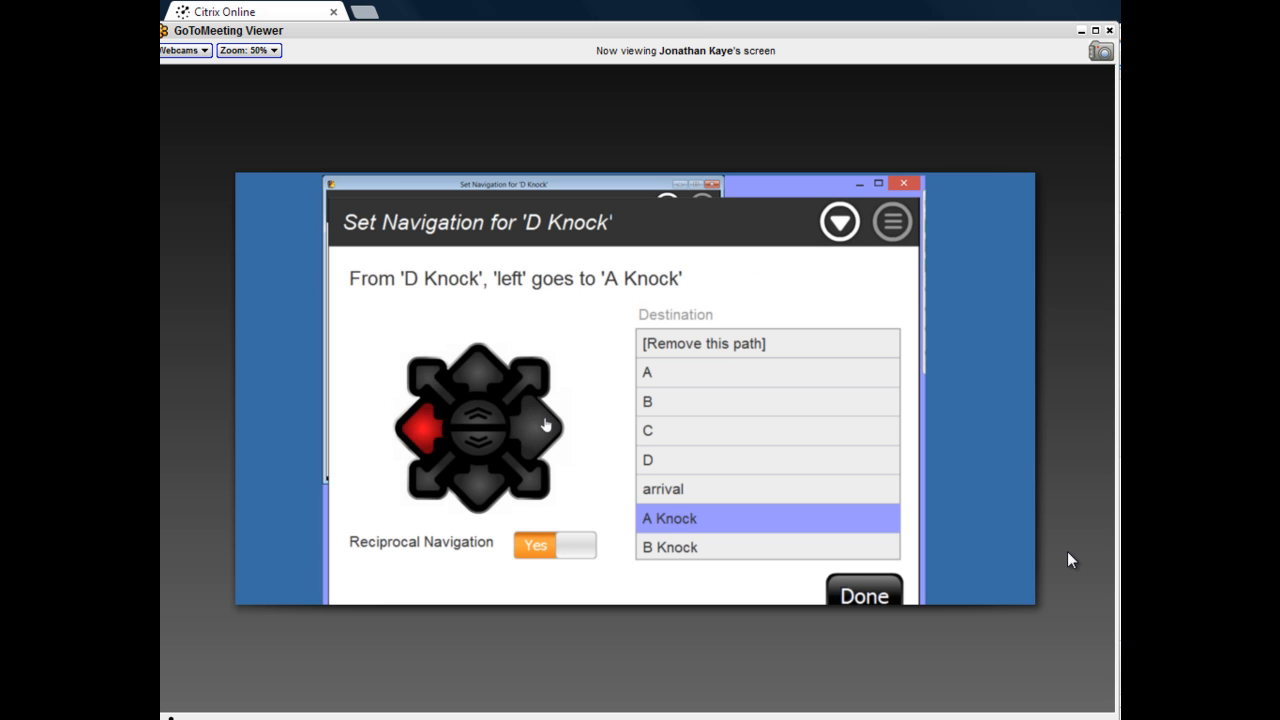
pyautogui.click(555, 440)
pyautogui.scroll(-1, 706, 506)
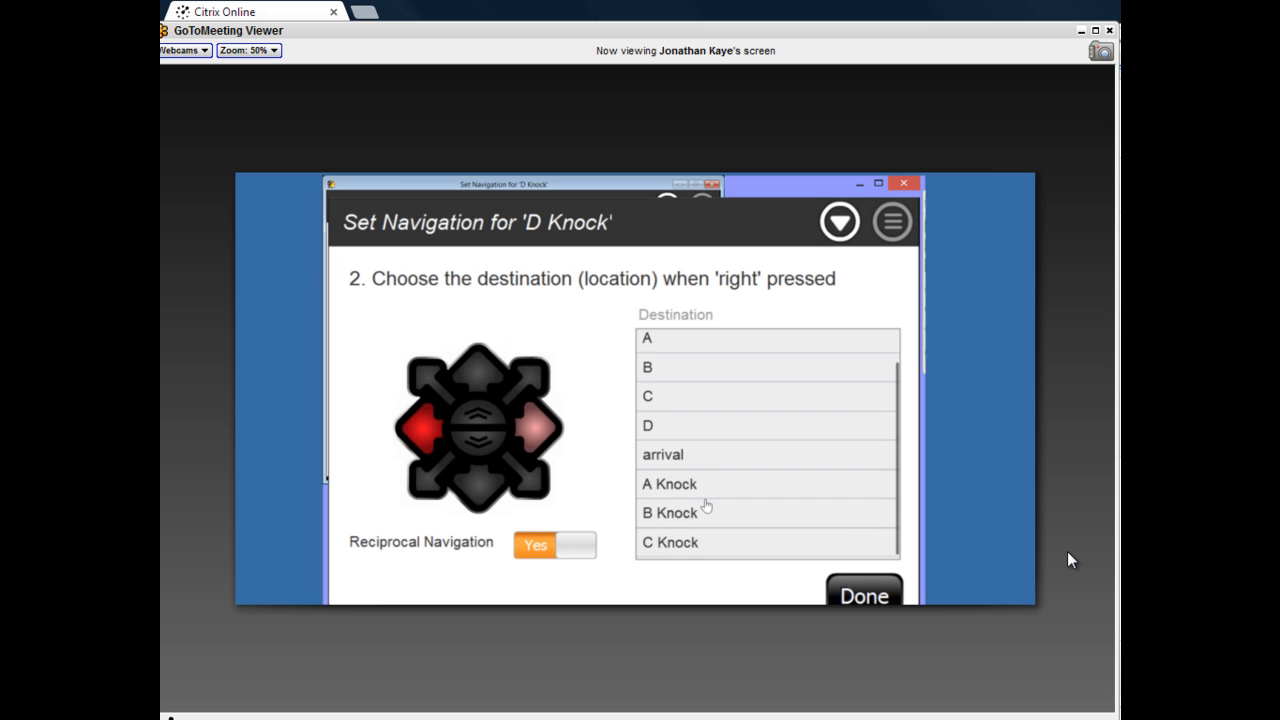
pyautogui.click(679, 547)
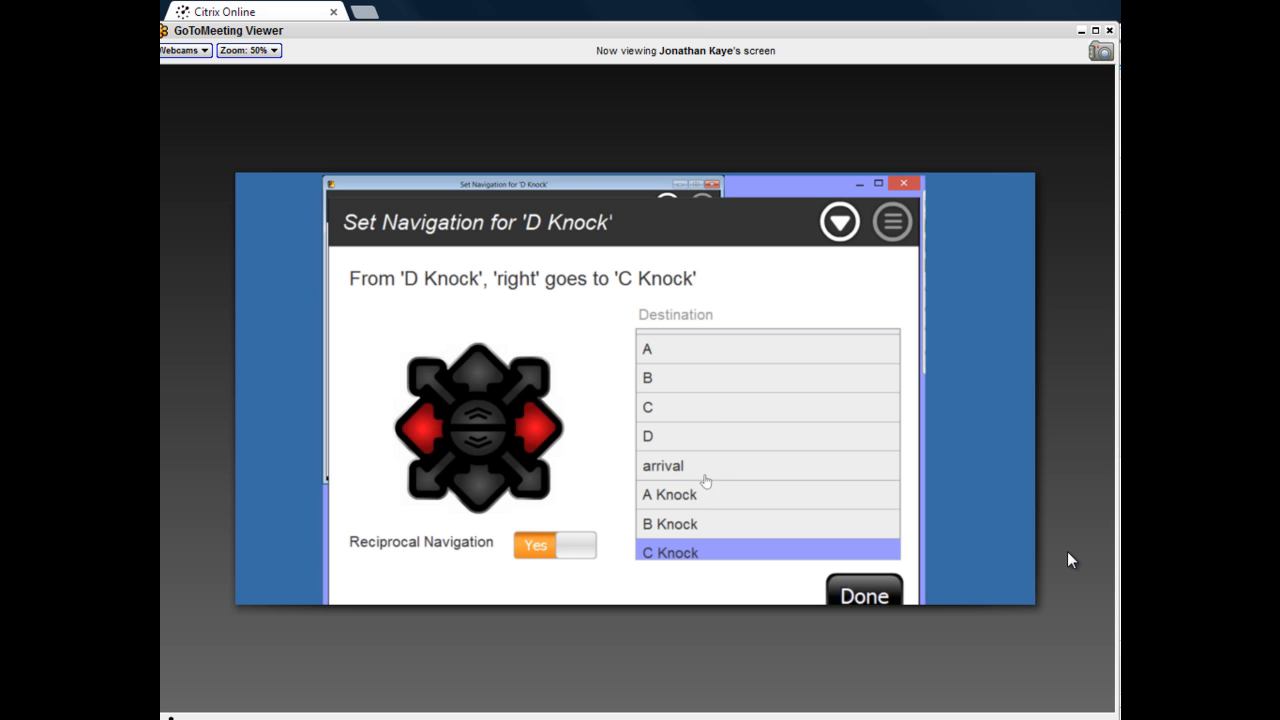
# Switch to location A Knock and set its navigation so that left goes to B Knock.
pyautogui.click(840, 222)
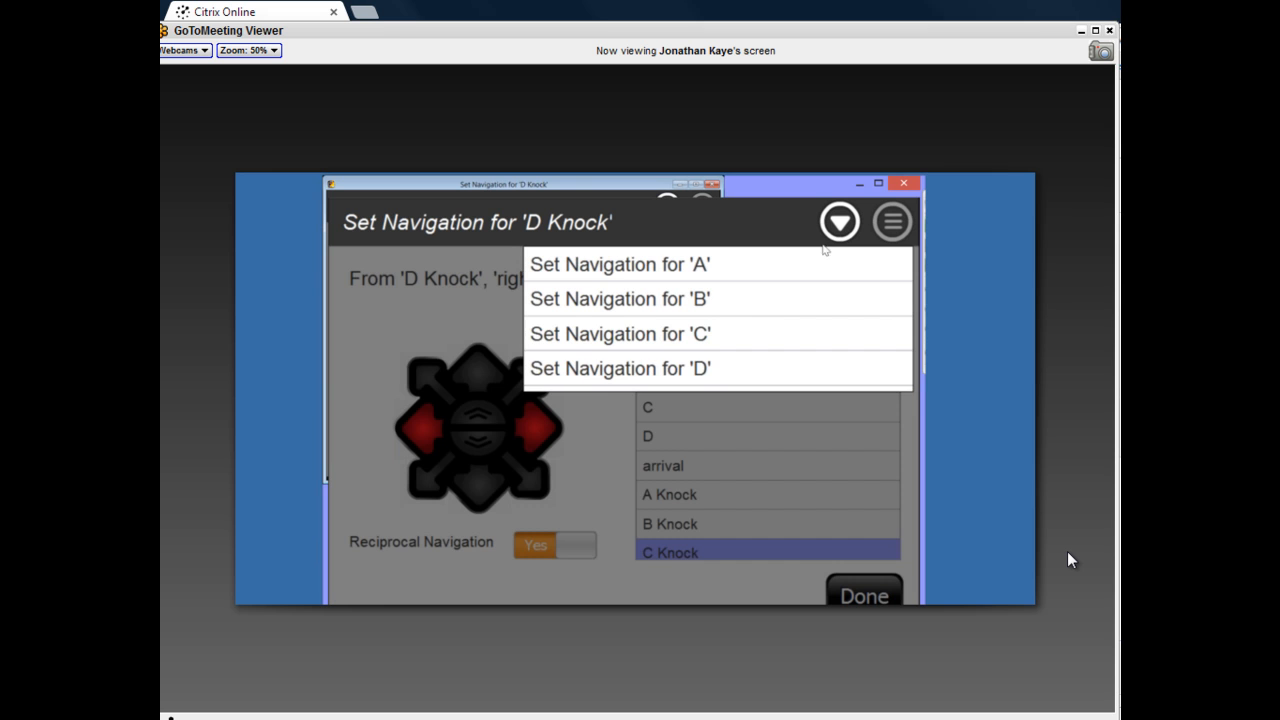
pyautogui.scroll(-3, 740, 330)
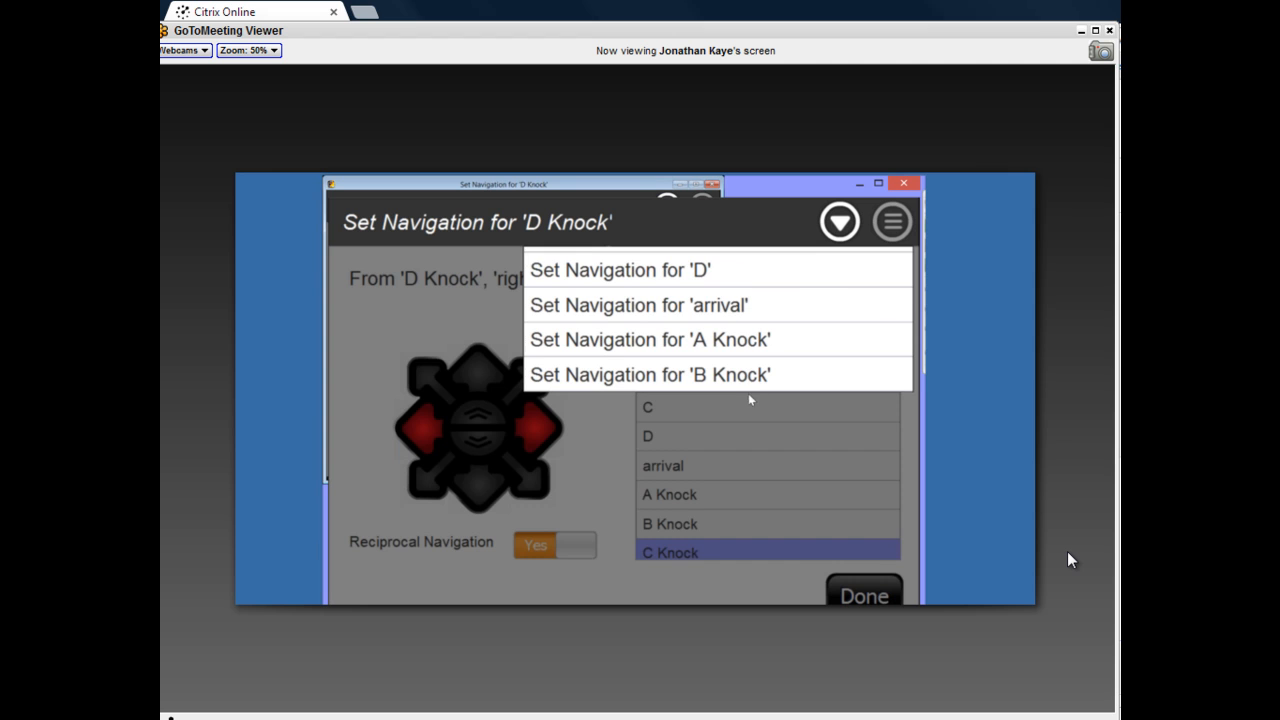
pyautogui.click(737, 342)
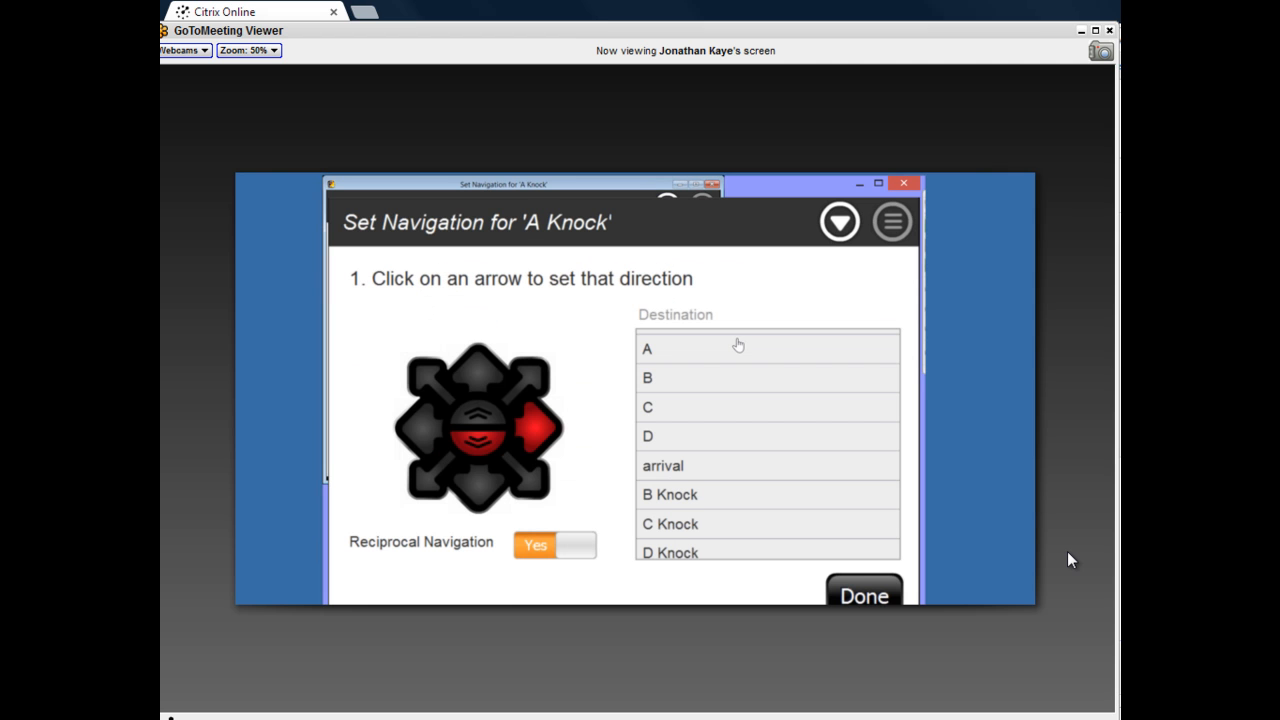
pyautogui.moveTo(558, 437)
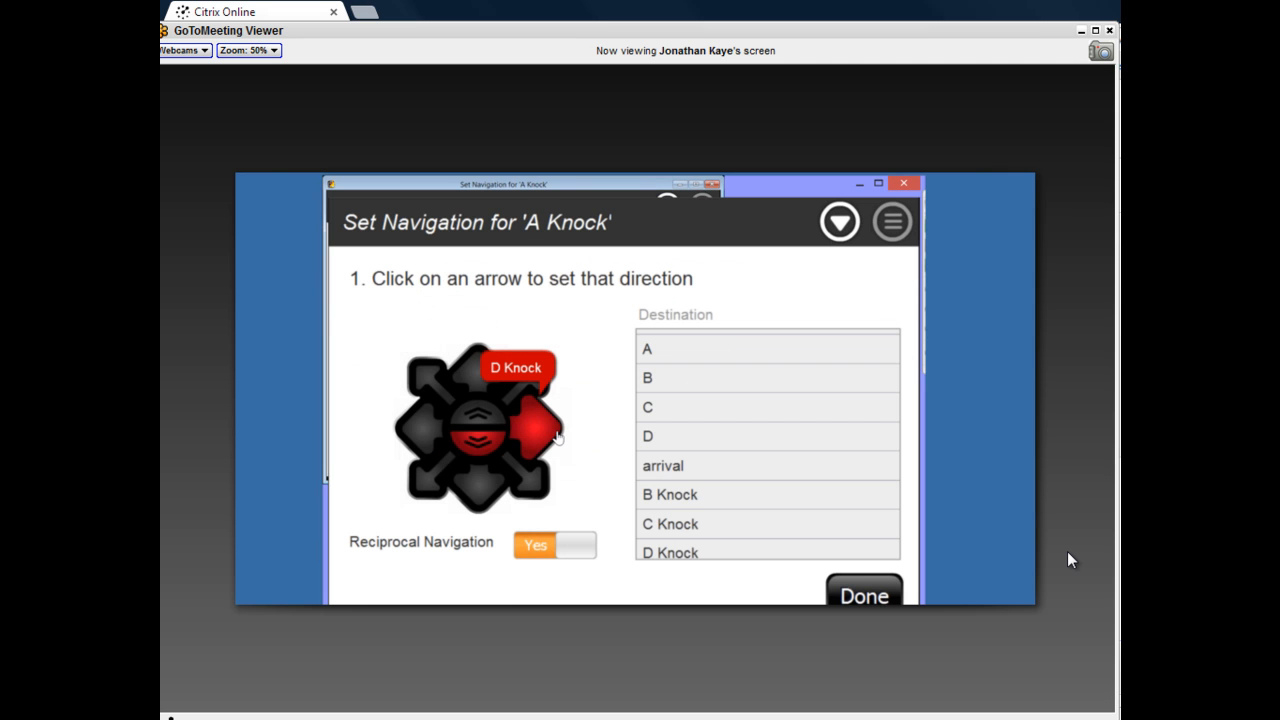
pyautogui.click(418, 437)
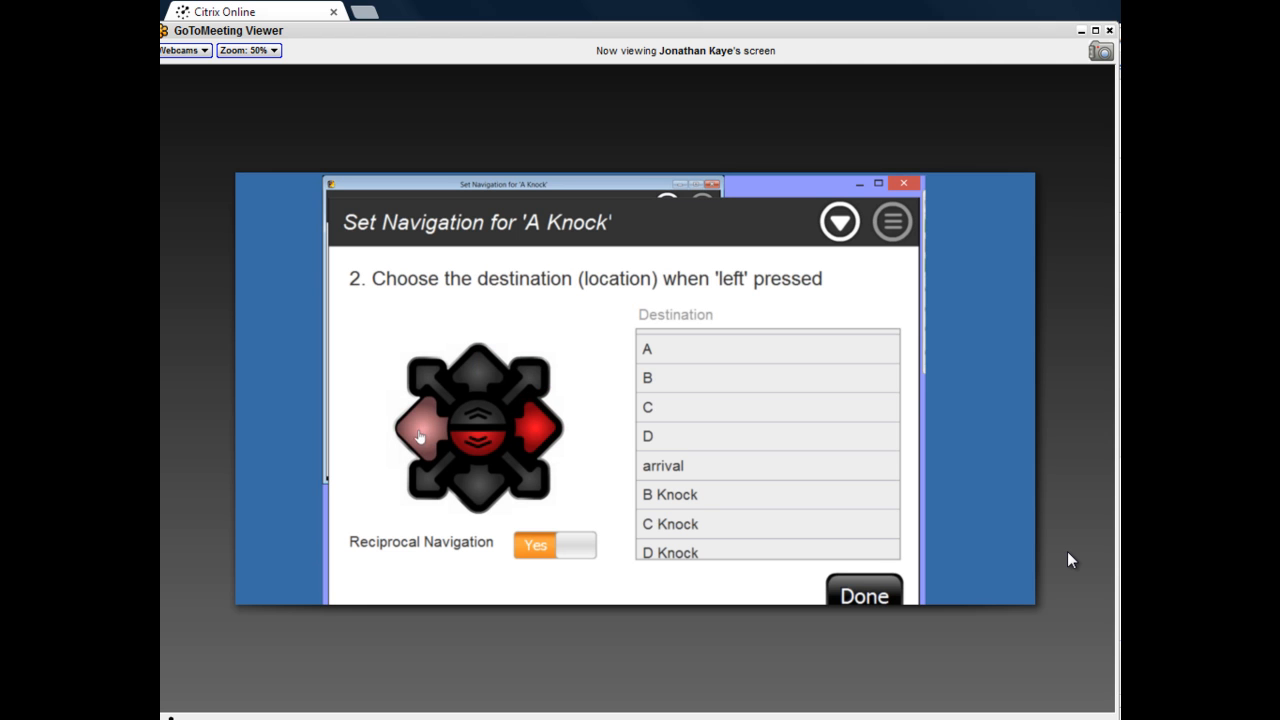
pyautogui.click(661, 500)
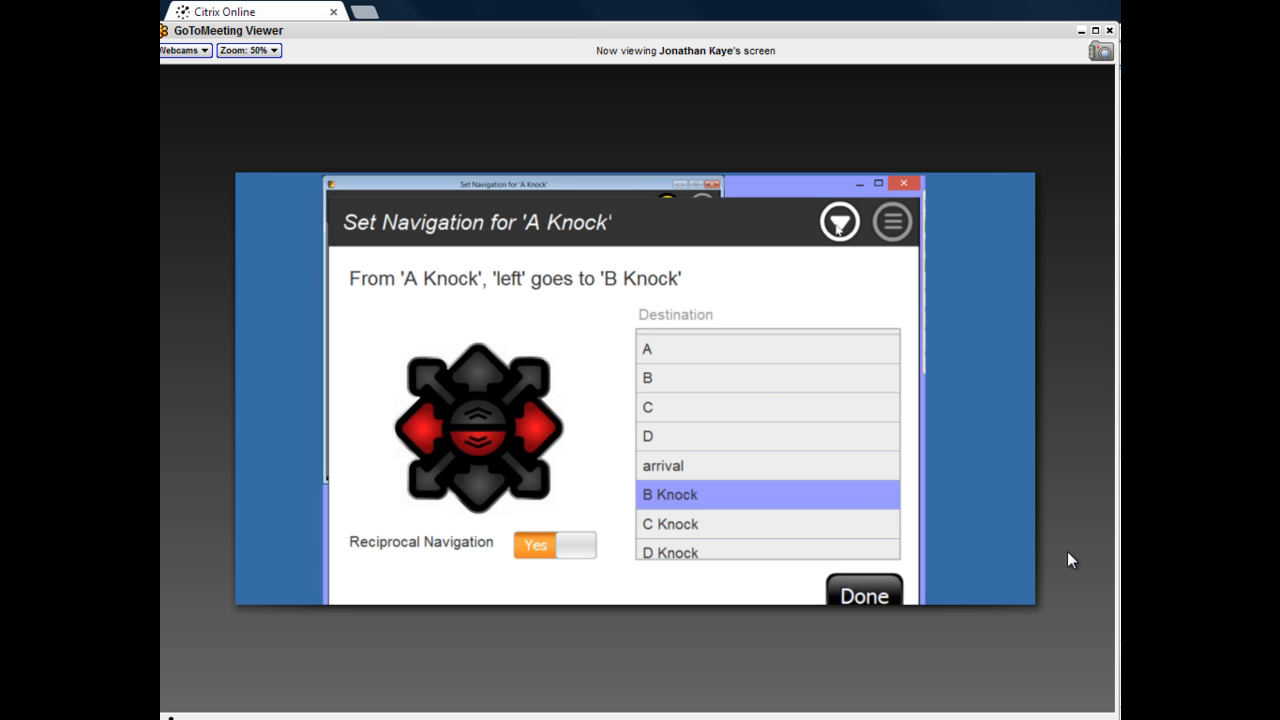
# Switch to location B Knock and set its navigation so that left goes to C Knock.
pyautogui.click(838, 224)
pyautogui.scroll(-3, 770, 300)
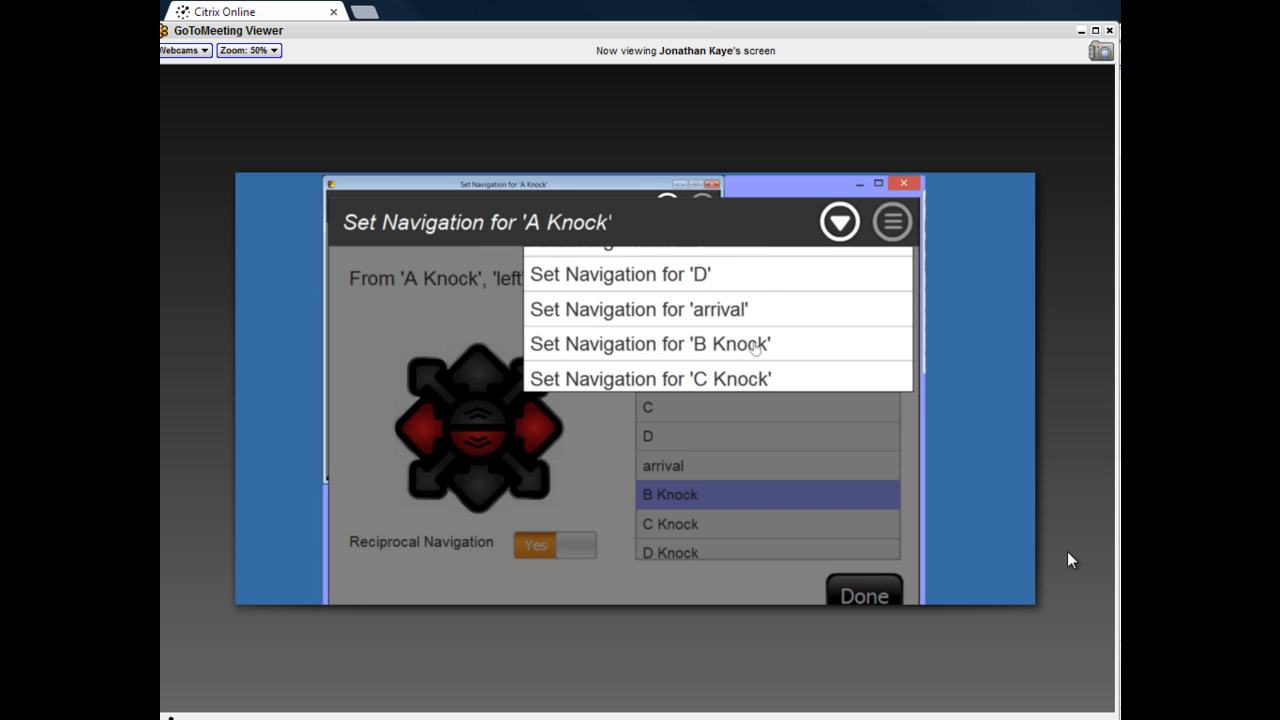
pyautogui.click(756, 345)
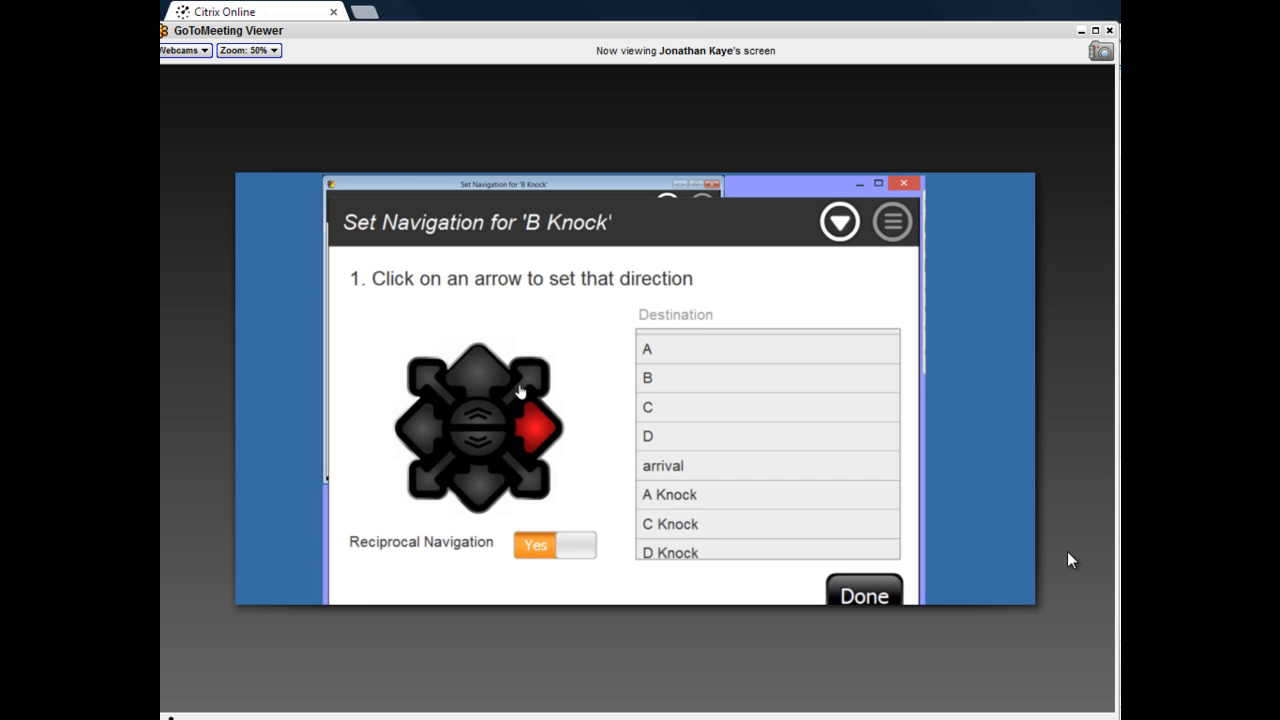
pyautogui.click(425, 424)
pyautogui.click(677, 523)
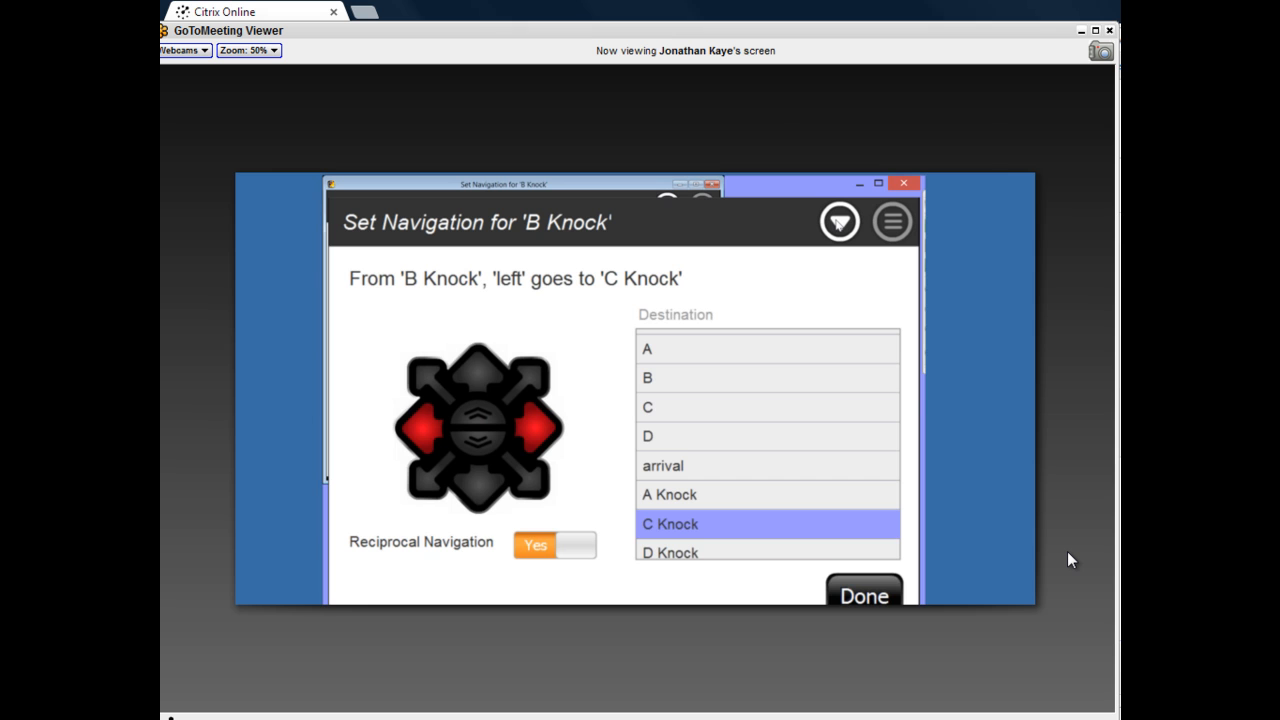
# Check which navigation directions are already set for C Knock, and finish the navigation setup.
pyautogui.click(838, 221)
pyautogui.scroll(-3, 740, 310)
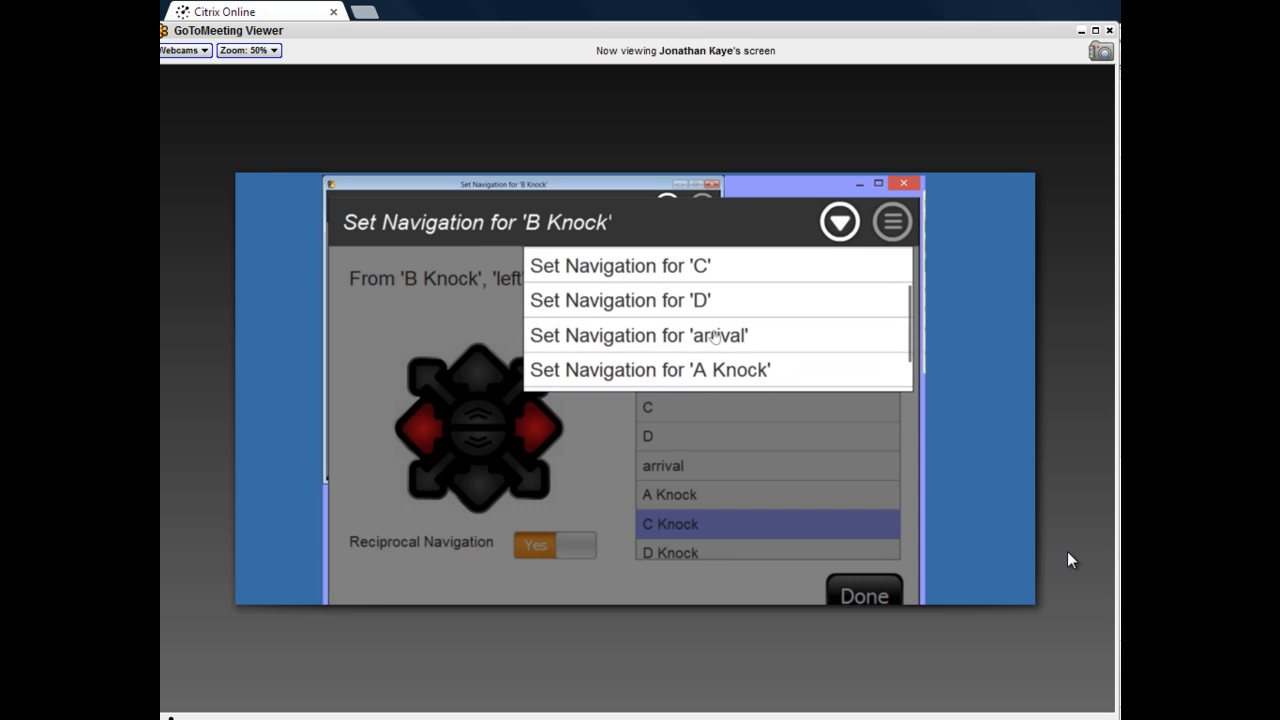
pyautogui.click(712, 346)
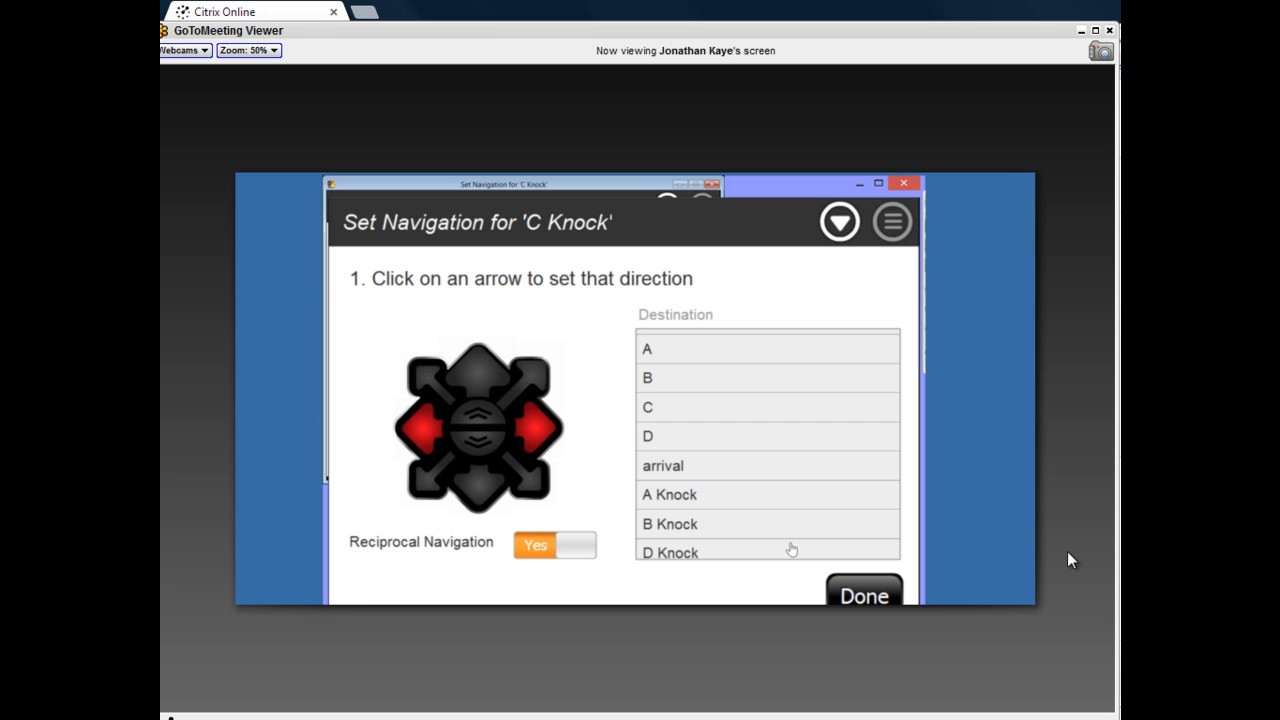
pyautogui.click(858, 596)
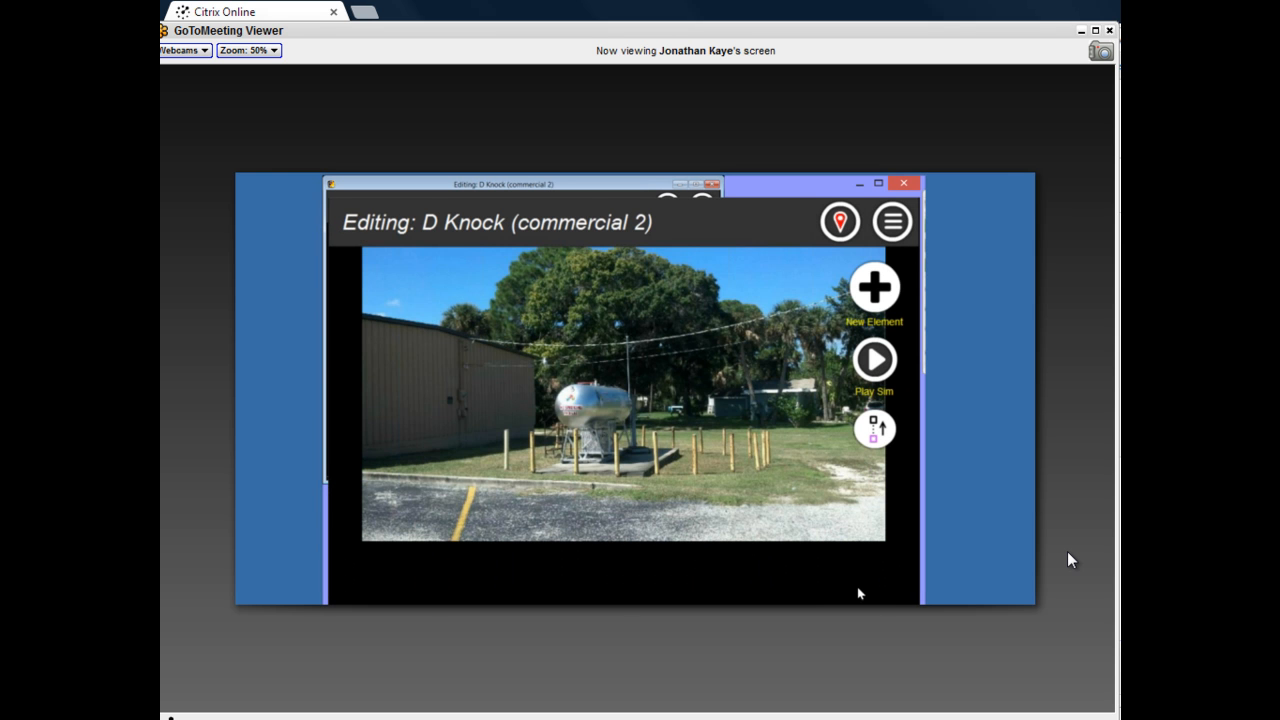
# Add a simple text element to D Knock and move it over the trees, above and beside the silver tank.
pyautogui.click(877, 293)
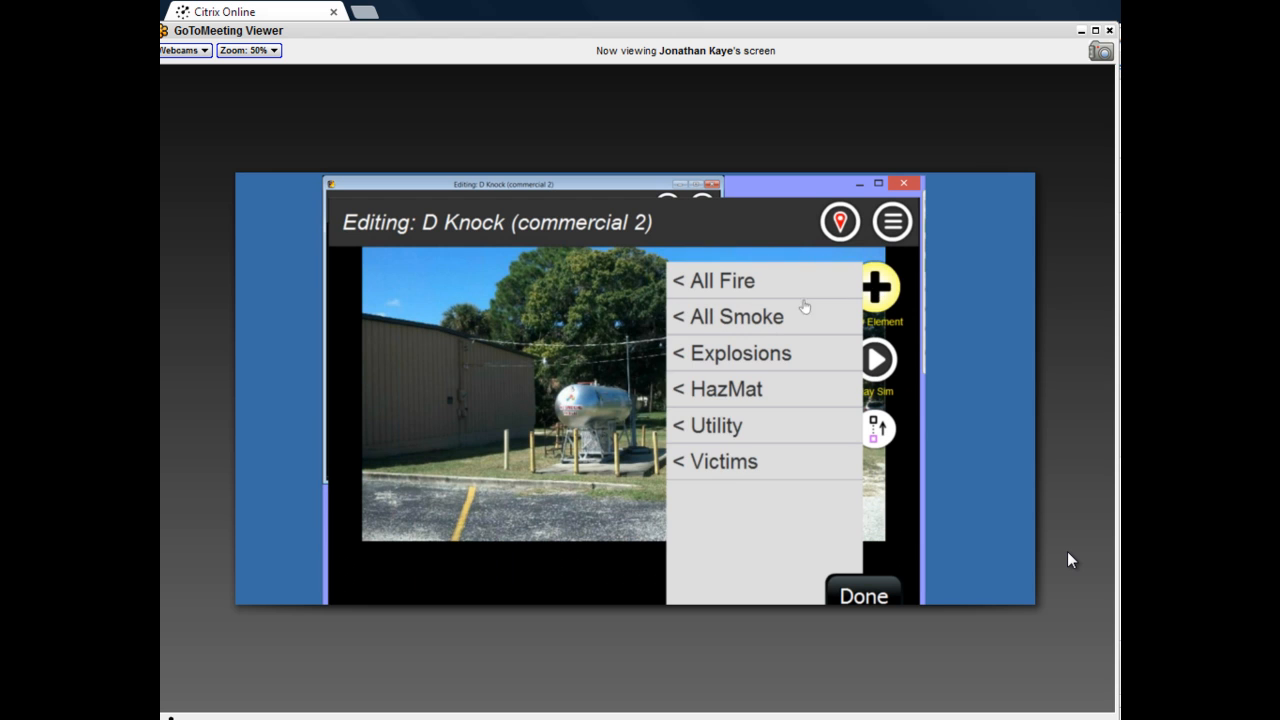
pyautogui.click(726, 428)
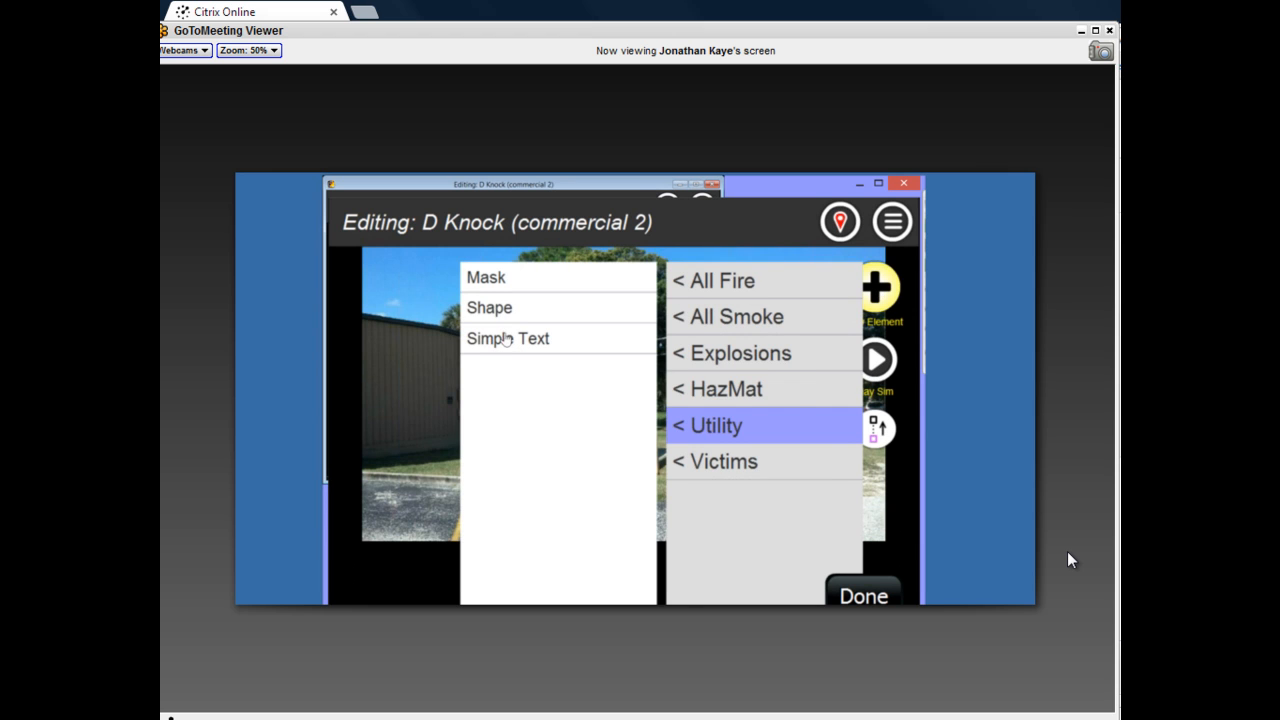
pyautogui.click(506, 338)
pyautogui.click(628, 395)
pyautogui.moveTo(628, 395); pyautogui.dragTo(689, 356)
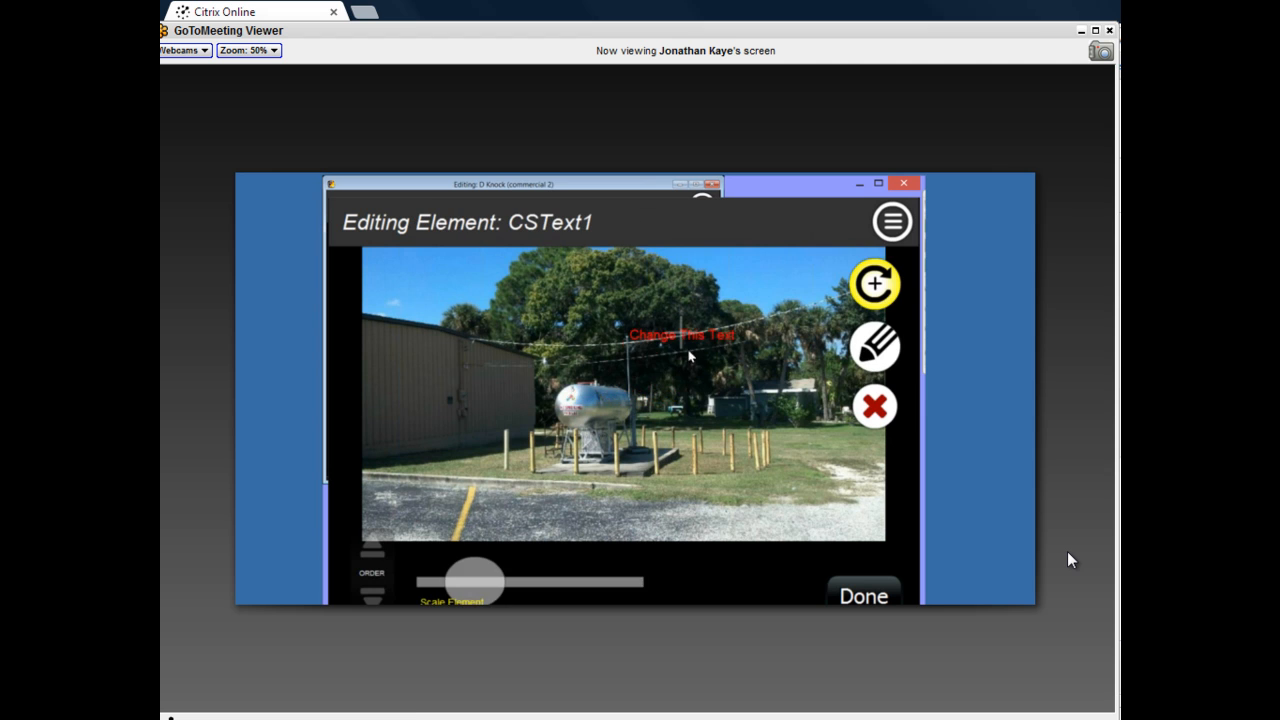
# Set the wording of the new text element in D Knock to "Delta Knock" and finish editing it.
pyautogui.click(864, 345)
pyautogui.click(688, 282)
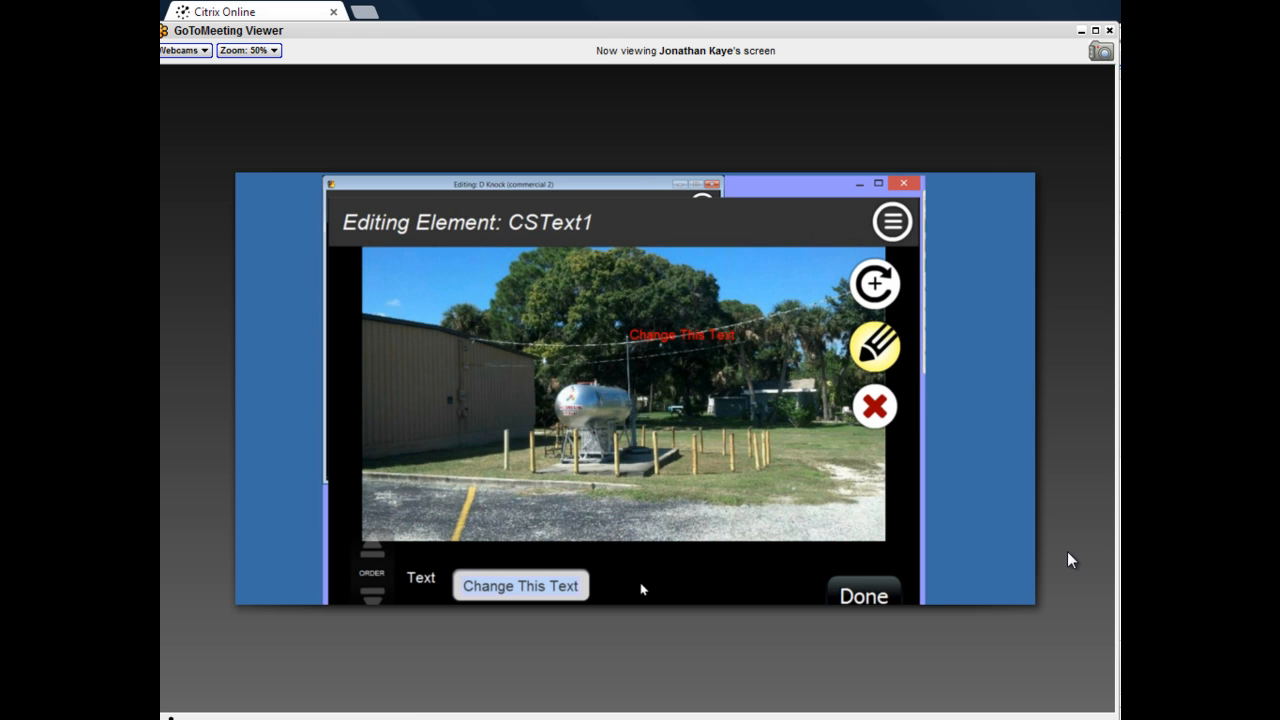
pyautogui.write('Delta Knock')
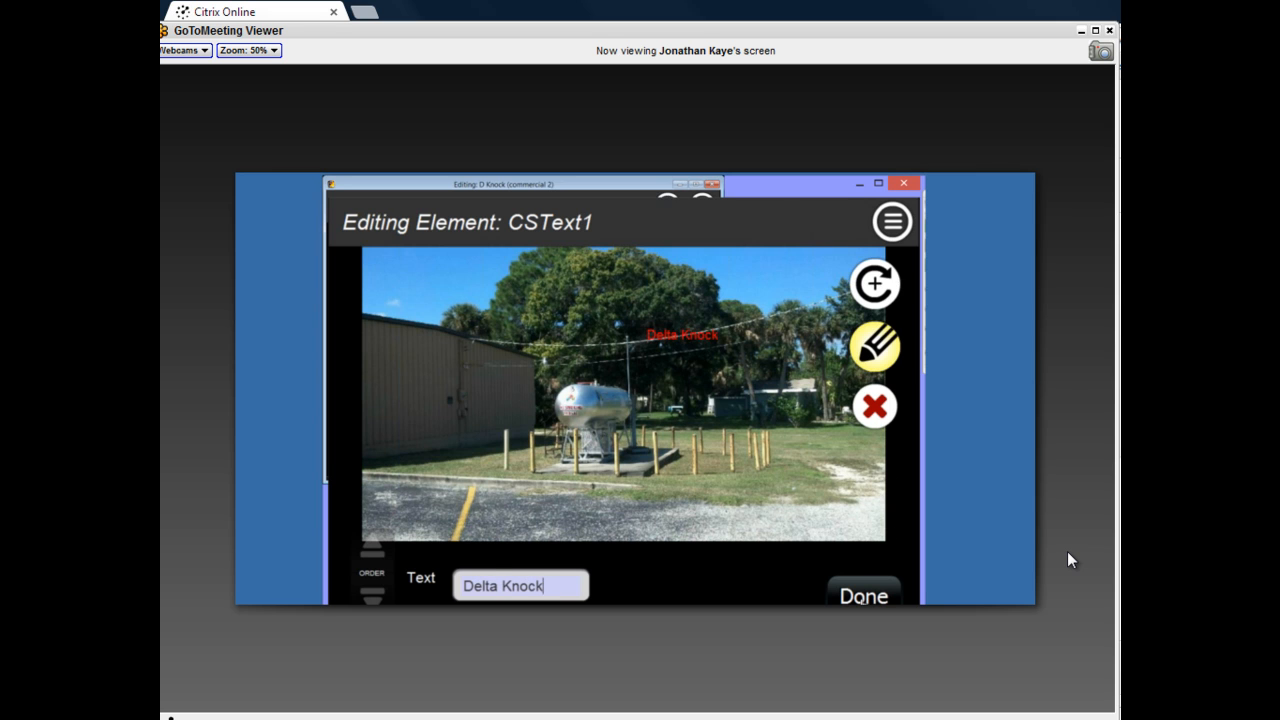
pyautogui.click(862, 597)
# Switch to location C Knock and add a simple text element to it.
pyautogui.click(840, 222)
pyautogui.moveTo(757, 523); pyautogui.dragTo(758, 442)
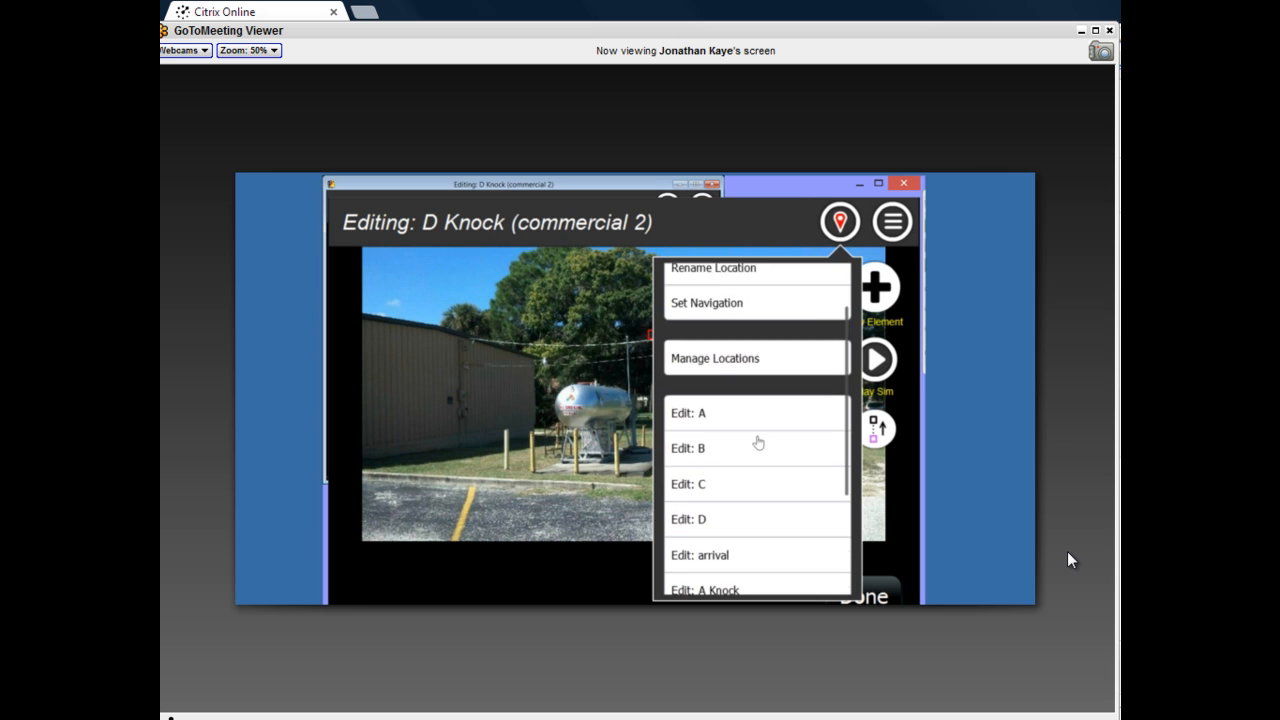
pyautogui.scroll(-1, 743, 511)
pyautogui.click(742, 562)
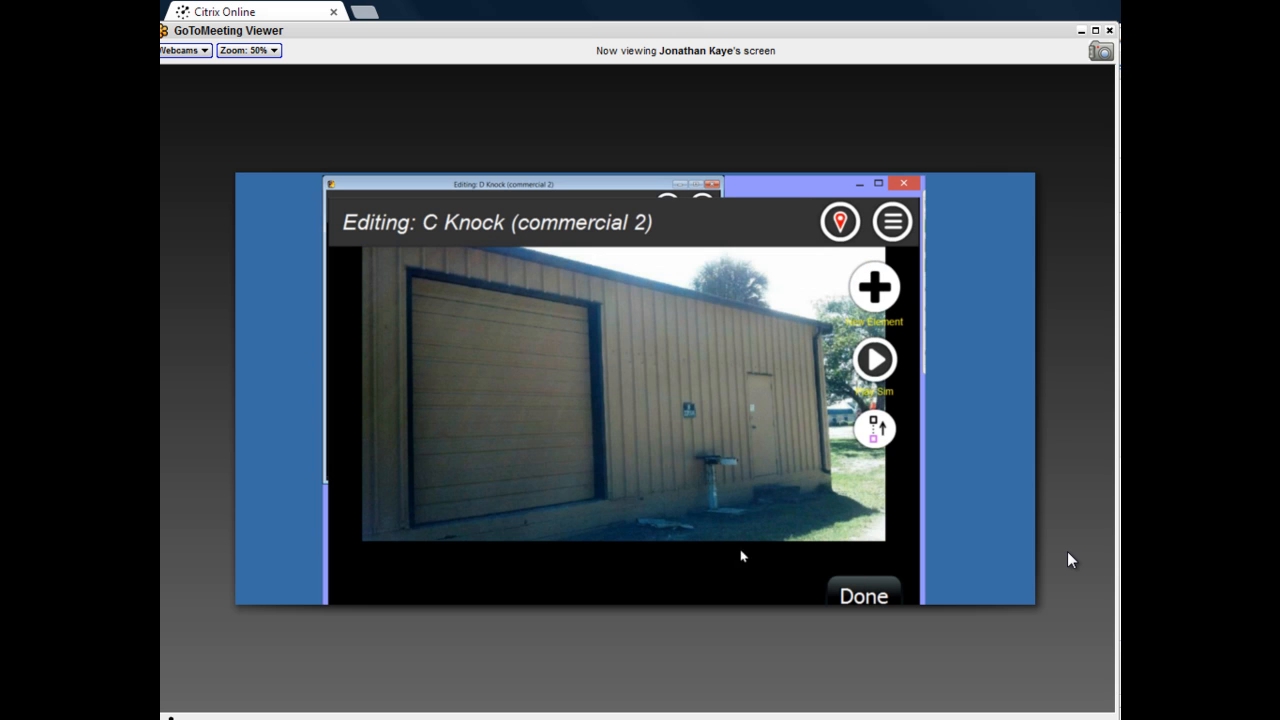
pyautogui.click(876, 290)
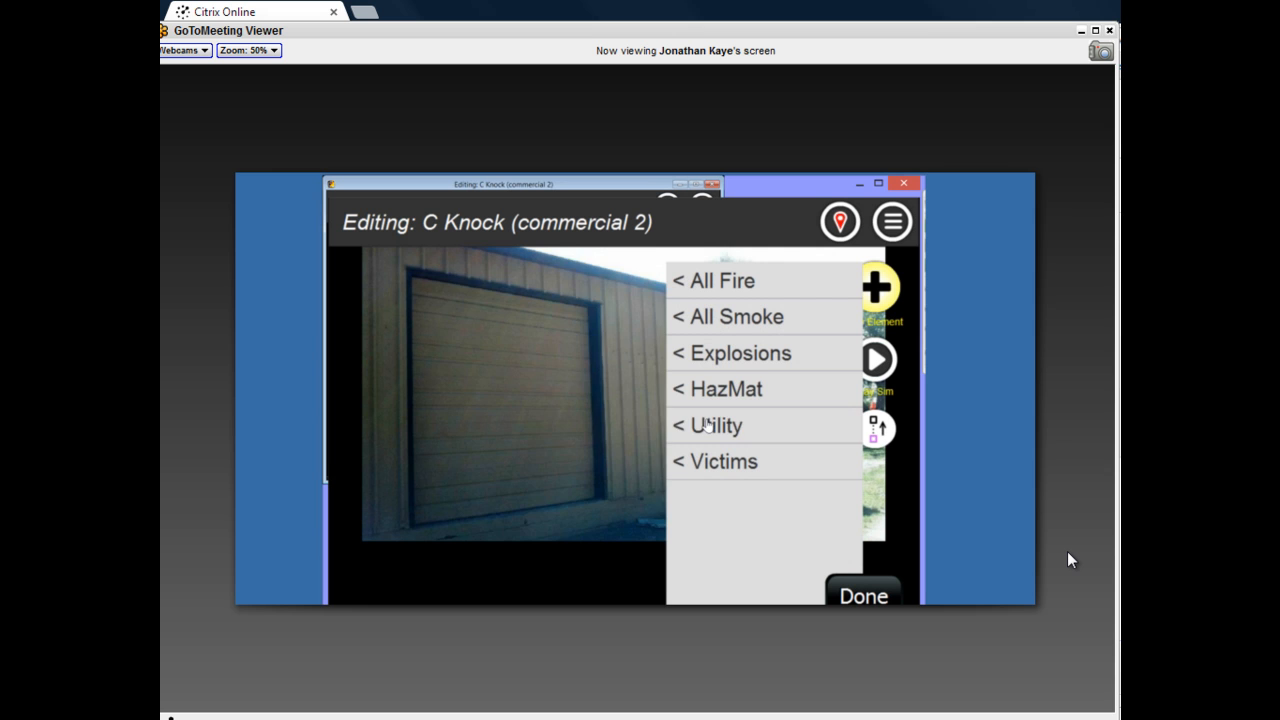
pyautogui.click(707, 425)
pyautogui.click(527, 340)
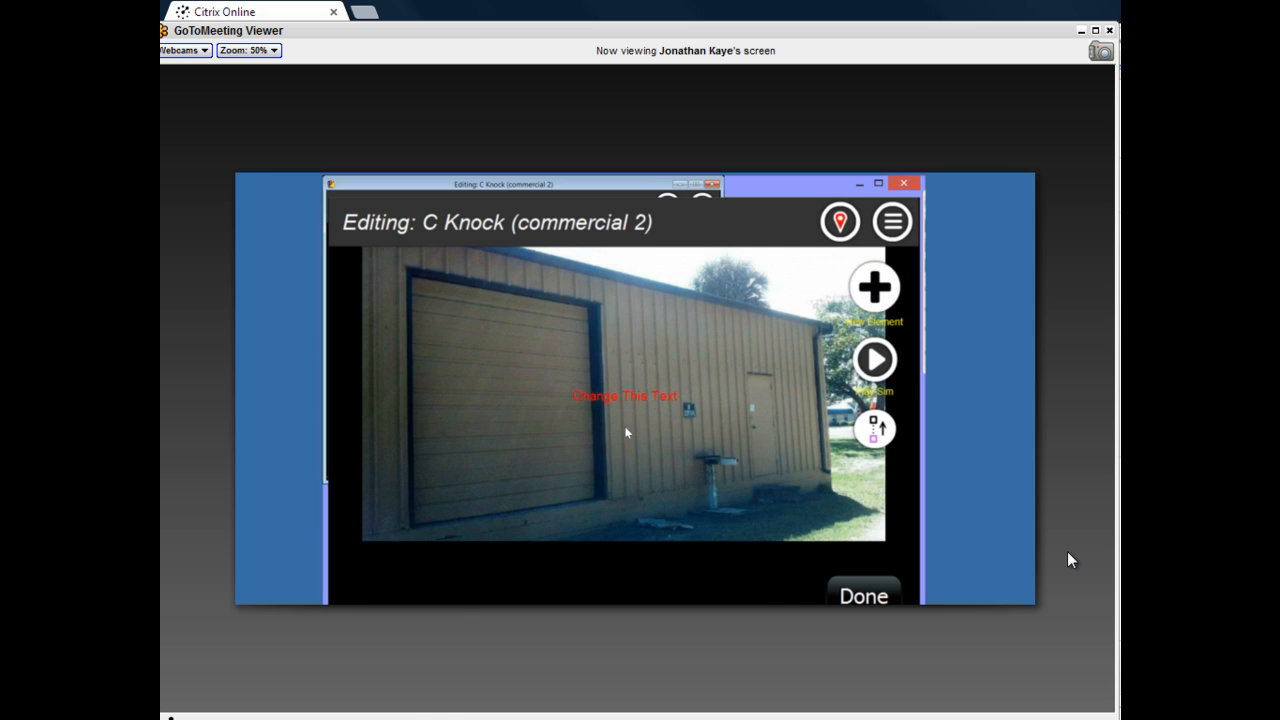
# Set the wording of C Knock's text element to "C Knock" and finish editing it.
pyautogui.click(629, 394)
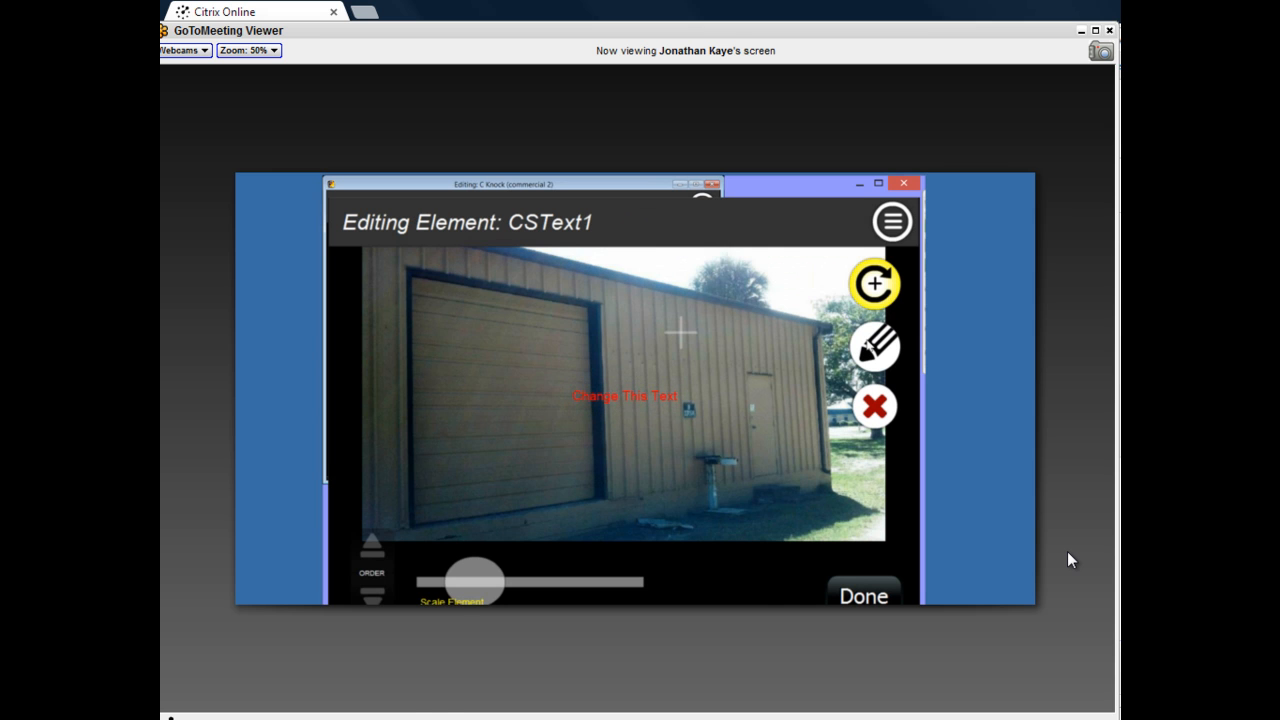
pyautogui.click(870, 342)
pyautogui.click(698, 279)
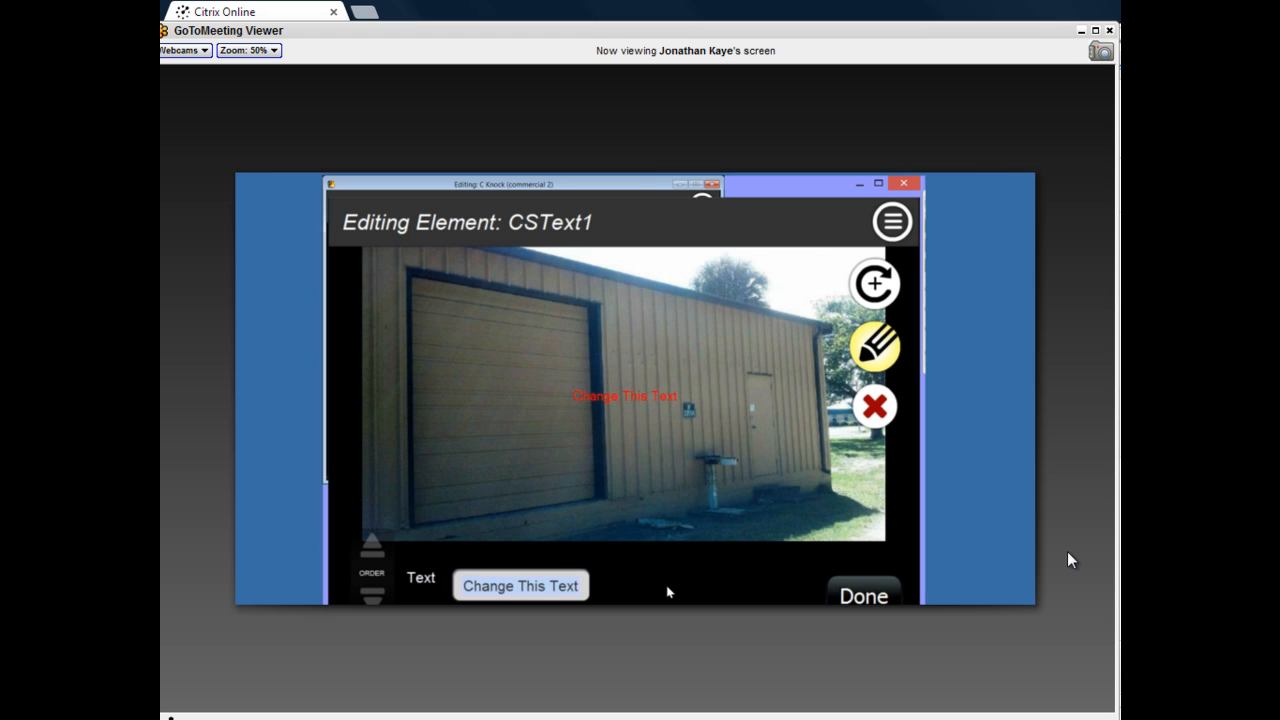
pyautogui.write('C Knock')
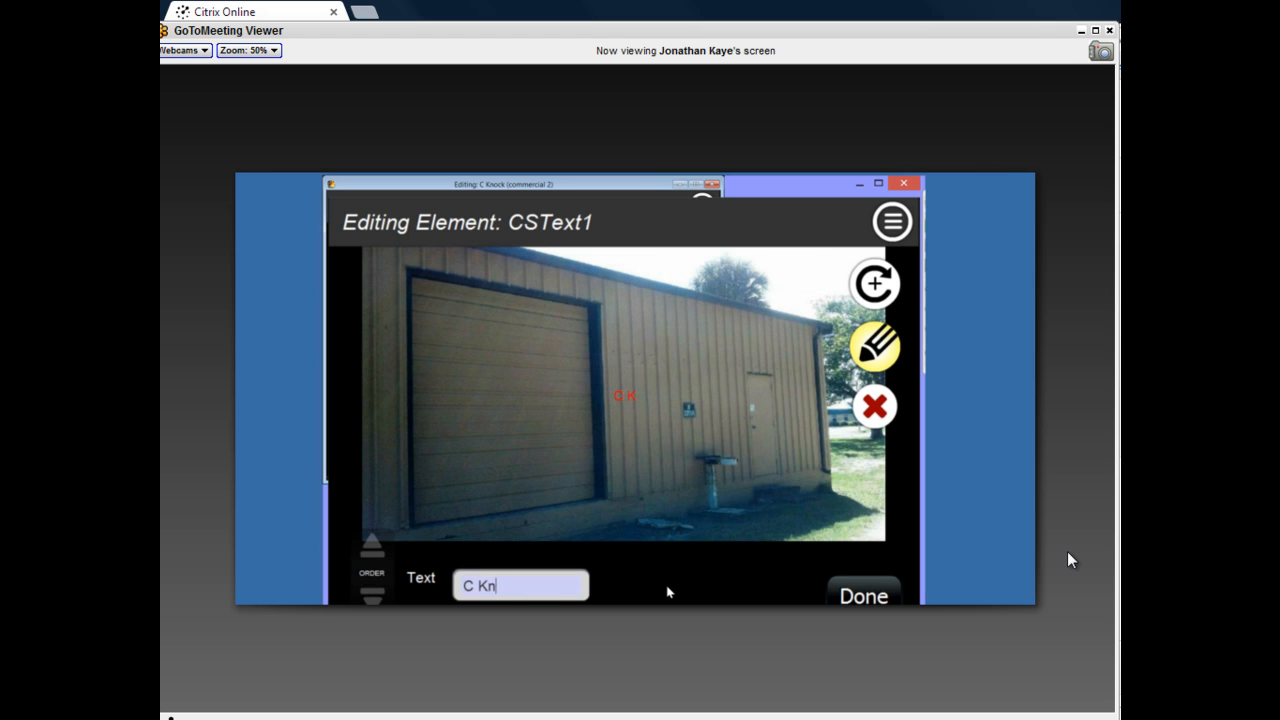
pyautogui.click(866, 596)
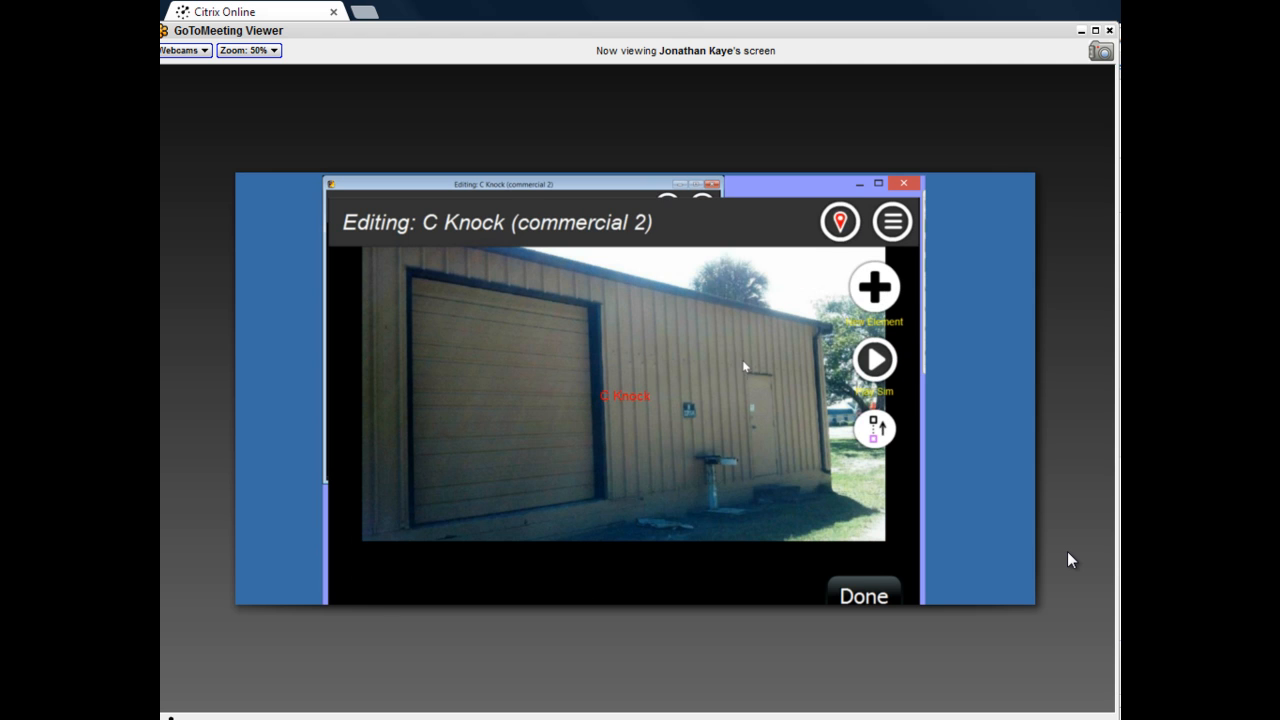
# Switch to location B Knock and add a simple text element to it.
pyautogui.click(841, 222)
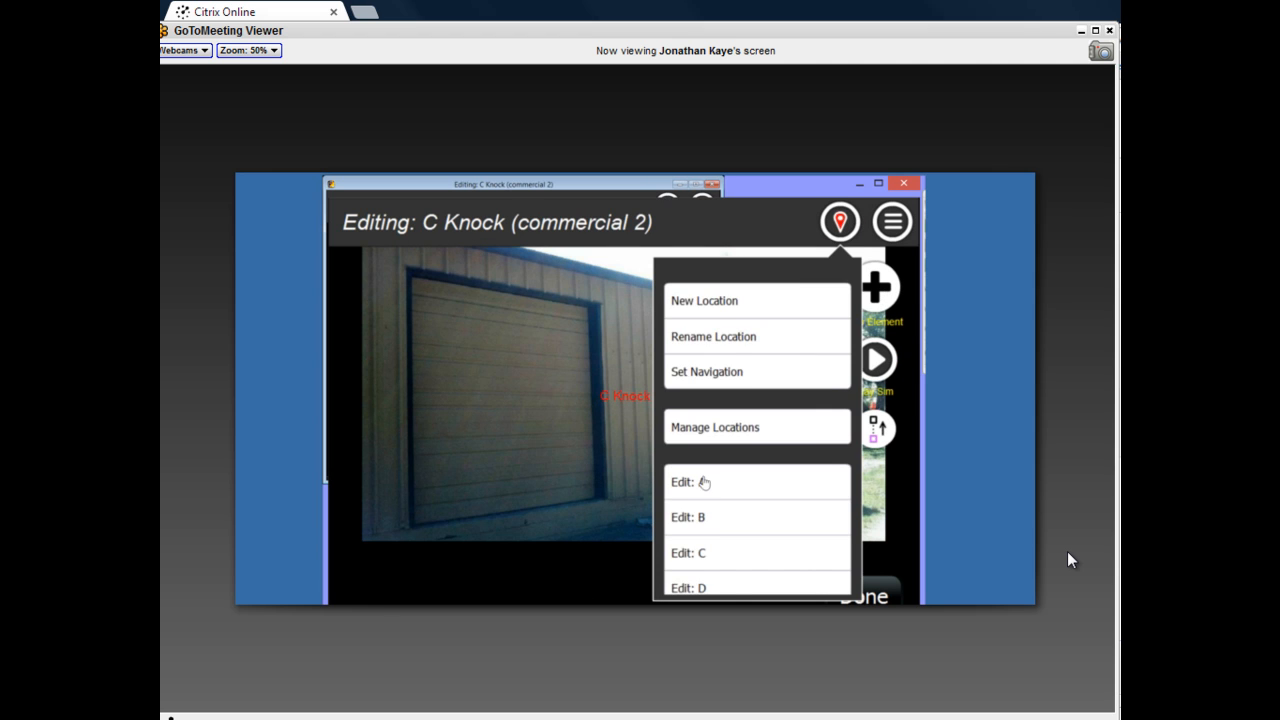
pyautogui.scroll(-2, 709, 460)
pyautogui.scroll(-2, 710, 443)
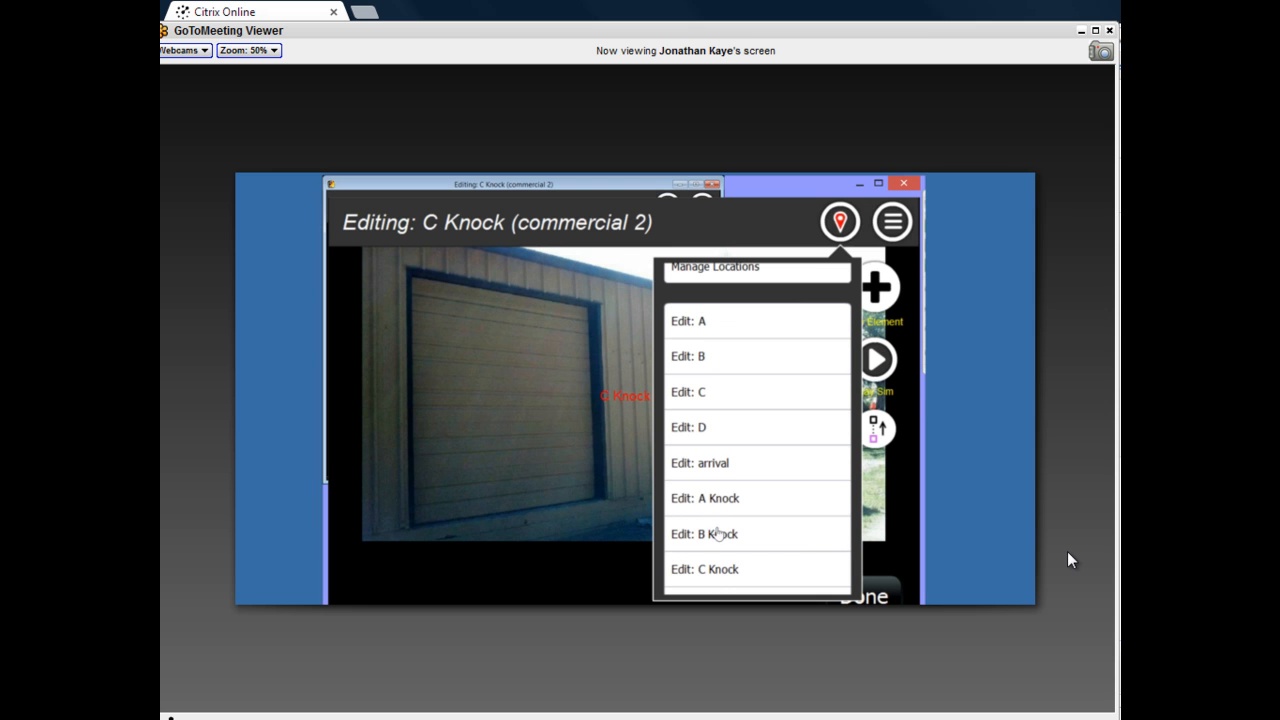
pyautogui.click(718, 534)
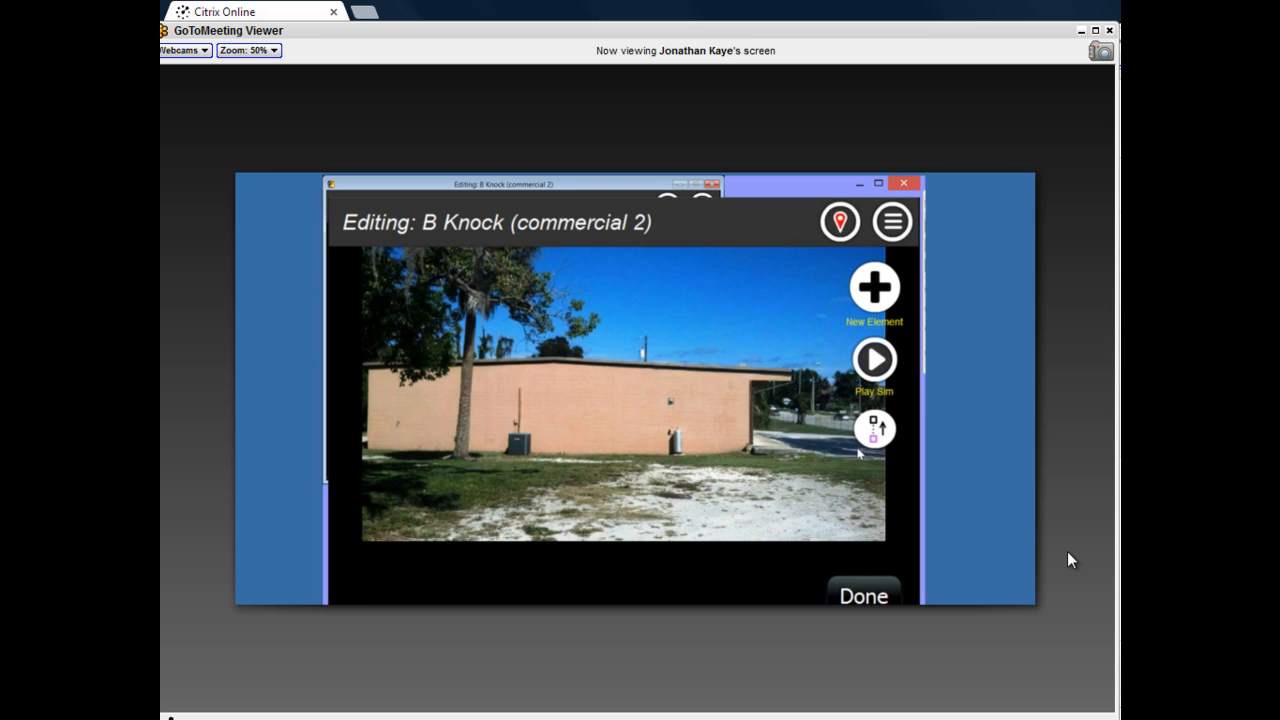
pyautogui.click(866, 288)
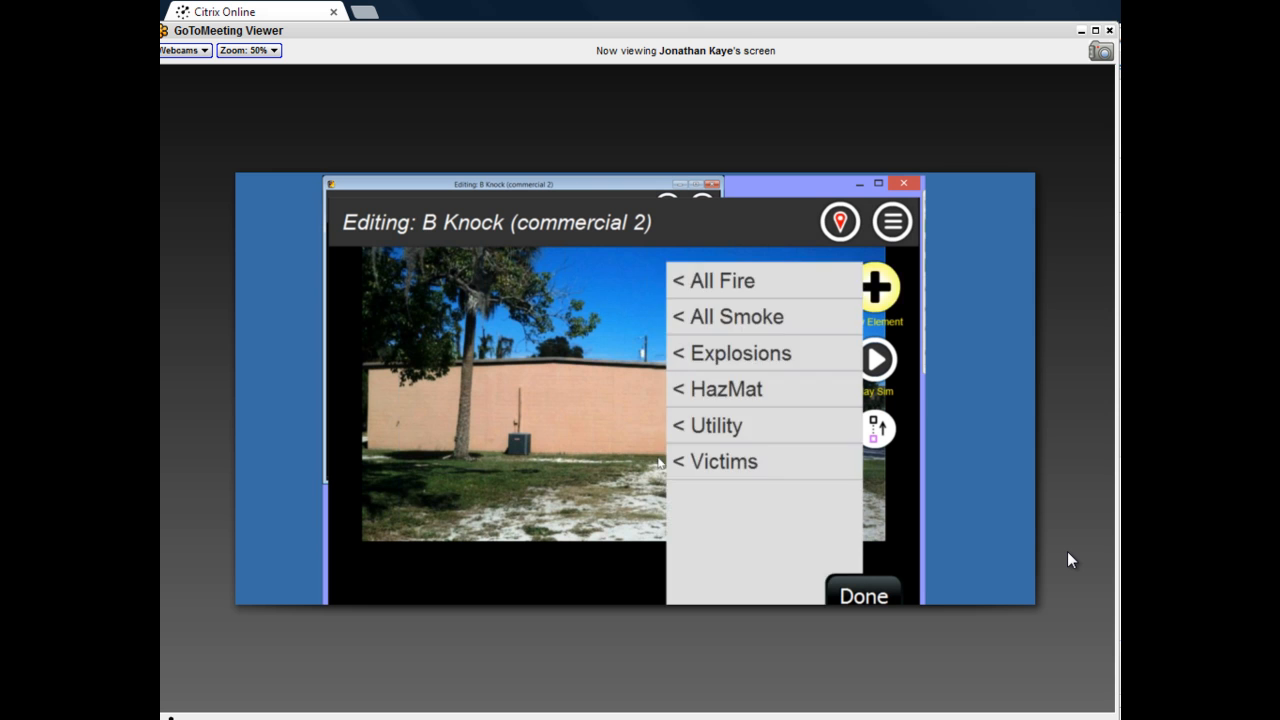
pyautogui.click(700, 425)
pyautogui.click(517, 340)
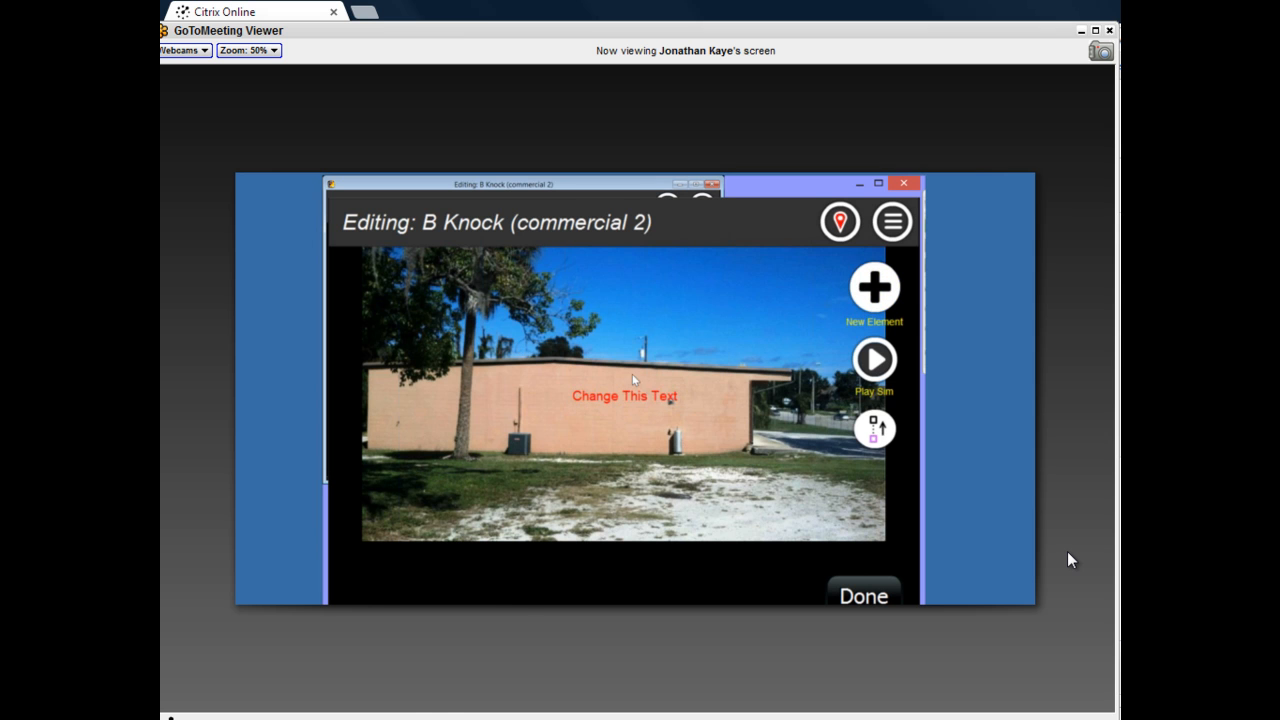
# Move B Knock's text element slightly up under the roofline and set its wording to "B Knock".
pyautogui.click(640, 385)
pyautogui.click(874, 352)
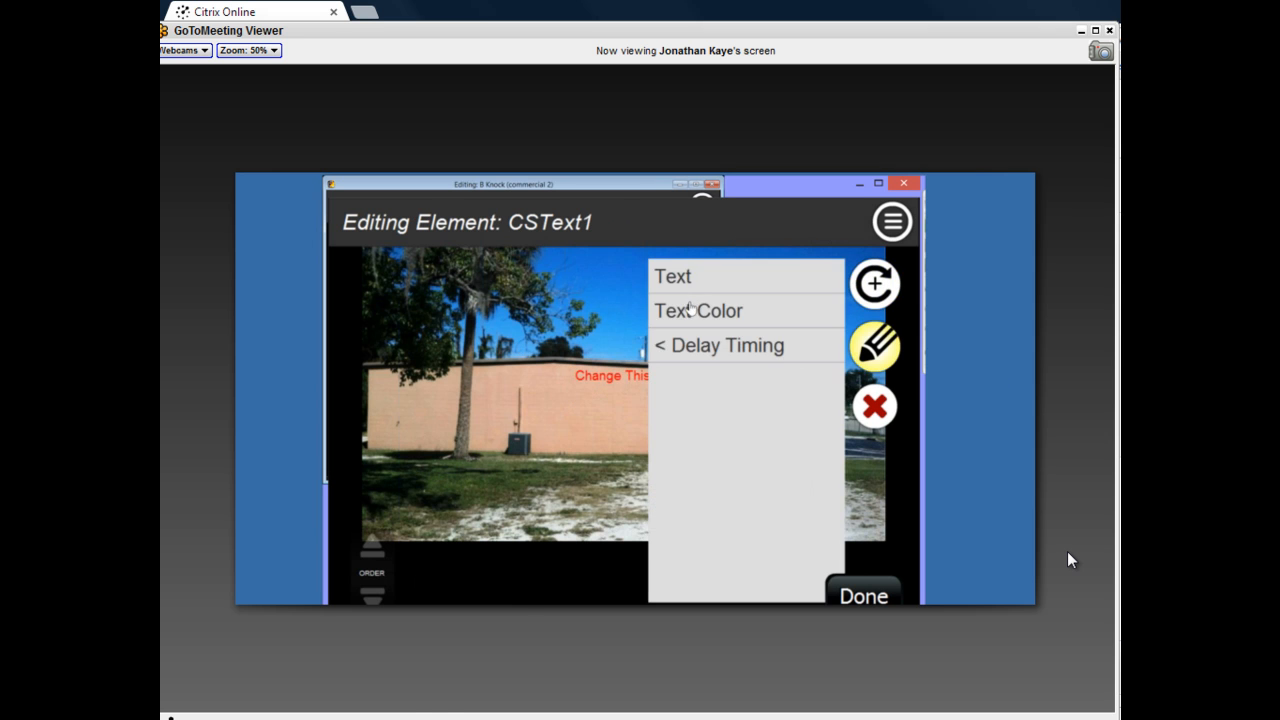
pyautogui.click(676, 276)
pyautogui.moveTo(466, 588); pyautogui.dragTo(639, 573)
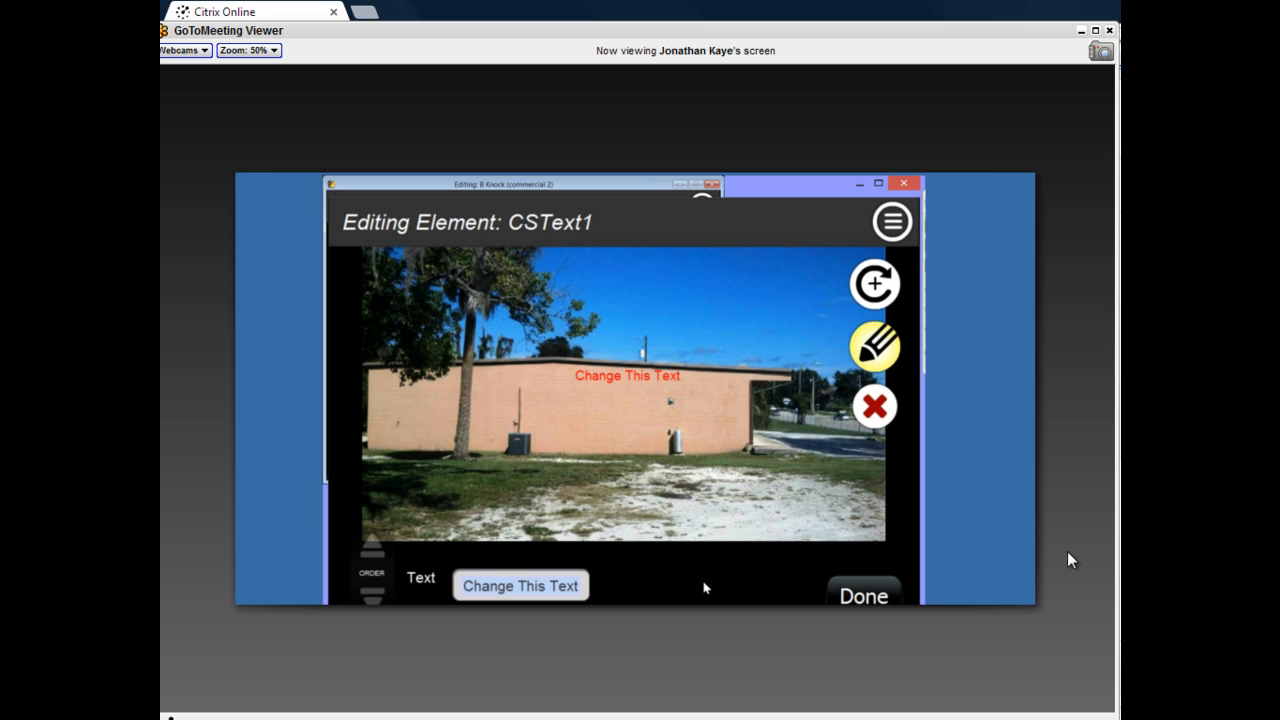
pyautogui.write('B Knock')
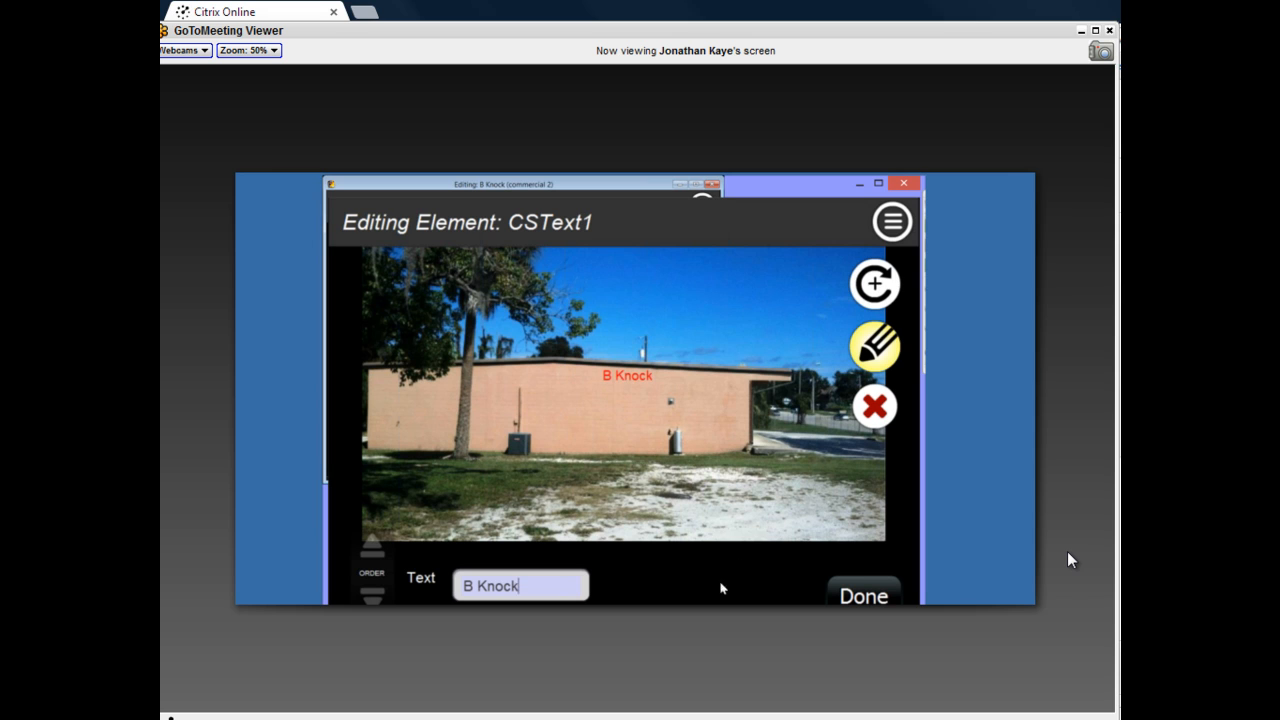
pyautogui.click(866, 596)
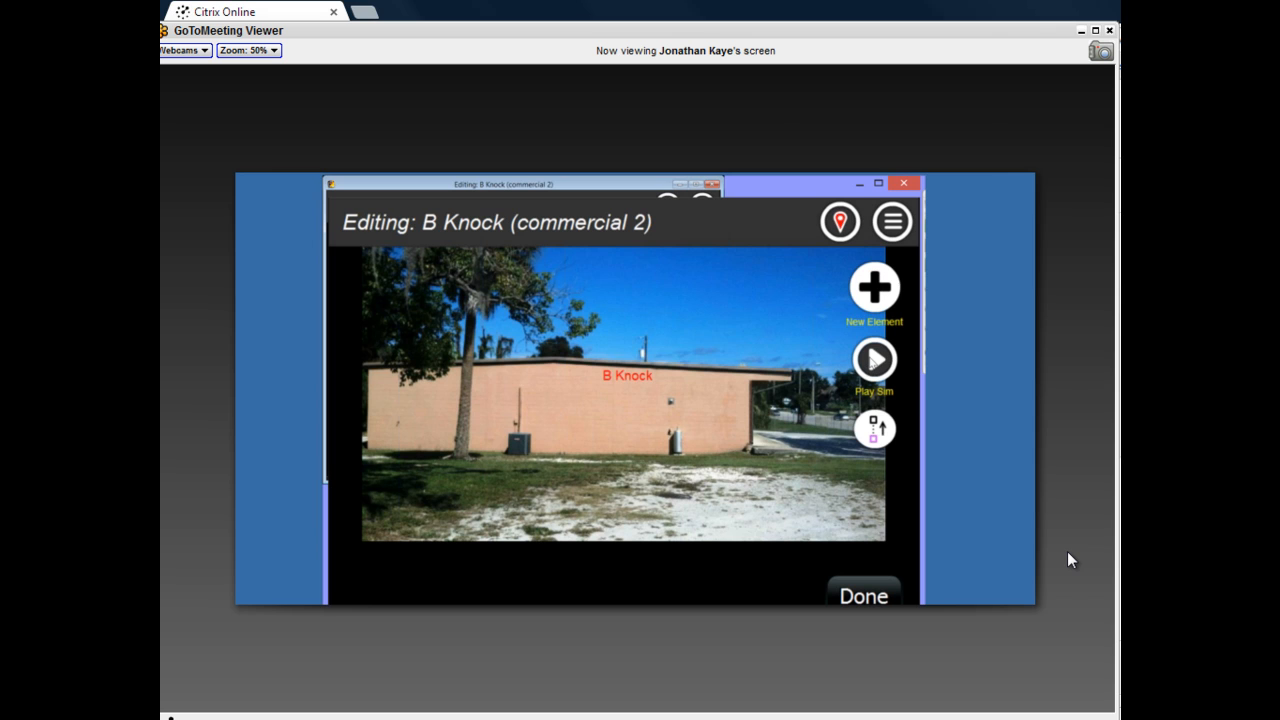
# Play the sim from B Knock and step through the knockdown locations in both directions to test their navigation.
pyautogui.click(874, 360)
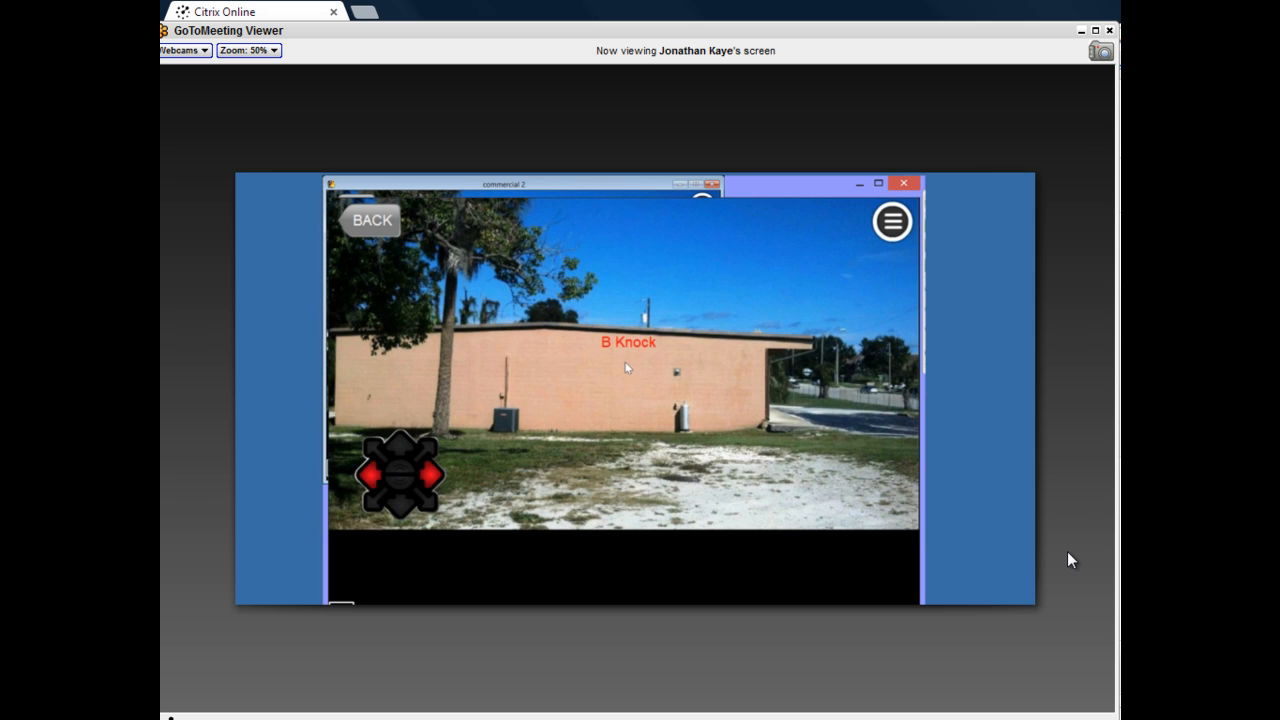
pyautogui.click(435, 483)
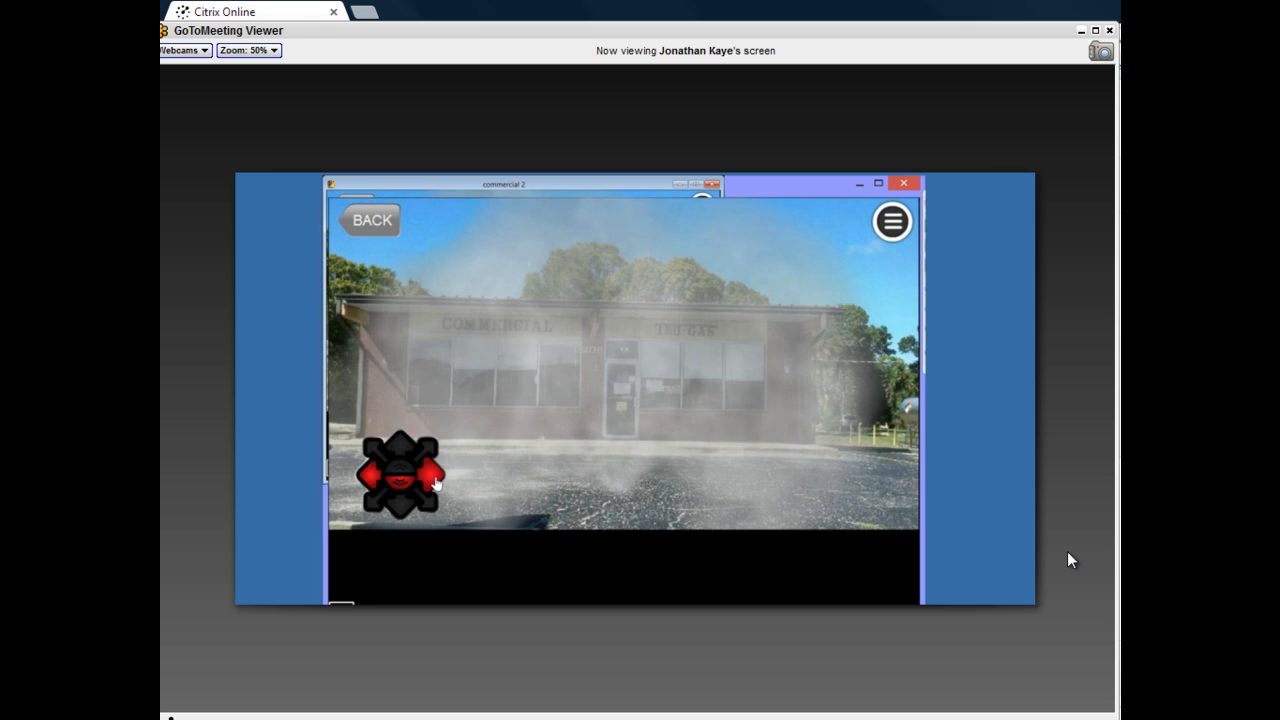
pyautogui.click(435, 483)
pyautogui.click(435, 483)
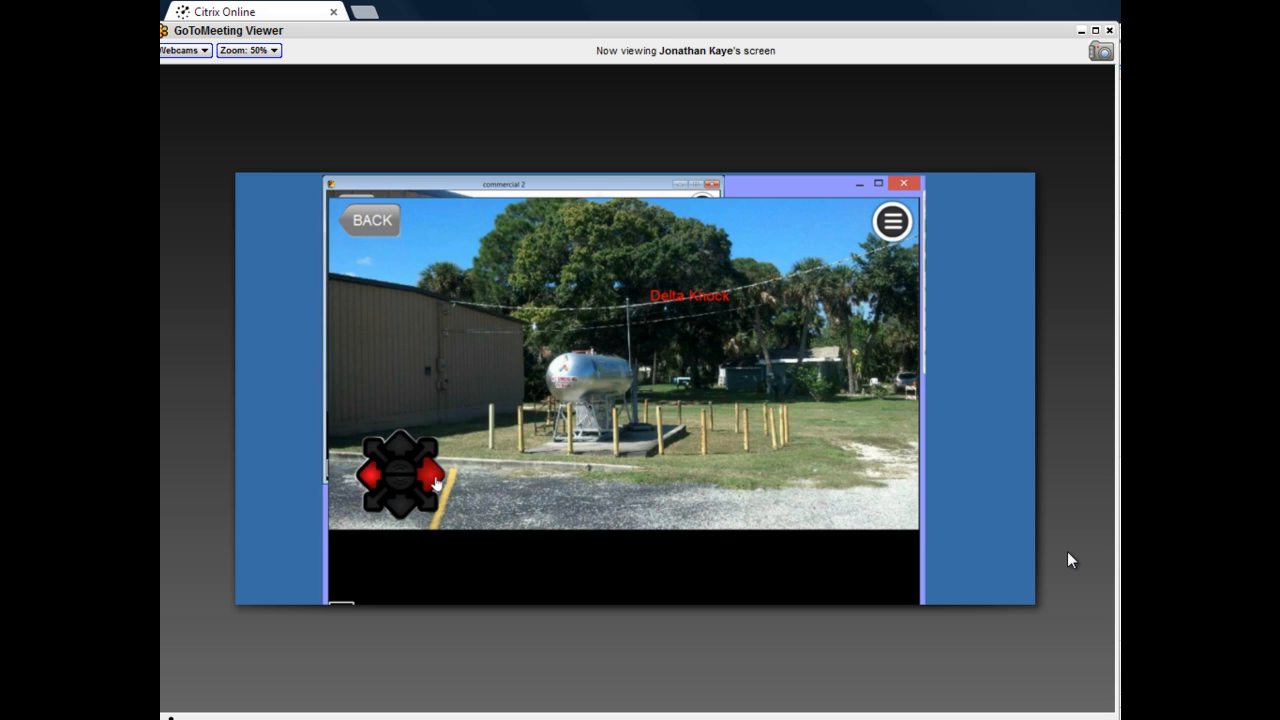
pyautogui.click(367, 486)
pyautogui.click(367, 486)
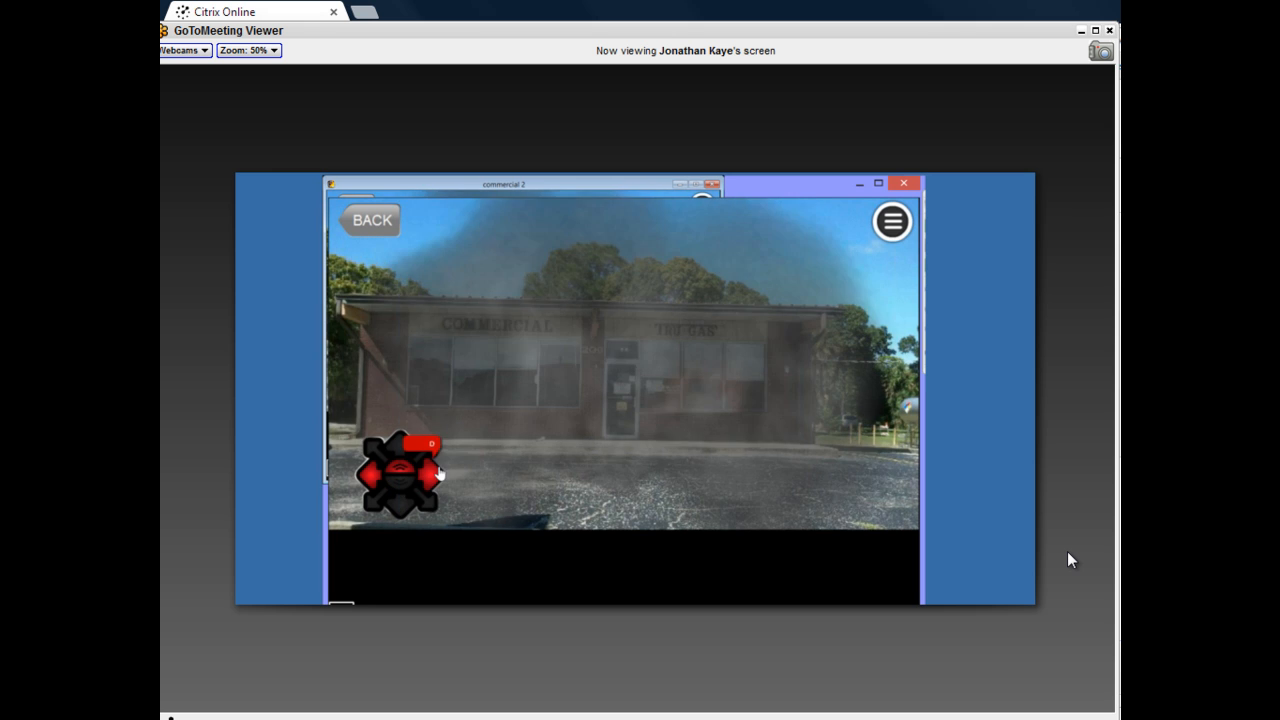
# Step around the building's original sides back to side A in the playing sim, and reset the sim.
pyautogui.click(437, 473)
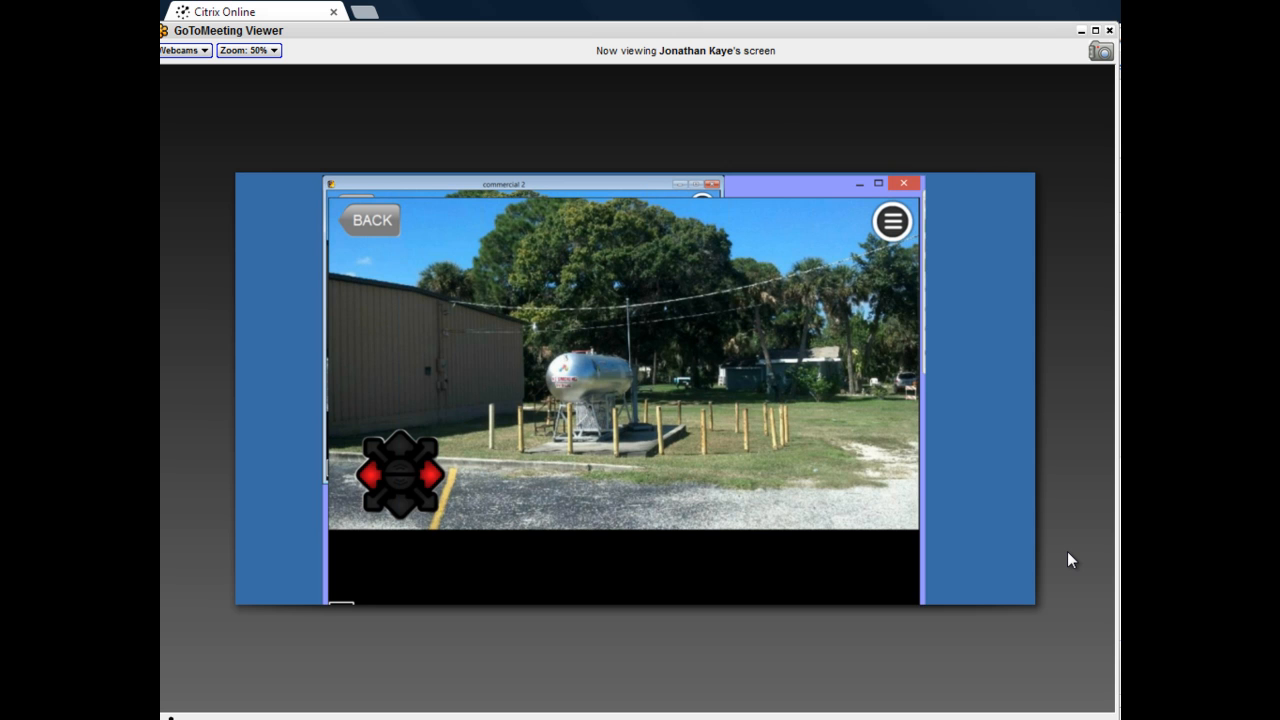
pyautogui.click(437, 476)
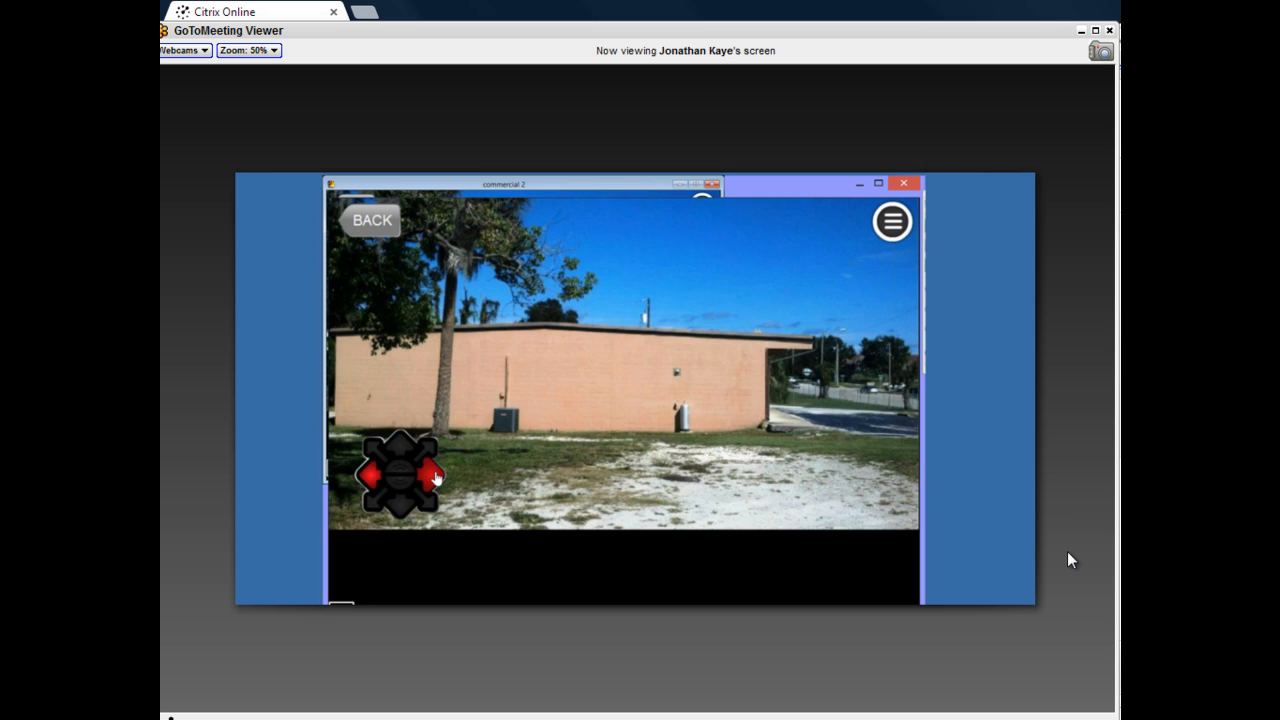
pyautogui.click(437, 477)
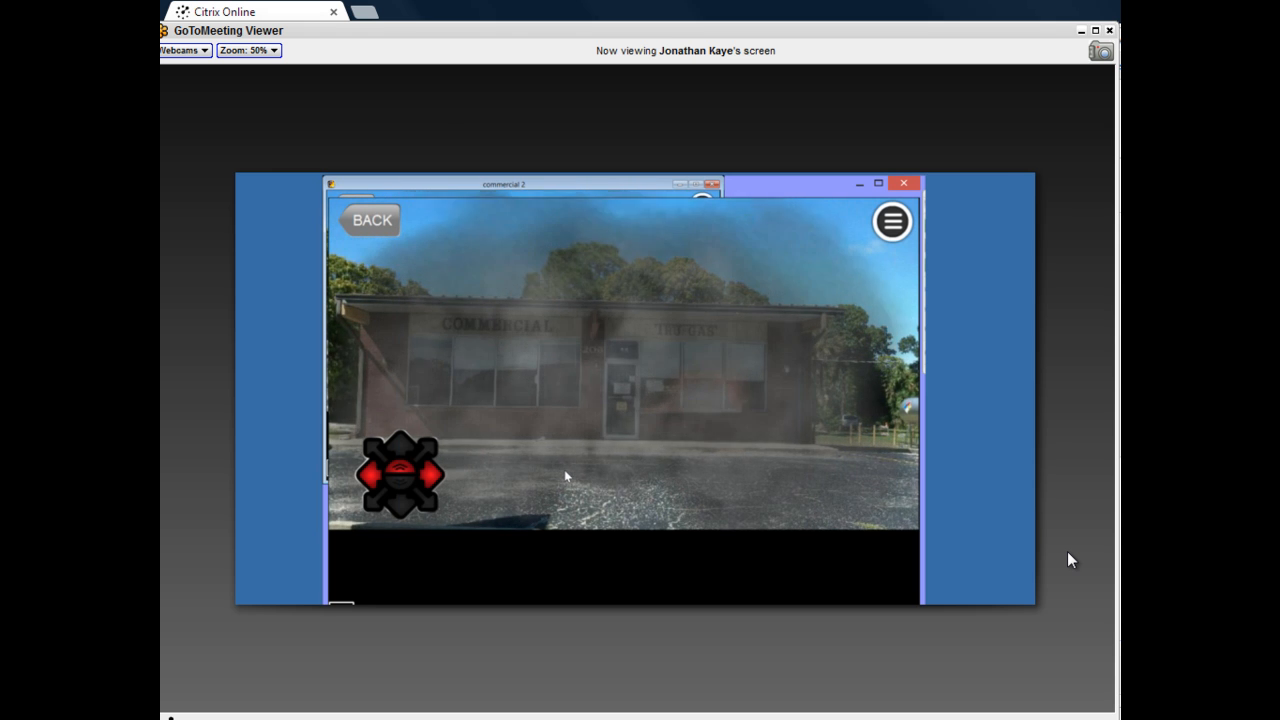
pyautogui.click(893, 222)
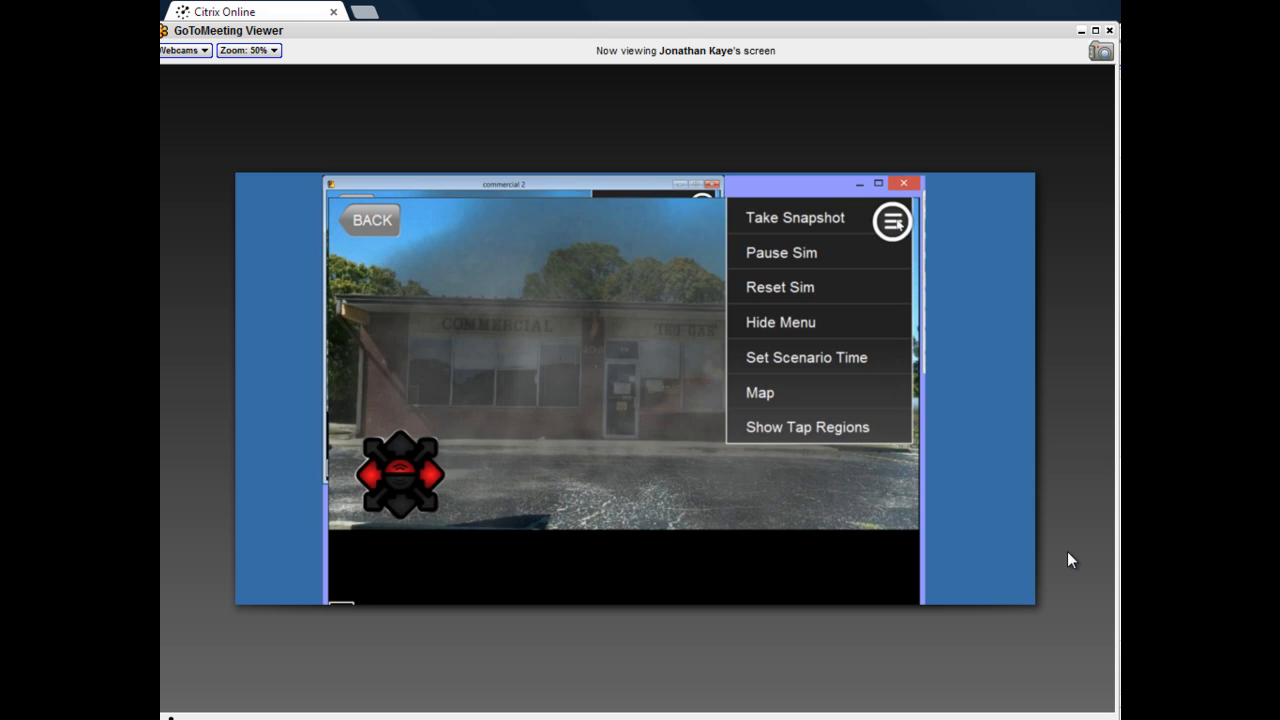
pyautogui.click(803, 289)
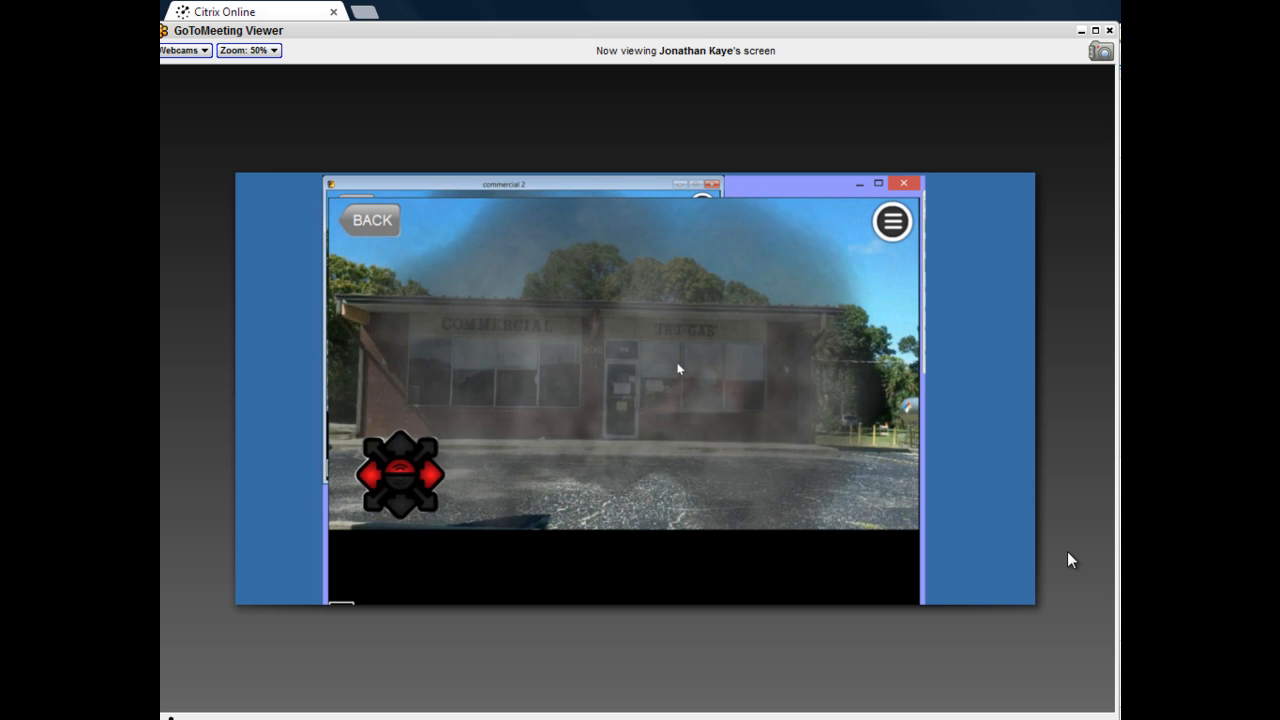
# Exit the playing sim, return to editing commercial 2, and open the management list of its locations.
pyautogui.click(381, 224)
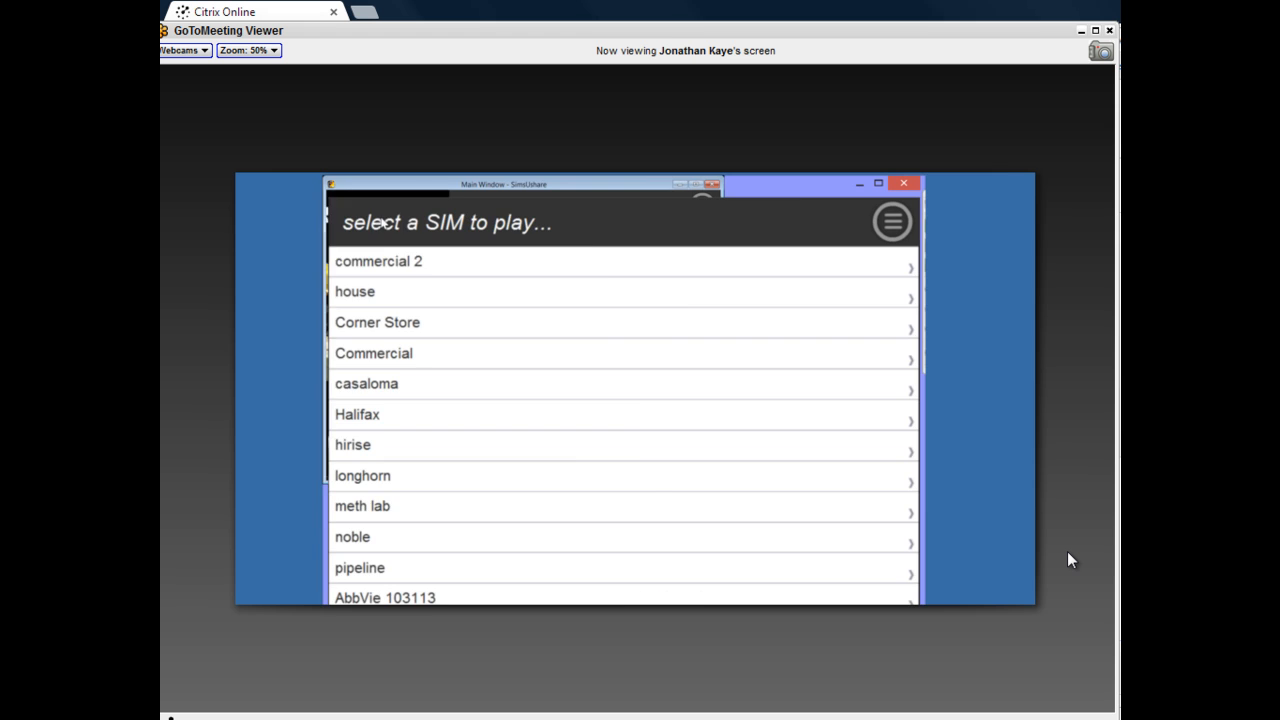
pyautogui.click(614, 554)
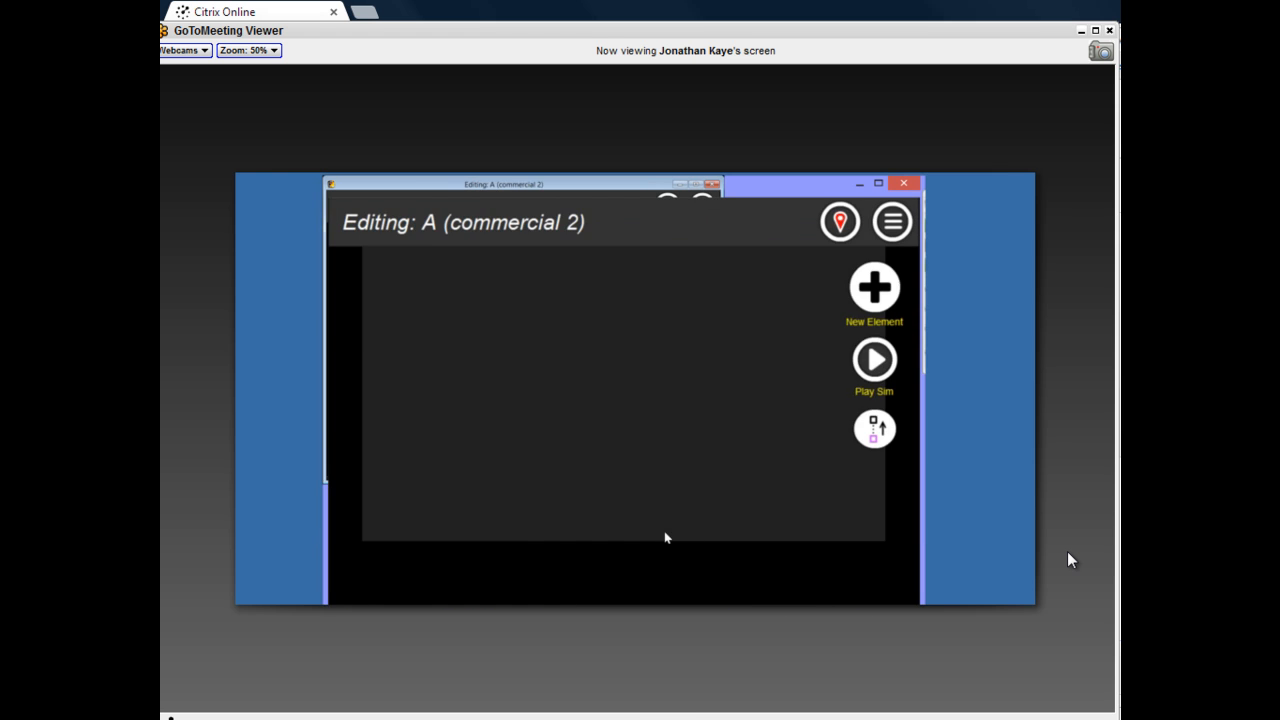
pyautogui.click(840, 222)
pyautogui.scroll(-2, 776, 418)
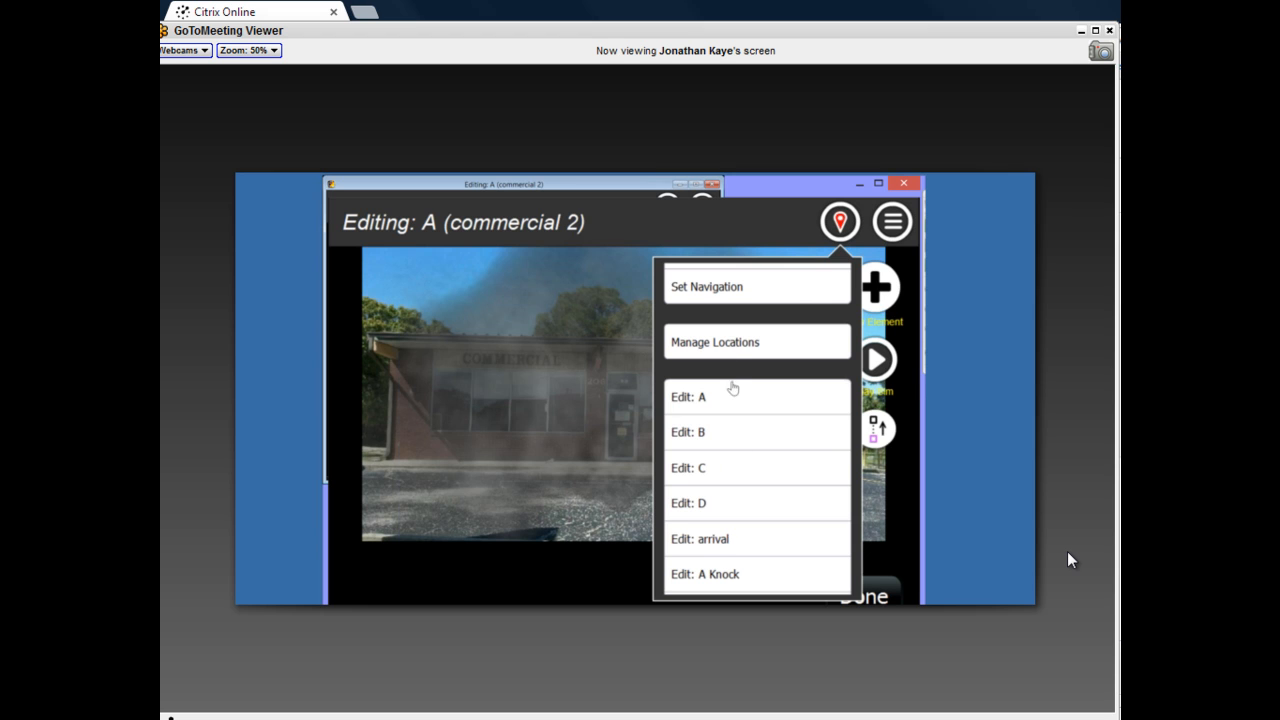
pyautogui.scroll(2, 737, 445)
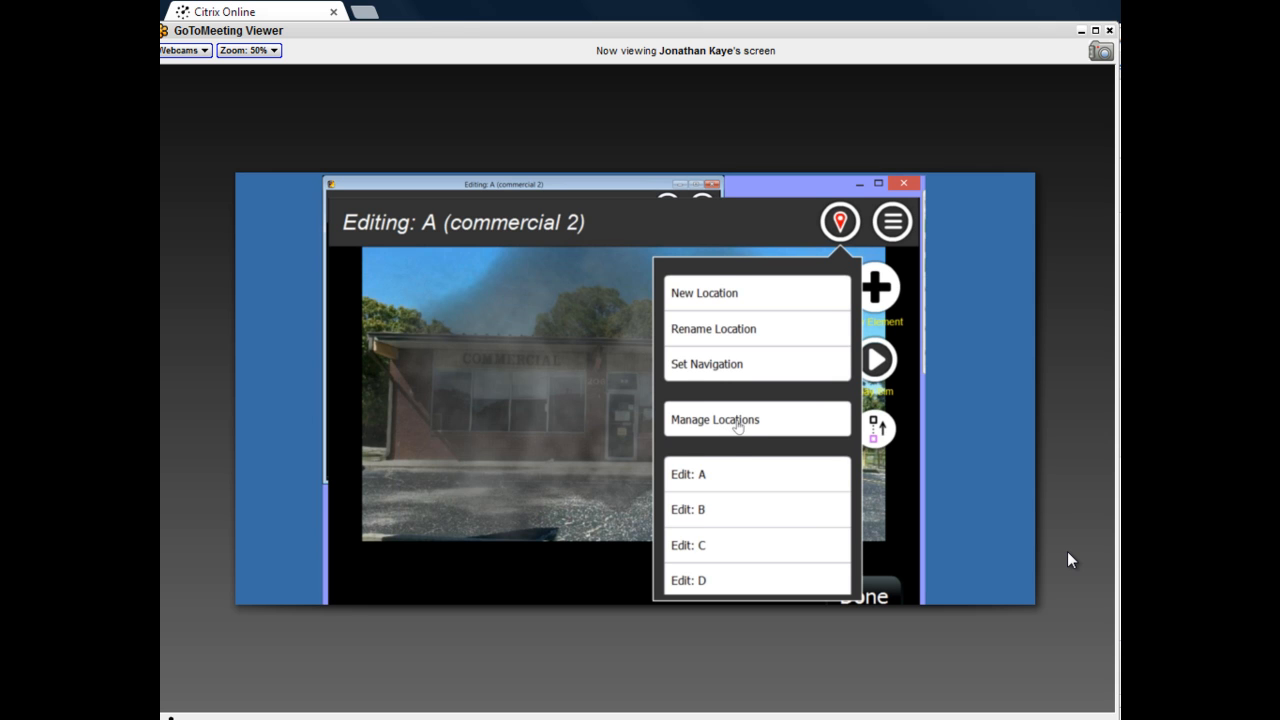
pyautogui.click(737, 425)
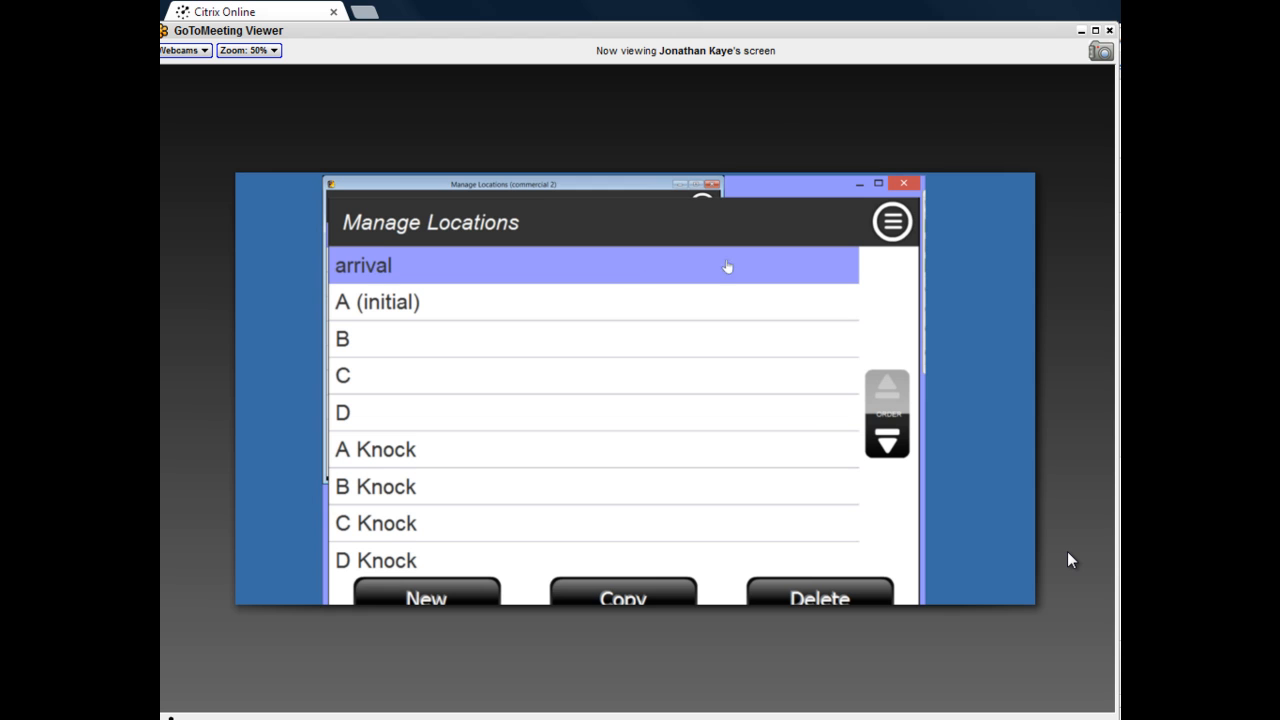
# Set the arrival location as the sim's initial location in place of A.
pyautogui.click(893, 222)
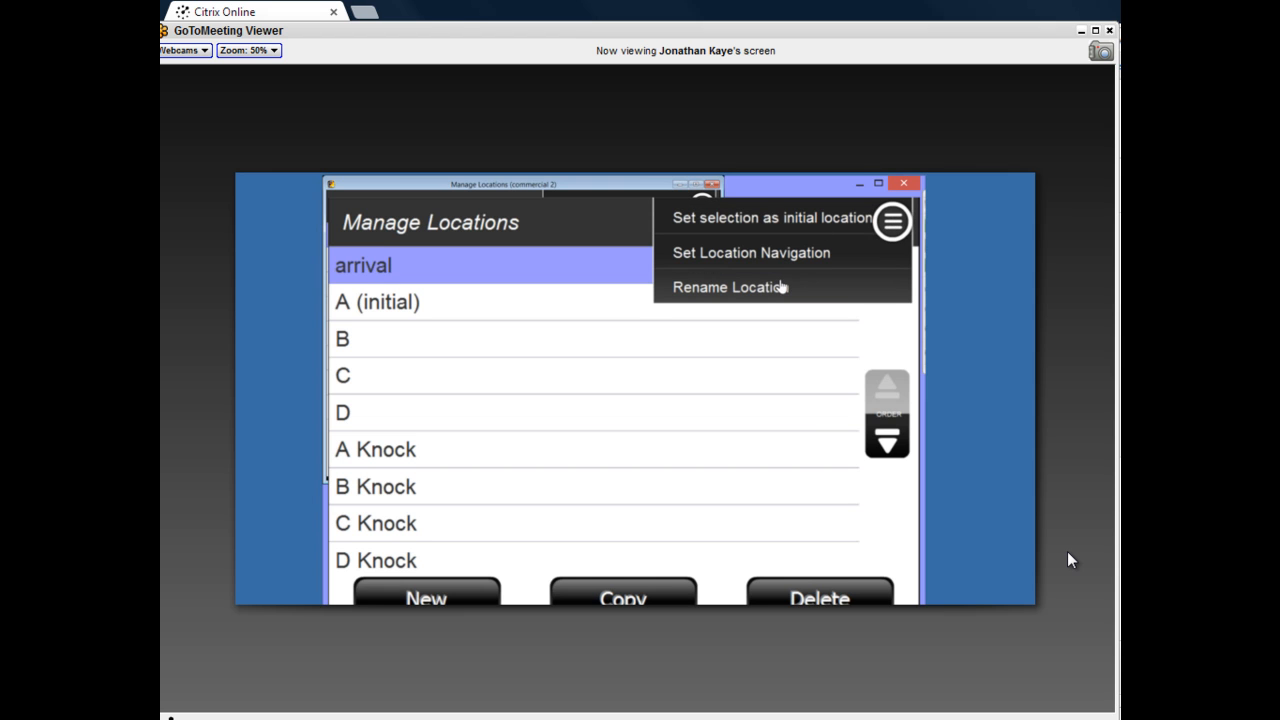
pyautogui.click(818, 218)
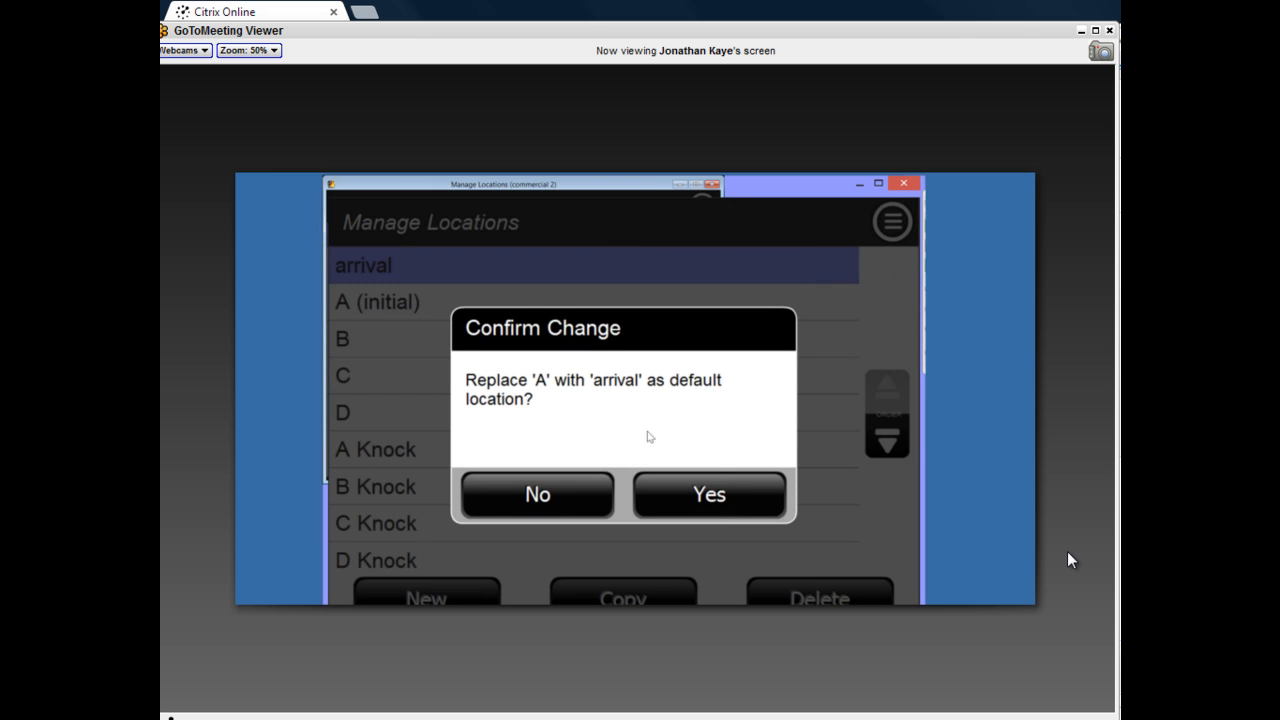
pyautogui.click(689, 491)
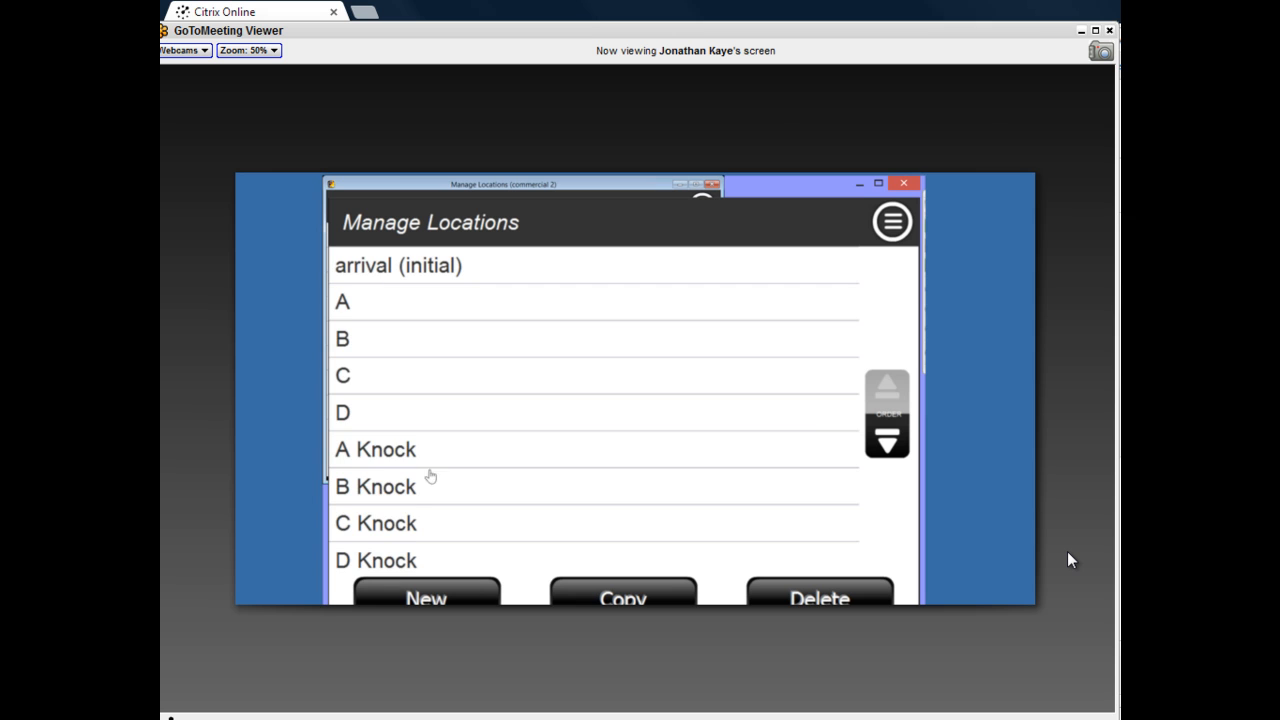
# Reorder the locations so that A Knock follows A, B Knock follows B, and C Knock follows C.
pyautogui.scroll(-1, 437, 466)
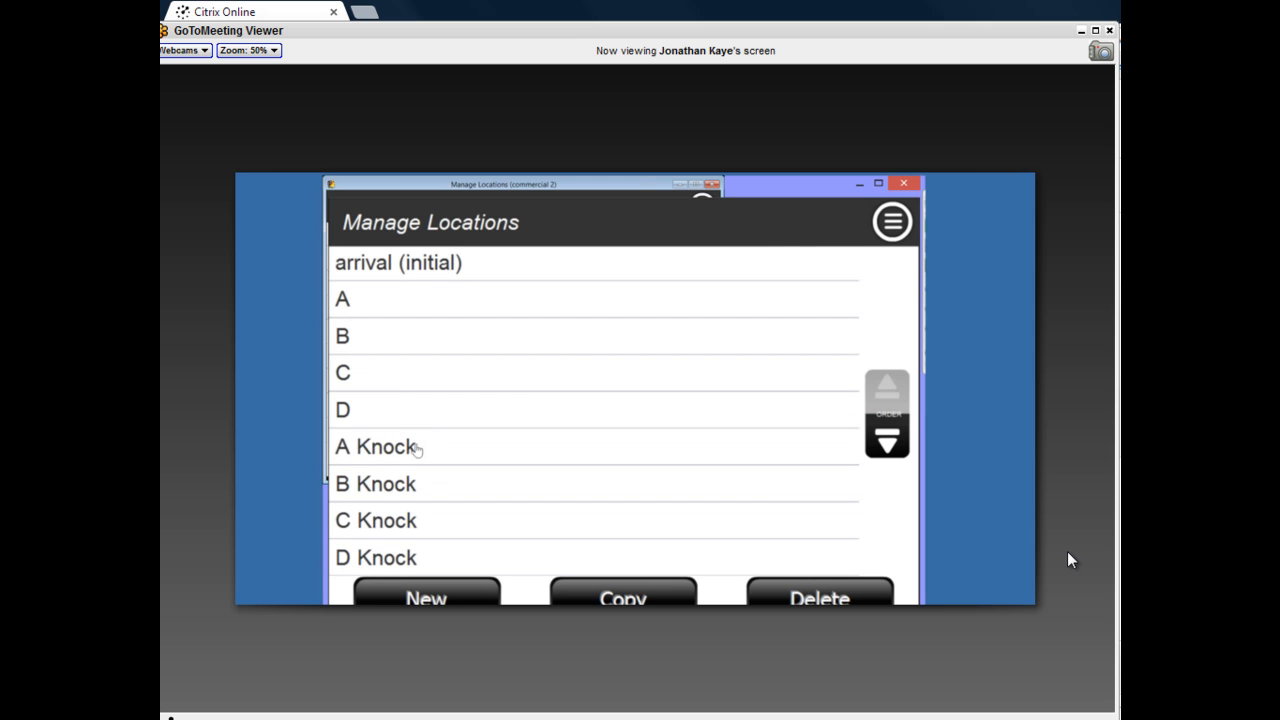
pyautogui.click(391, 450)
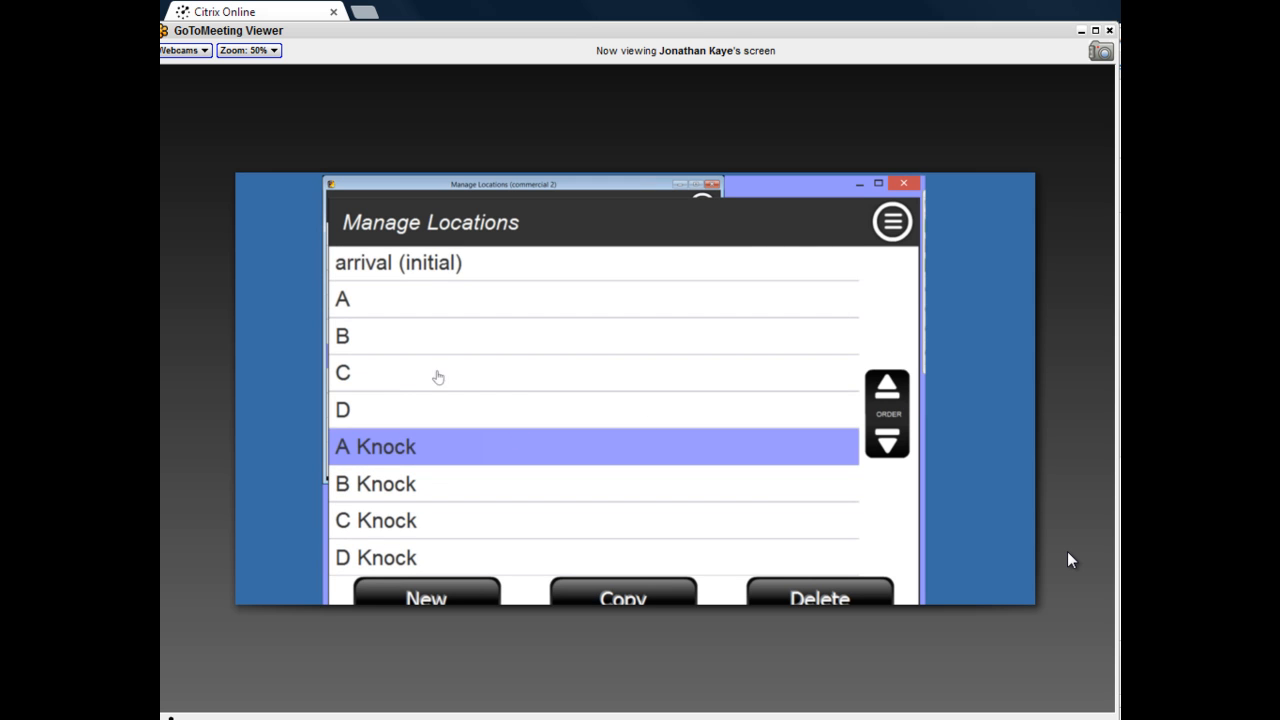
pyautogui.click(887, 388)
pyautogui.click(887, 388)
pyautogui.click(887, 388)
pyautogui.click(453, 499)
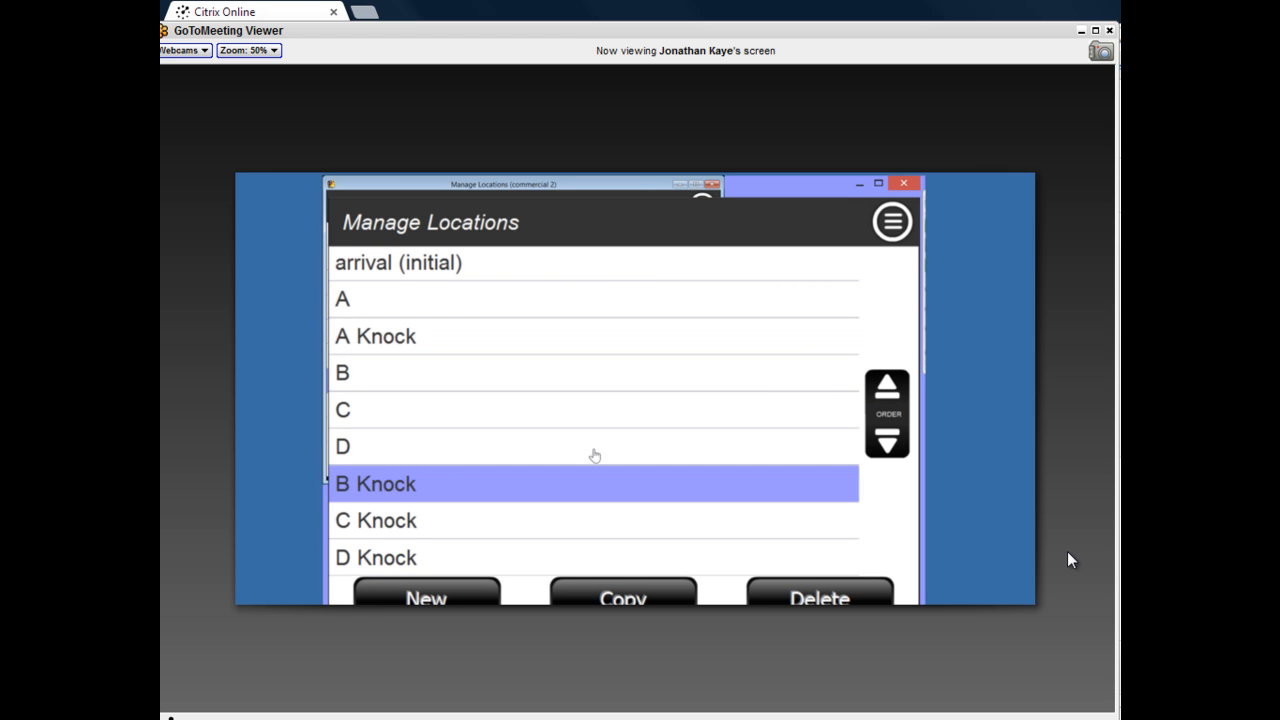
pyautogui.click(882, 395)
pyautogui.click(882, 395)
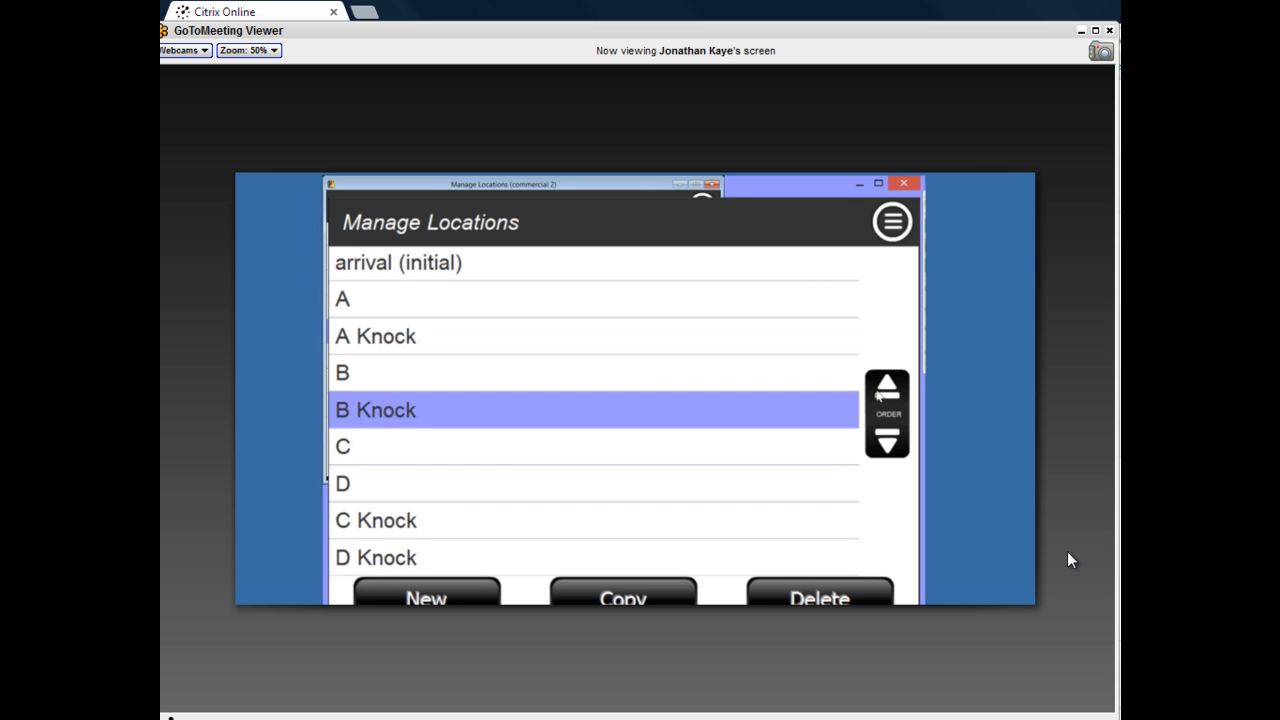
pyautogui.click(405, 520)
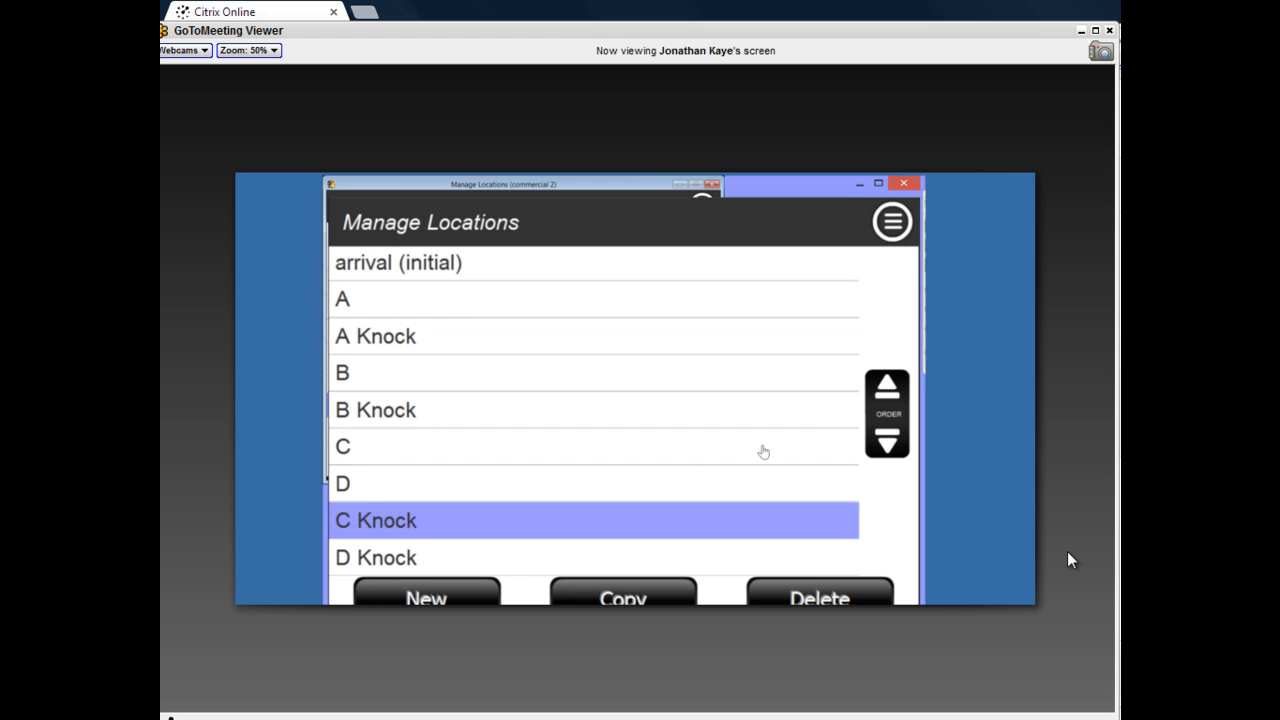
pyautogui.click(887, 388)
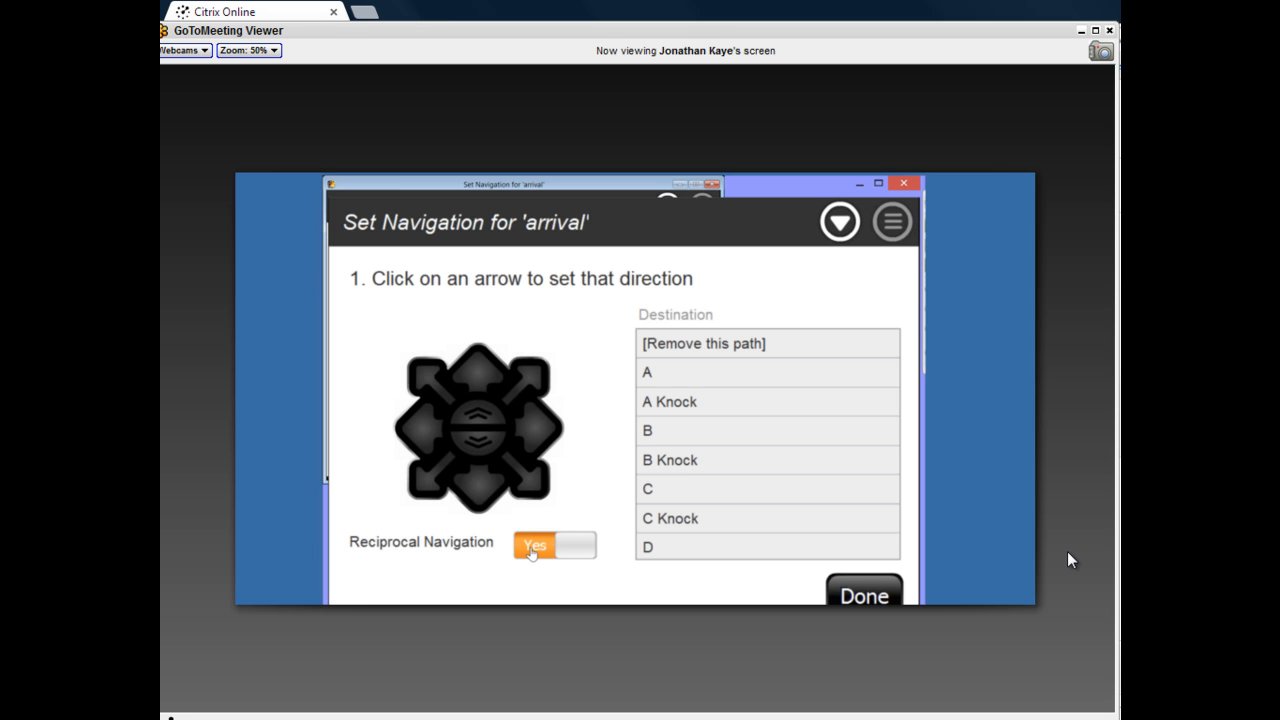
# Set arrival's forward navigation to go to A, and check the reciprocal path in A's navigation.
pyautogui.click(480, 371)
pyautogui.click(656, 372)
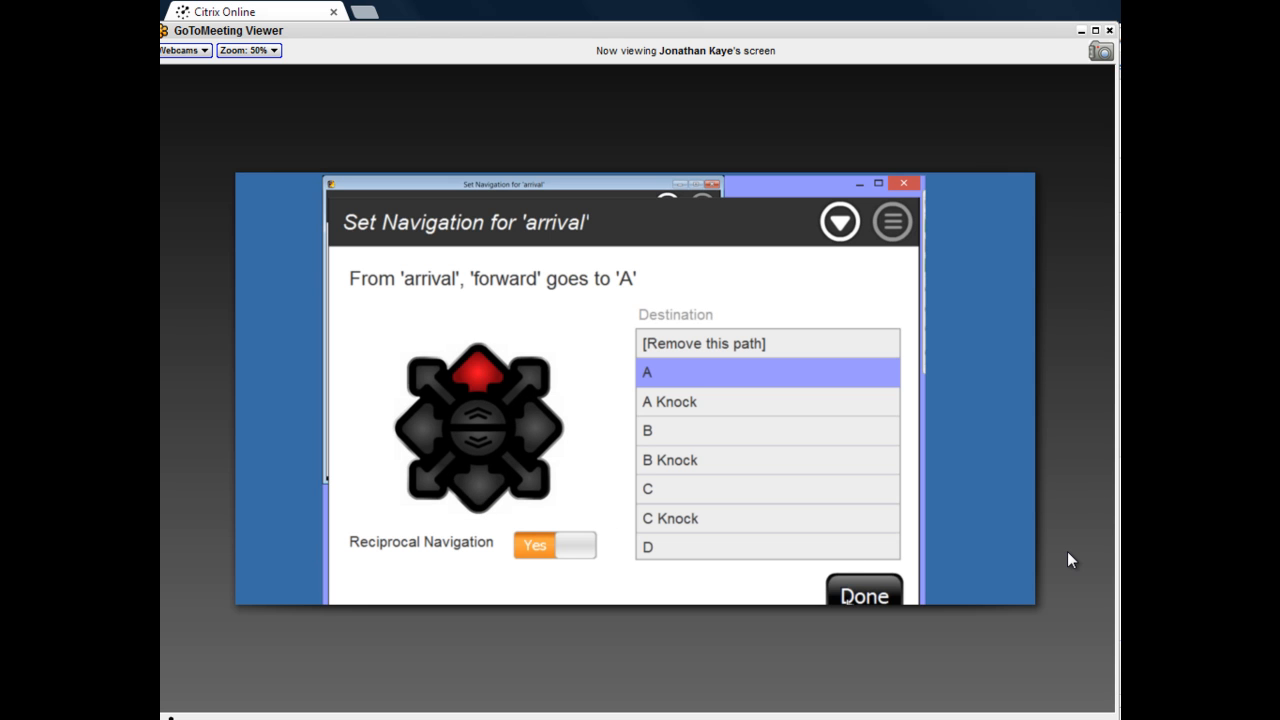
pyautogui.click(826, 223)
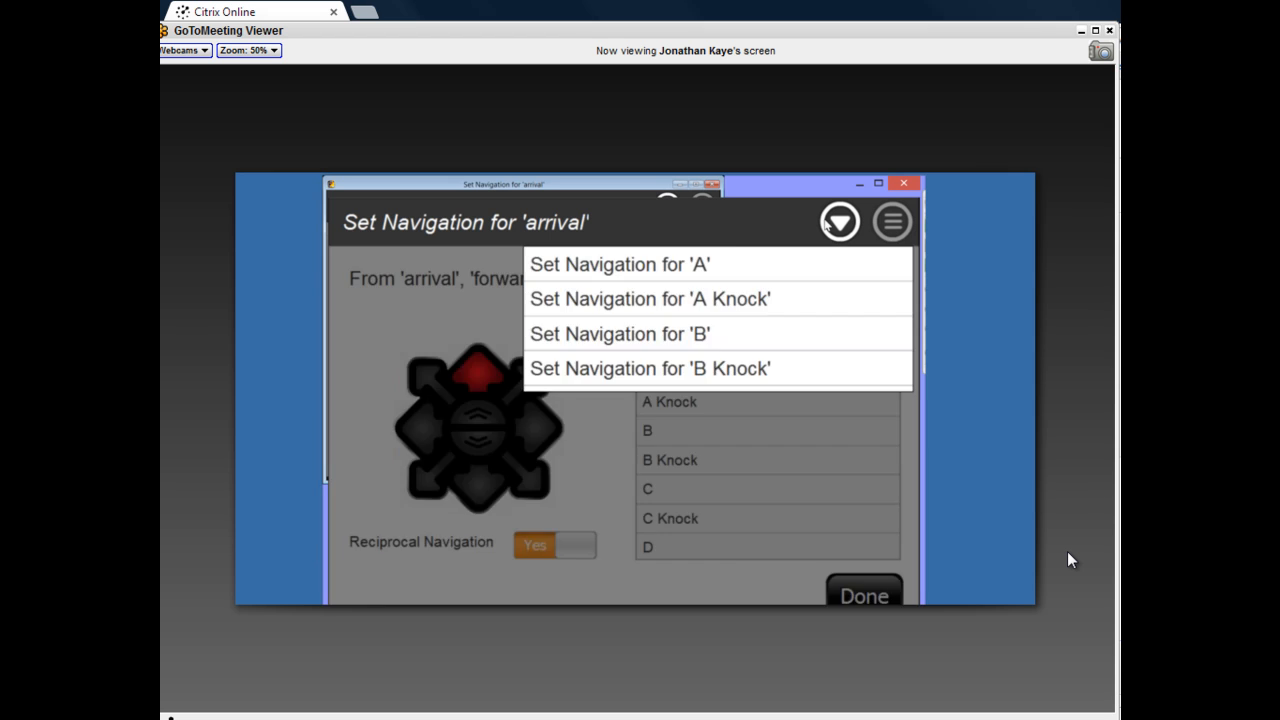
pyautogui.click(660, 267)
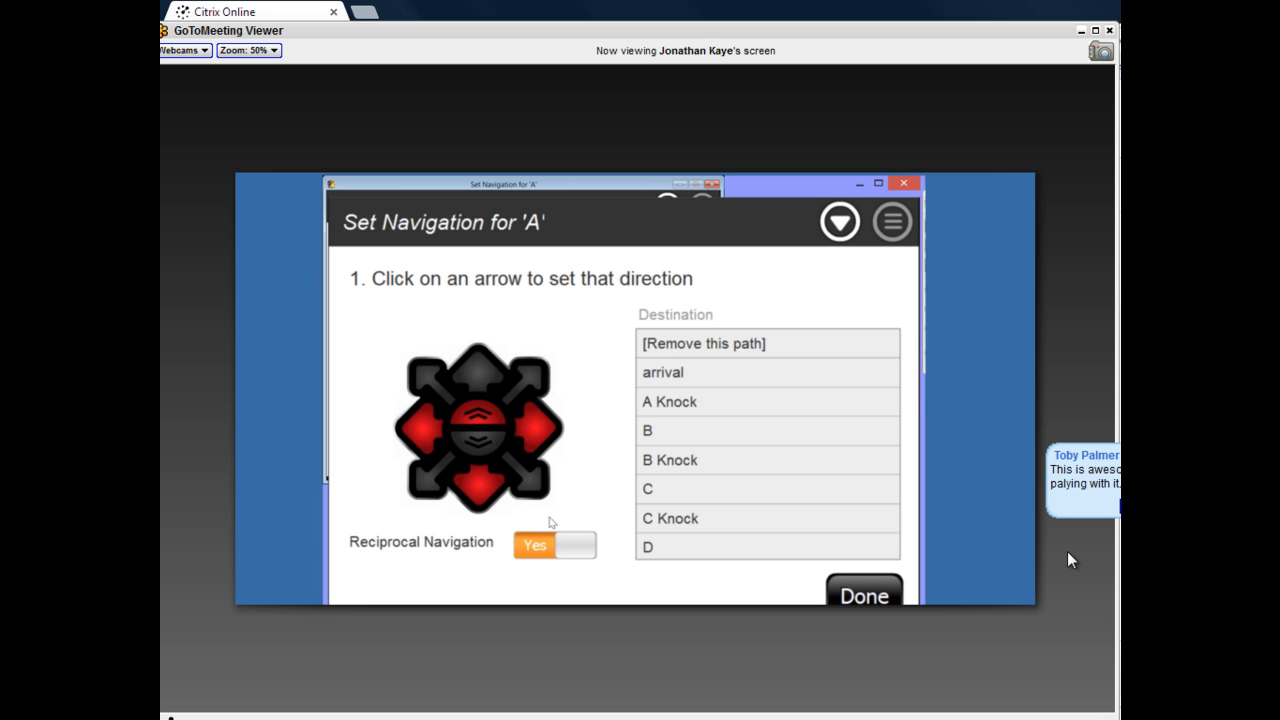
pyautogui.click(830, 578)
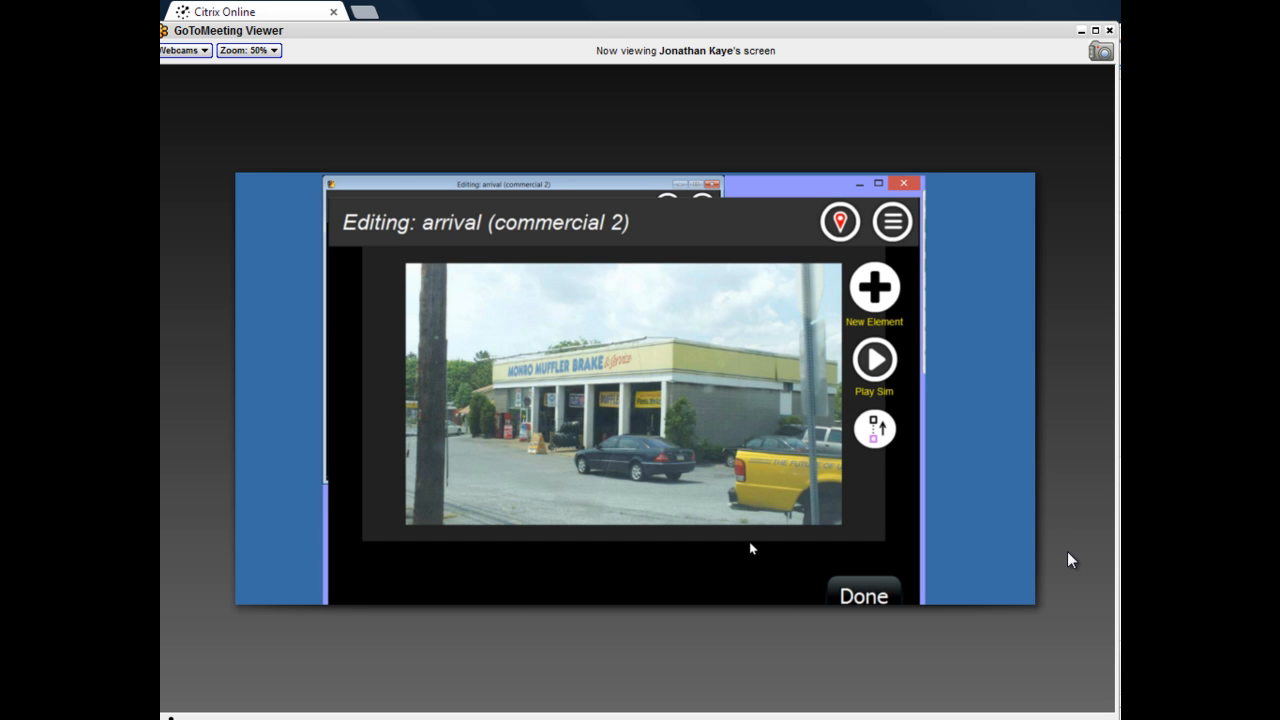